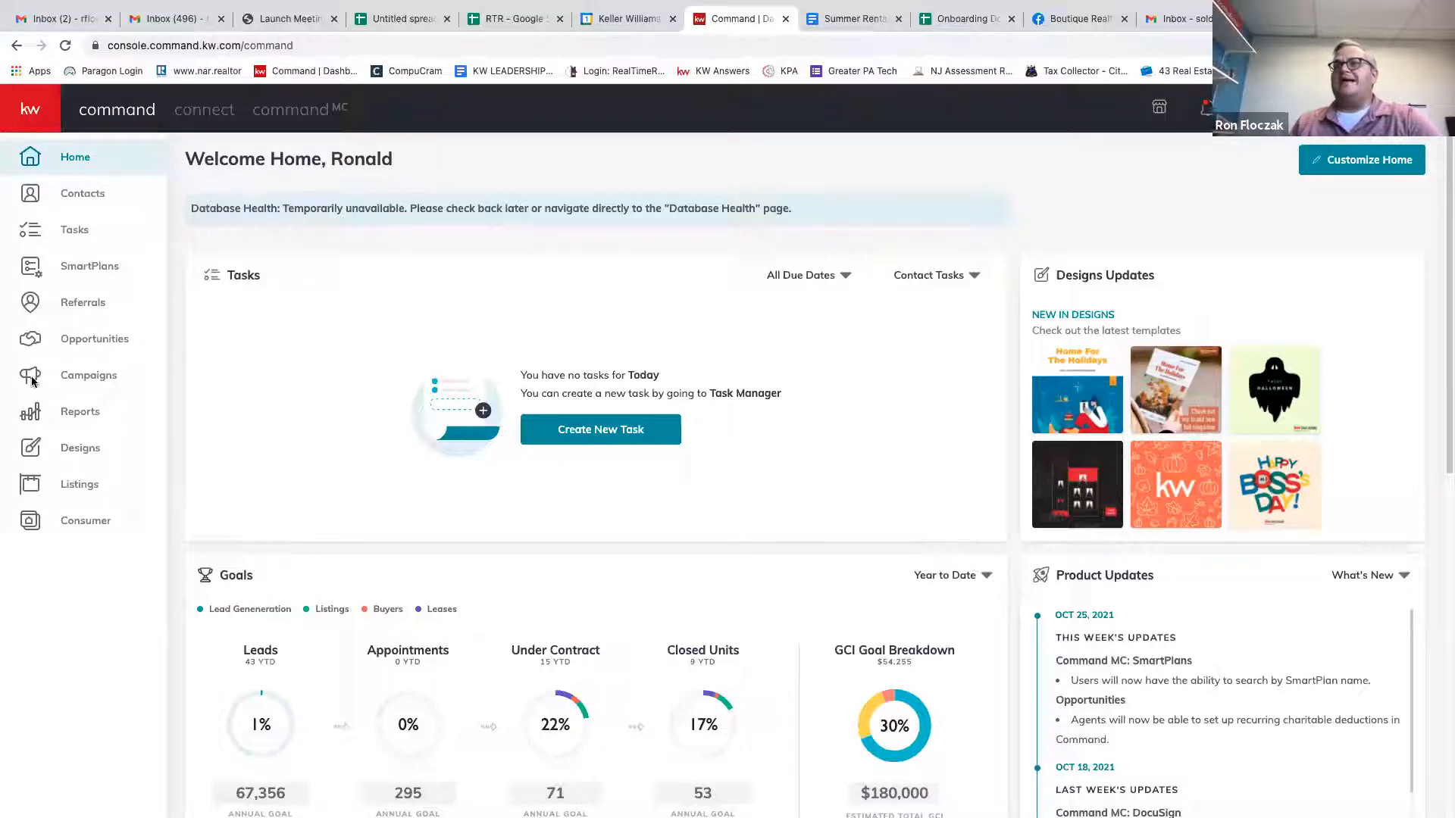
Show the Direct Mail campaigns list, with its one draft and several mailed campaigns.
{"action": "left_click", "coordinate": [74, 382]}
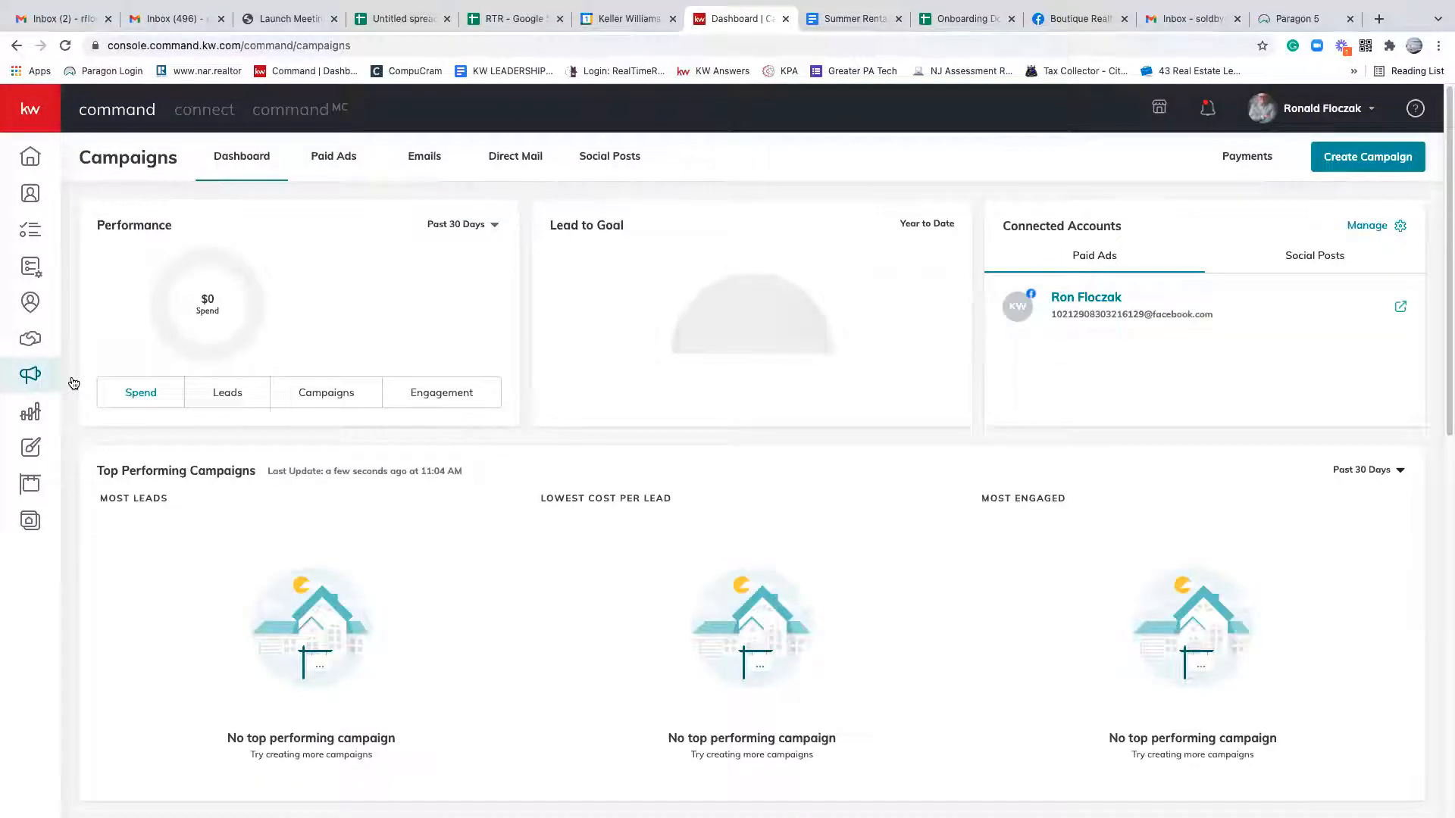
{"action": "left_click", "coordinate": [515, 159]}
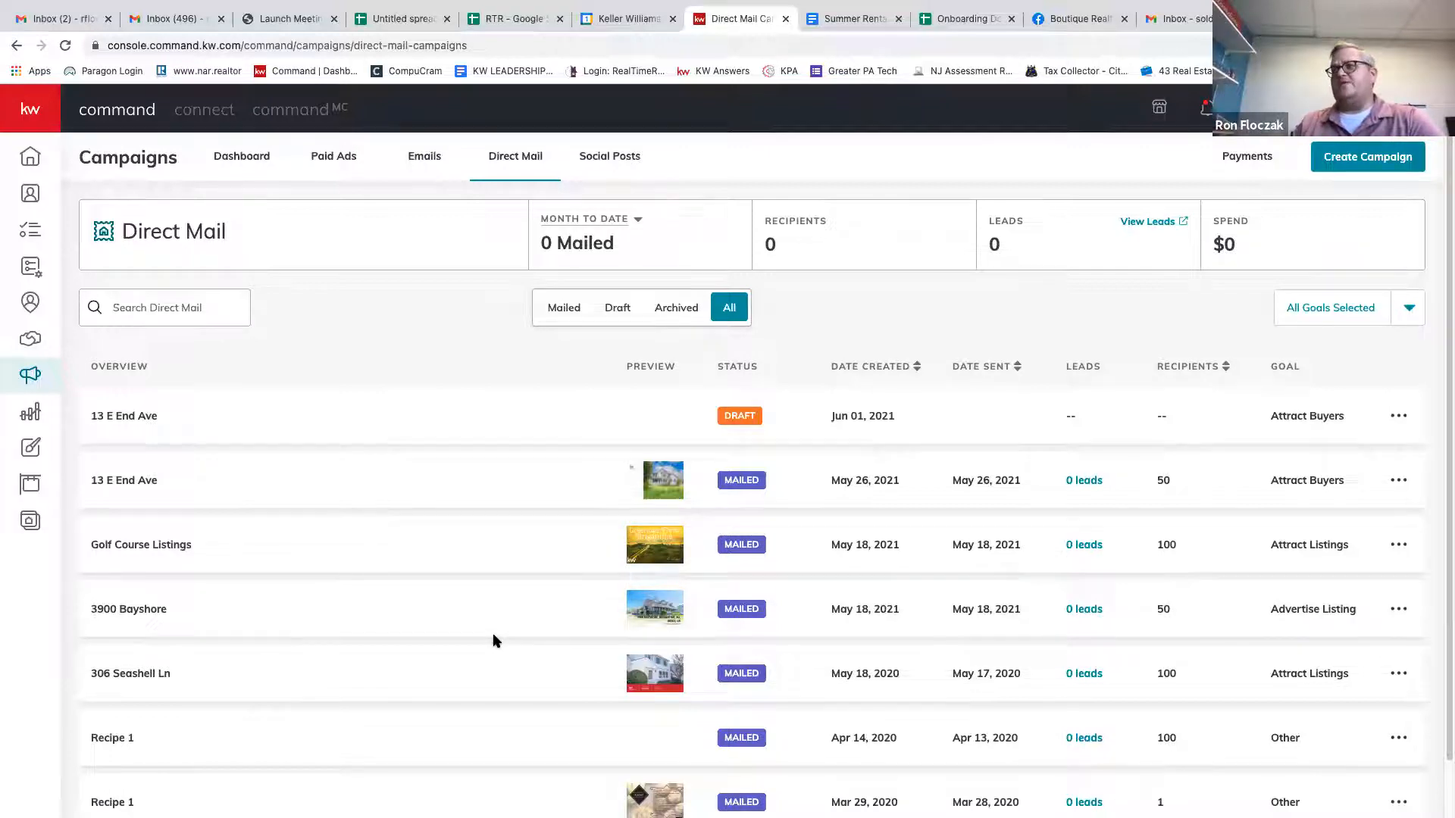
{"action": "scroll", "coordinate": [494, 641], "scroll_direction": "down", "scroll_amount": 1}
{"action": "scroll", "coordinate": [494, 641], "scroll_direction": "up", "scroll_amount": 1}
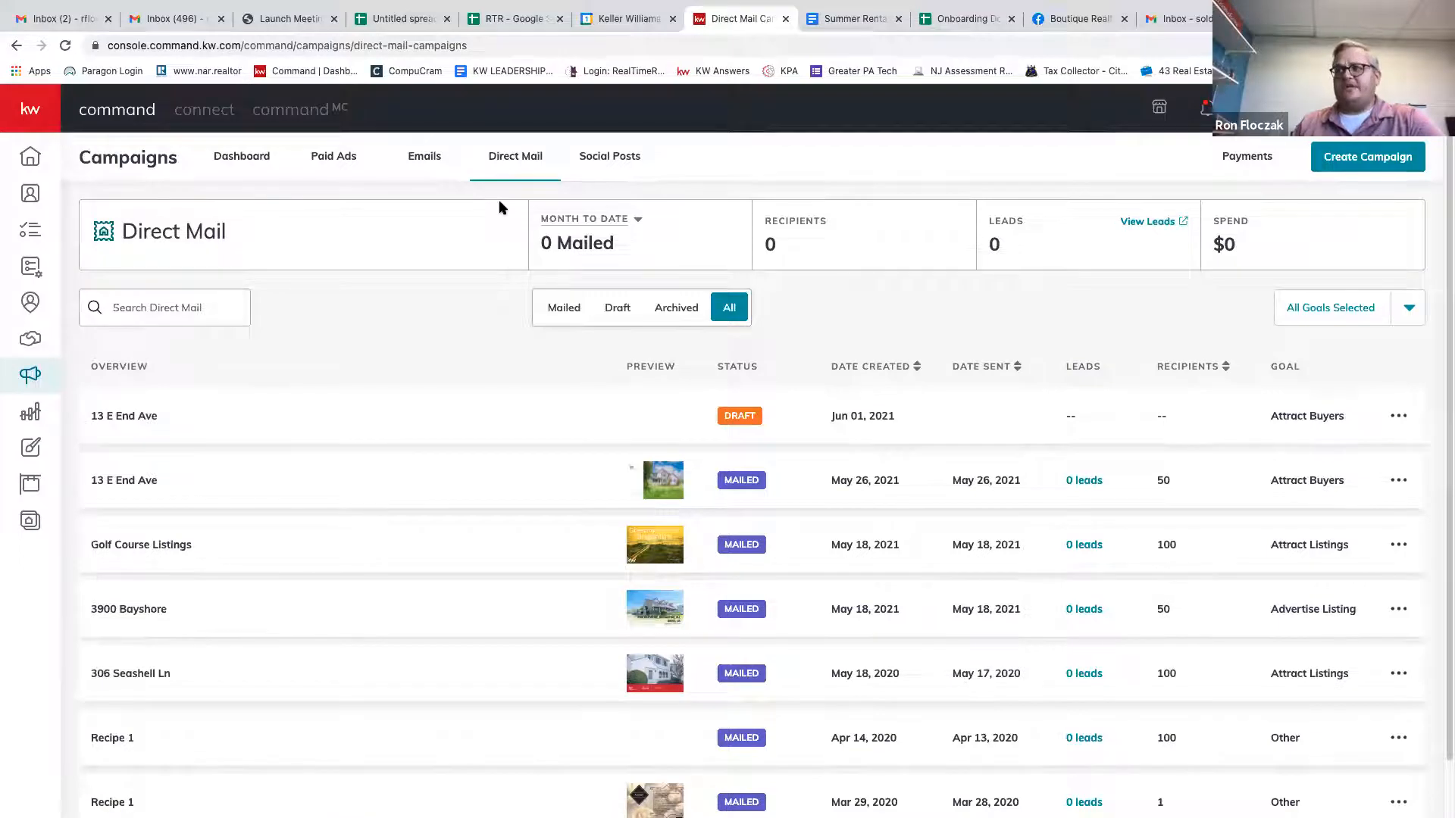
Start a new campaign and choose the Direct Mail postcard type.
{"action": "left_click", "coordinate": [1318, 161]}
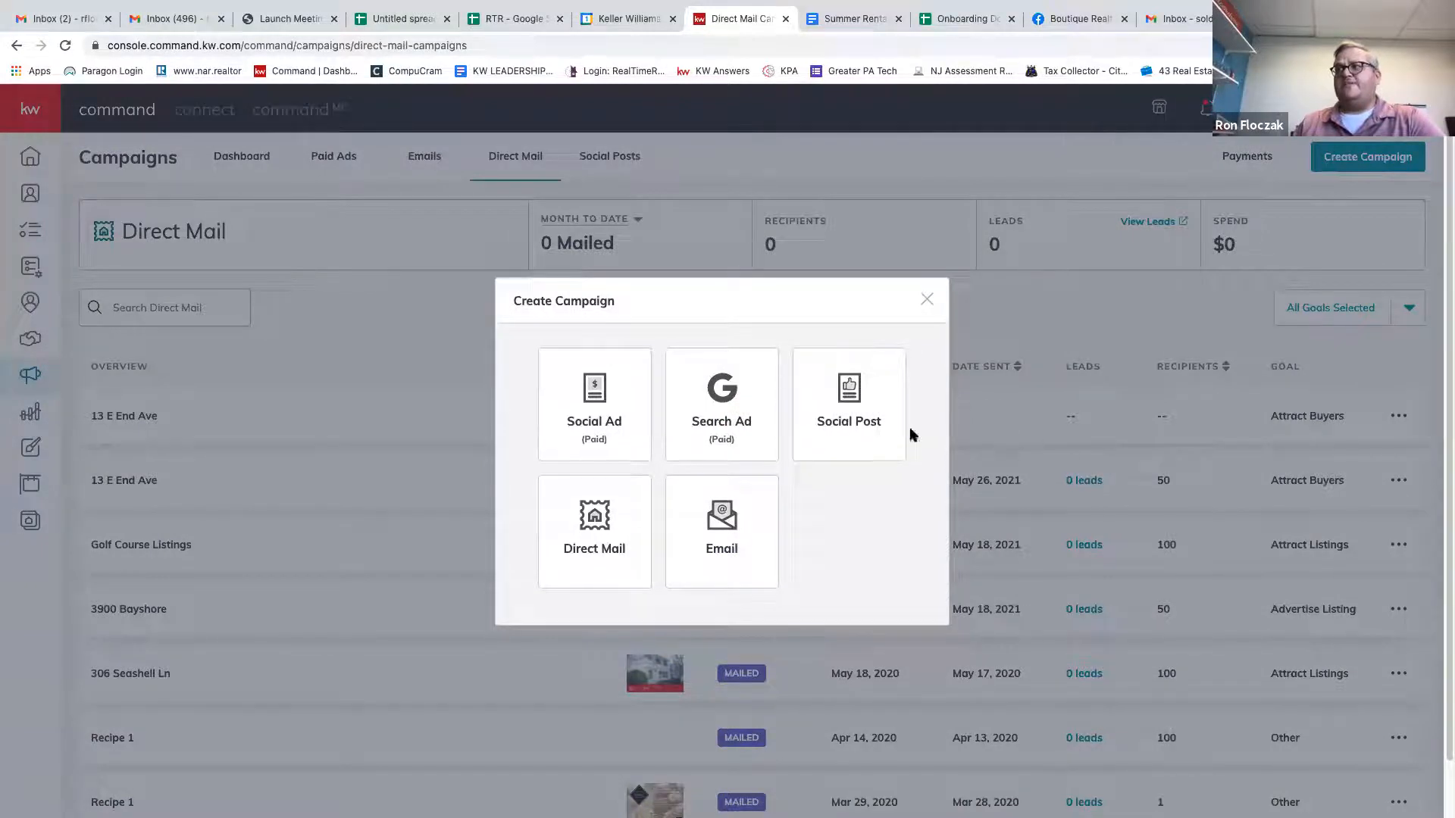
{"action": "left_click", "coordinate": [607, 532]}
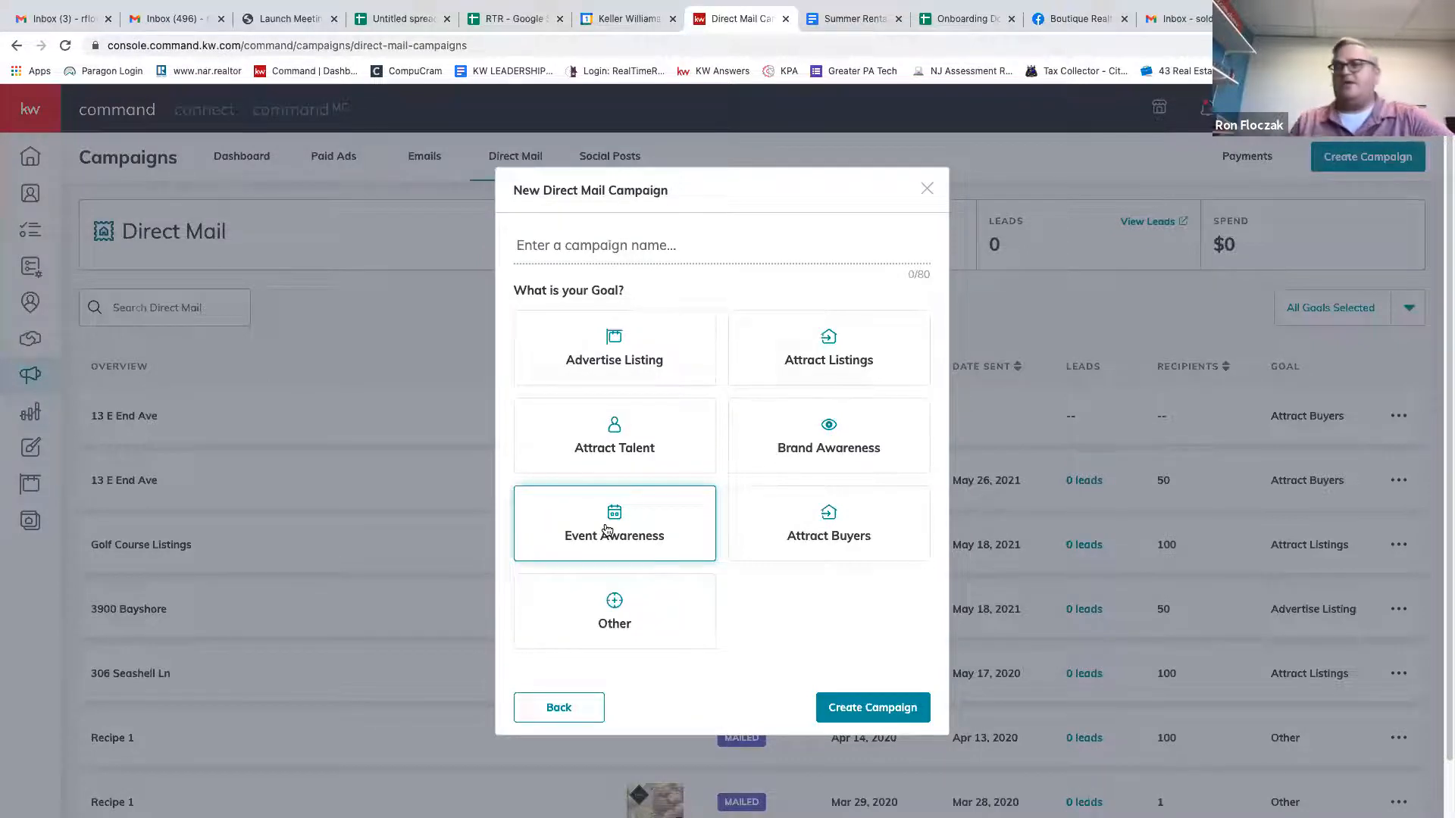
Name the new campaign 'Training', give it the Advertise Listing goal, and create it.
{"action": "left_click", "coordinate": [551, 247]}
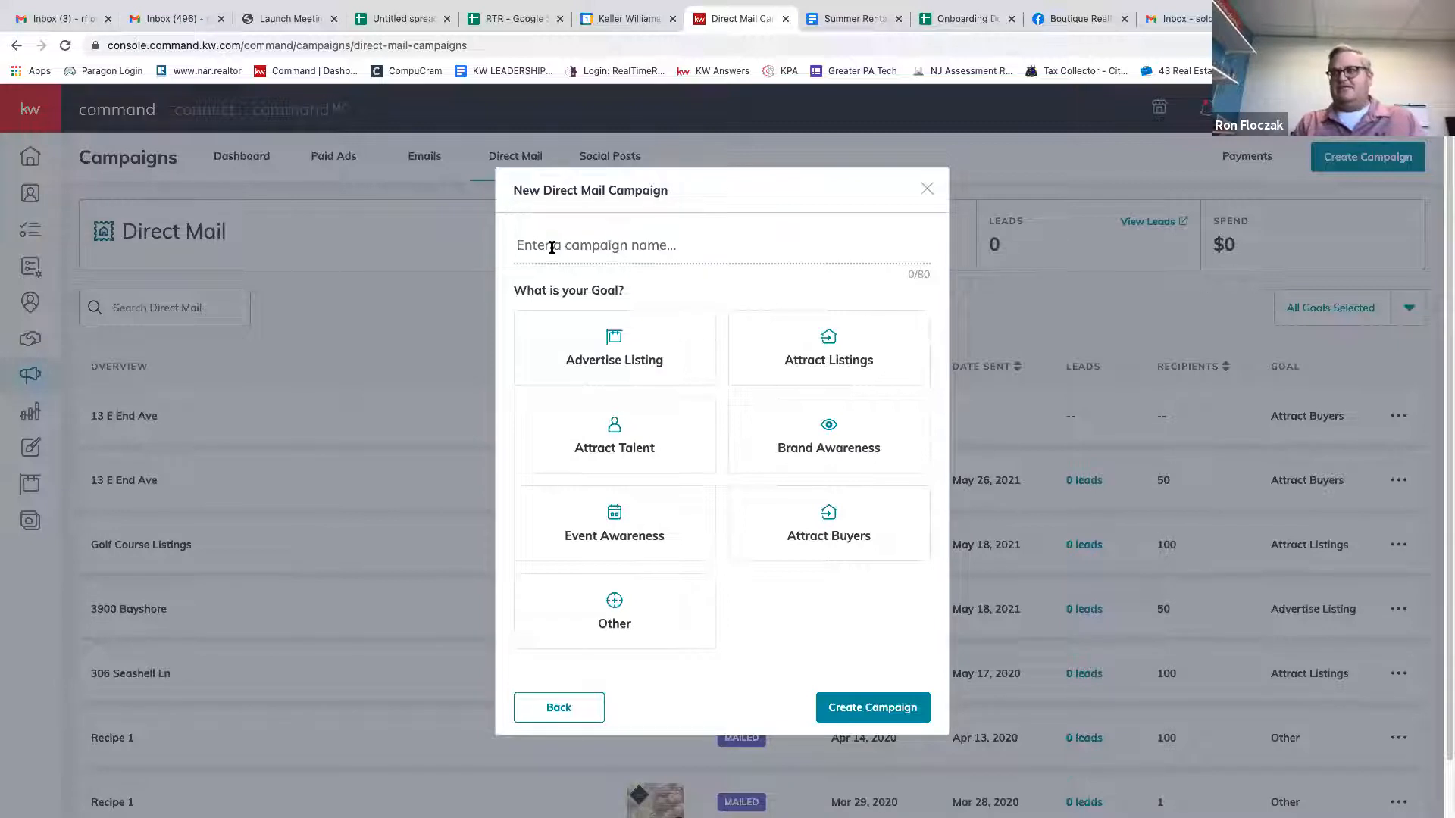
{"action": "type", "text": "C"}
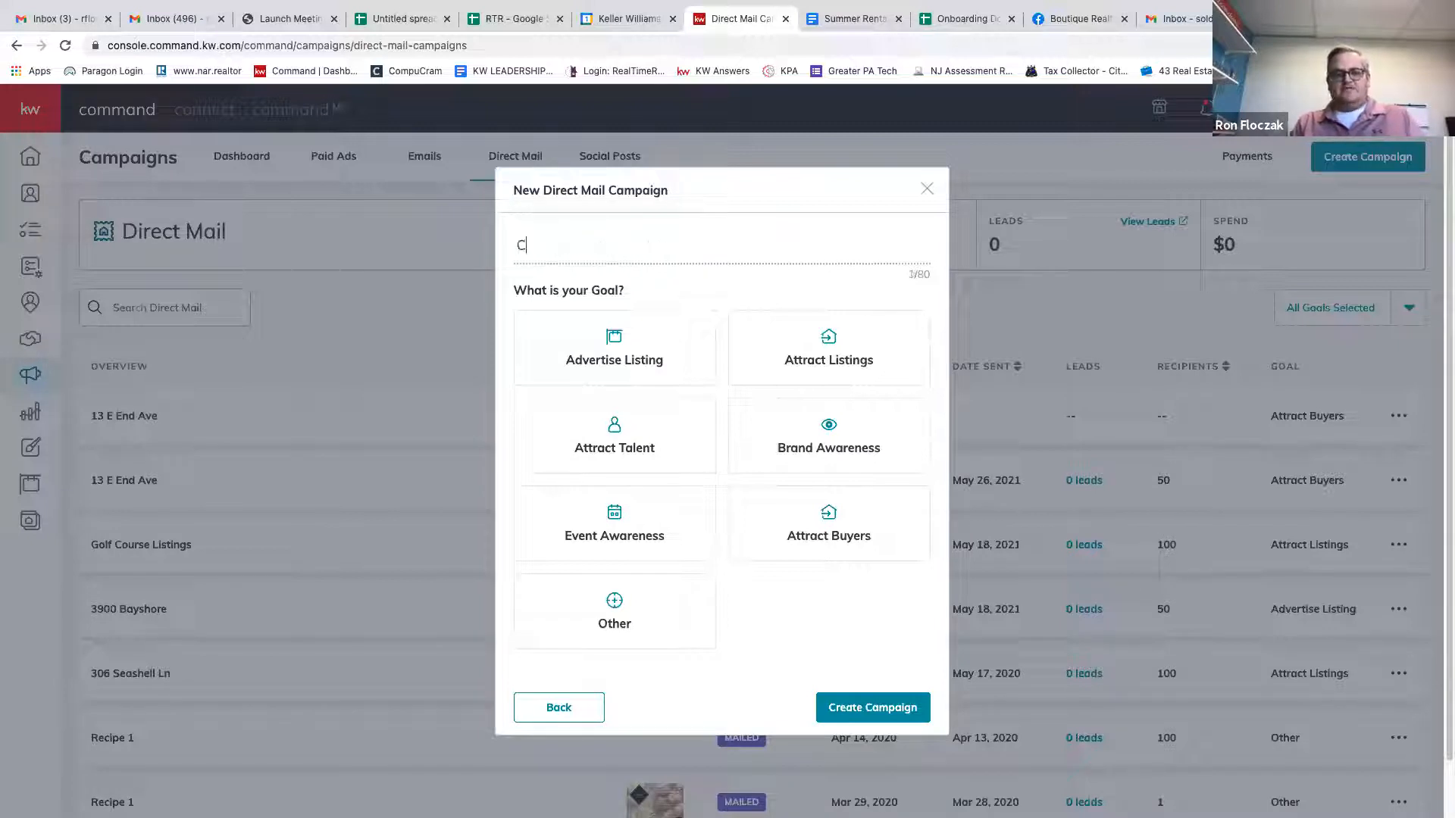
{"action": "key", "text": "BackSpace"}
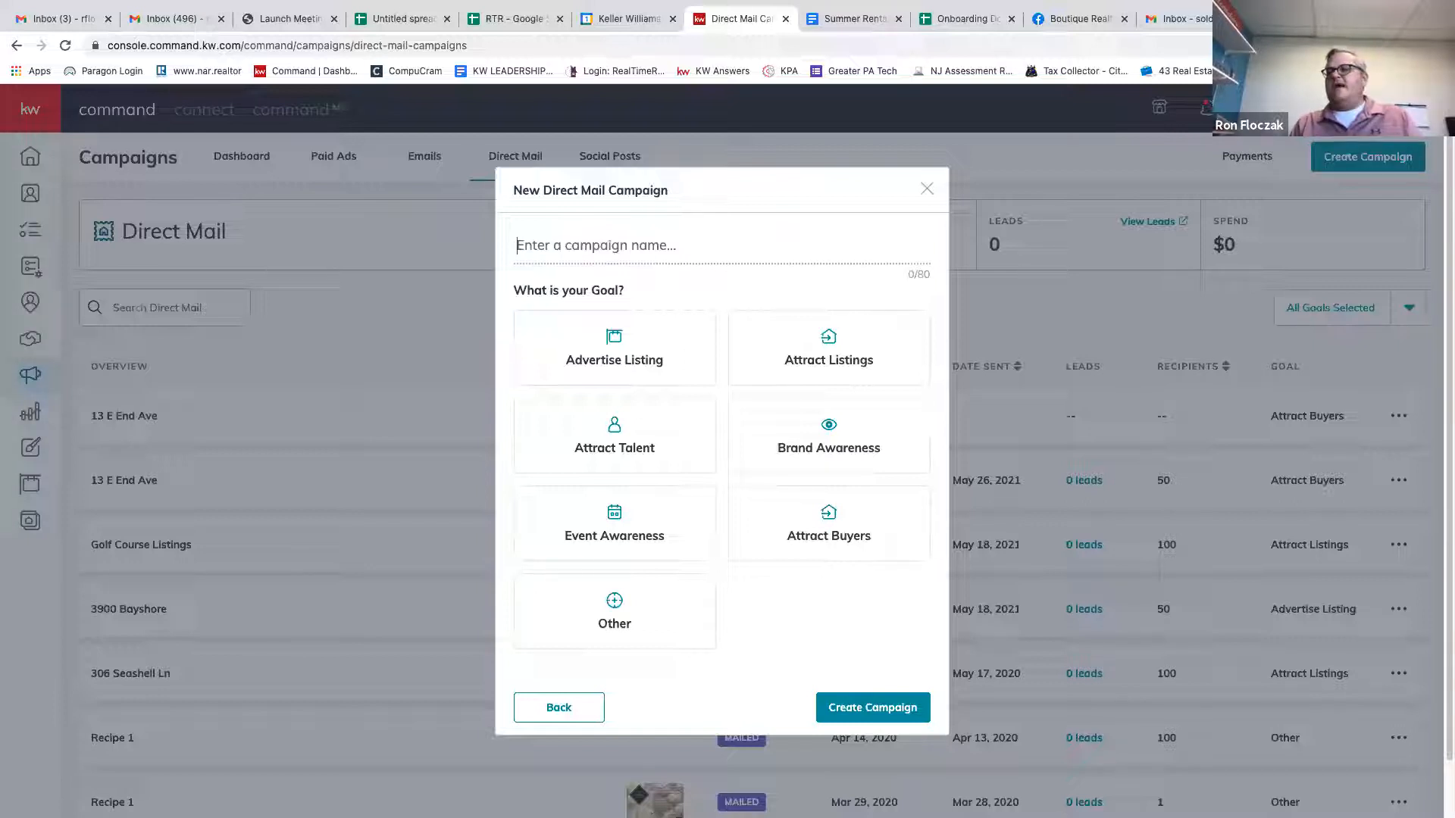
{"action": "type", "text": "Training"}
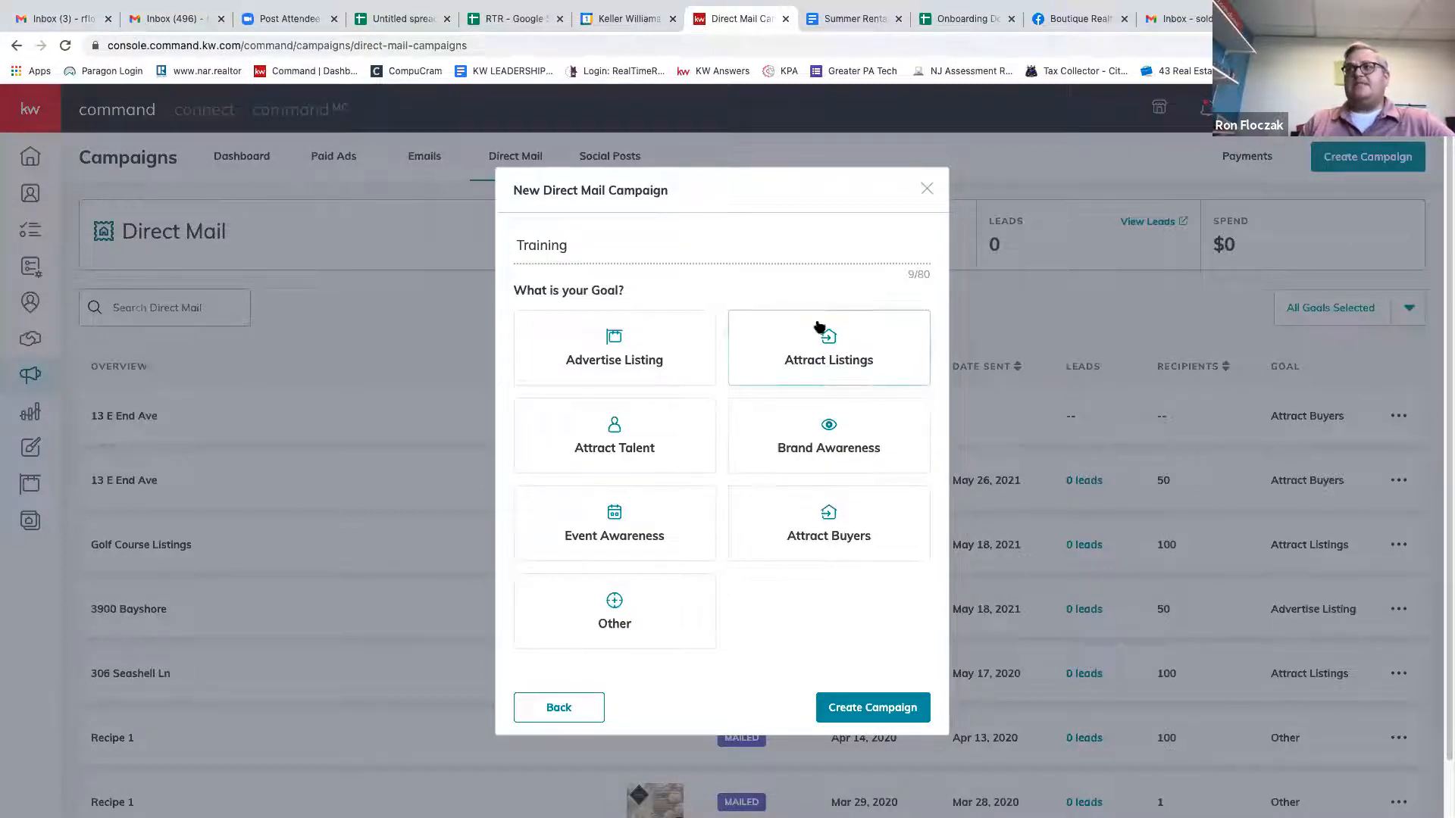
{"action": "left_click", "coordinate": [672, 354]}
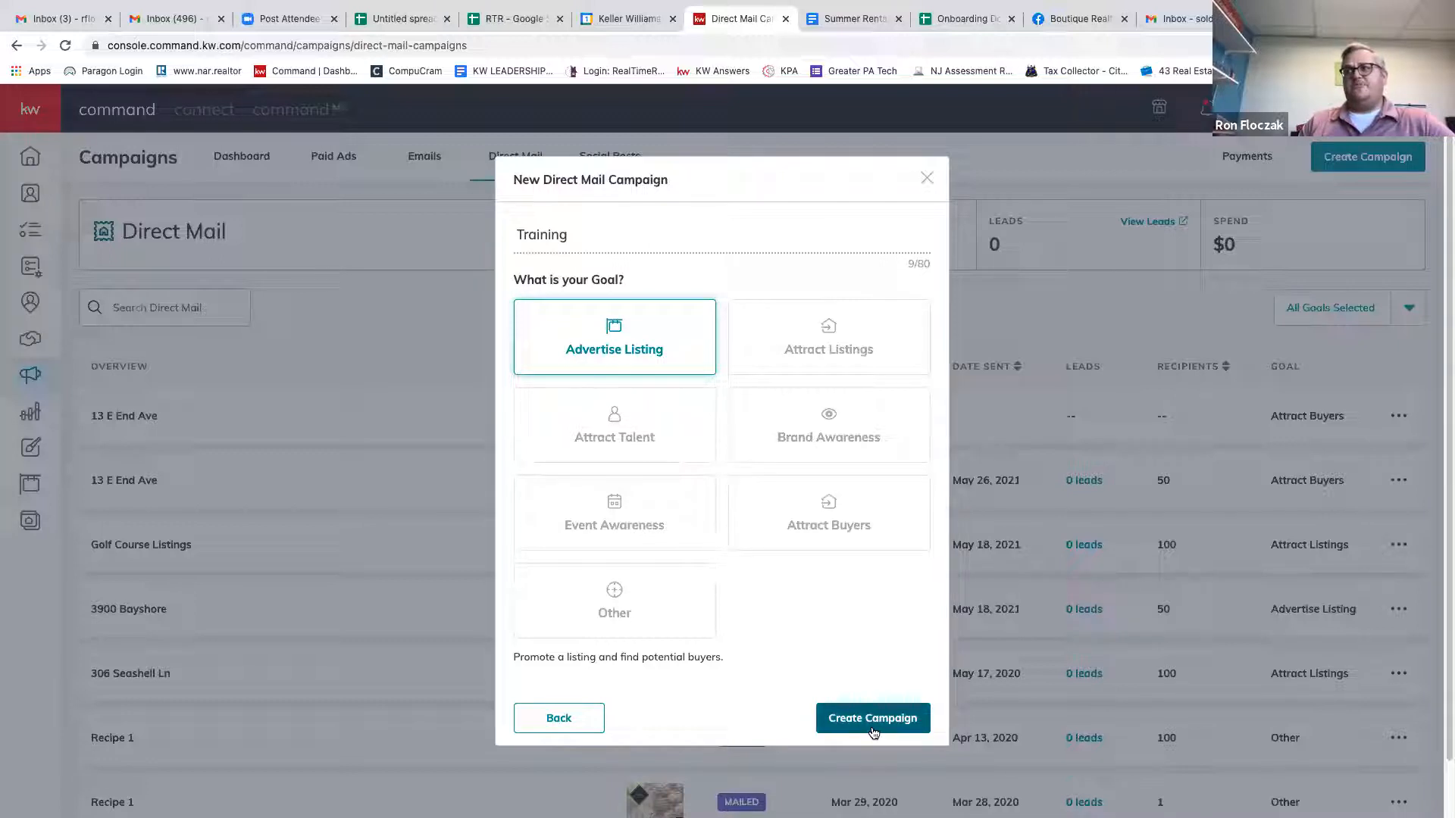
{"action": "left_click", "coordinate": [881, 706]}
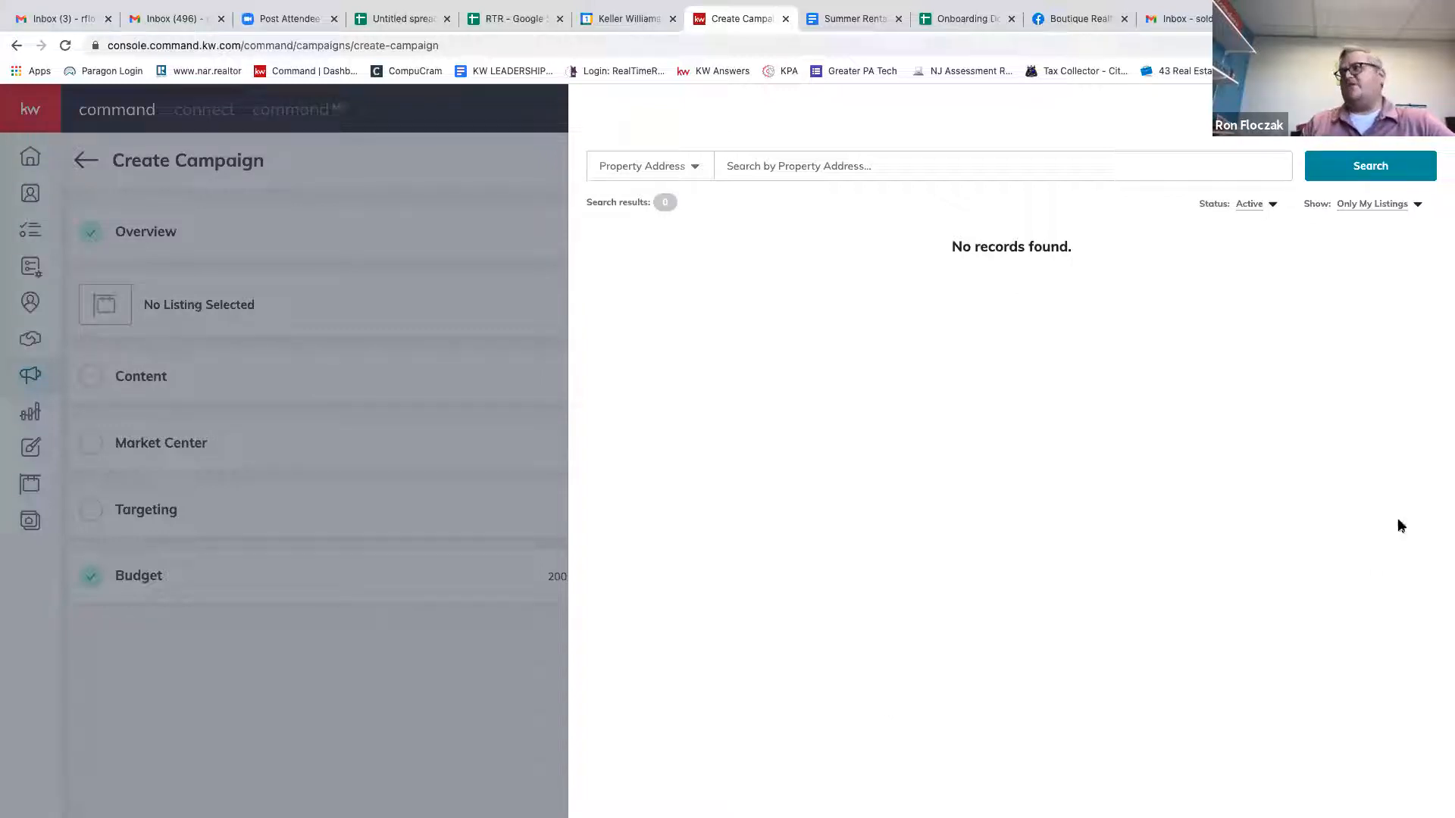
{"action": "left_click", "coordinate": [1407, 206]}
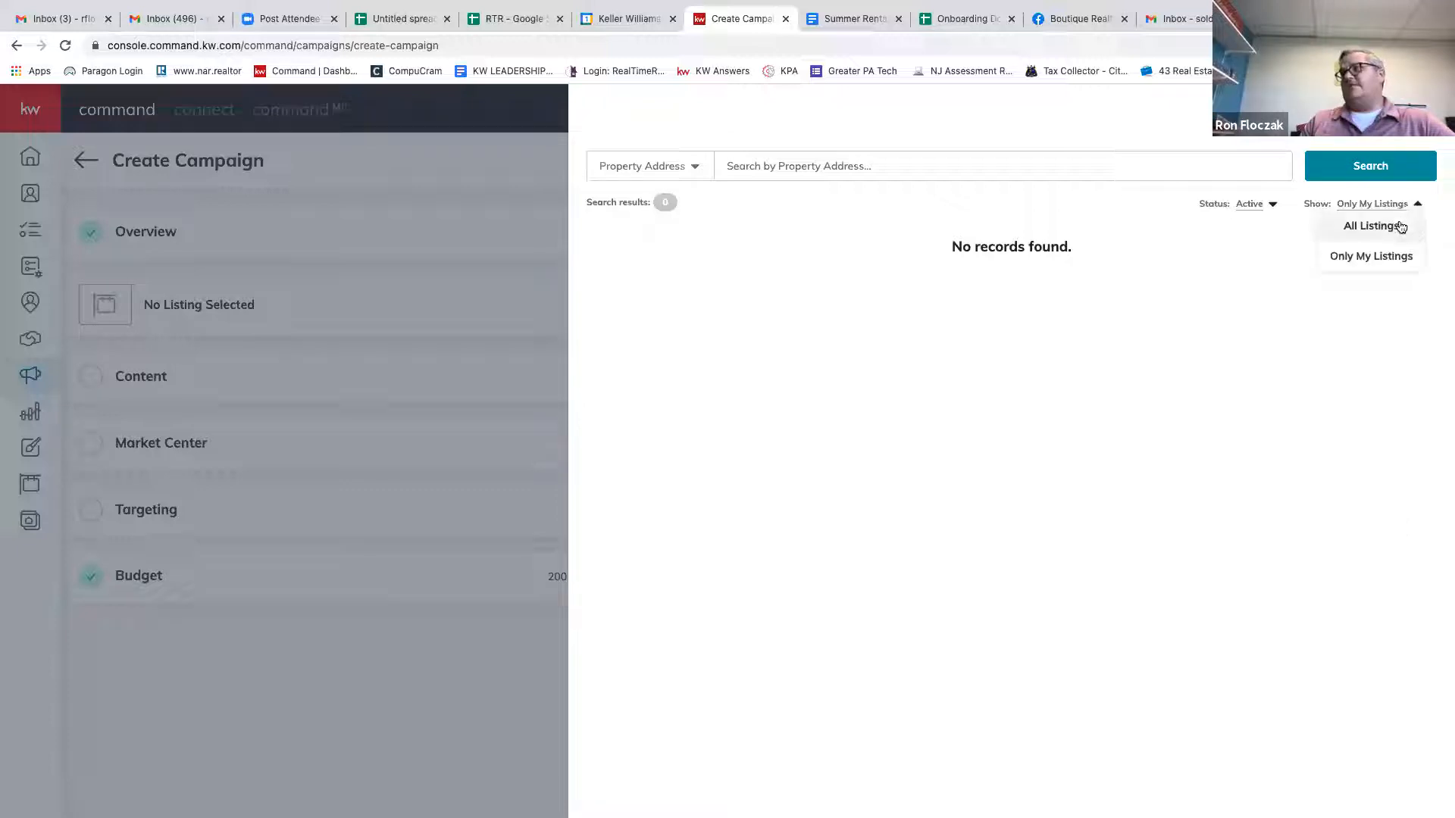
{"action": "left_click", "coordinate": [1396, 225]}
{"action": "left_click", "coordinate": [763, 169]}
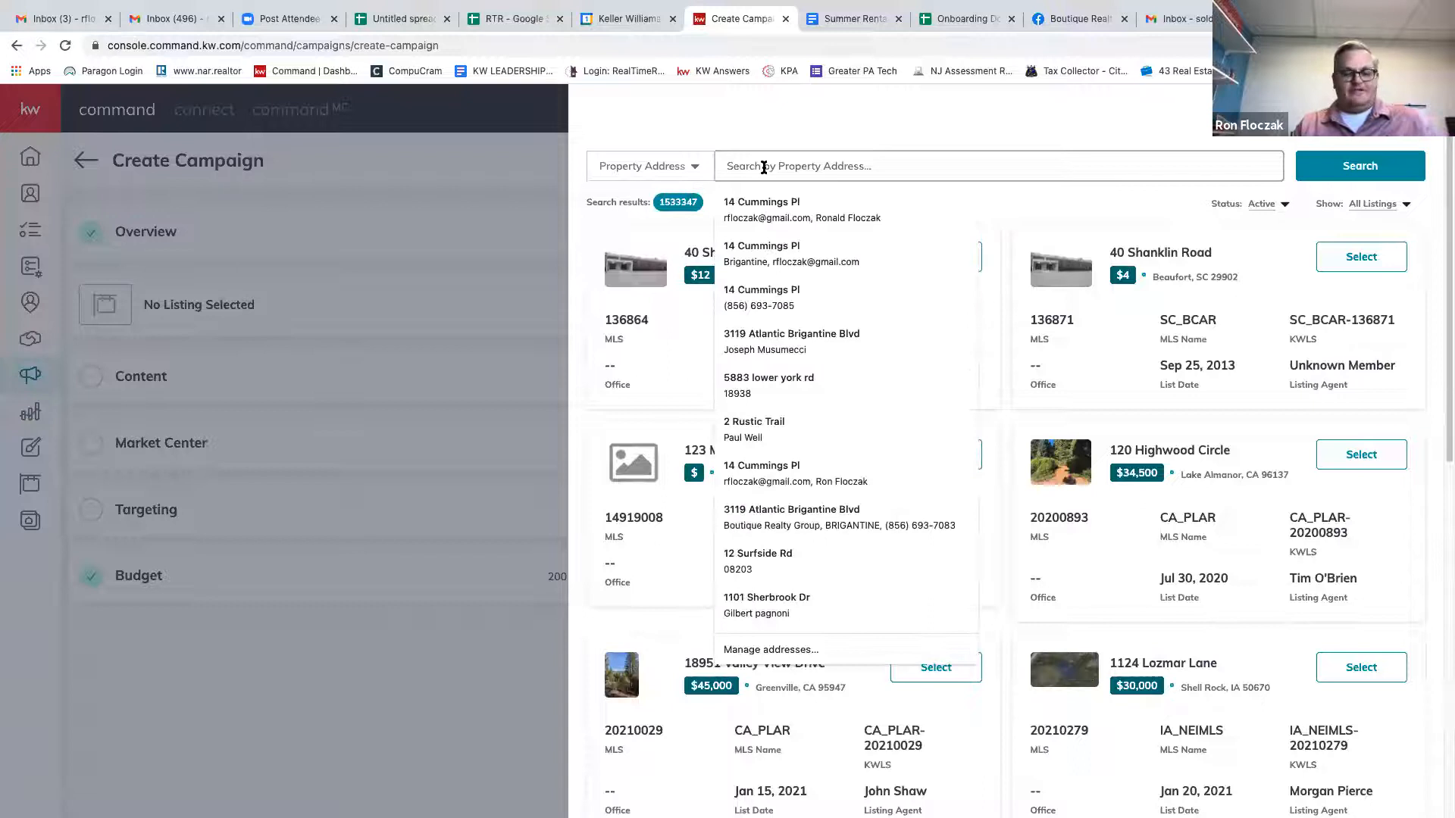
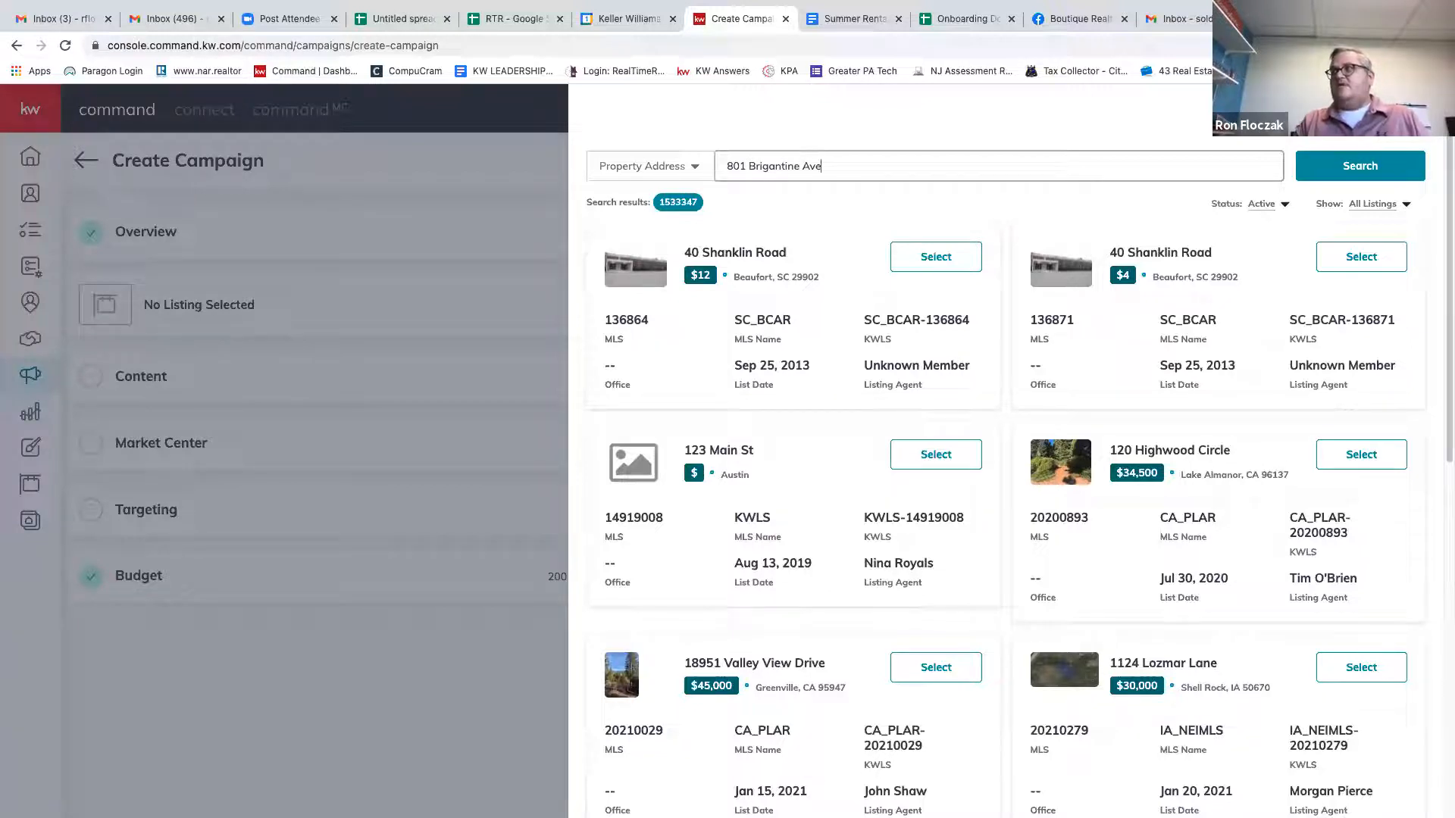
{"action": "key", "text": "Return"}
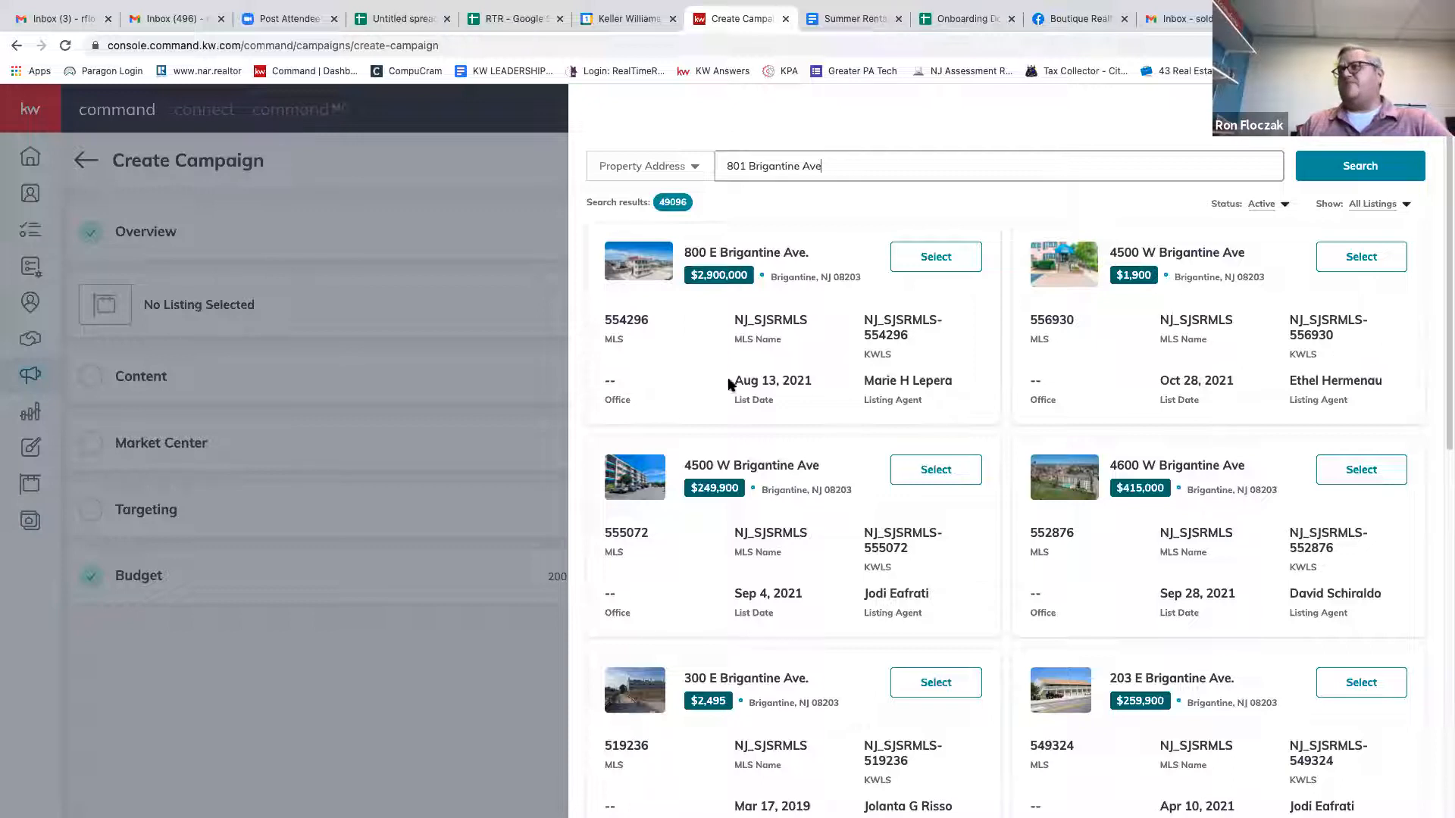
{"action": "scroll", "coordinate": [1001, 493], "scroll_direction": "down", "scroll_amount": 1}
{"action": "scroll", "coordinate": [1000, 493], "scroll_direction": "down", "scroll_amount": 4}
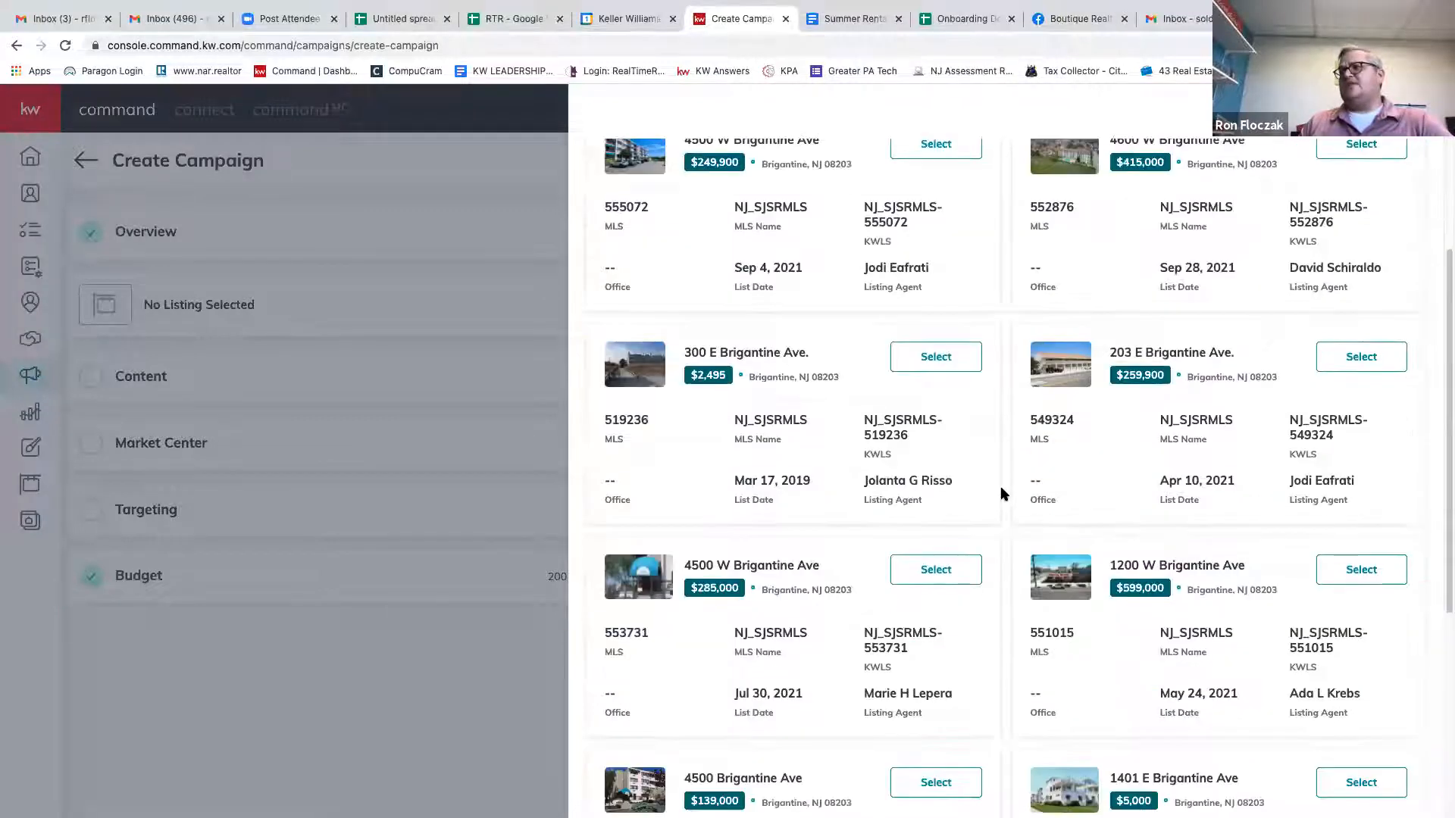
{"action": "scroll", "coordinate": [1000, 494], "scroll_direction": "down", "scroll_amount": 1}
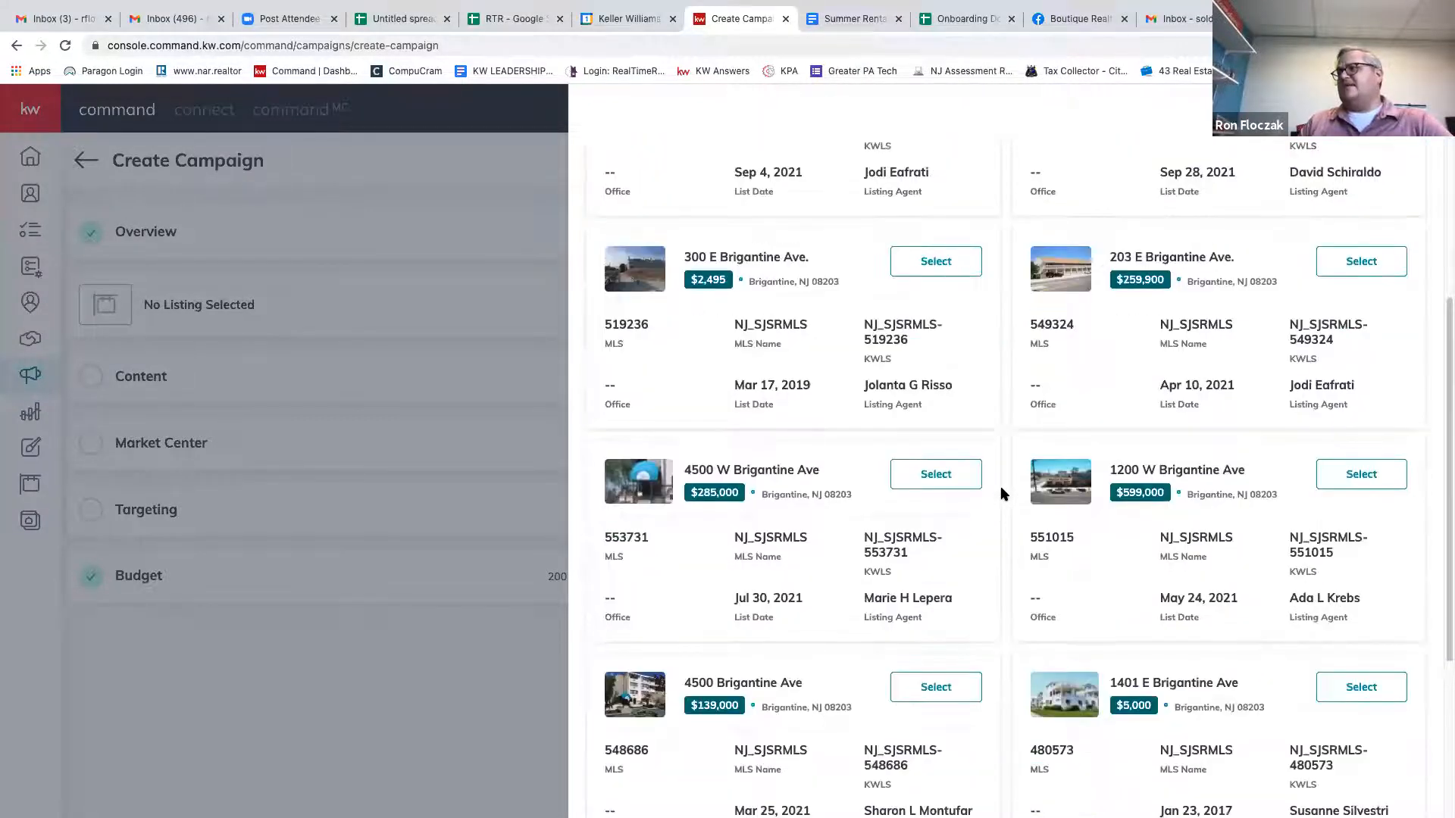
{"action": "scroll", "coordinate": [1000, 493], "scroll_direction": "down", "scroll_amount": 4}
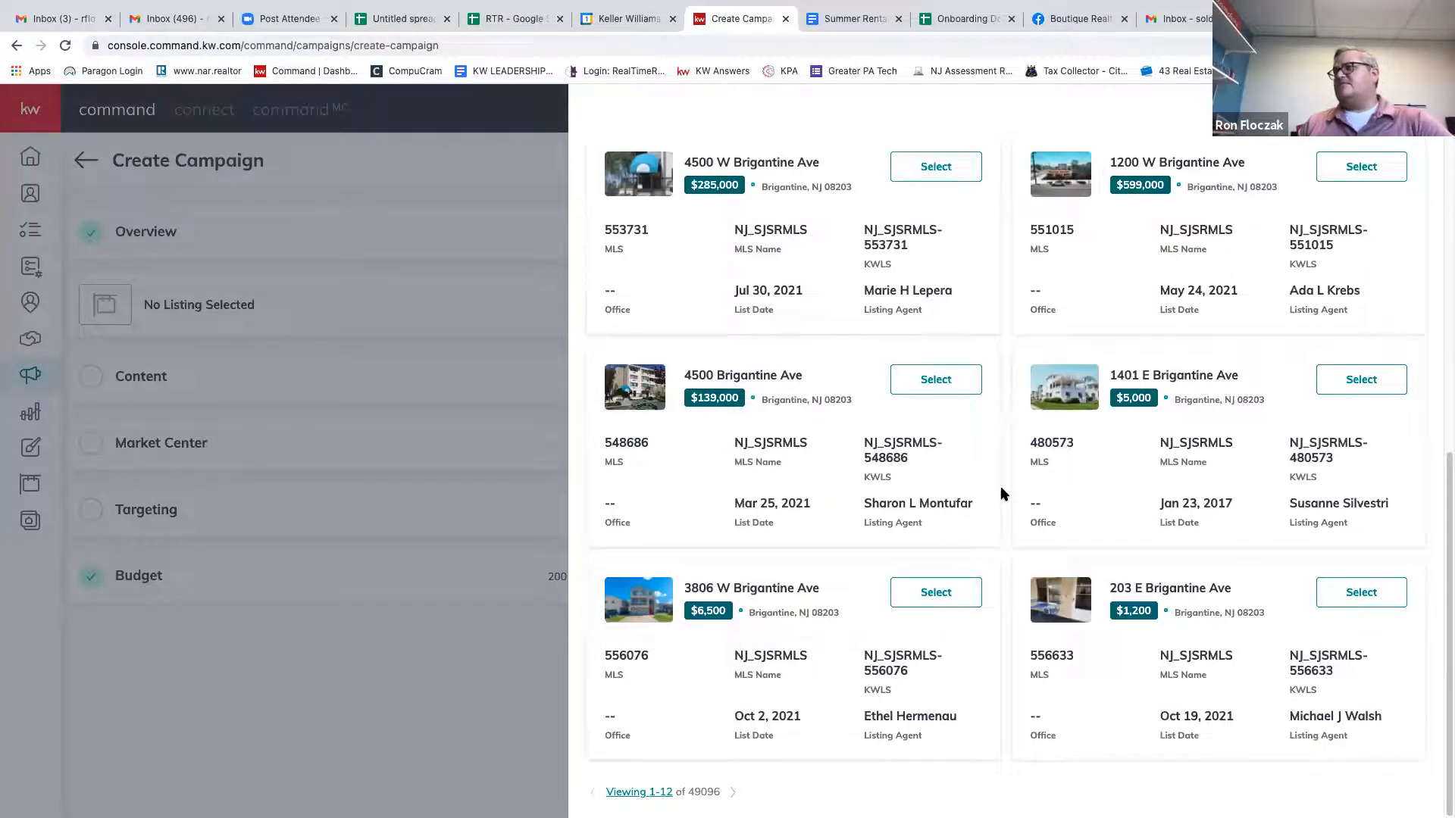
{"action": "scroll", "coordinate": [1034, 314], "scroll_direction": "up", "scroll_amount": 10}
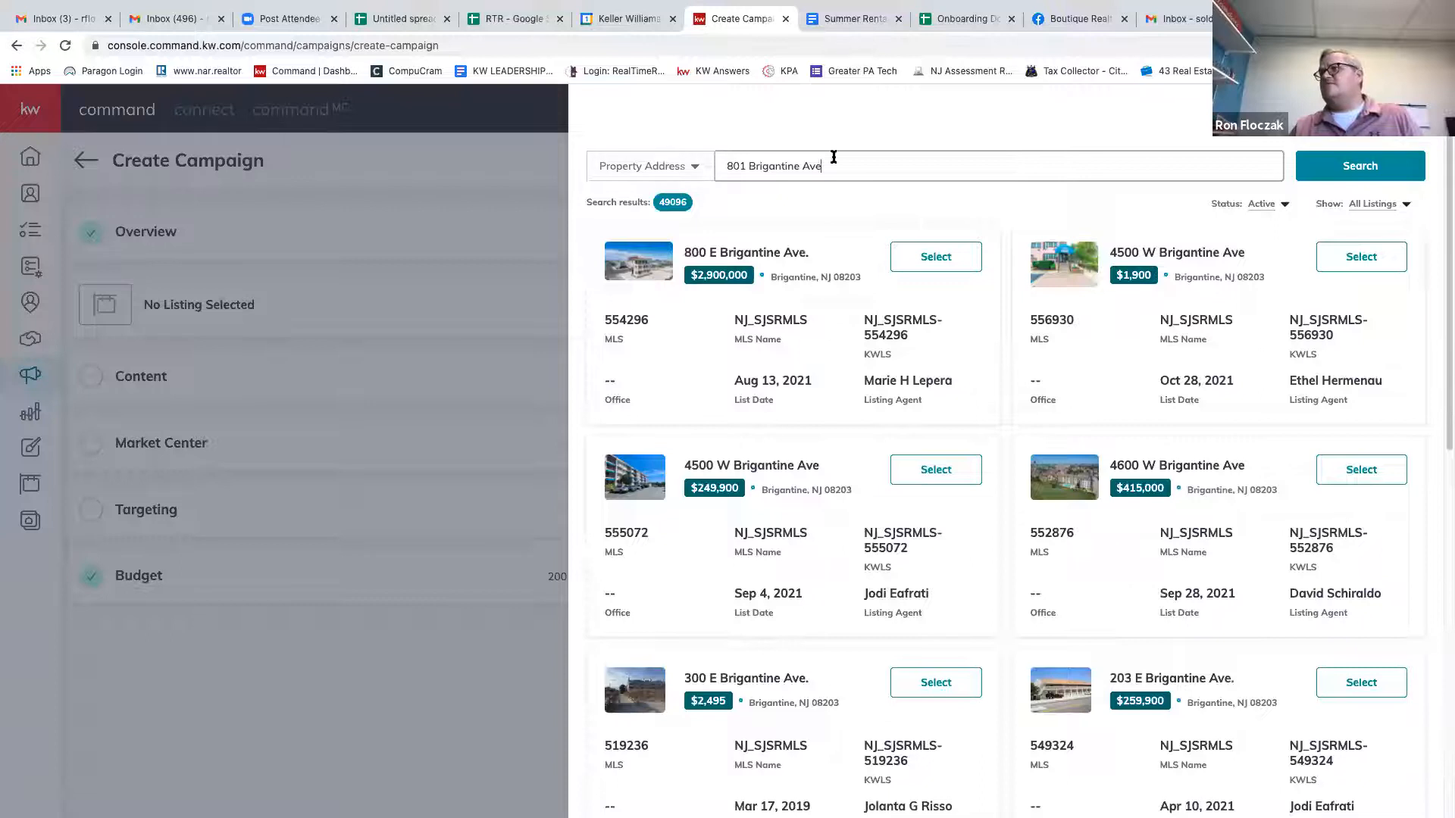
{"action": "key", "text": "Left"}
{"action": "key", "text": "Left"}
{"action": "key", "text": "Left"}
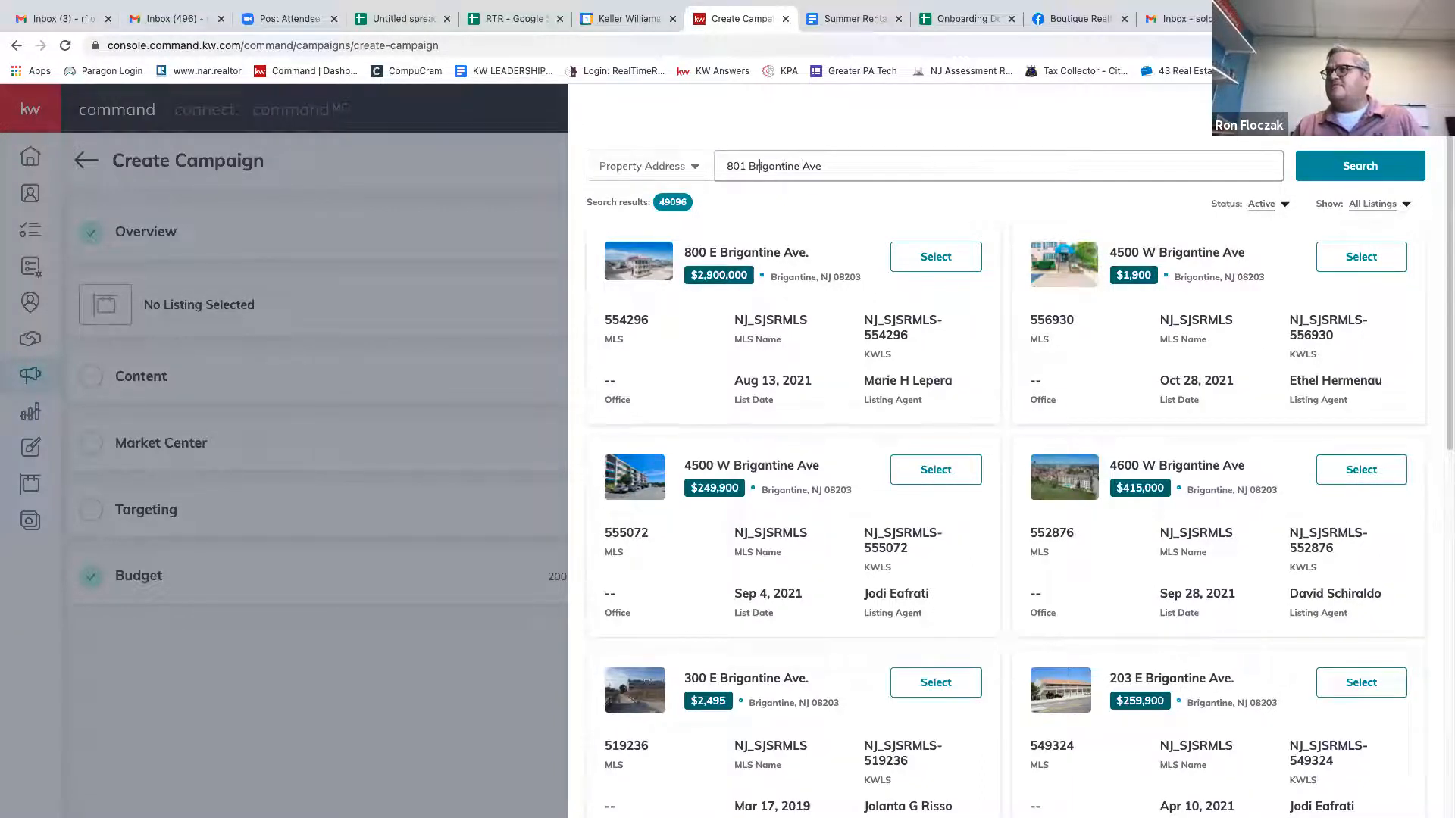
{"action": "type", "text": "E"}
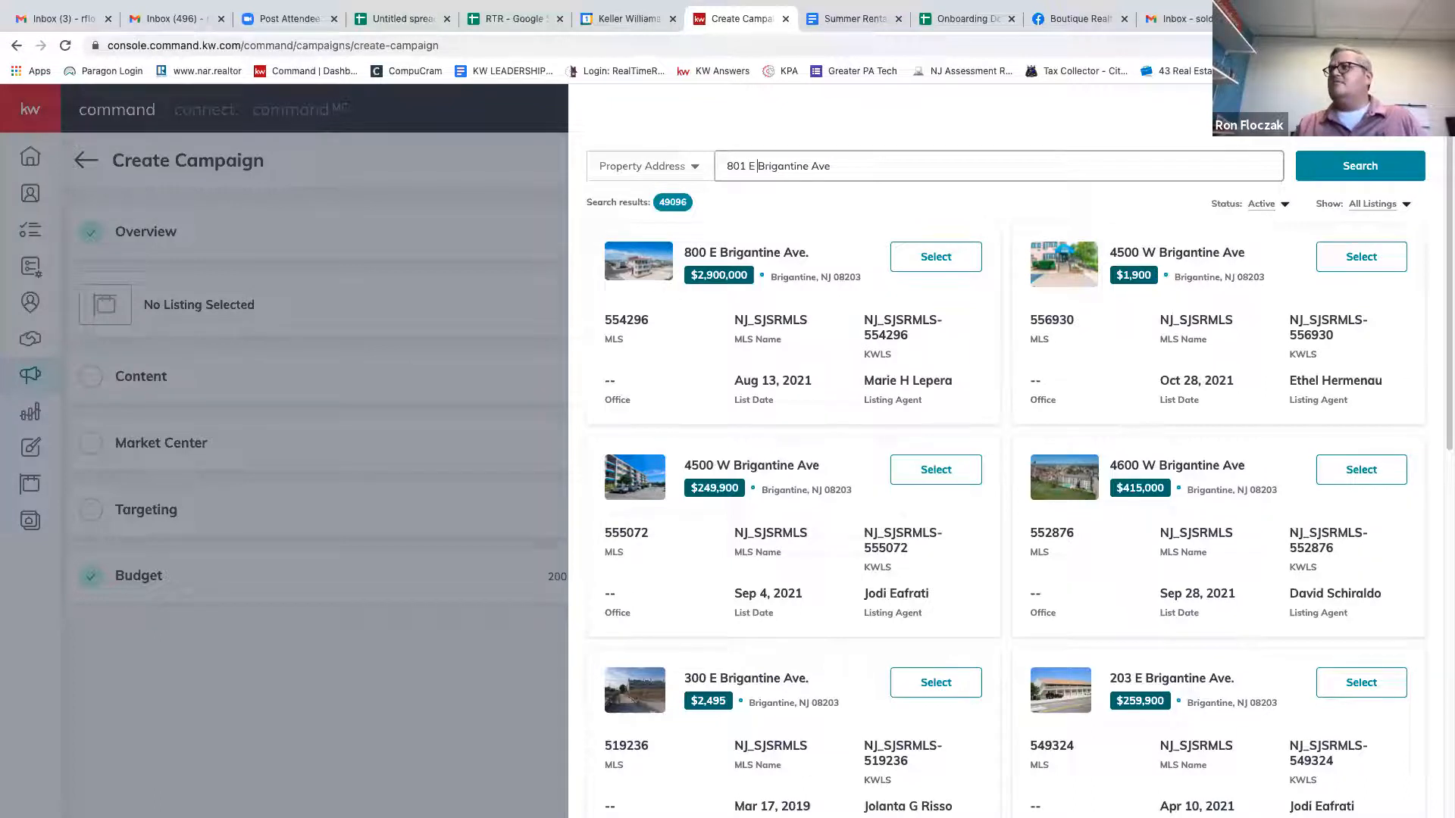
{"action": "key", "text": "Return"}
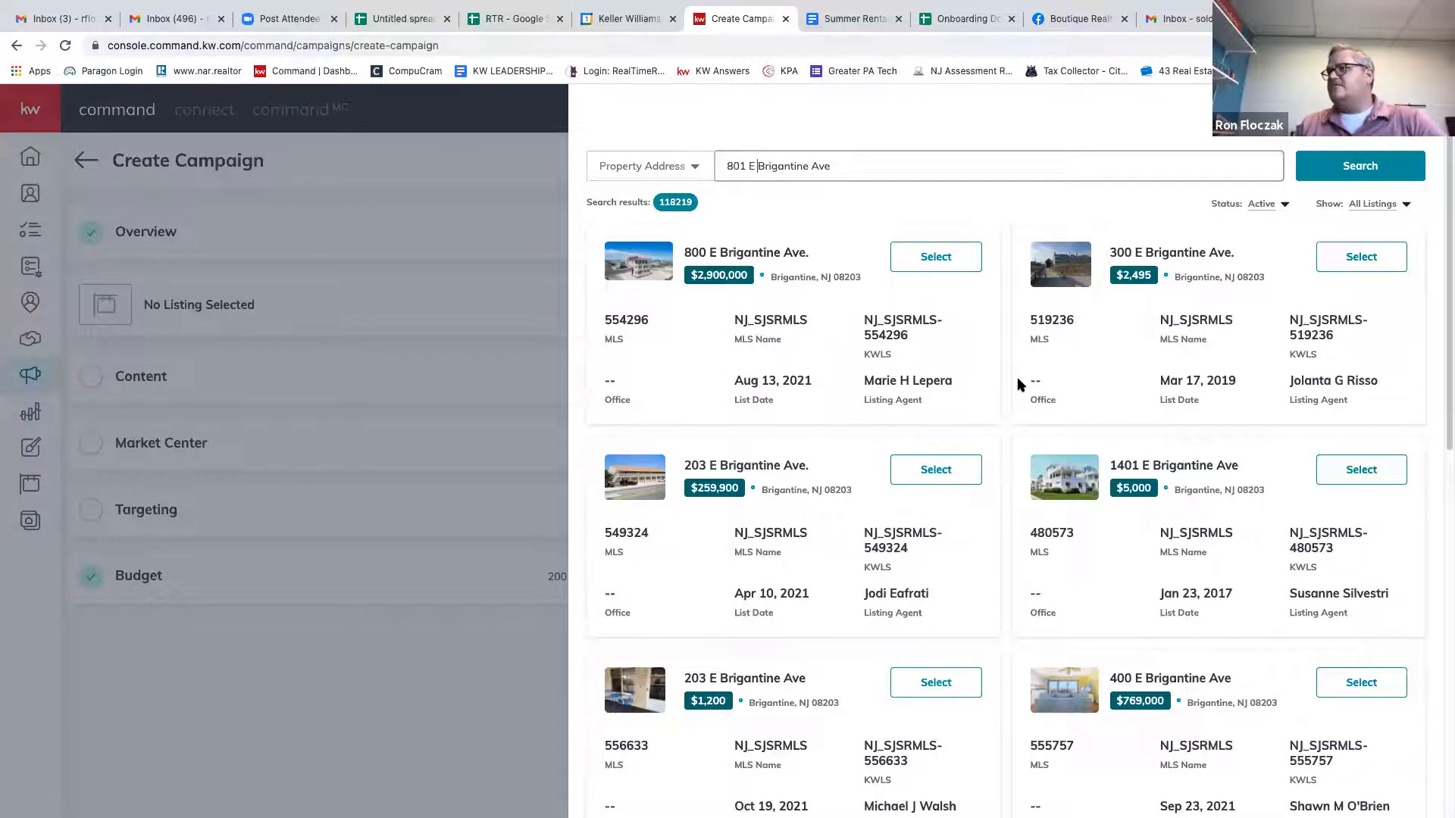
{"action": "scroll", "coordinate": [1019, 384], "scroll_direction": "down", "scroll_amount": 3}
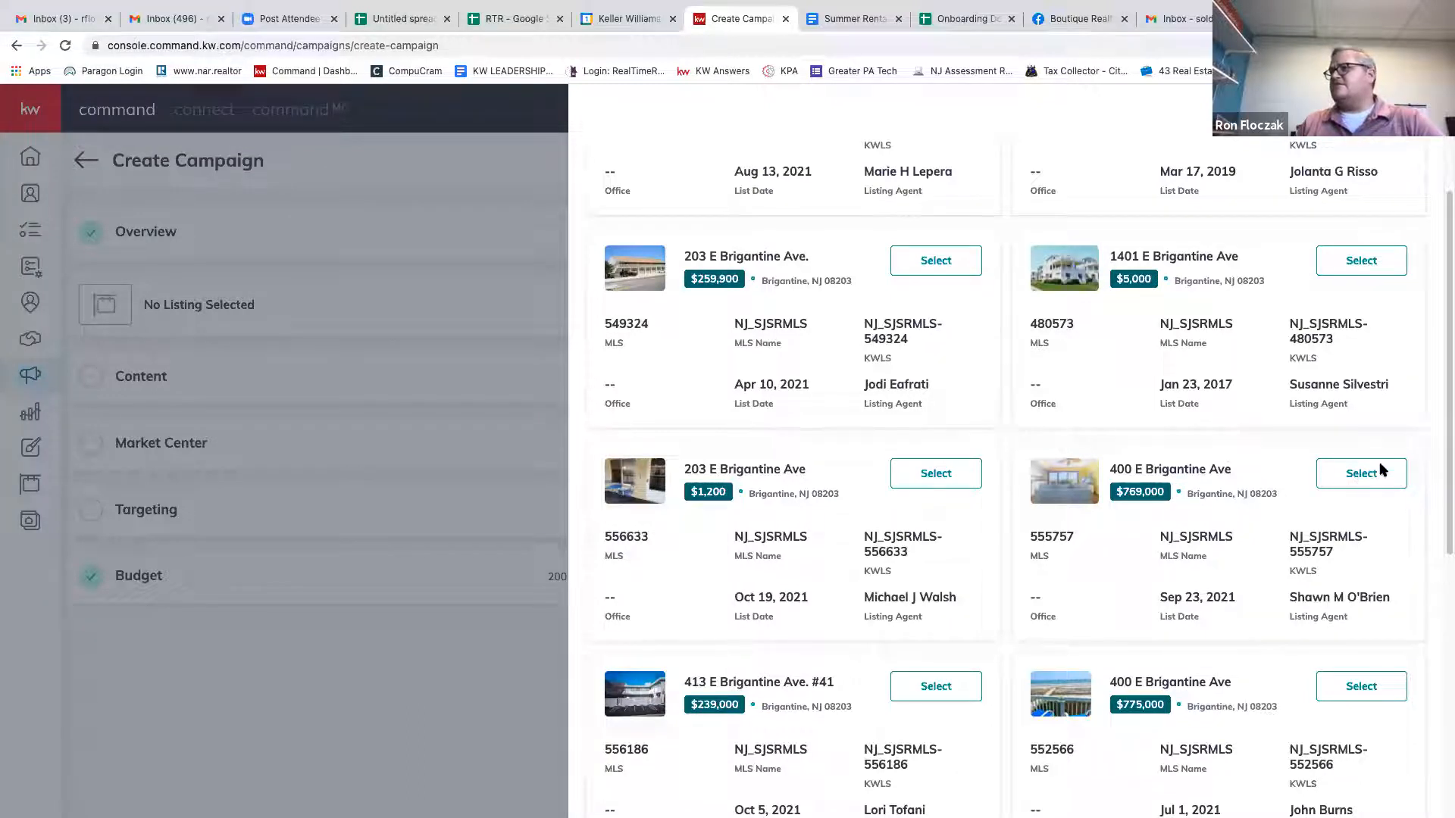
{"action": "left_click", "coordinate": [1367, 479]}
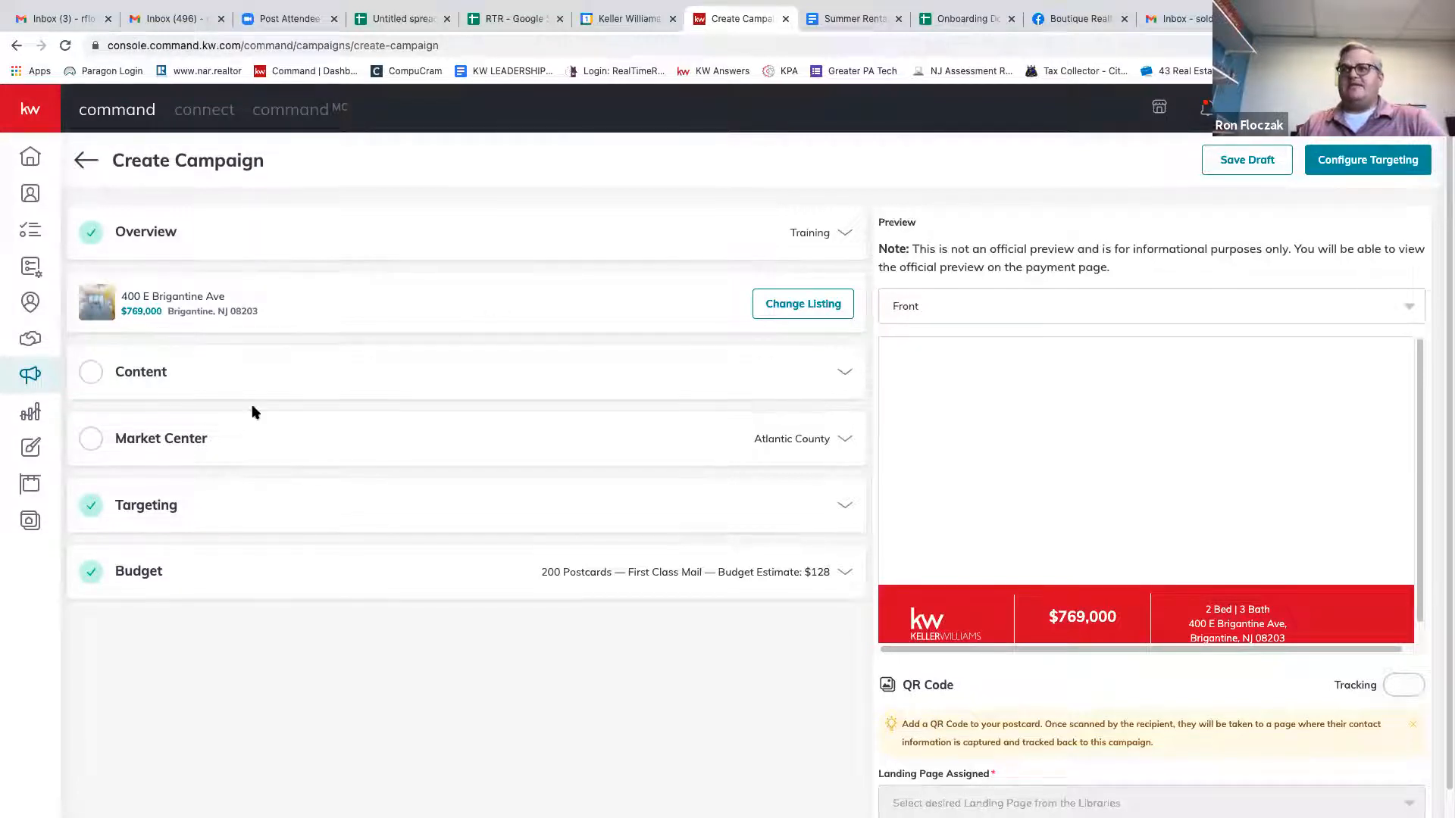
Expand the postcard content settings and keep the Compact Template 4 x 6 inches.
{"action": "left_click", "coordinate": [843, 374]}
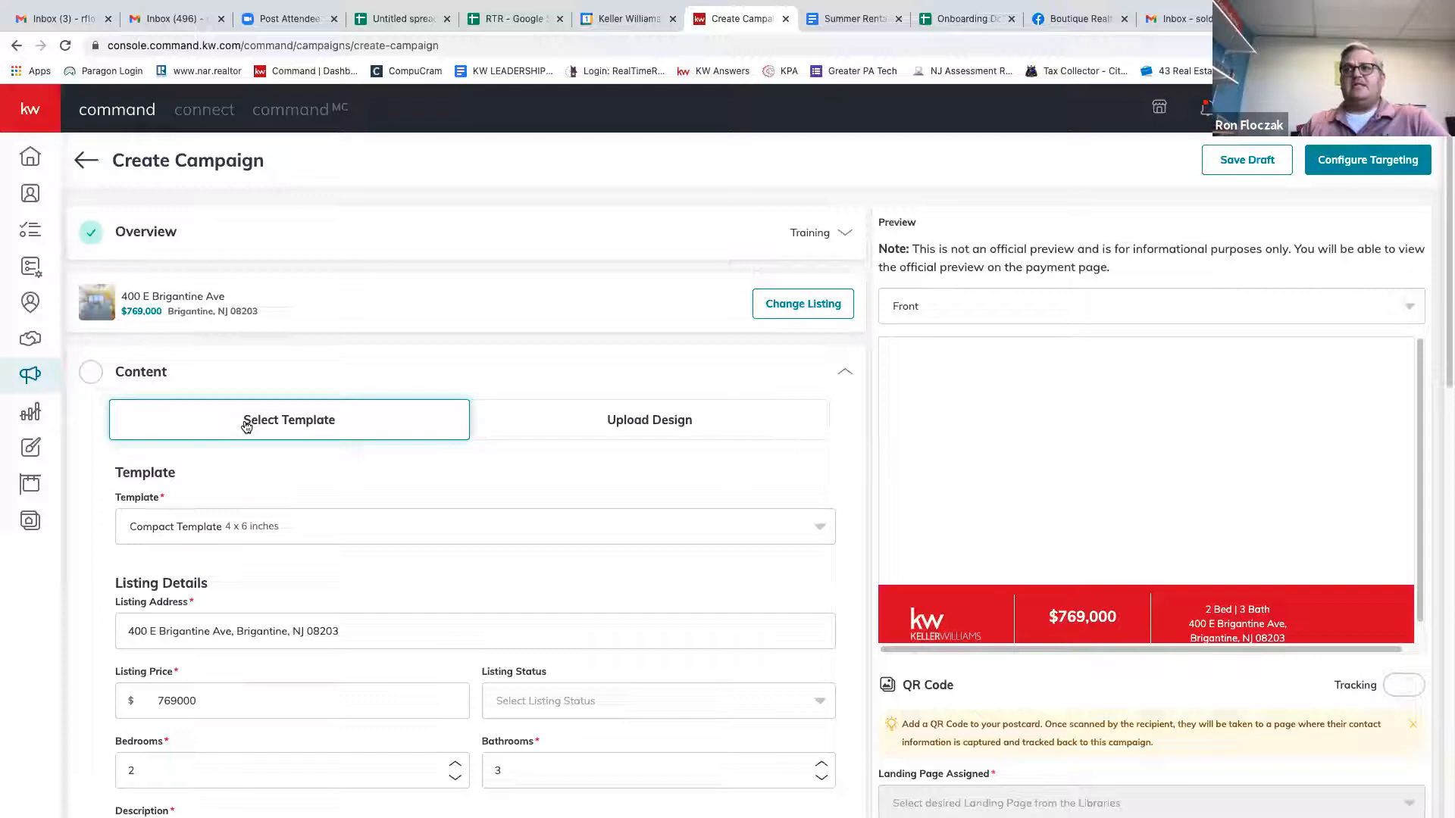
{"action": "left_click", "coordinate": [338, 535]}
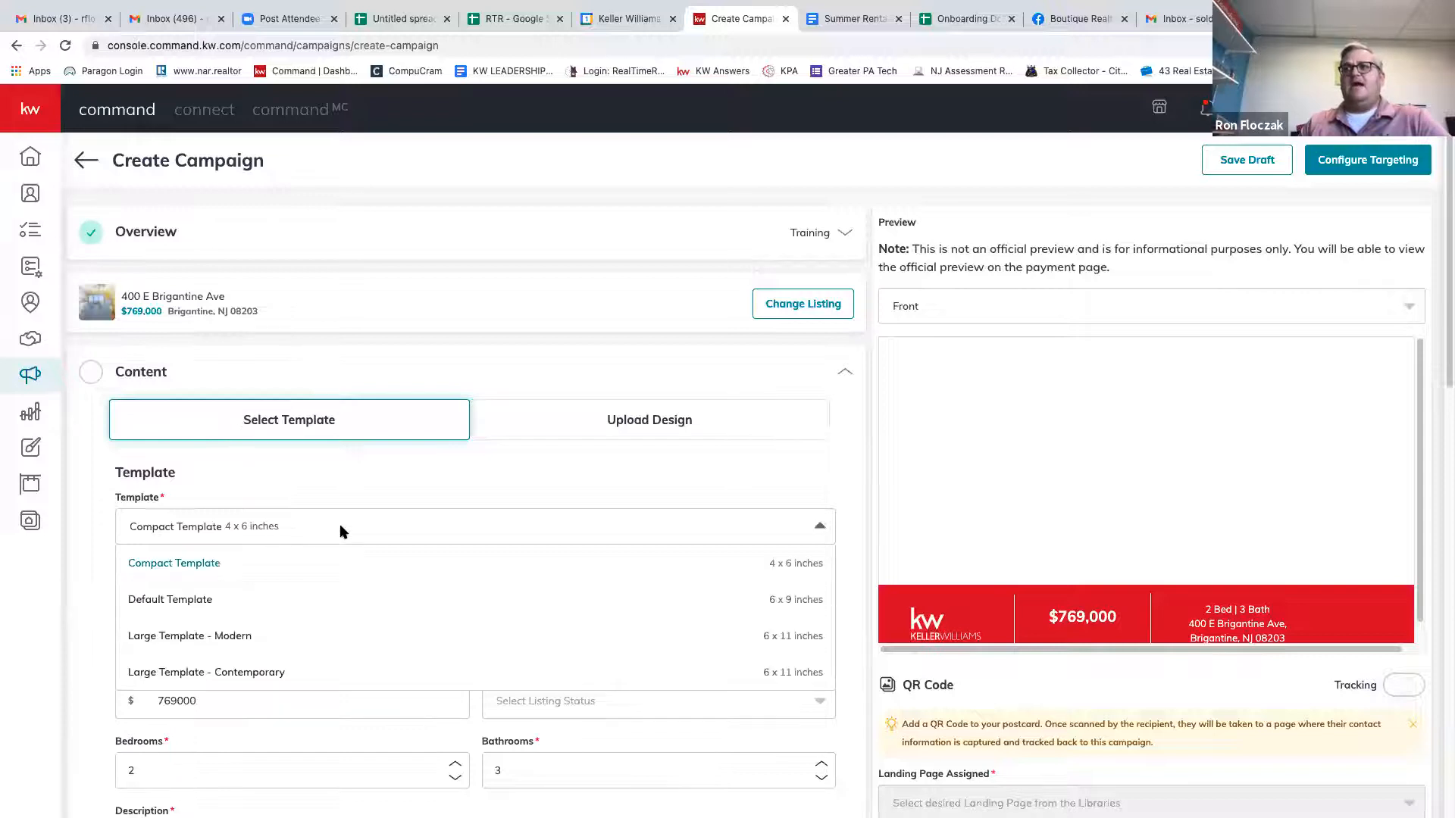
{"action": "left_click", "coordinate": [342, 573]}
{"action": "scroll", "coordinate": [486, 494], "scroll_direction": "down", "scroll_amount": 1}
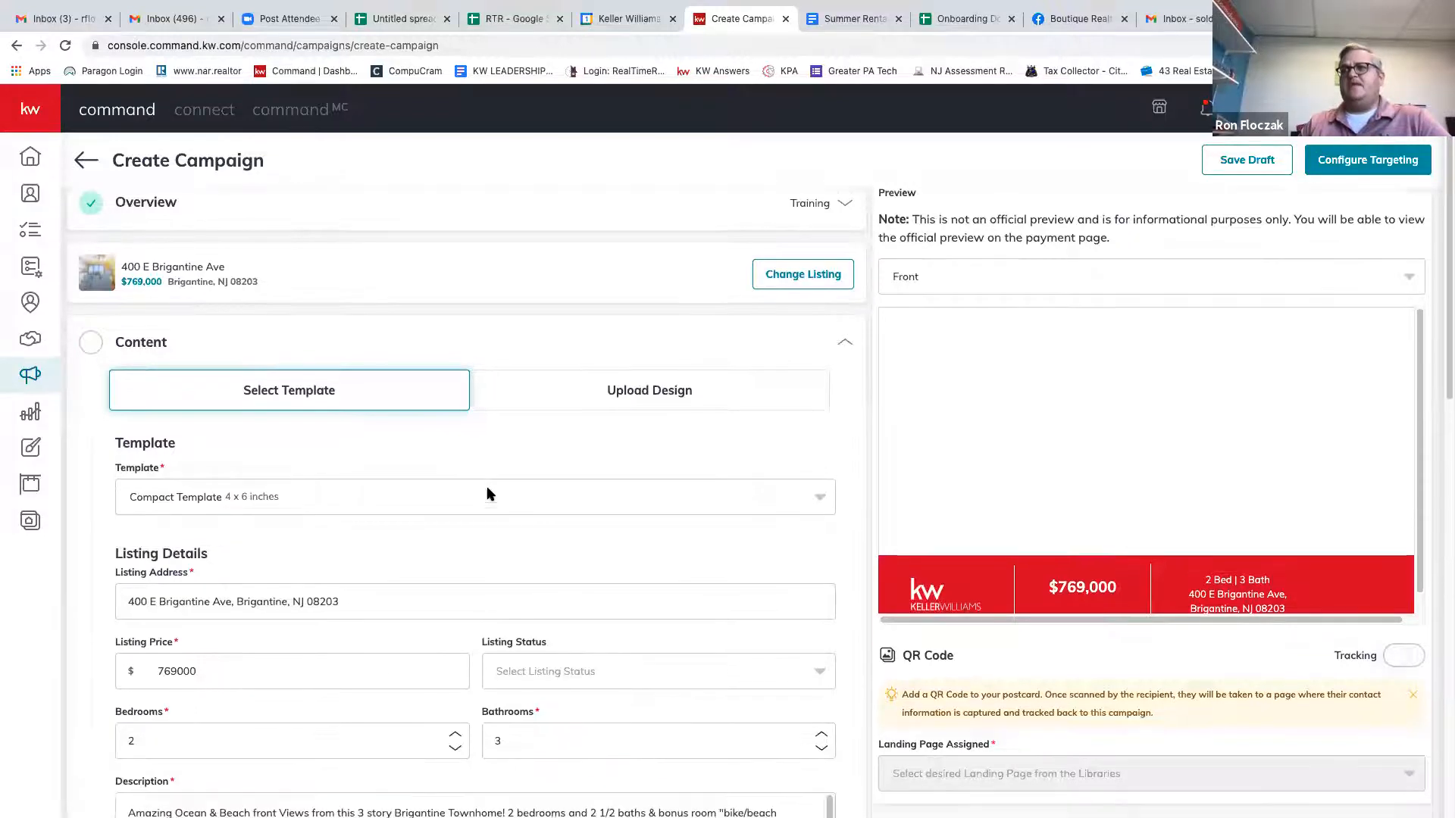
{"action": "scroll", "coordinate": [341, 494], "scroll_direction": "down", "scroll_amount": 5}
{"action": "scroll", "coordinate": [346, 494], "scroll_direction": "up", "scroll_amount": 1}
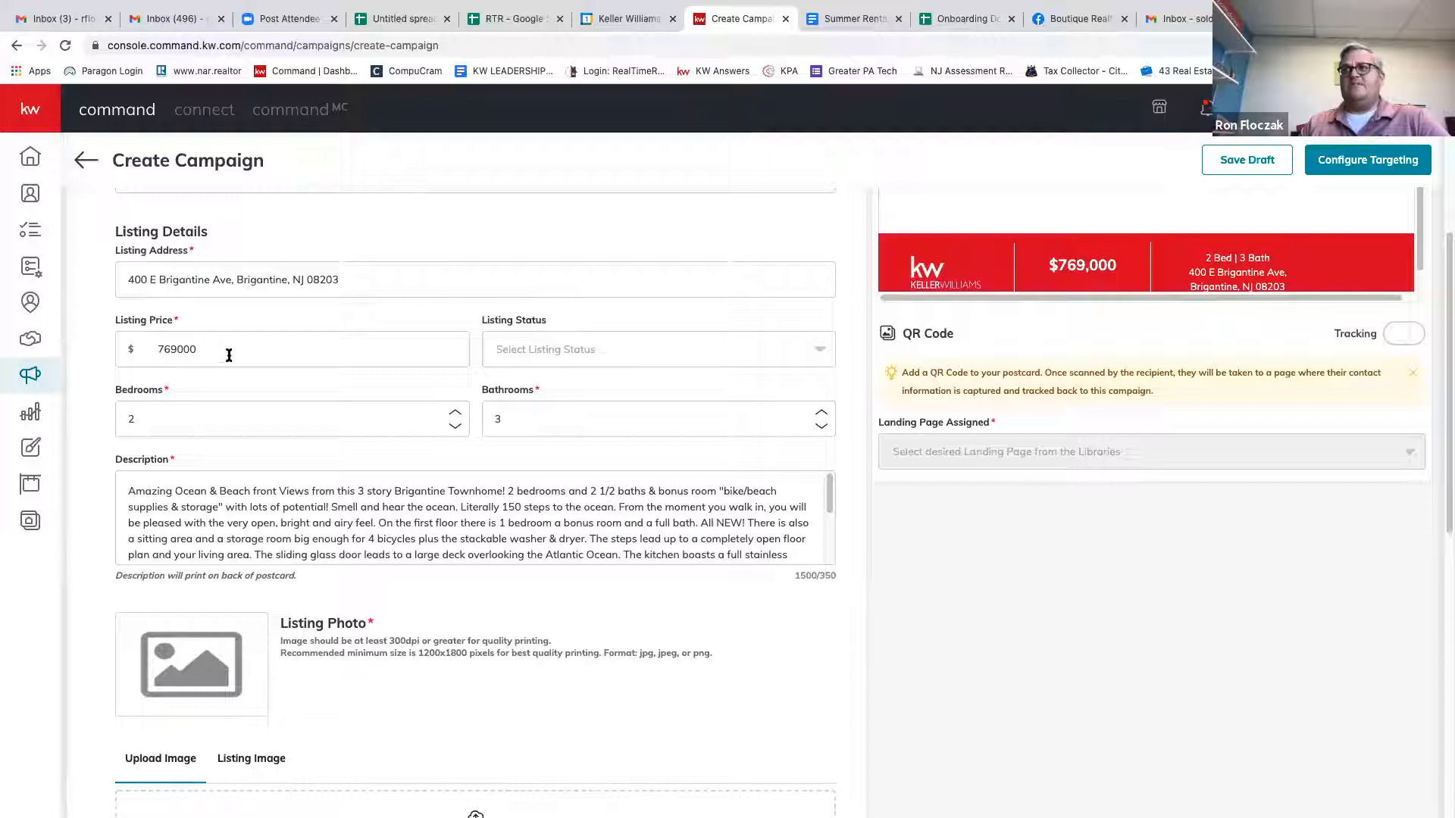
Choose JUST LISTED as the listing status, shown above the $769,000 price.
{"action": "left_click", "coordinate": [720, 365]}
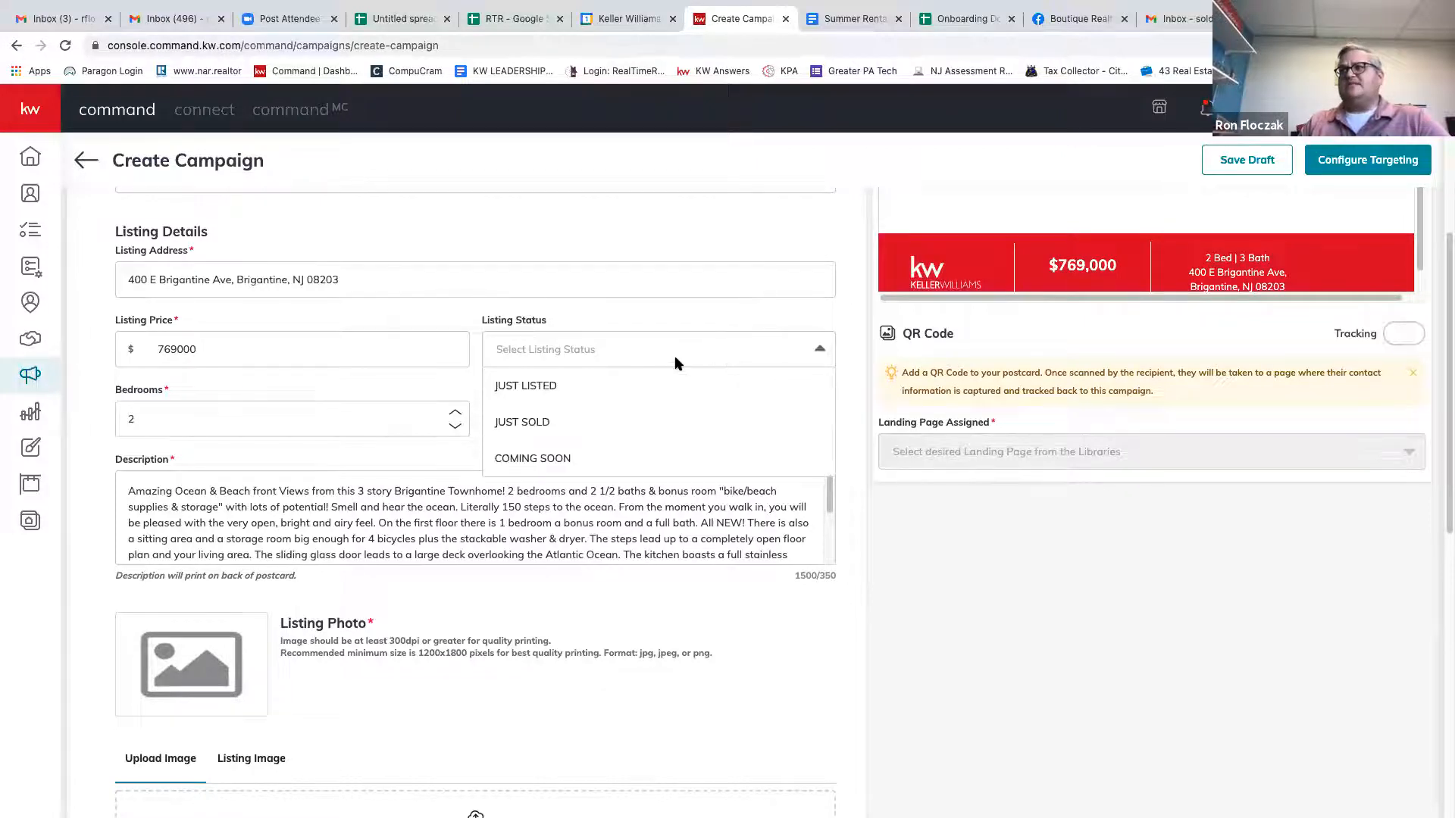
{"action": "scroll", "coordinate": [623, 467], "scroll_direction": "down", "scroll_amount": 4}
{"action": "scroll", "coordinate": [617, 497], "scroll_direction": "up", "scroll_amount": 6}
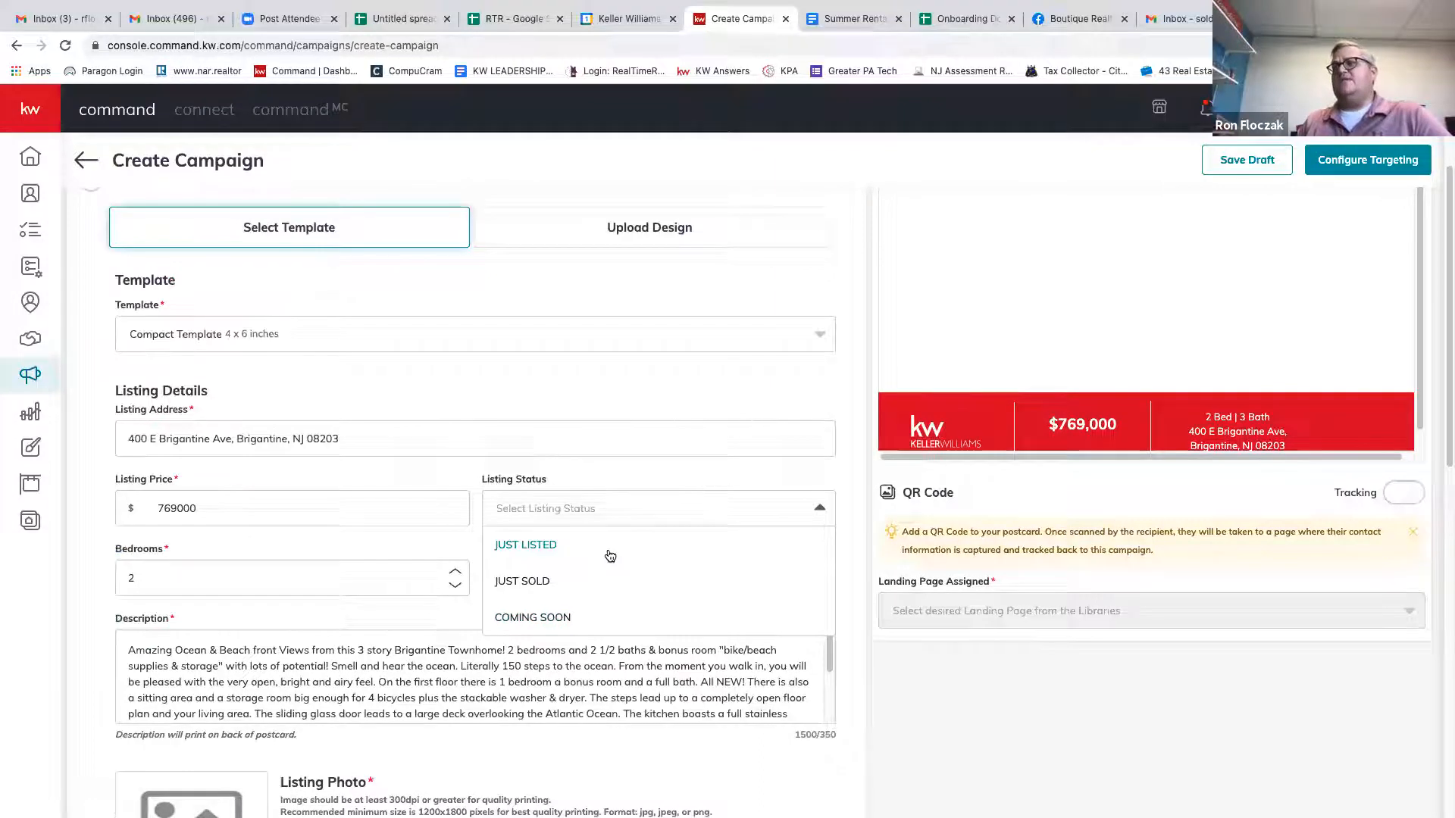
{"action": "left_click", "coordinate": [583, 545]}
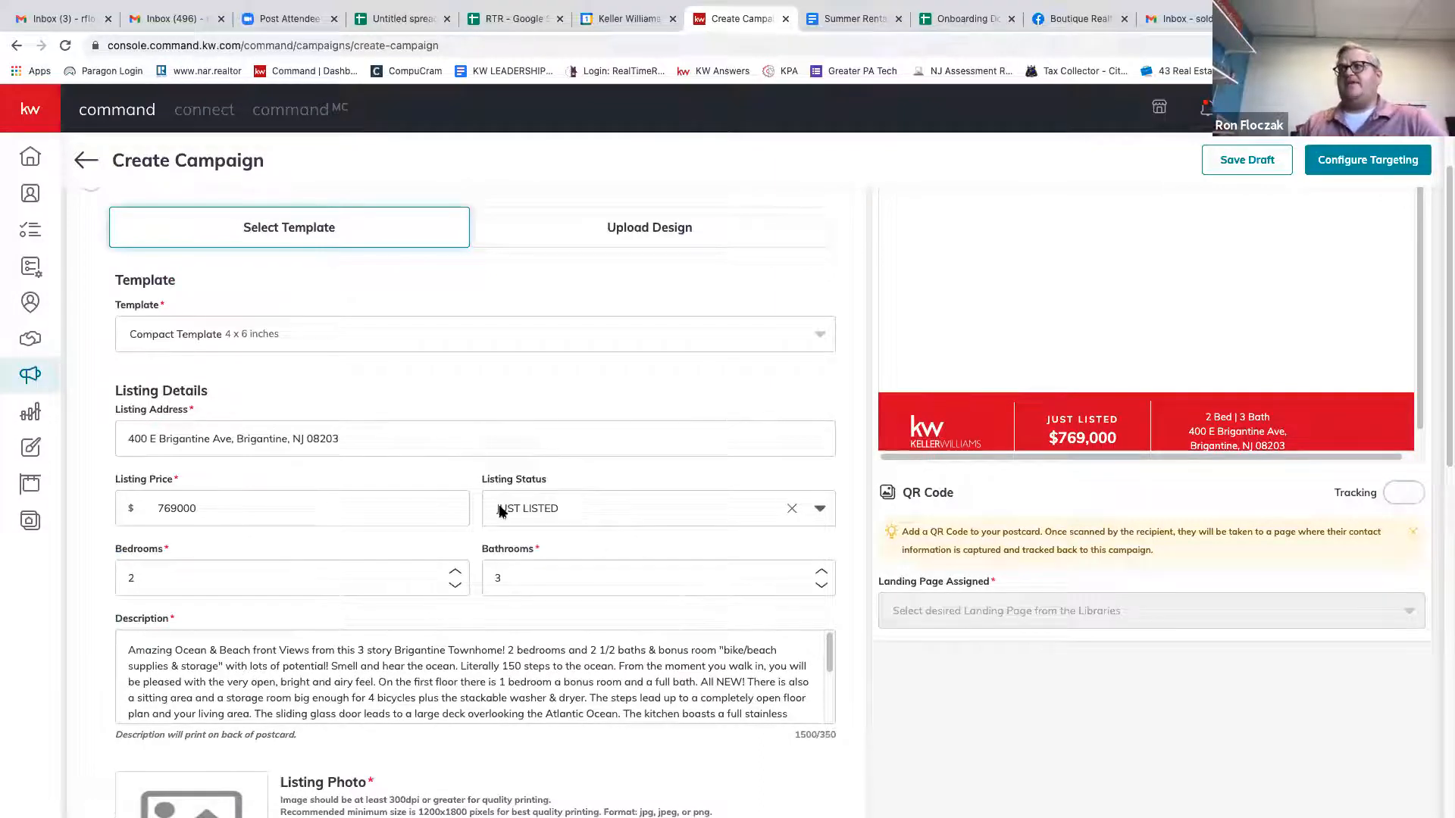
{"action": "scroll", "coordinate": [322, 523], "scroll_direction": "down", "scroll_amount": 1}
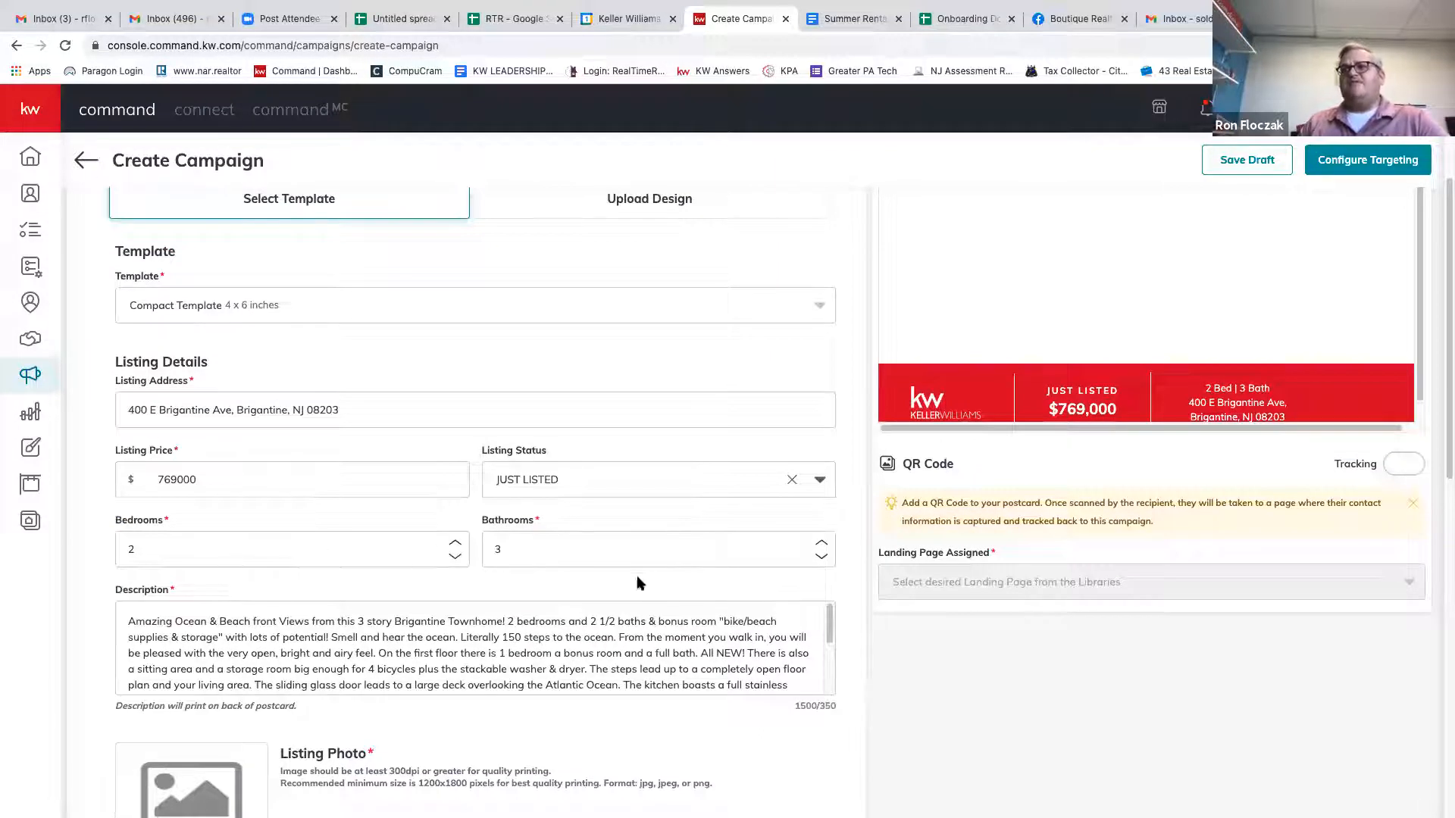
{"action": "scroll", "coordinate": [357, 537], "scroll_direction": "down", "scroll_amount": 1}
{"action": "scroll", "coordinate": [453, 592], "scroll_direction": "down", "scroll_amount": 3}
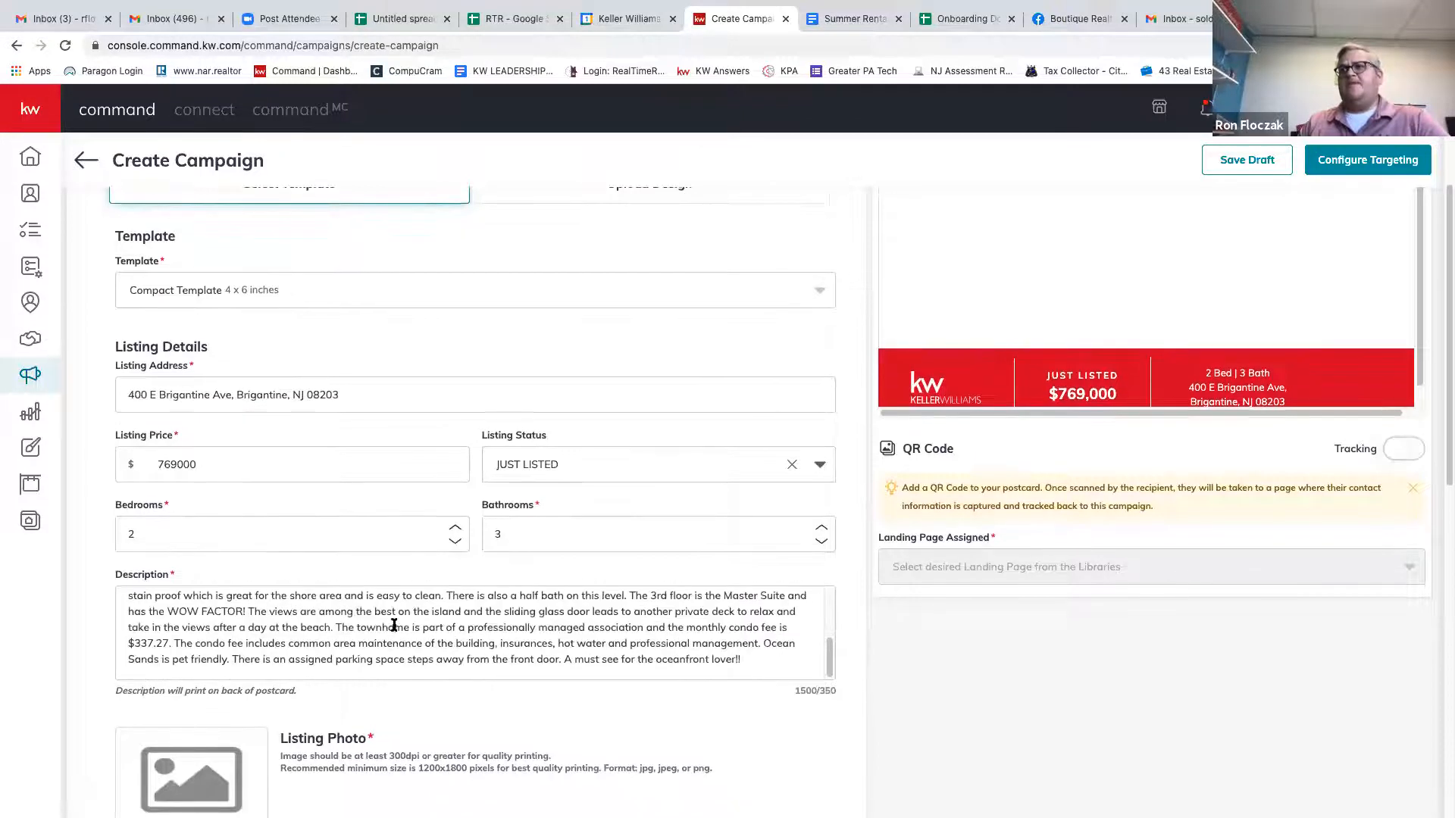
{"action": "scroll", "coordinate": [394, 626], "scroll_direction": "up", "scroll_amount": 4}
{"action": "scroll", "coordinate": [429, 623], "scroll_direction": "up", "scroll_amount": 1}
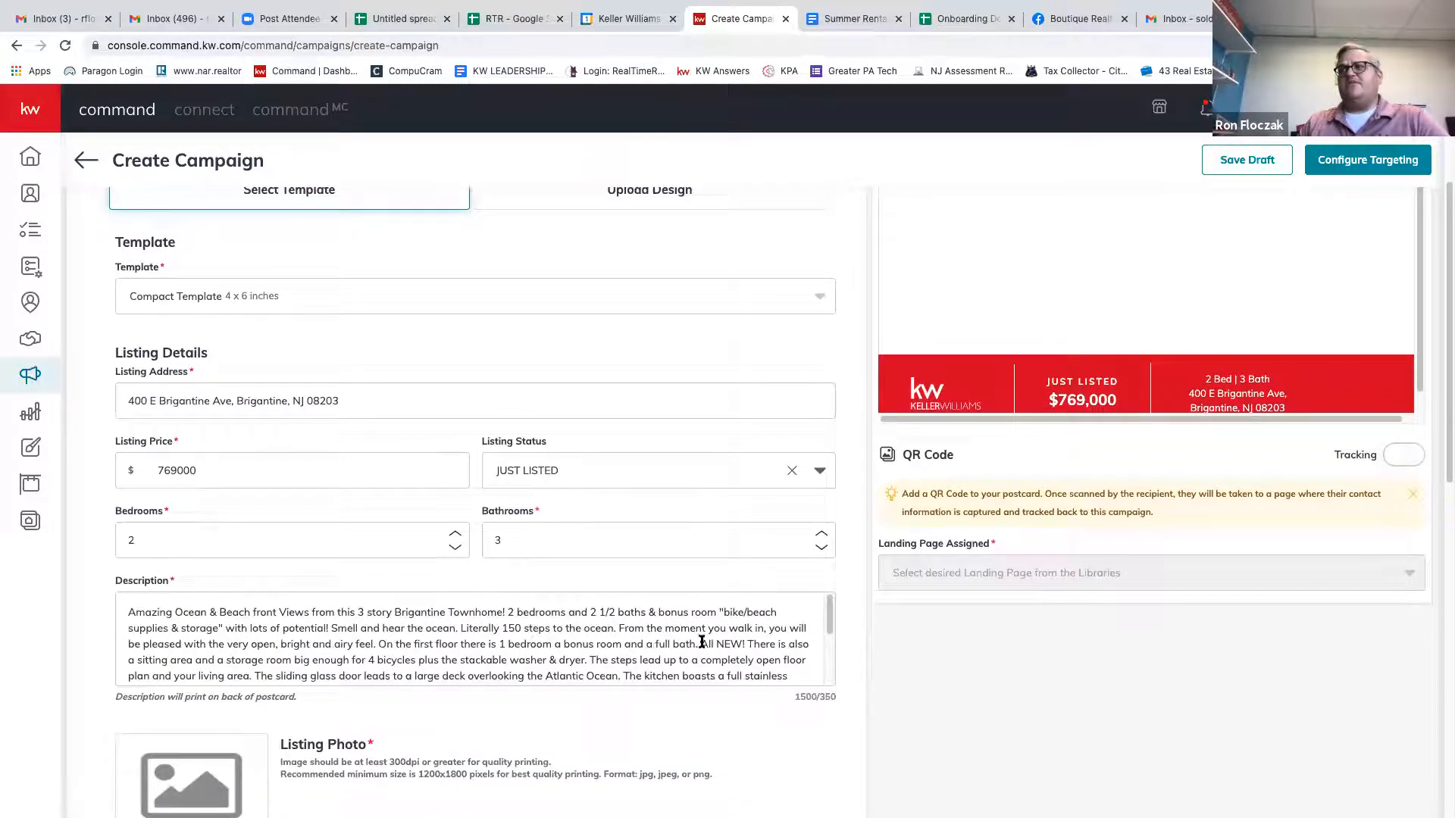
Cut the description after 'with the very open.', leaving 298 characters.
{"action": "scroll", "coordinate": [839, 672], "scroll_direction": "down", "scroll_amount": 4}
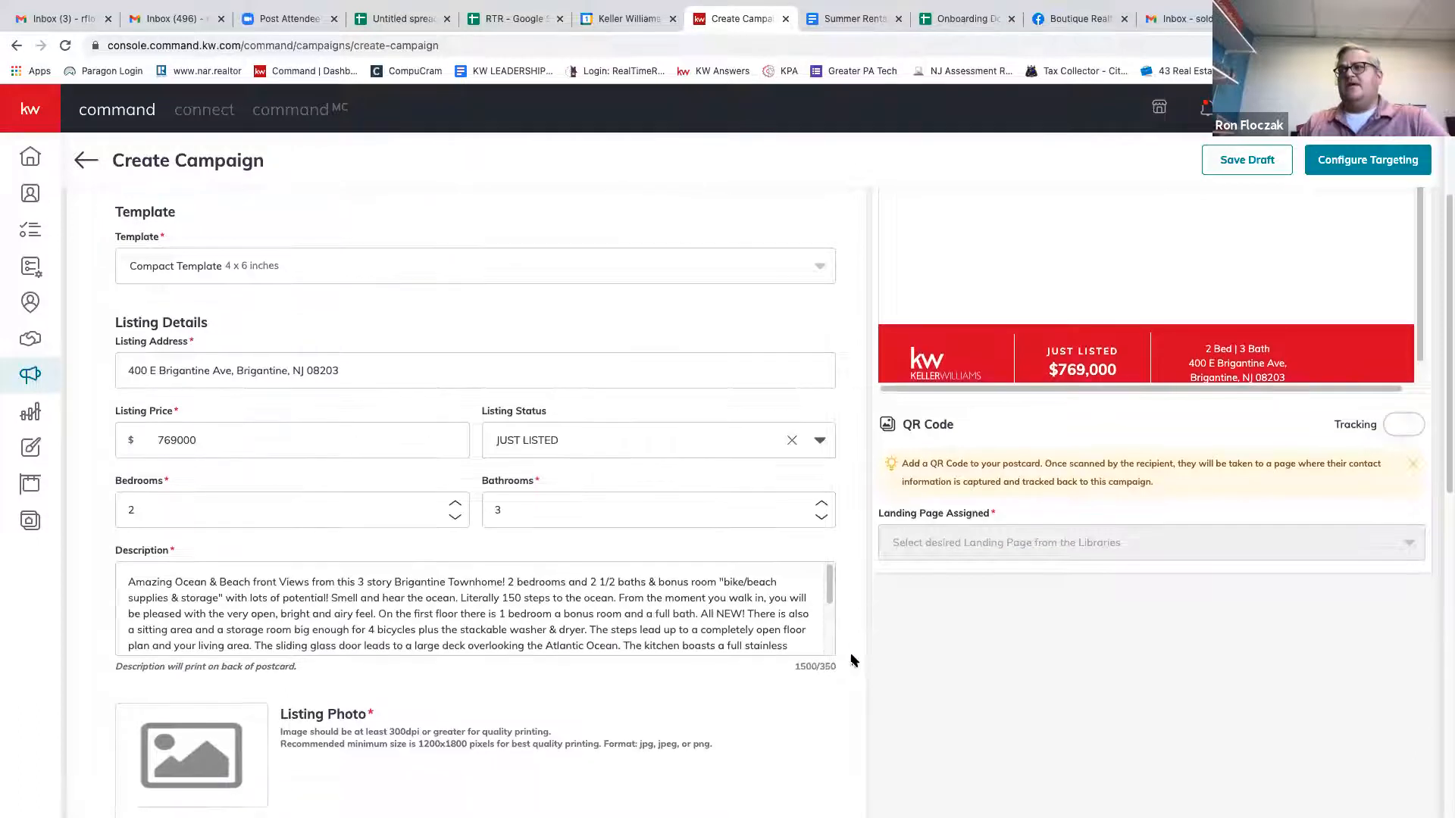
{"action": "left_click_drag", "start_coordinate": [829, 401], "coordinate": [830, 451]}
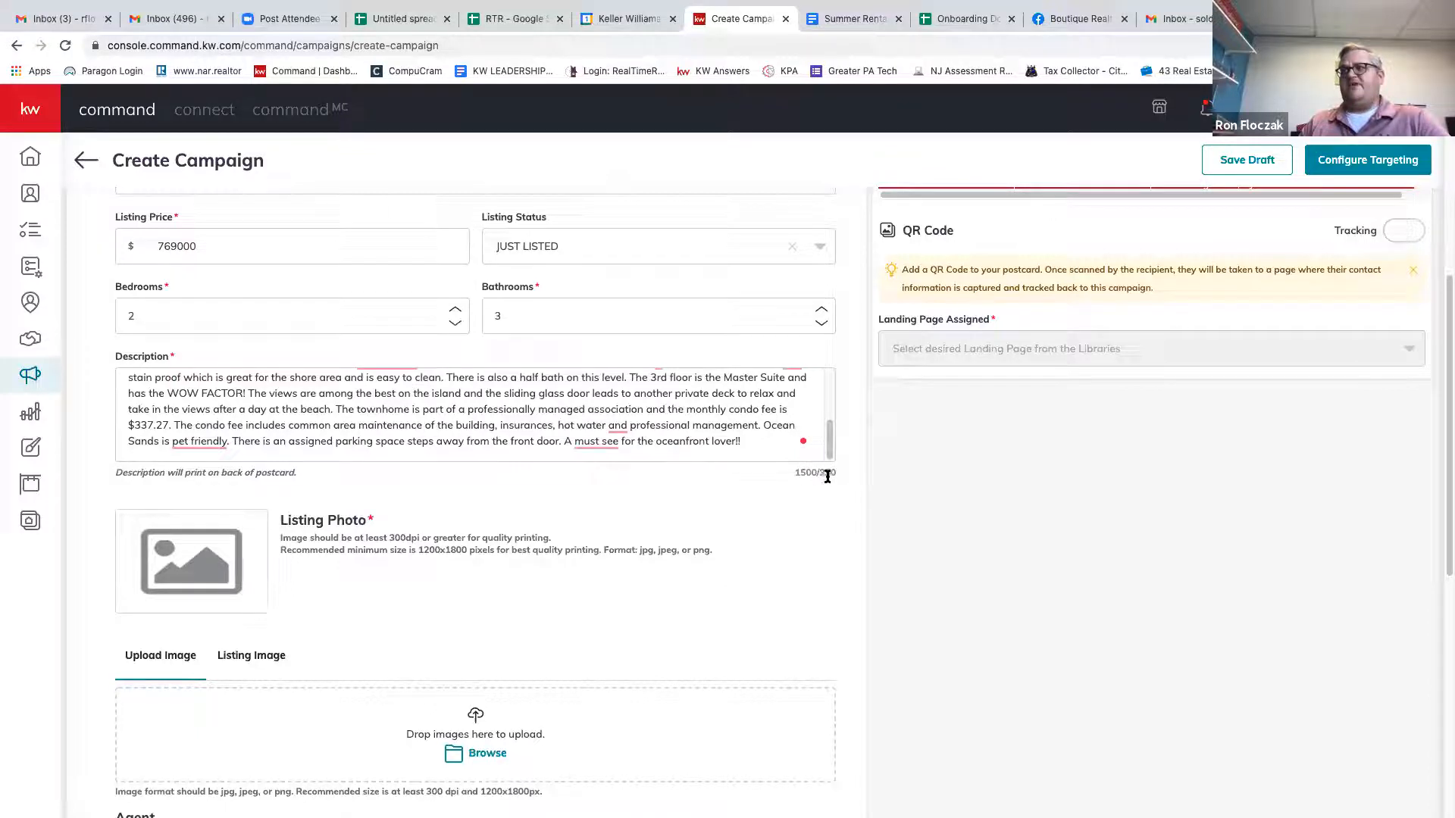
{"action": "left_click_drag", "start_coordinate": [743, 445], "coordinate": [300, 423]}
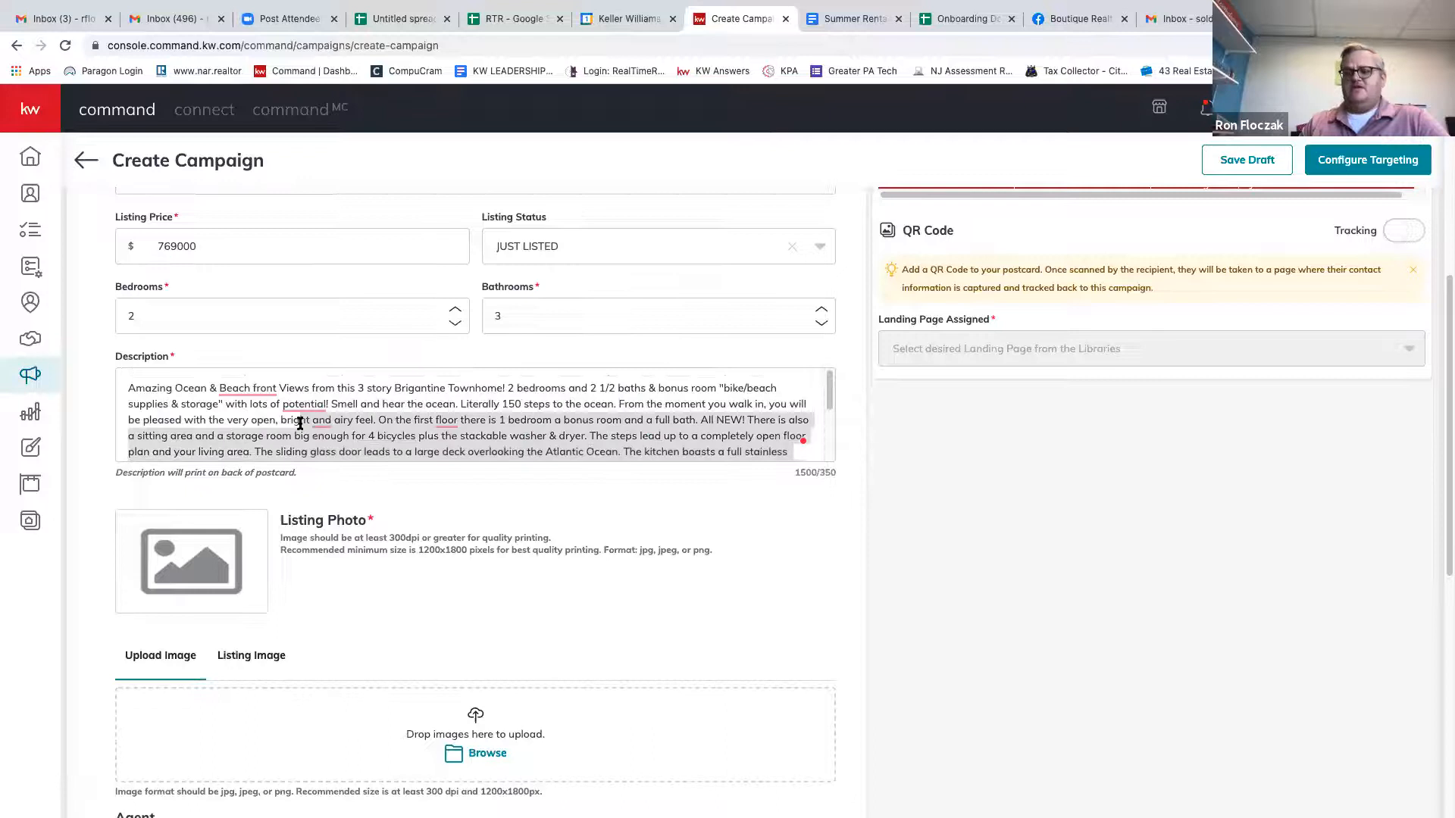
{"action": "key", "text": "BackSpace"}
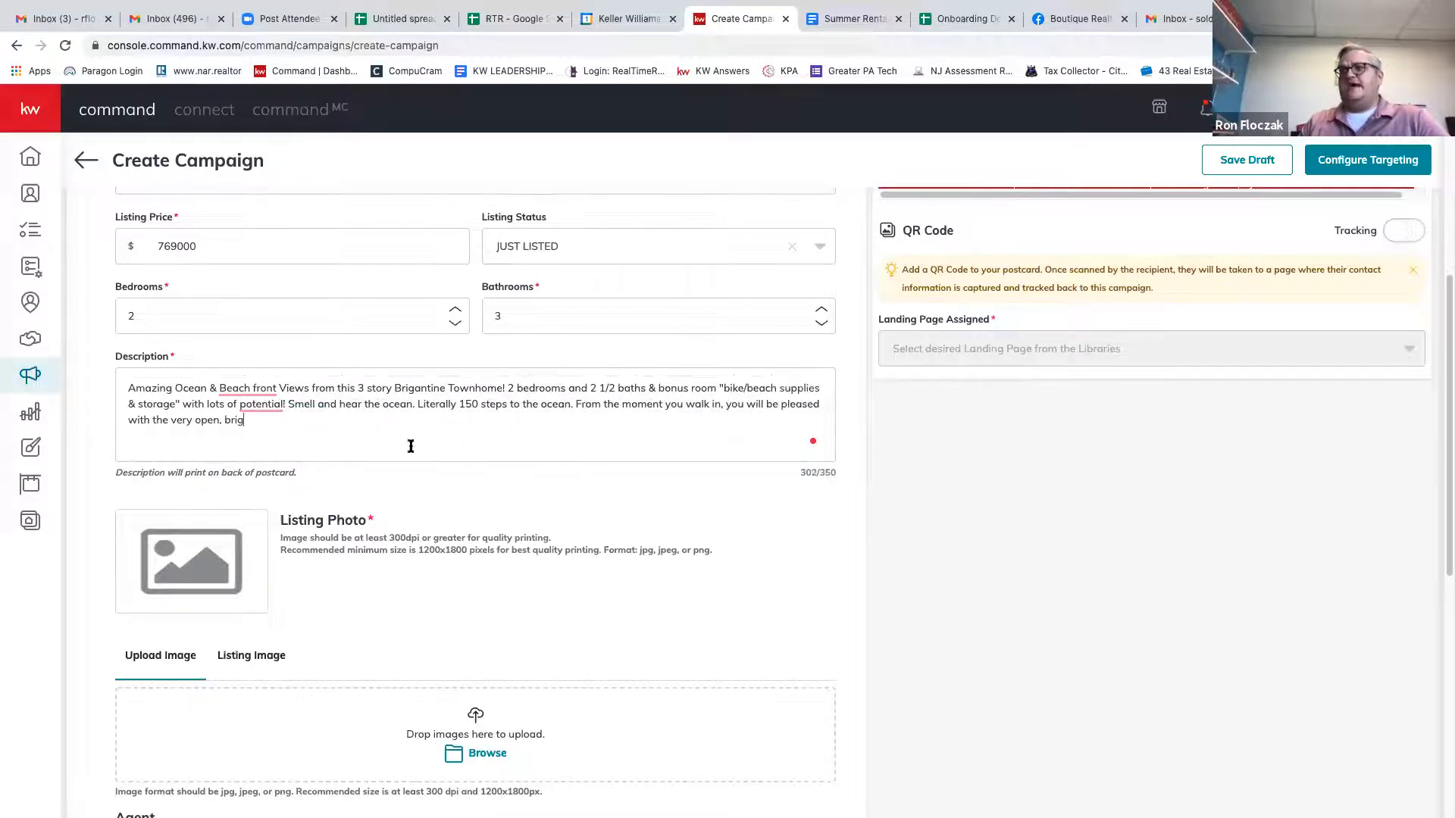
{"action": "key", "text": "BackSpace"}
{"action": "key", "text": "BackSpace"}
{"action": "key", "text": "BackSpace"}
{"action": "key", "text": "BackSpace"}
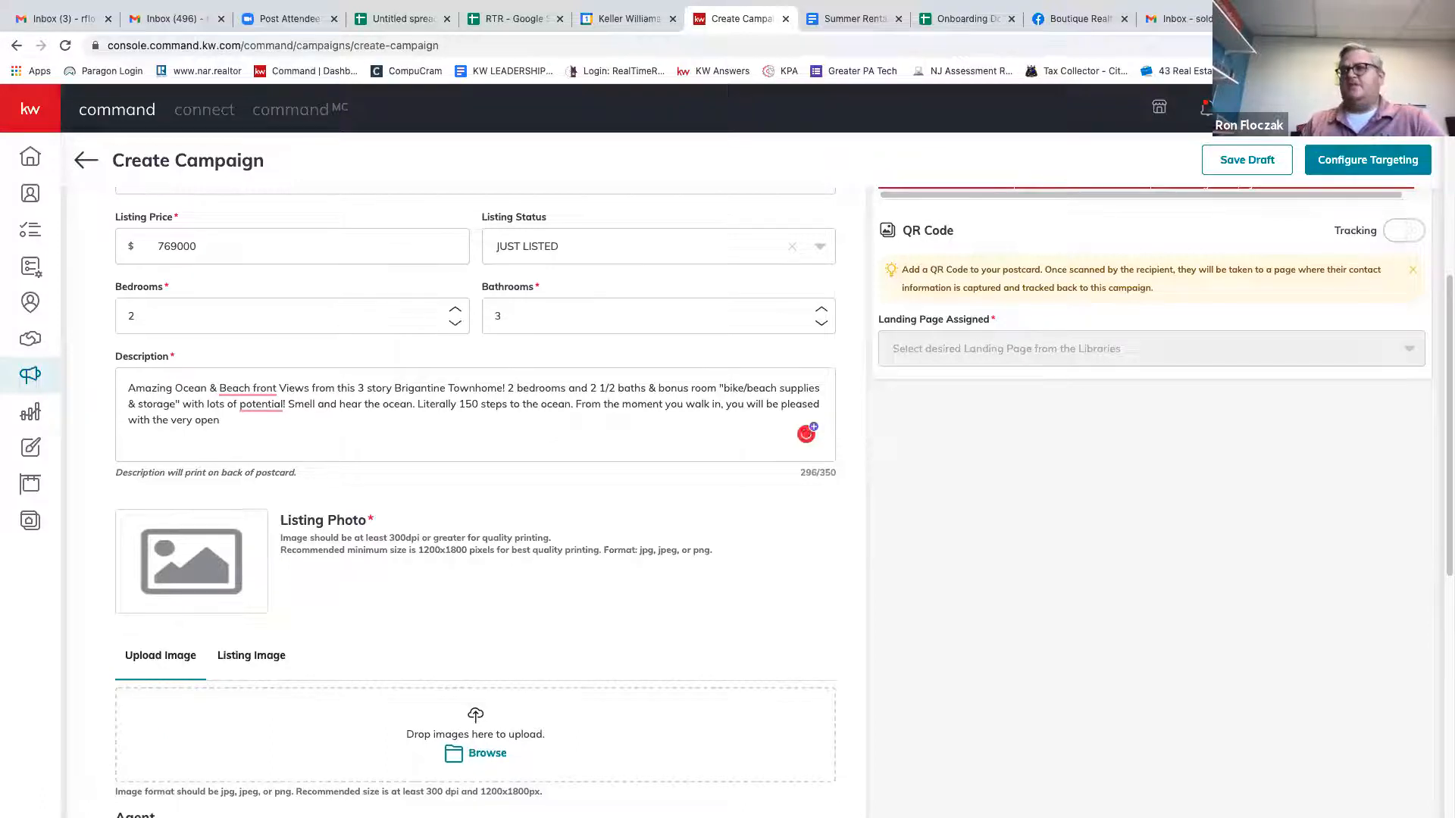
{"action": "type", "text": "."}
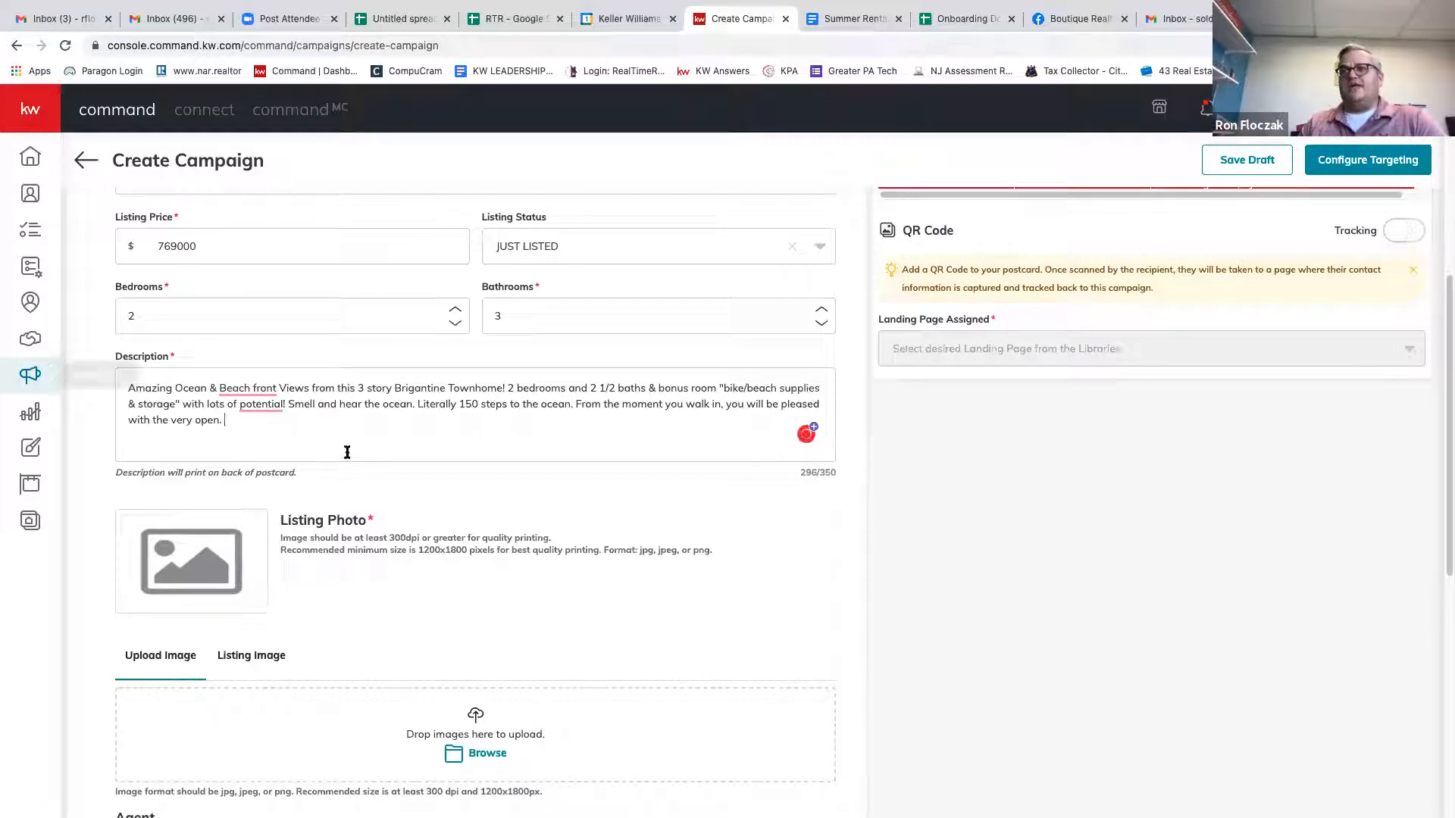
{"action": "scroll", "coordinate": [756, 485], "scroll_direction": "up", "scroll_amount": 4}
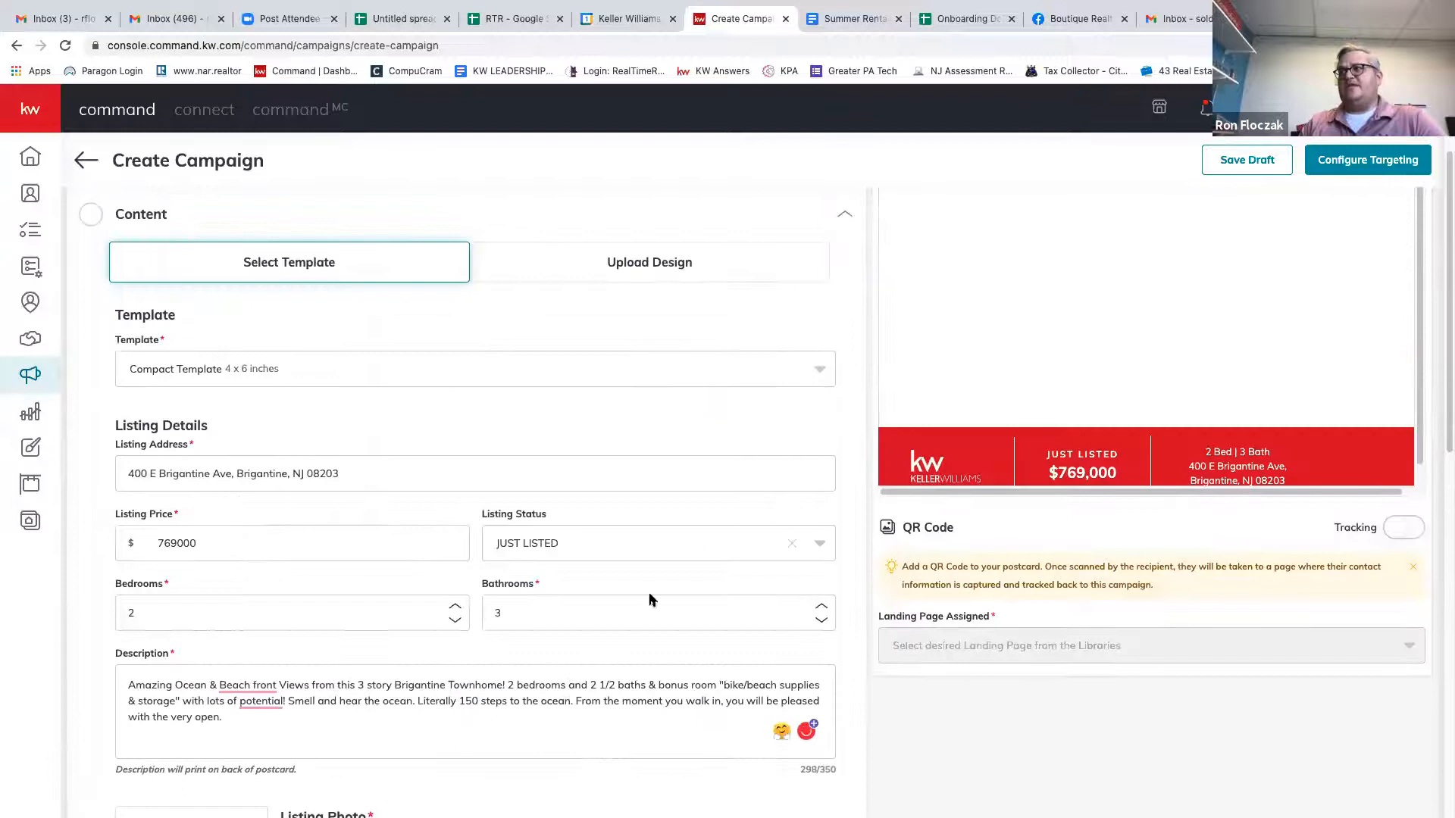
{"action": "scroll", "coordinate": [650, 600], "scroll_direction": "down", "scroll_amount": 4}
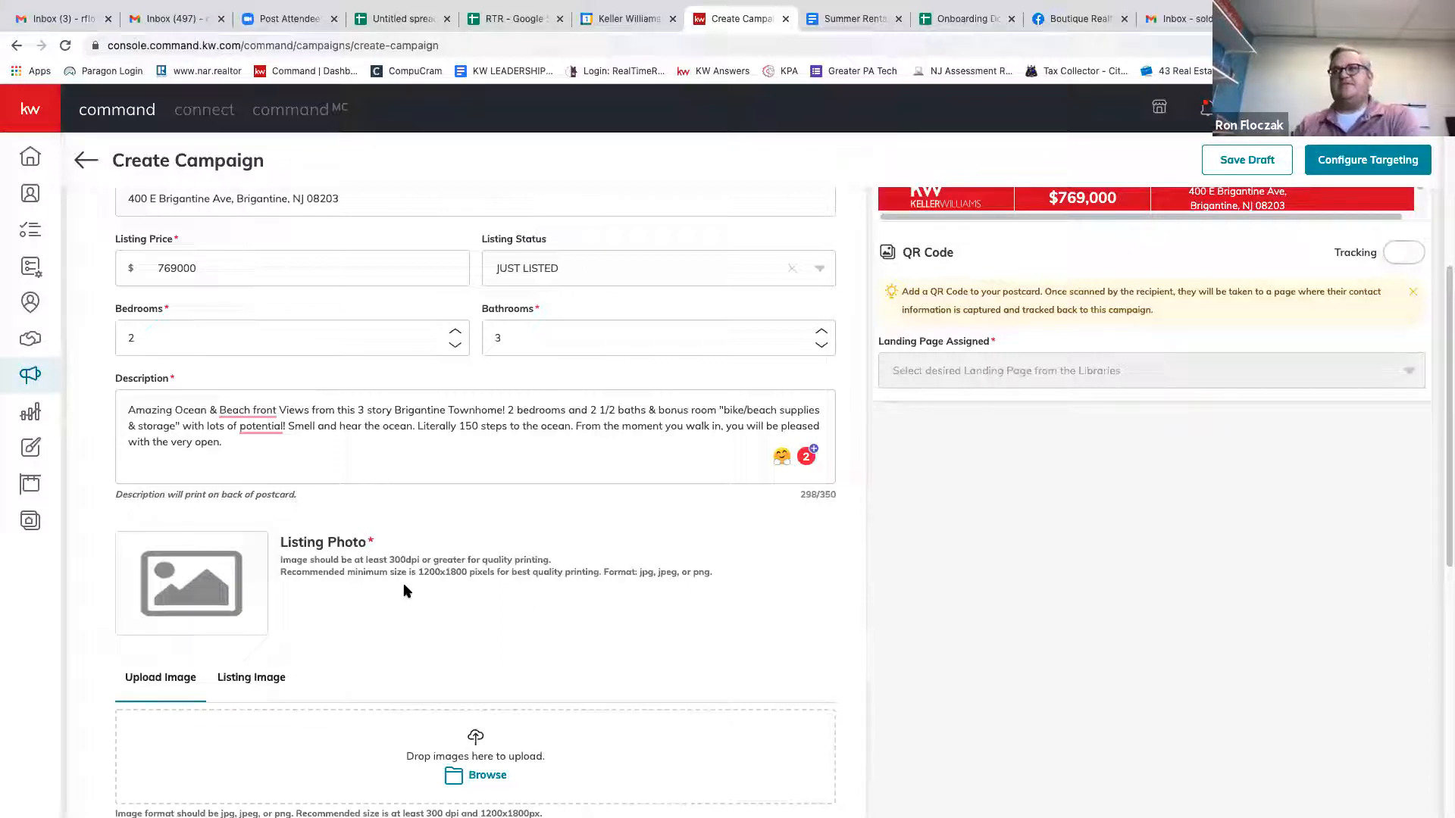
Use the aerial beach photo from the listing's images as the postcard photo.
{"action": "left_click", "coordinate": [251, 677]}
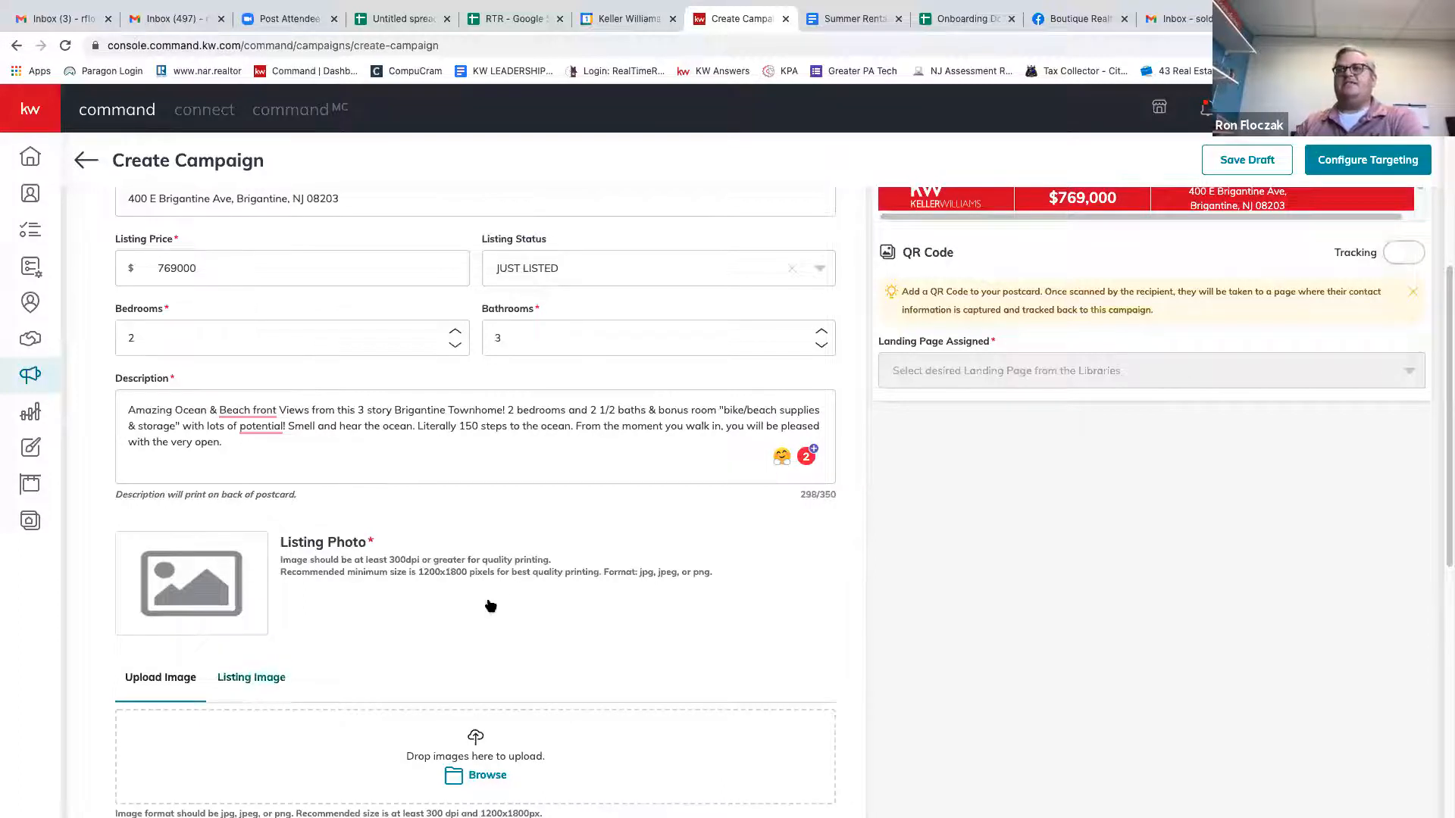
{"action": "scroll", "coordinate": [458, 591], "scroll_direction": "down", "scroll_amount": 3}
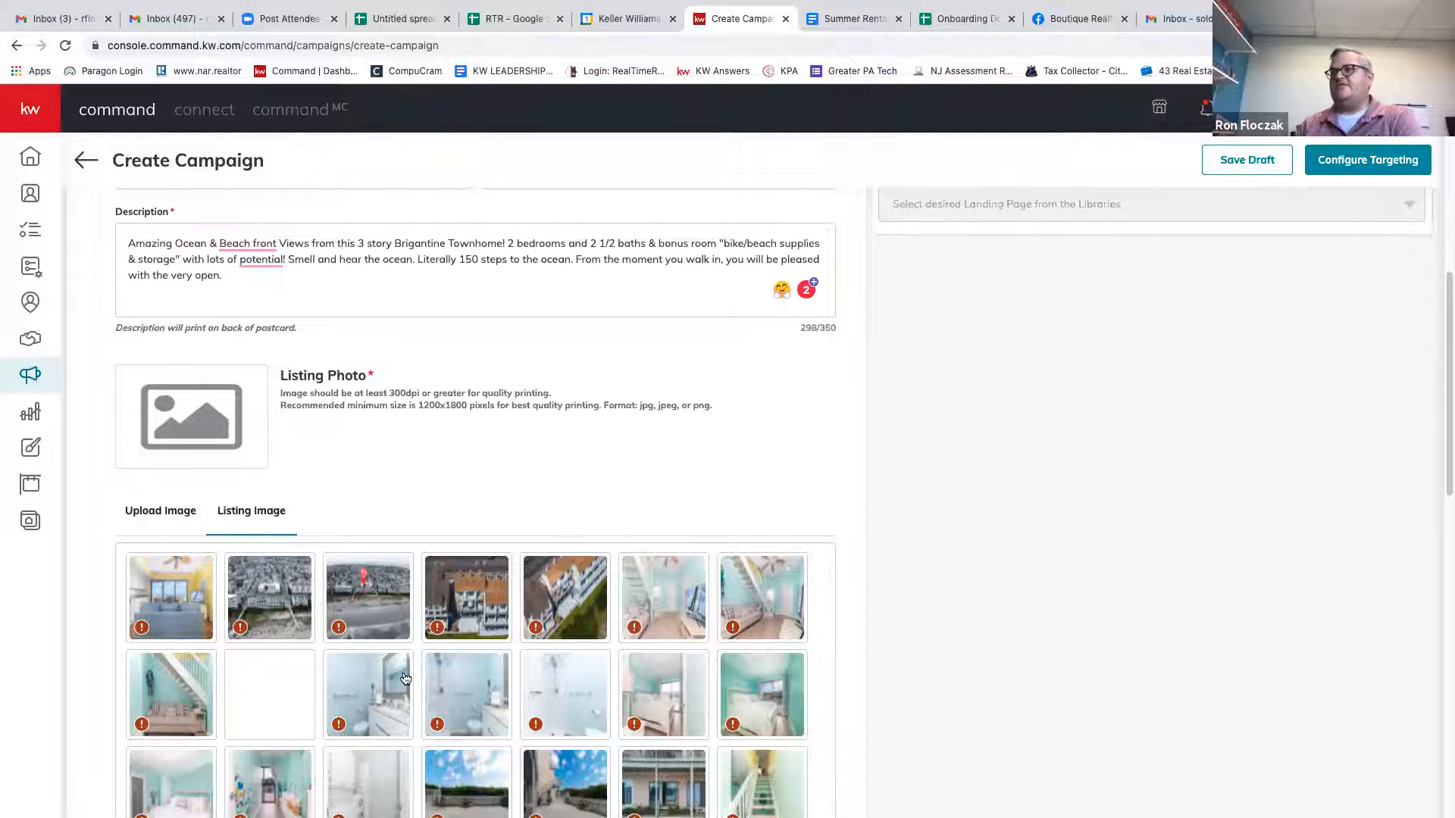
{"action": "scroll", "coordinate": [402, 682], "scroll_direction": "down", "scroll_amount": 1}
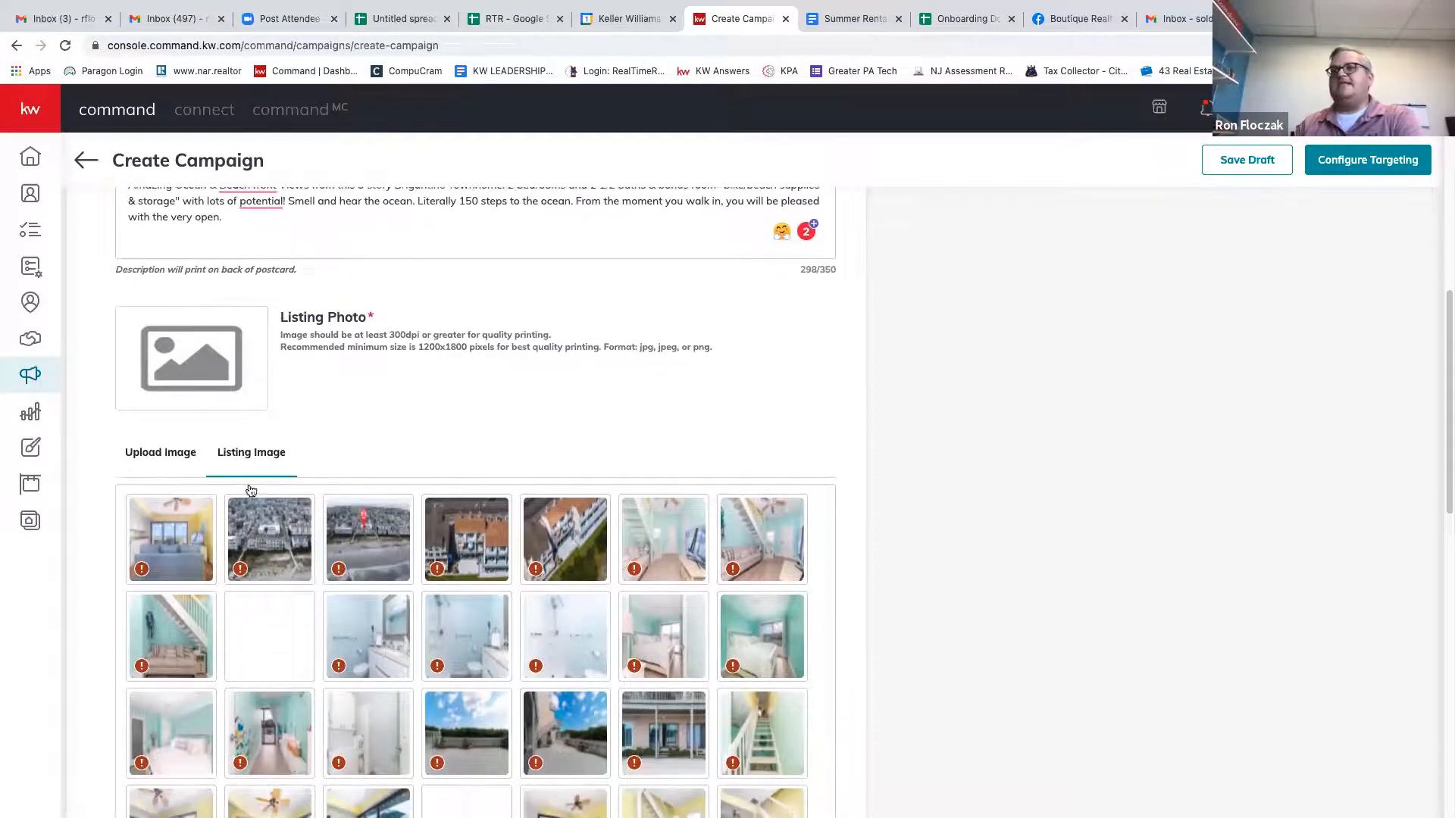
{"action": "mouse_move", "coordinate": [142, 576]}
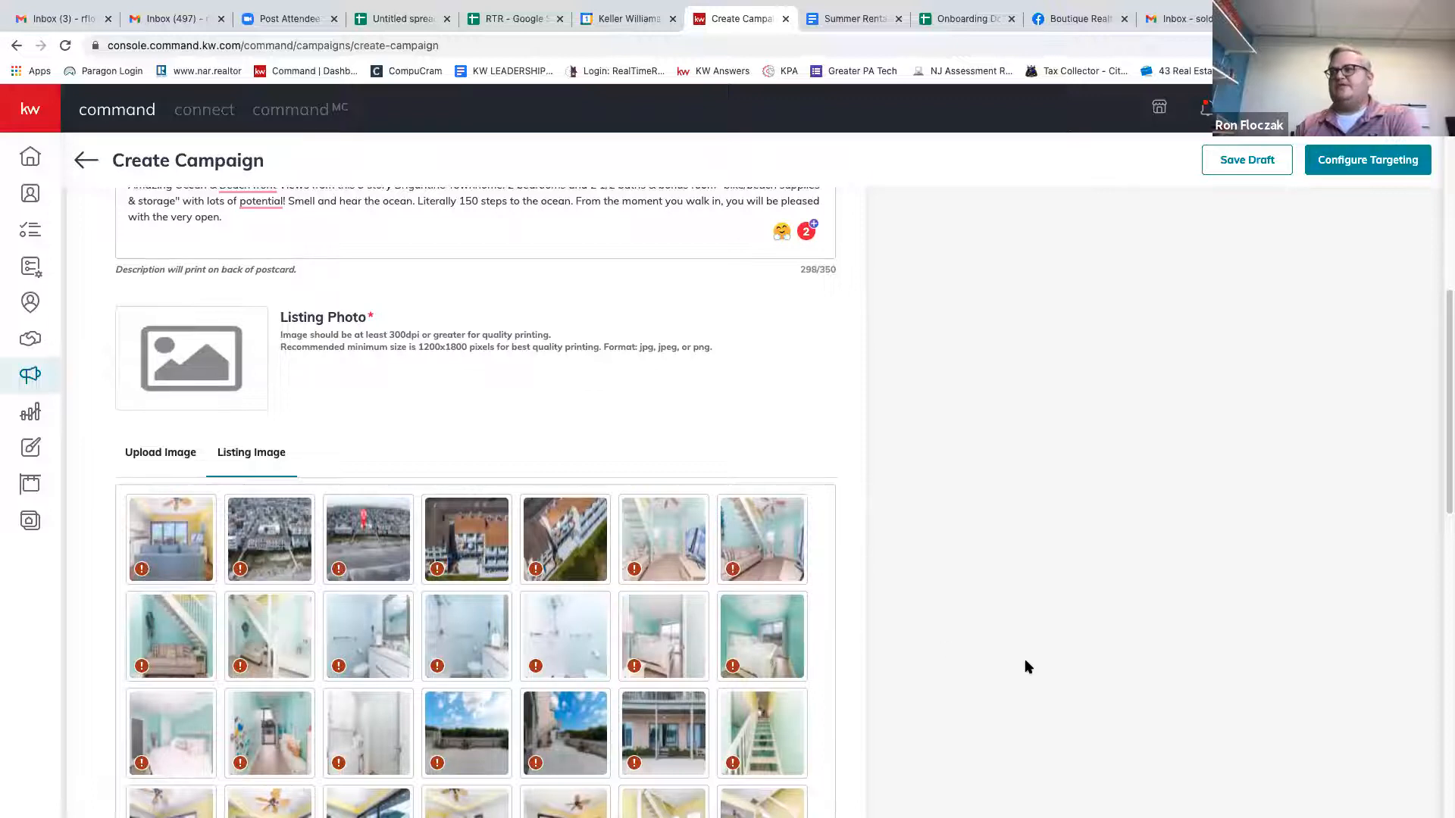
{"action": "scroll", "coordinate": [715, 657], "scroll_direction": "down", "scroll_amount": 1}
{"action": "scroll", "coordinate": [714, 657], "scroll_direction": "down", "scroll_amount": 5}
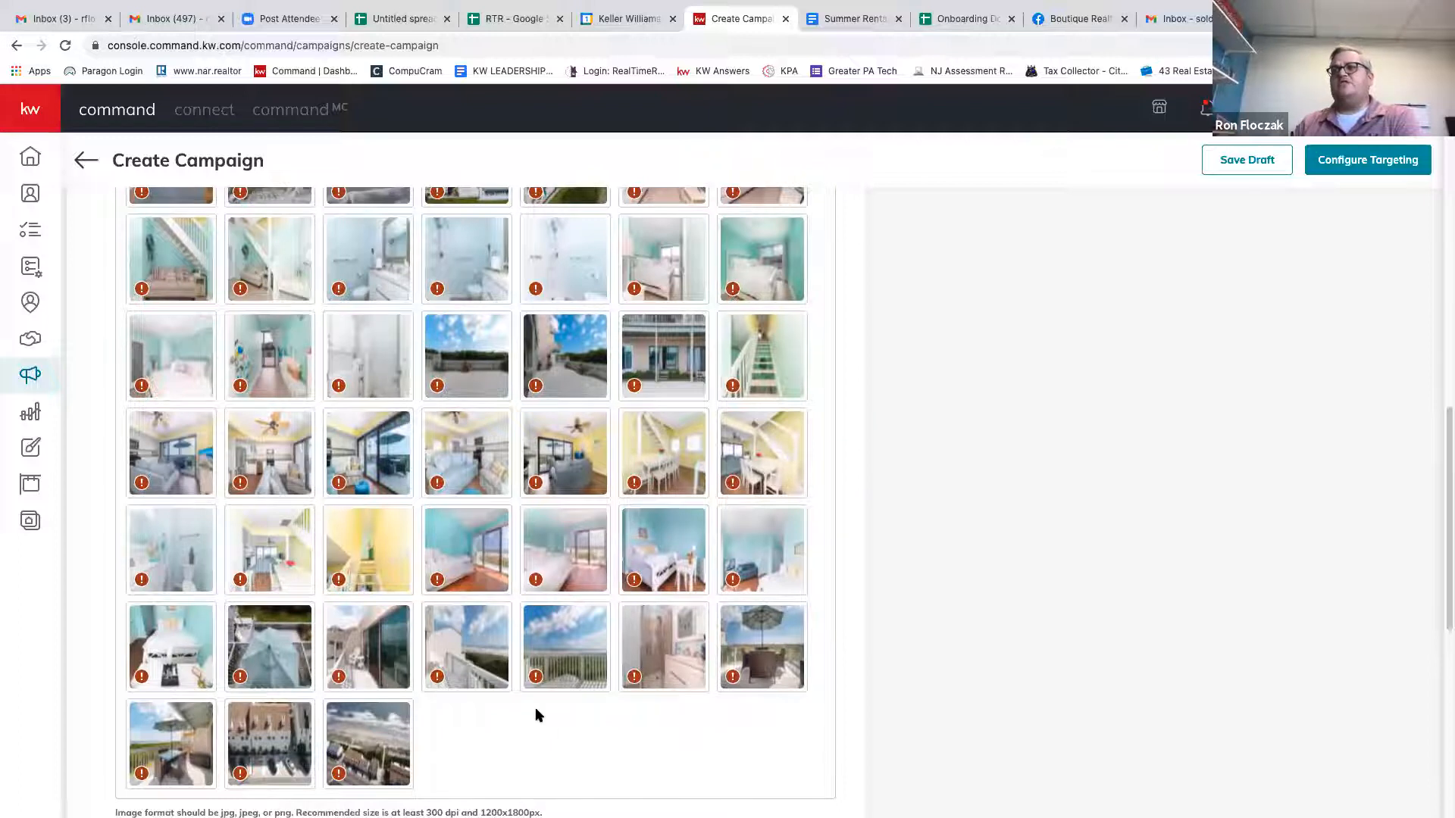
{"action": "scroll", "coordinate": [535, 707], "scroll_direction": "up", "scroll_amount": 5}
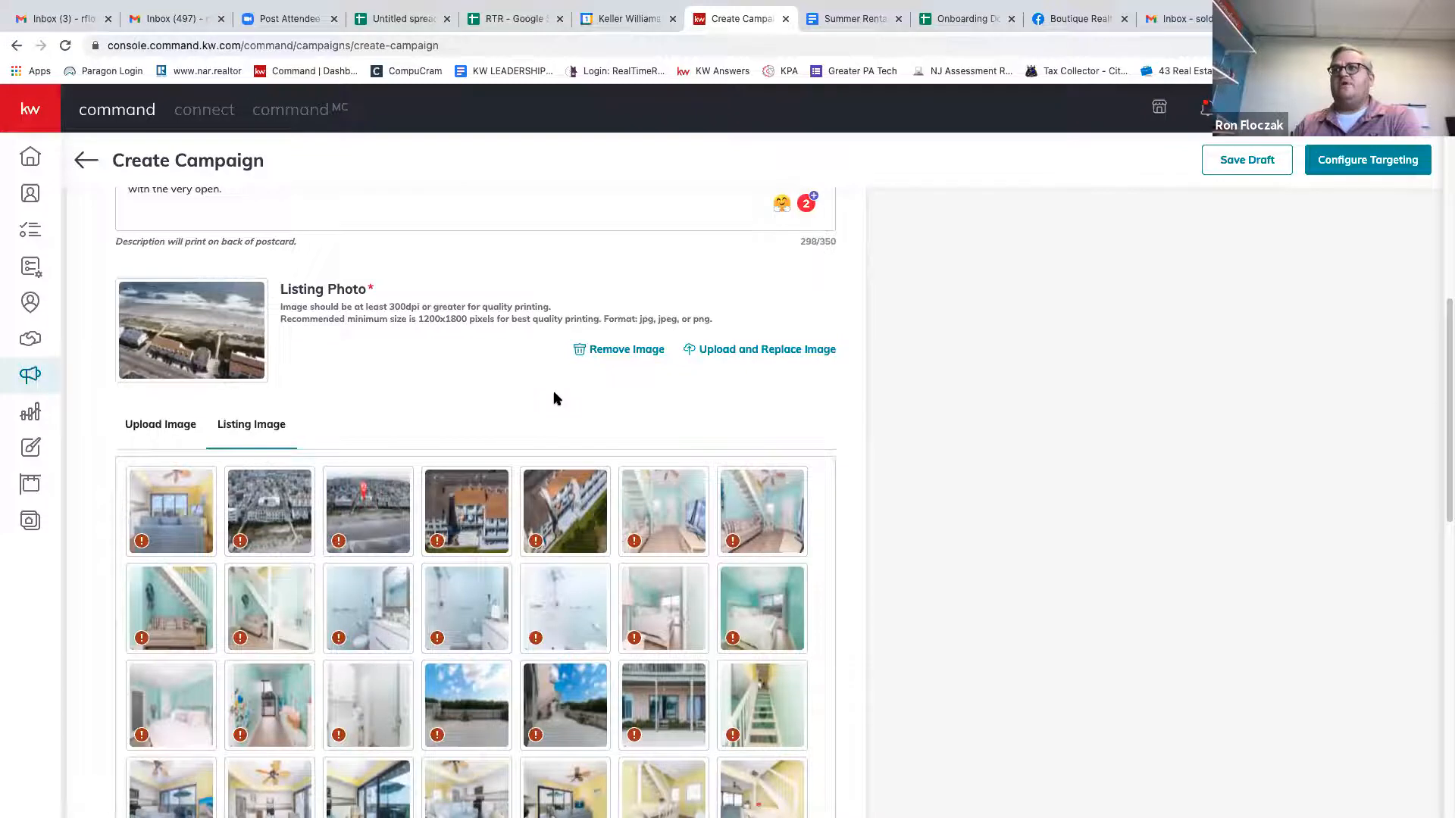
{"action": "scroll", "coordinate": [557, 394], "scroll_direction": "up", "scroll_amount": 8}
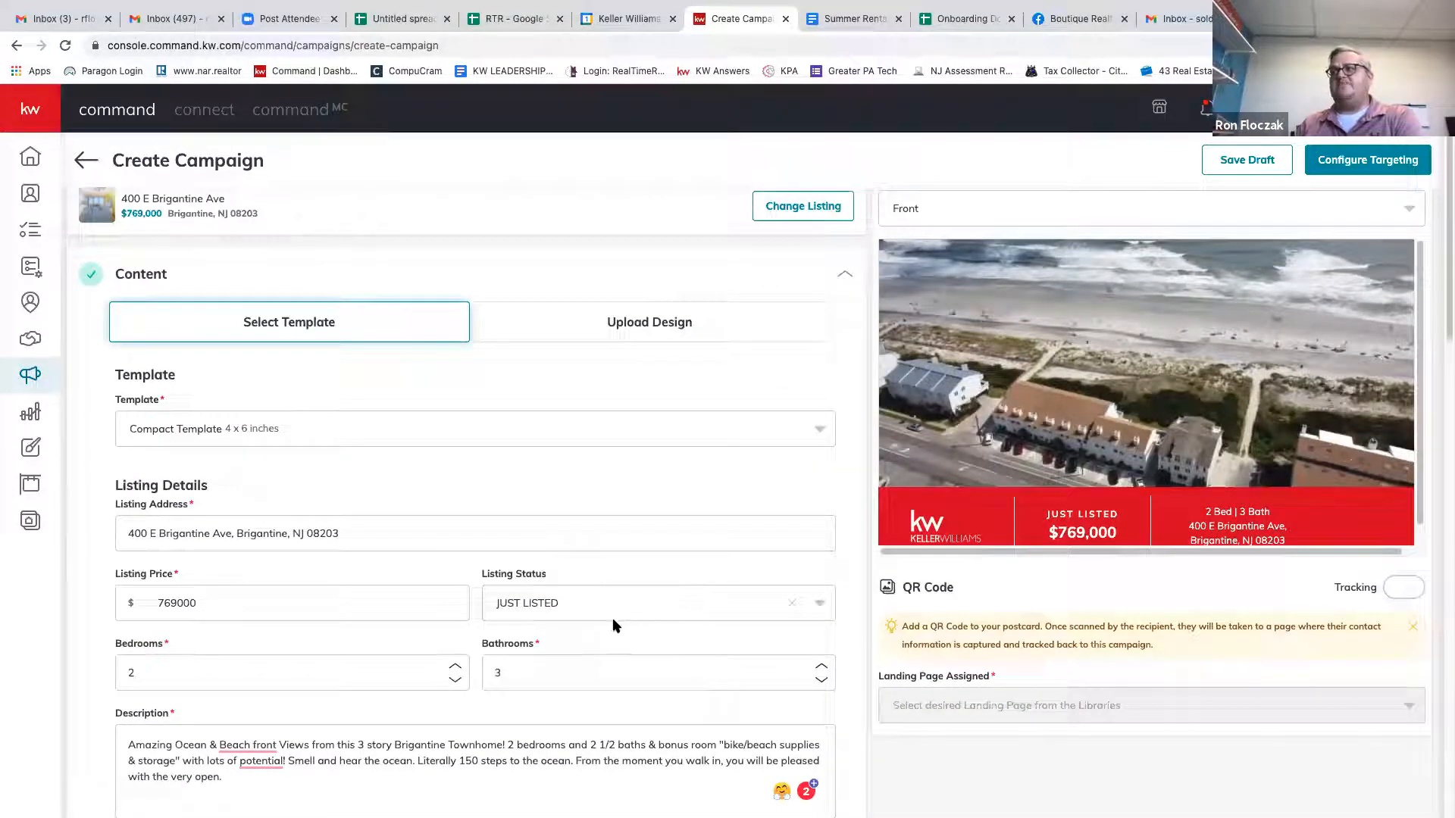
{"action": "scroll", "coordinate": [614, 625], "scroll_direction": "down", "scroll_amount": 8}
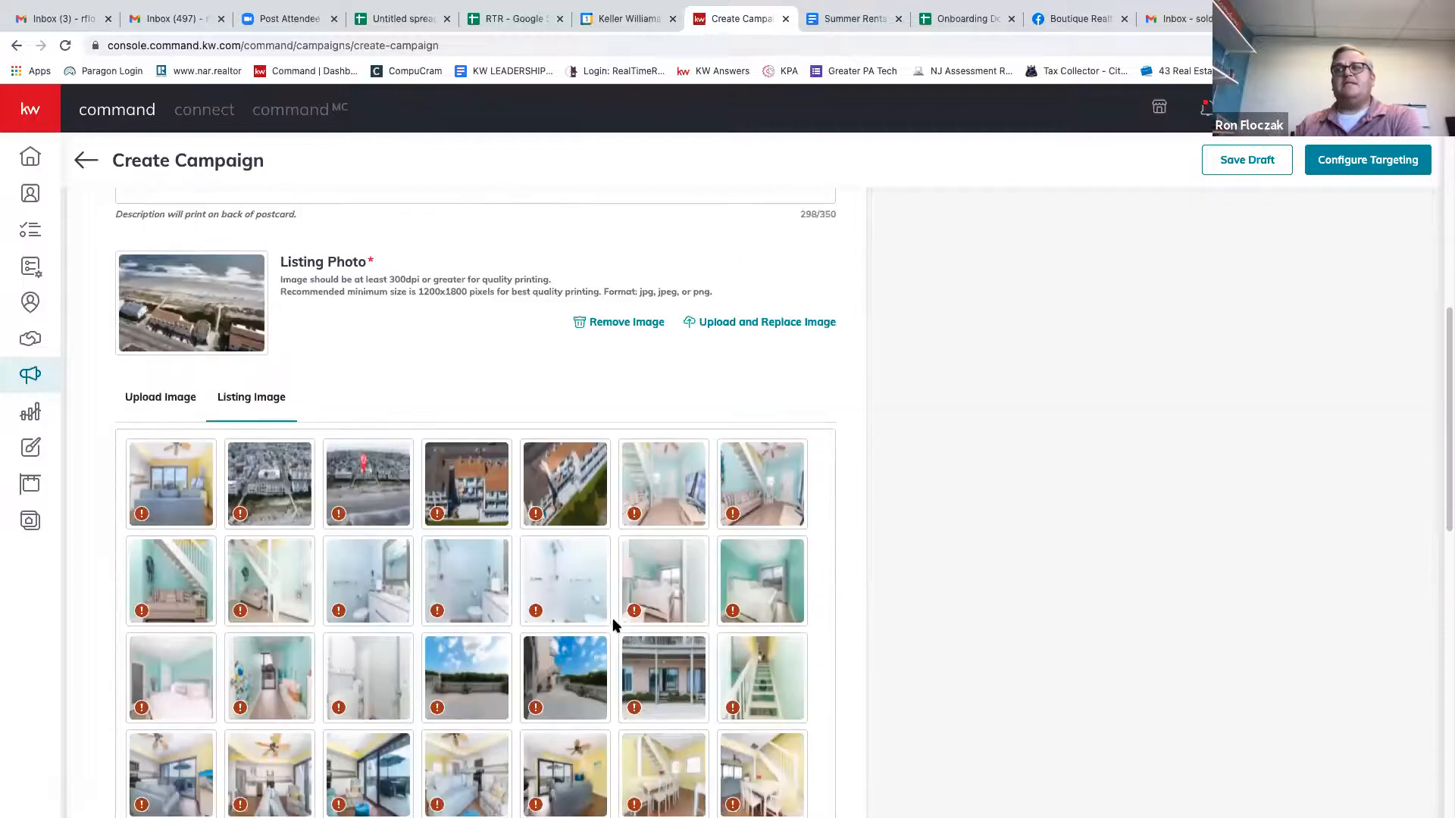
{"action": "scroll", "coordinate": [614, 625], "scroll_direction": "down", "scroll_amount": 3}
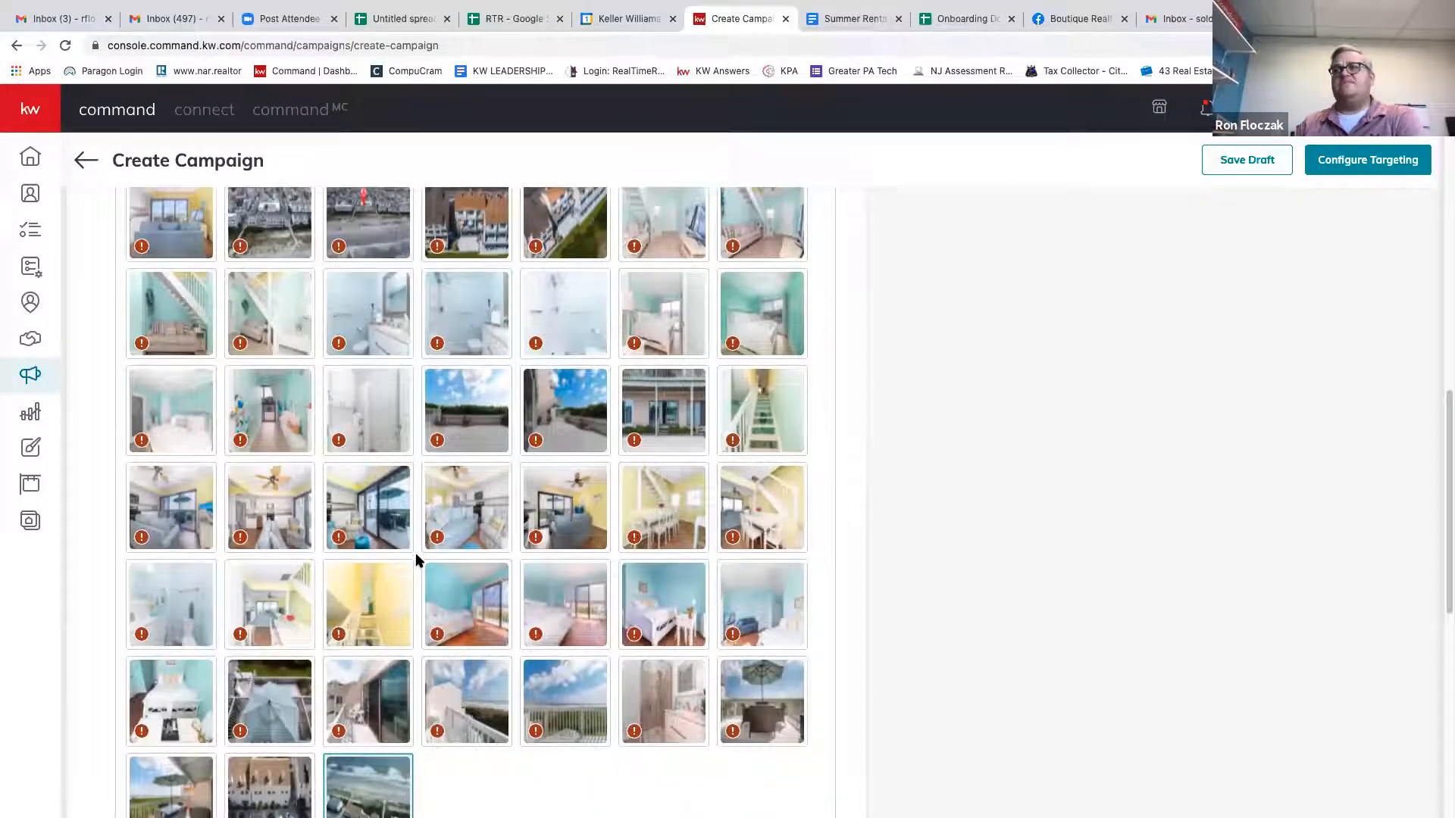
{"action": "scroll", "coordinate": [489, 563], "scroll_direction": "down", "scroll_amount": 5}
{"action": "scroll", "coordinate": [490, 563], "scroll_direction": "up", "scroll_amount": 1}
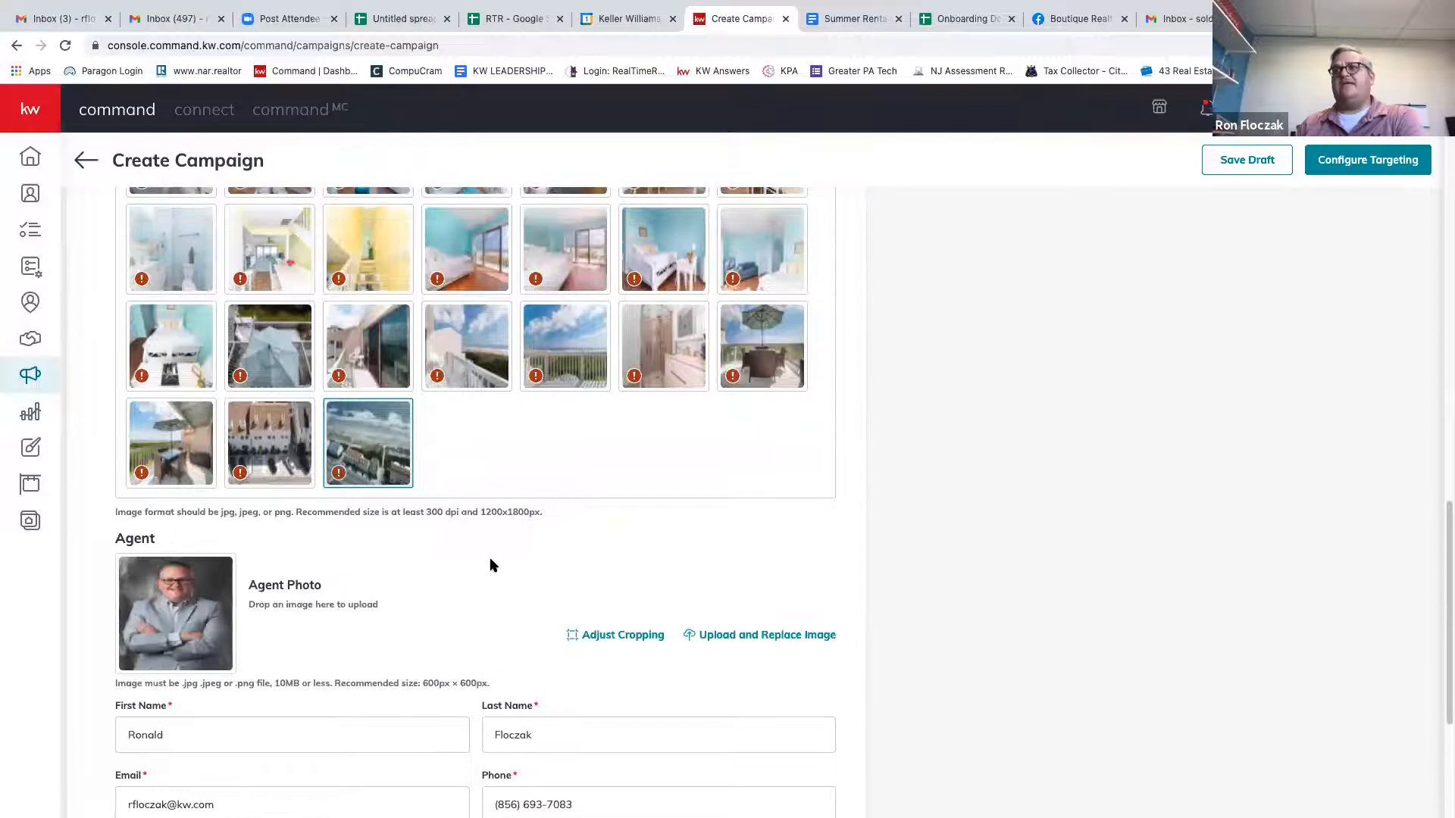
{"action": "scroll", "coordinate": [489, 563], "scroll_direction": "up", "scroll_amount": 3}
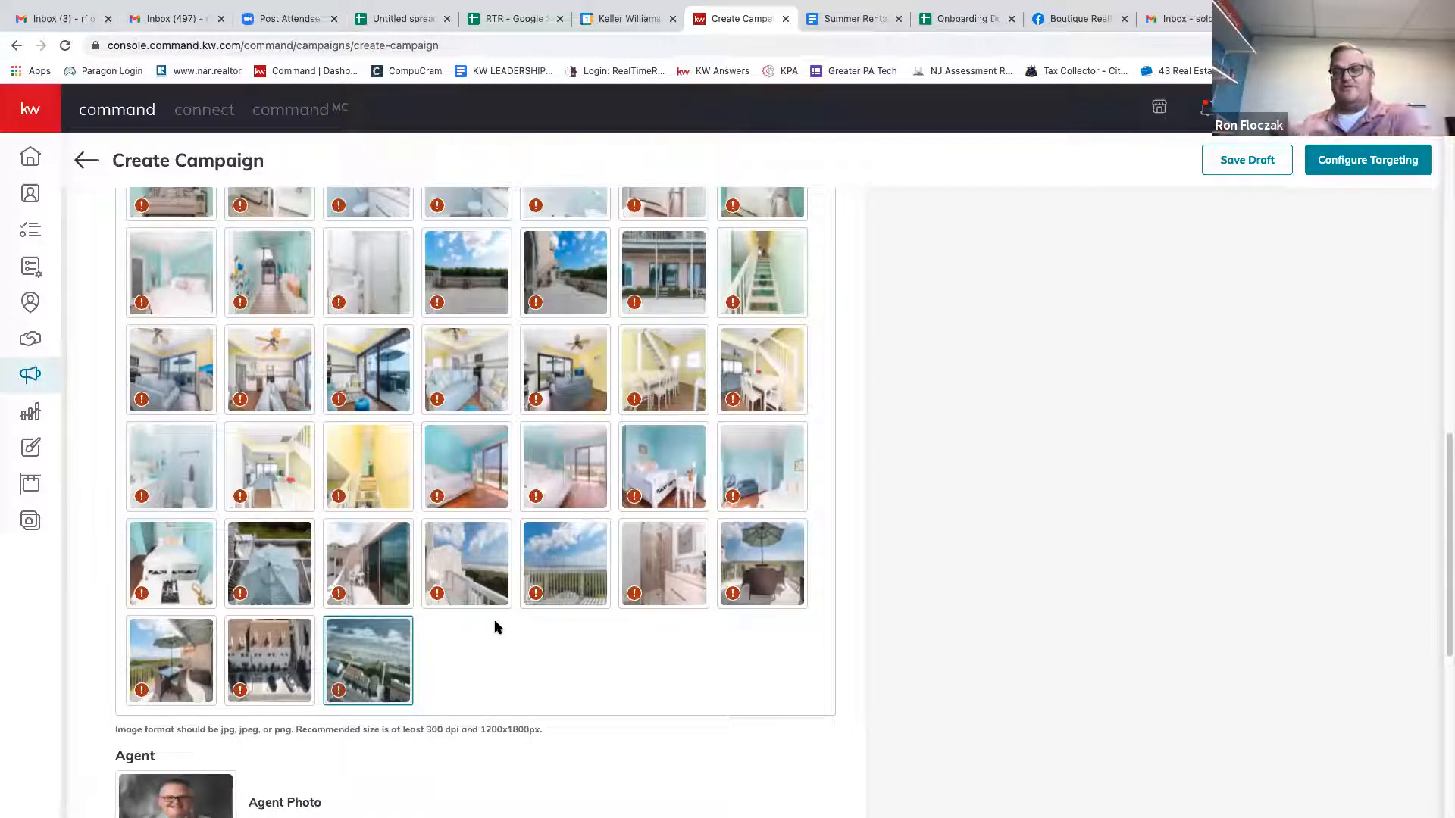
Expand the Market Center section showing the Atlantic County office details.
{"action": "scroll", "coordinate": [499, 652], "scroll_direction": "down", "scroll_amount": 1}
{"action": "scroll", "coordinate": [498, 652], "scroll_direction": "down", "scroll_amount": 3}
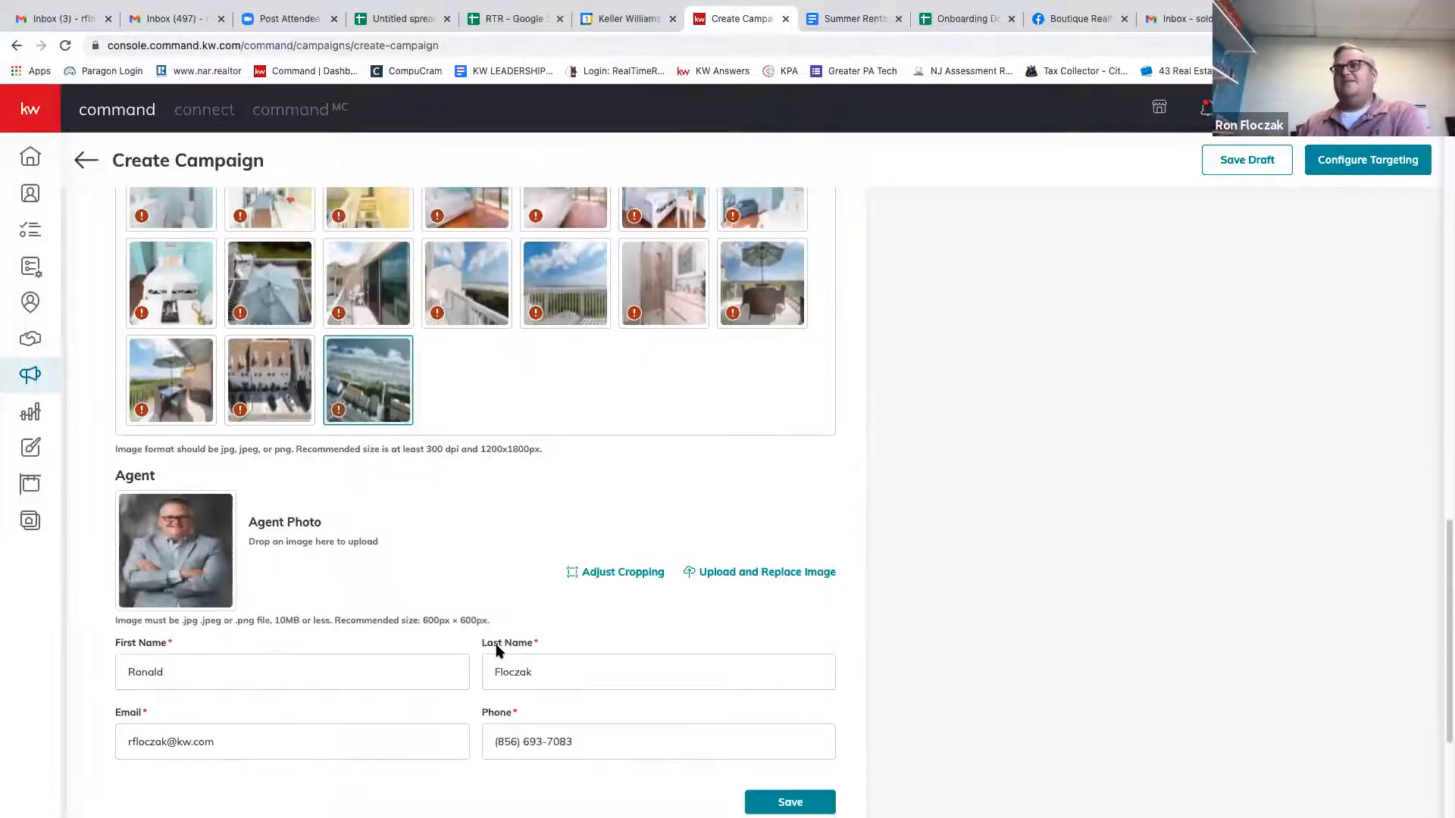
{"action": "scroll", "coordinate": [498, 650], "scroll_direction": "up", "scroll_amount": 10}
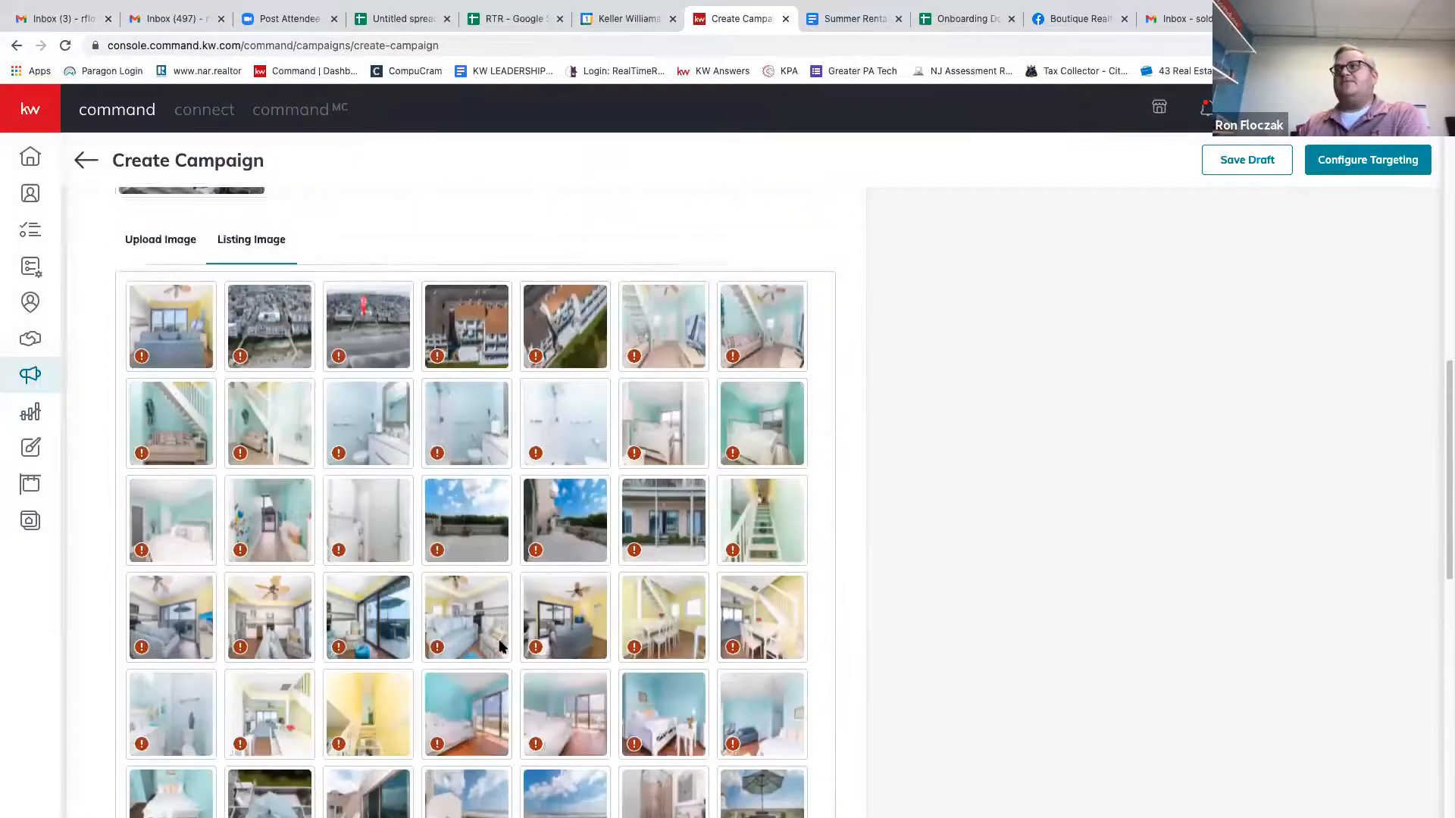
{"action": "scroll", "coordinate": [499, 645], "scroll_direction": "up", "scroll_amount": 8}
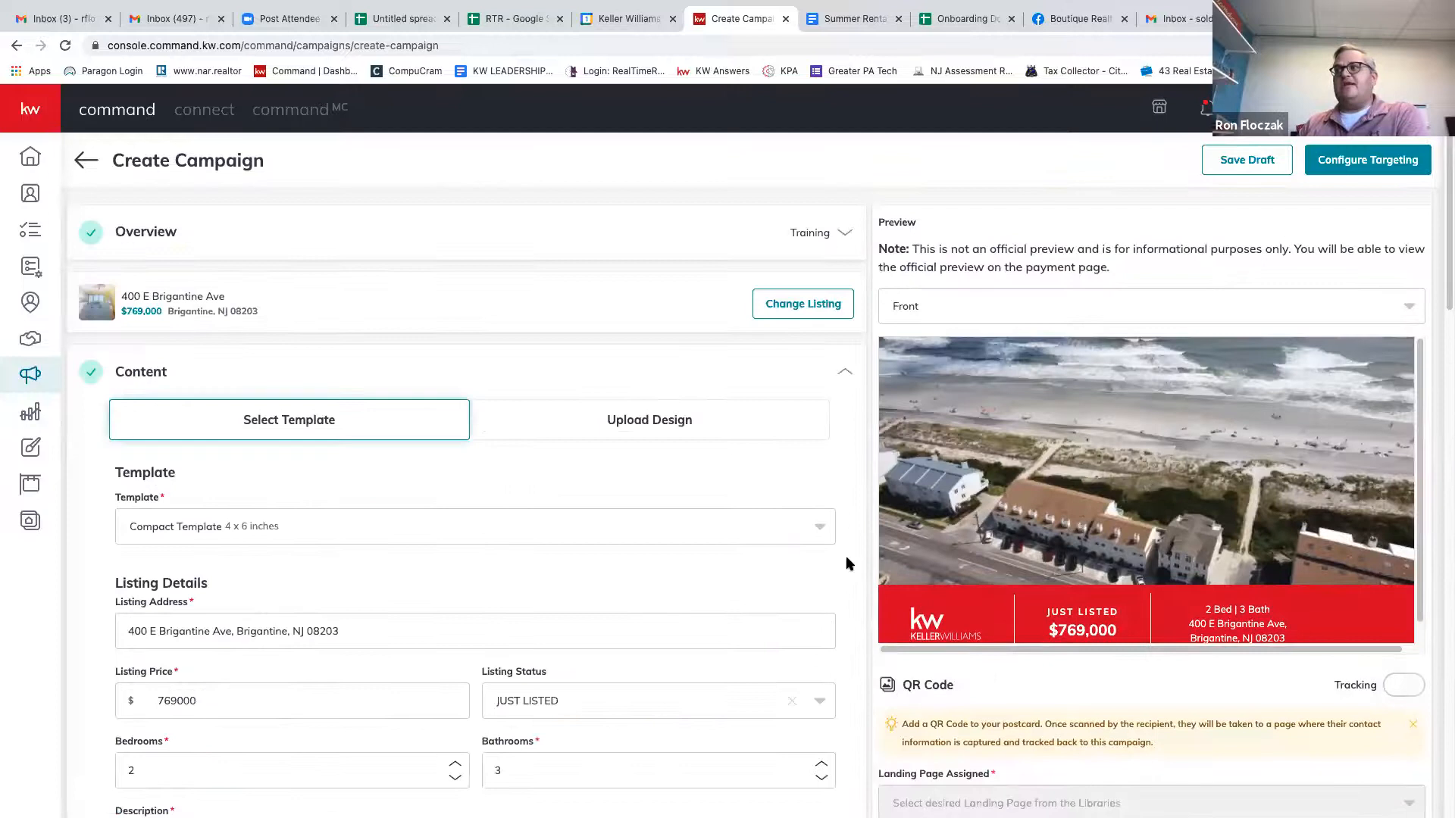
{"action": "scroll", "coordinate": [809, 645], "scroll_direction": "down", "scroll_amount": 1}
{"action": "scroll", "coordinate": [807, 645], "scroll_direction": "down", "scroll_amount": 15}
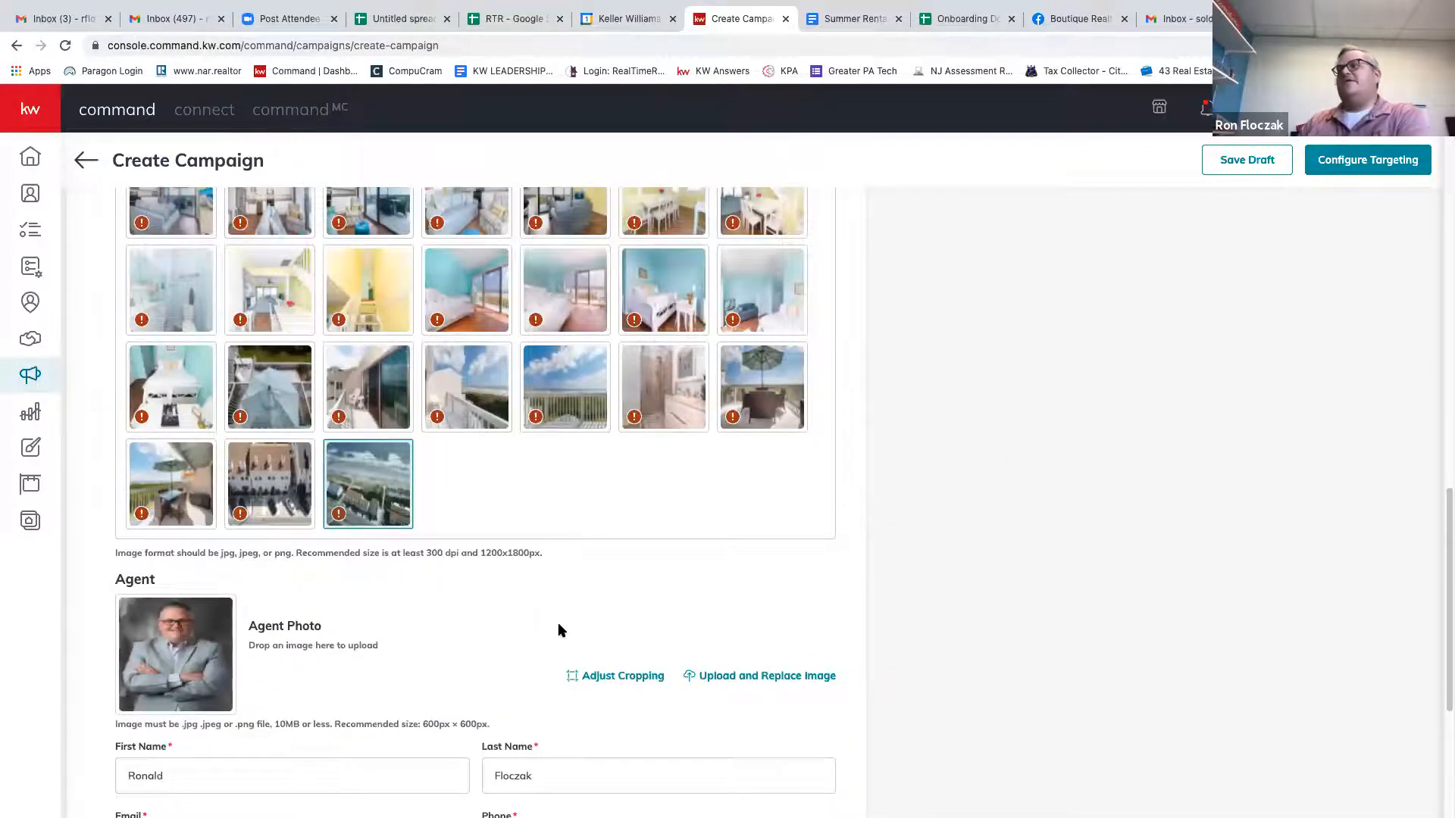
{"action": "scroll", "coordinate": [561, 629], "scroll_direction": "down", "scroll_amount": 4}
{"action": "scroll", "coordinate": [636, 421], "scroll_direction": "down", "scroll_amount": 1}
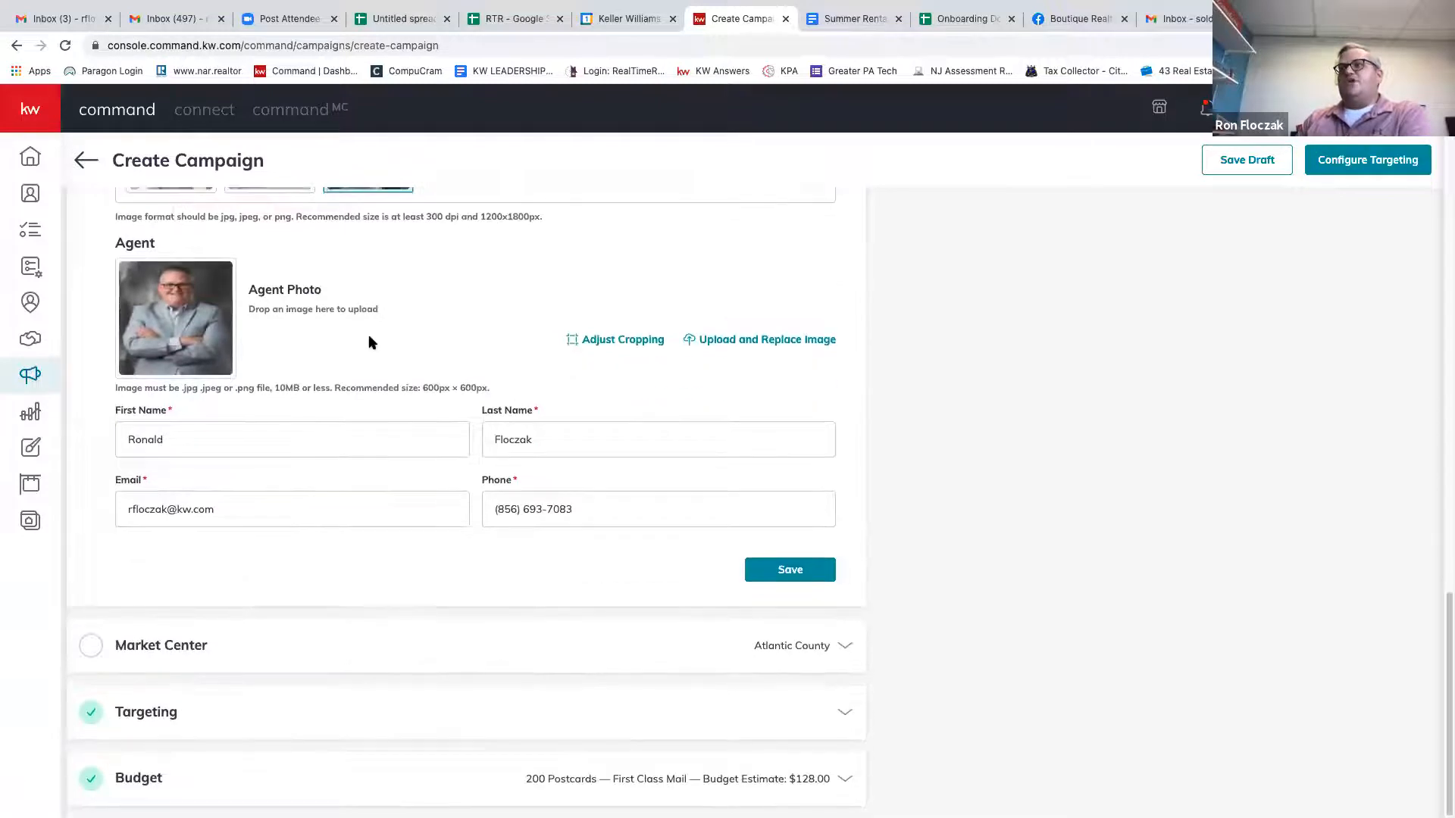
{"action": "left_click", "coordinate": [641, 649]}
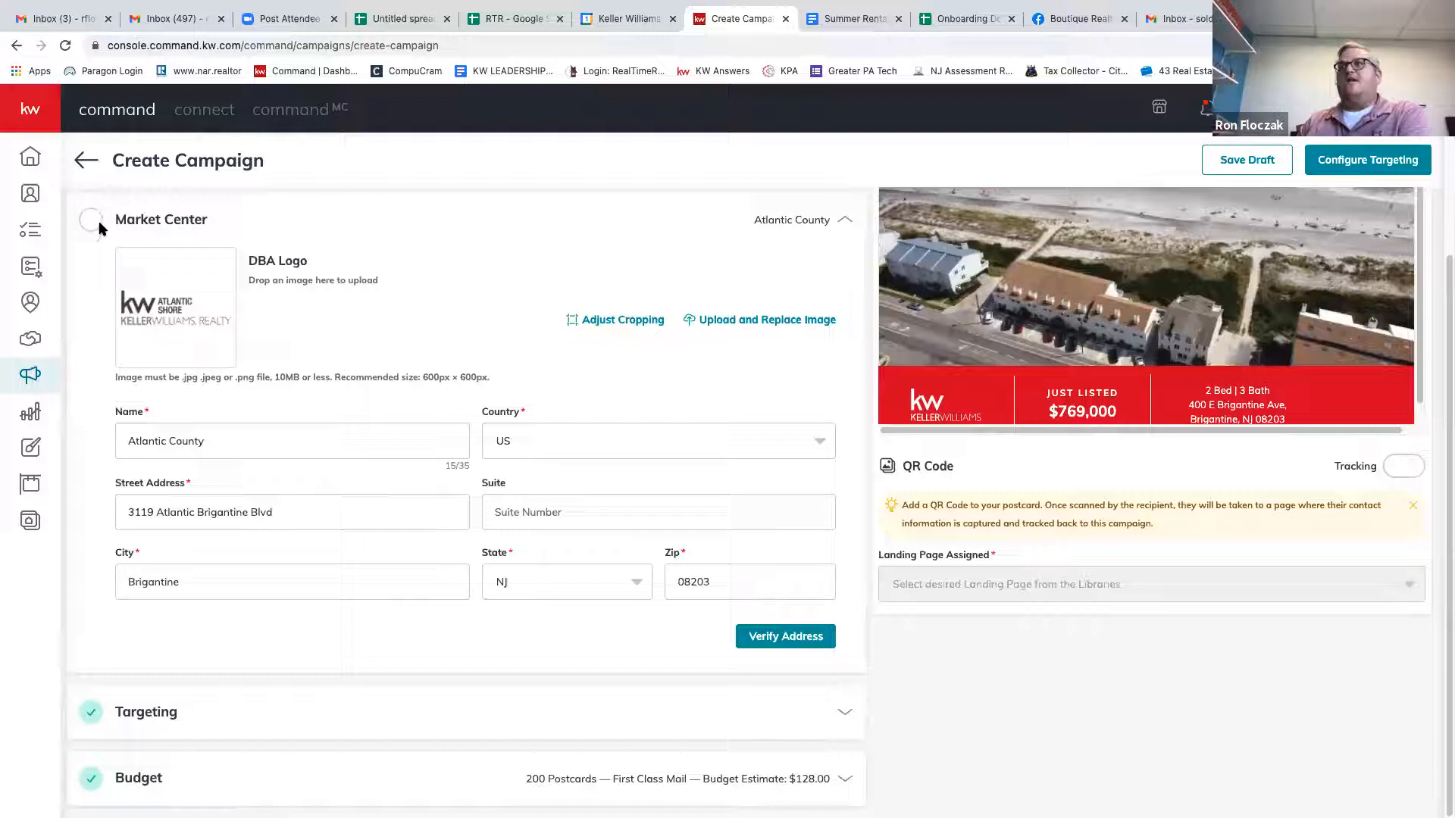
Verify the Market Center address and accept the corrected ZIP 08203-1039.
{"action": "scroll", "coordinate": [455, 406], "scroll_direction": "up", "scroll_amount": 3}
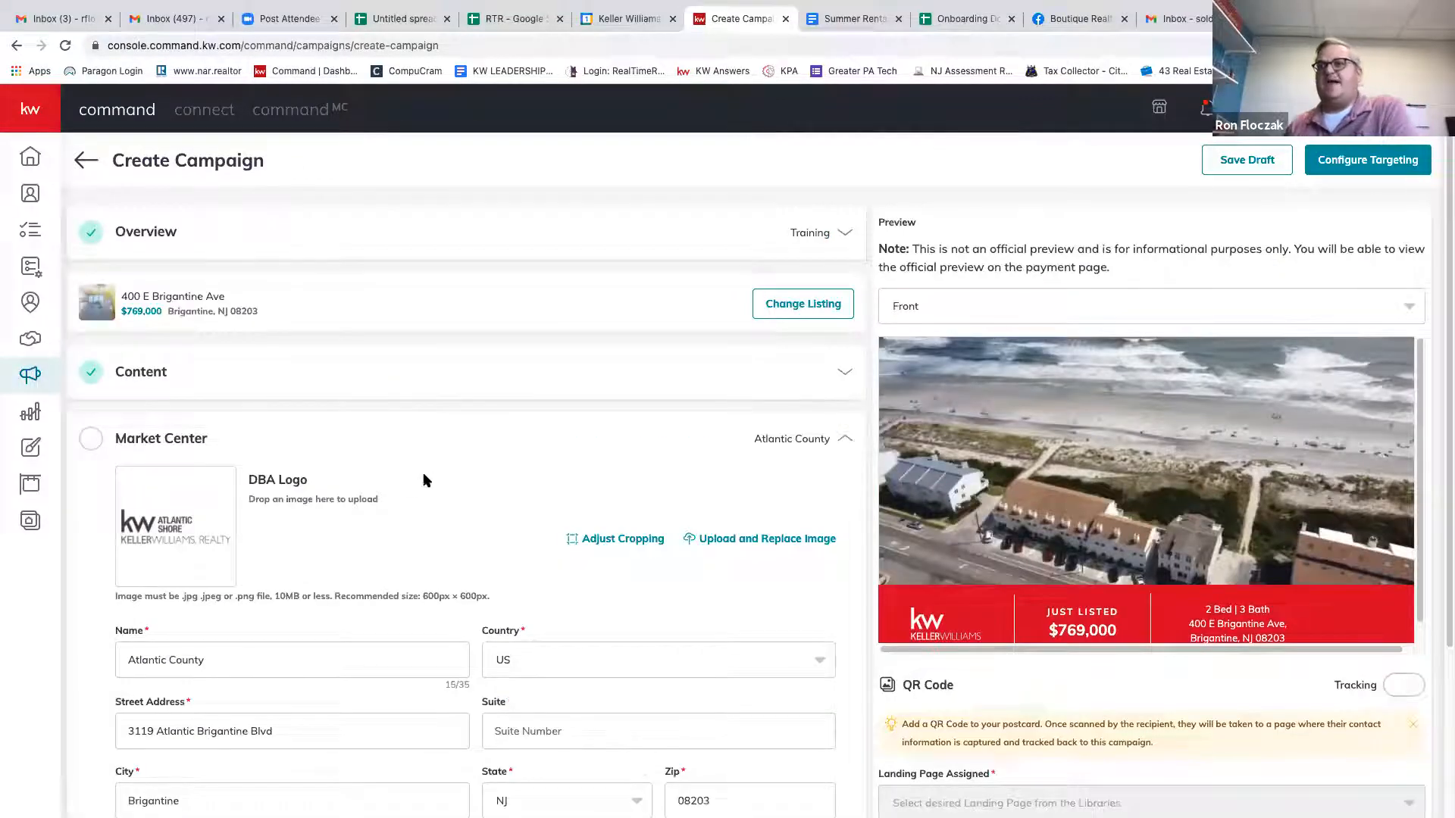
{"action": "scroll", "coordinate": [420, 471], "scroll_direction": "down", "scroll_amount": 1}
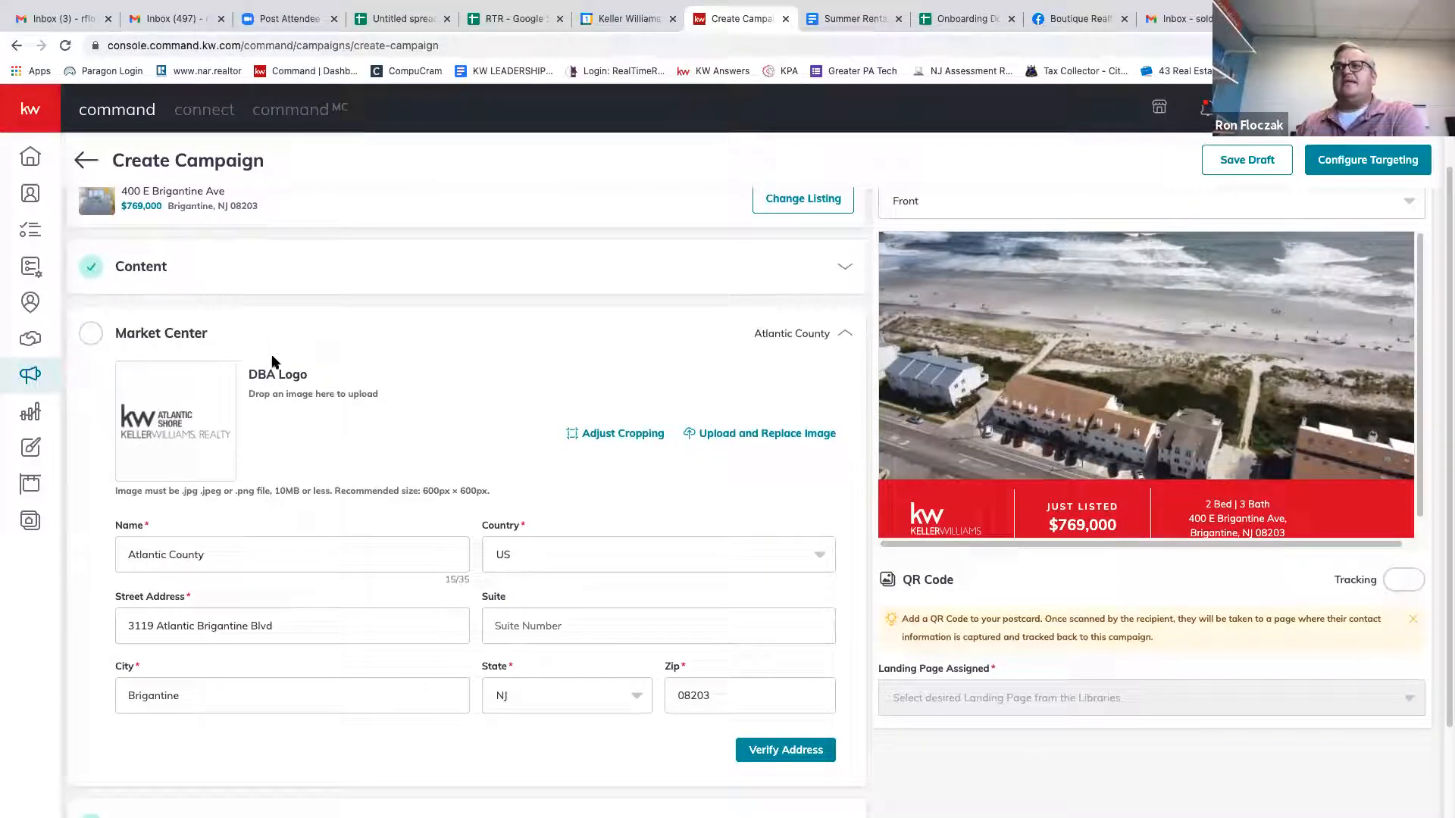
{"action": "left_click", "coordinate": [779, 753]}
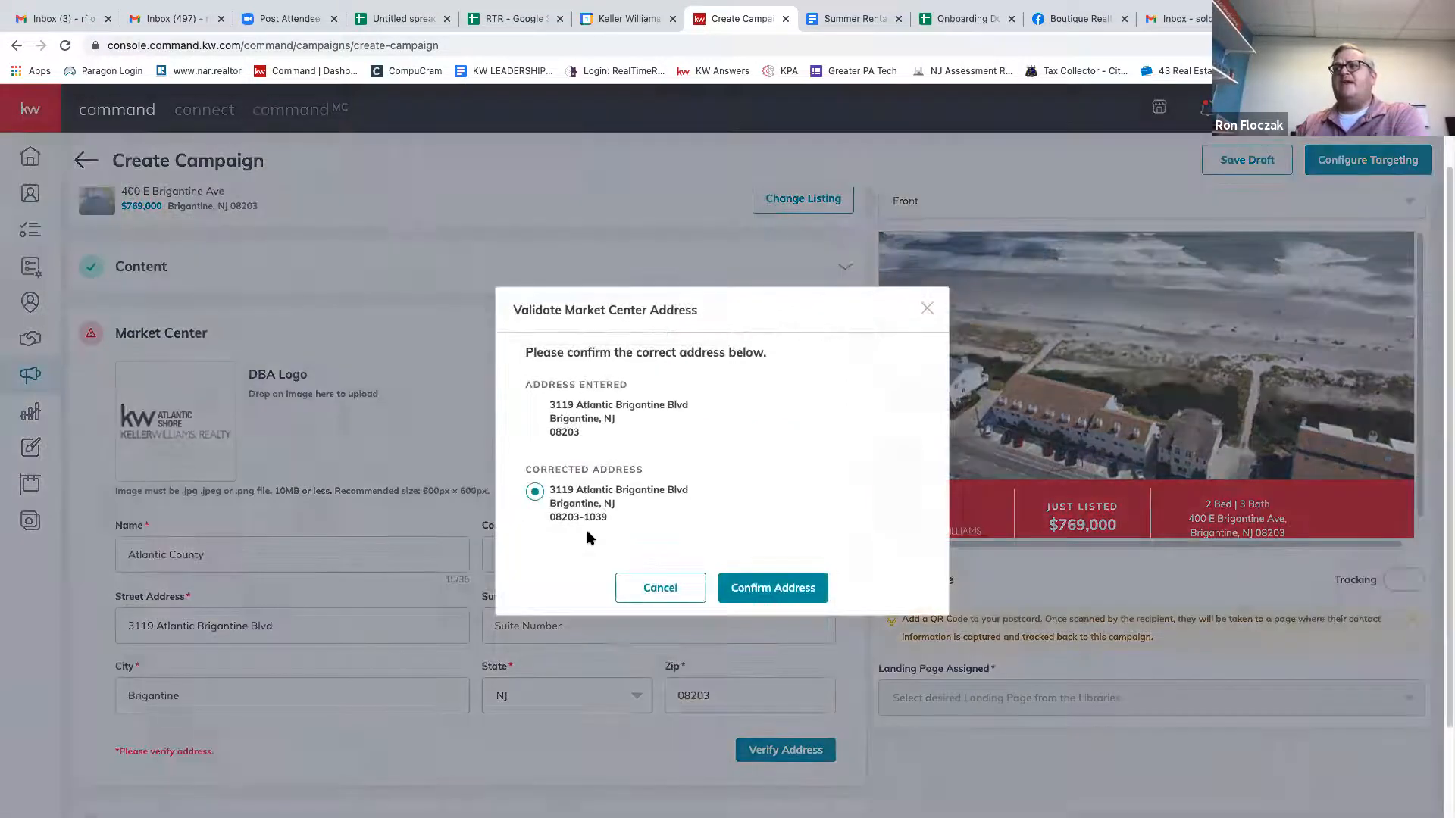
{"action": "left_click", "coordinate": [774, 594]}
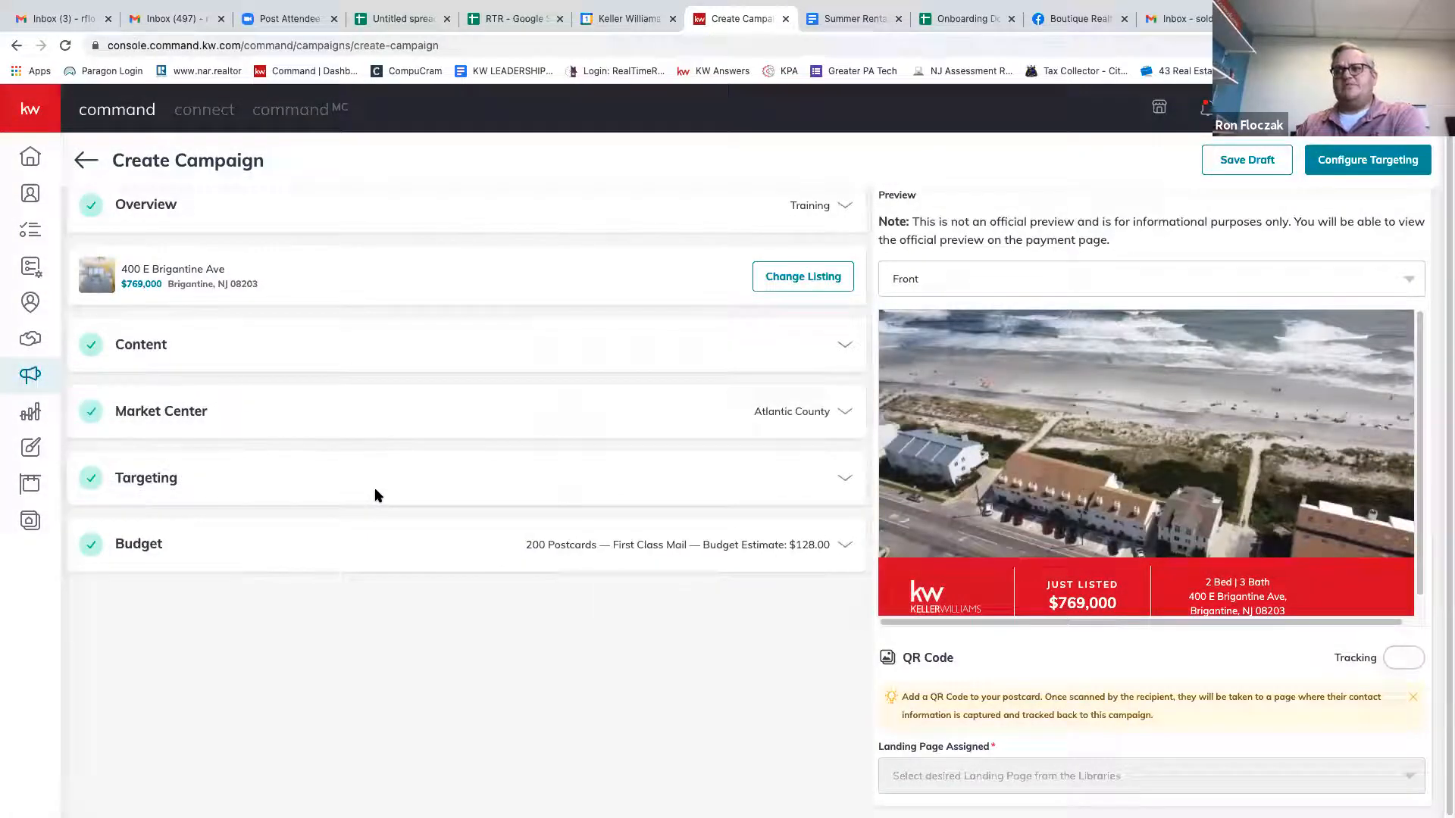
{"action": "left_click", "coordinate": [848, 485]}
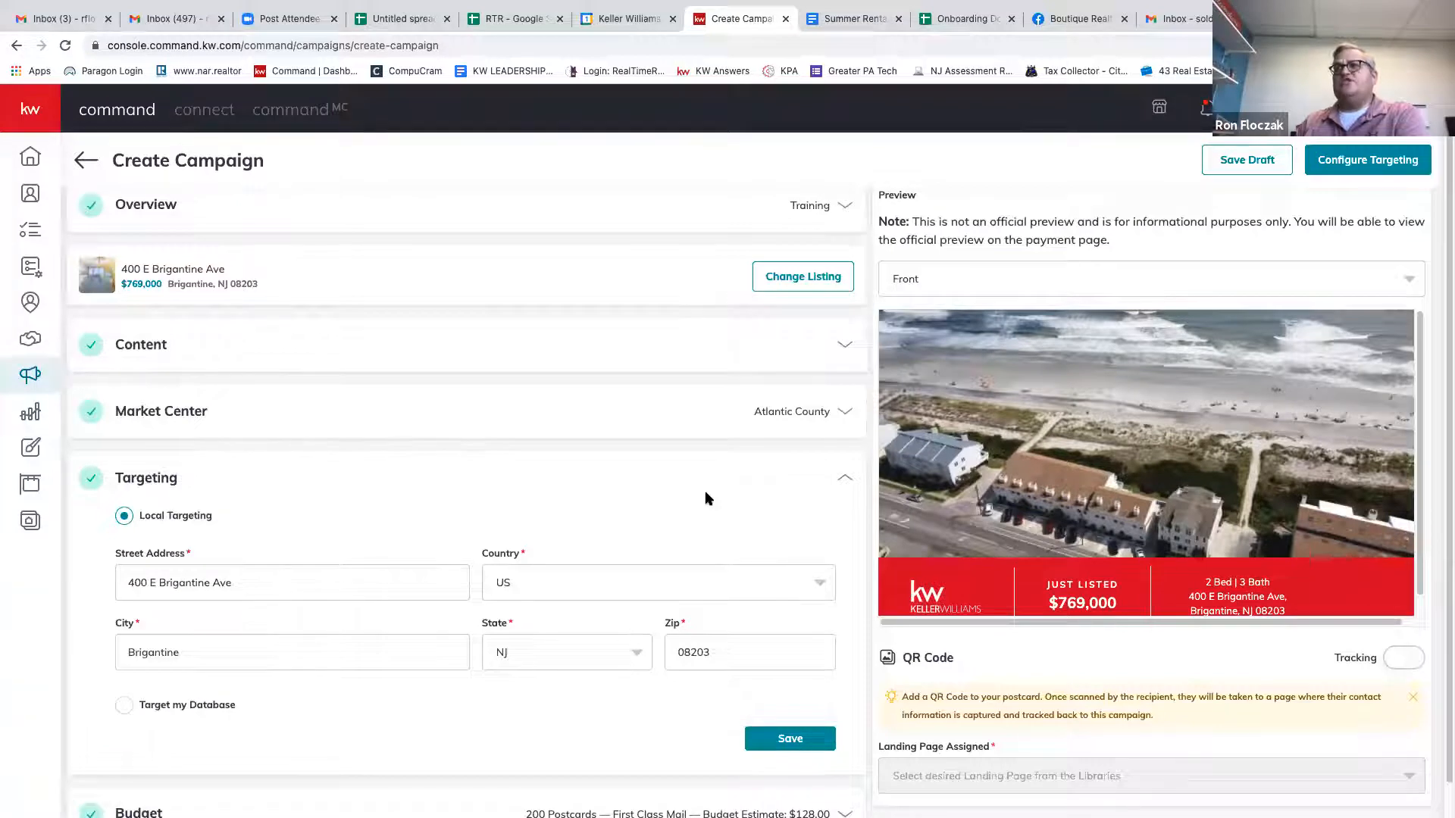
{"action": "scroll", "coordinate": [705, 499], "scroll_direction": "down", "scroll_amount": 1}
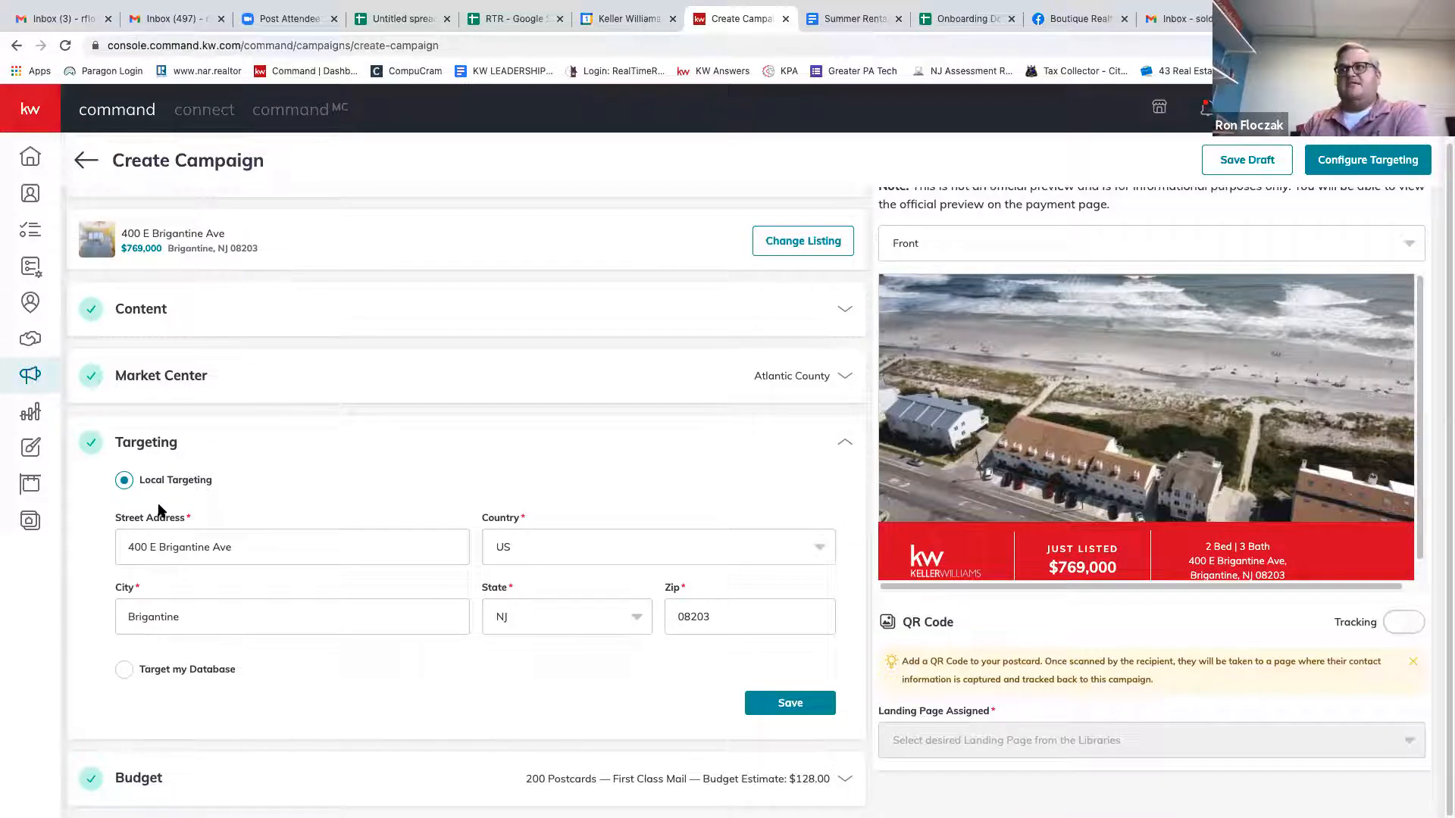
{"action": "left_click", "coordinate": [124, 670]}
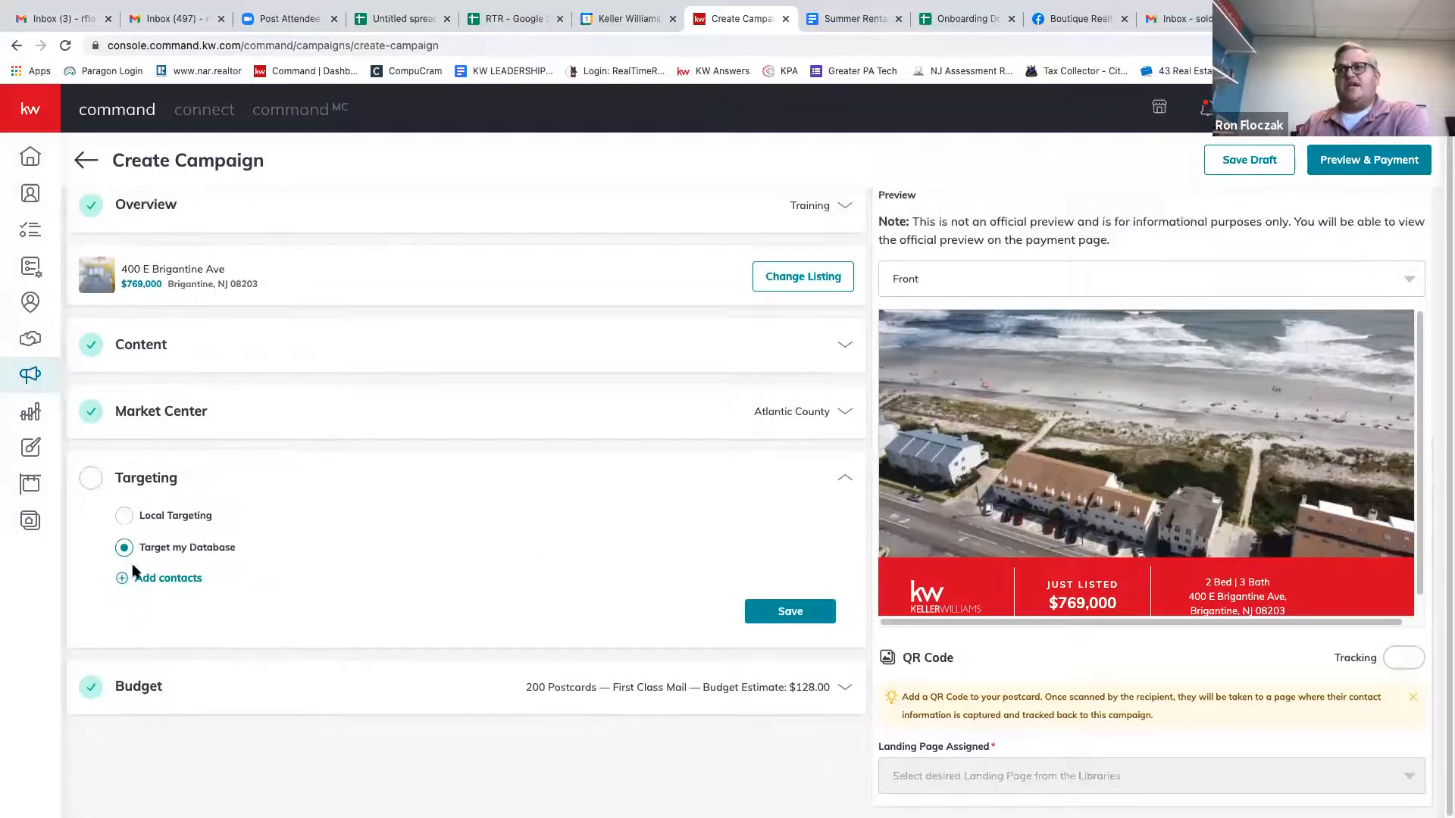
{"action": "left_click", "coordinate": [152, 578]}
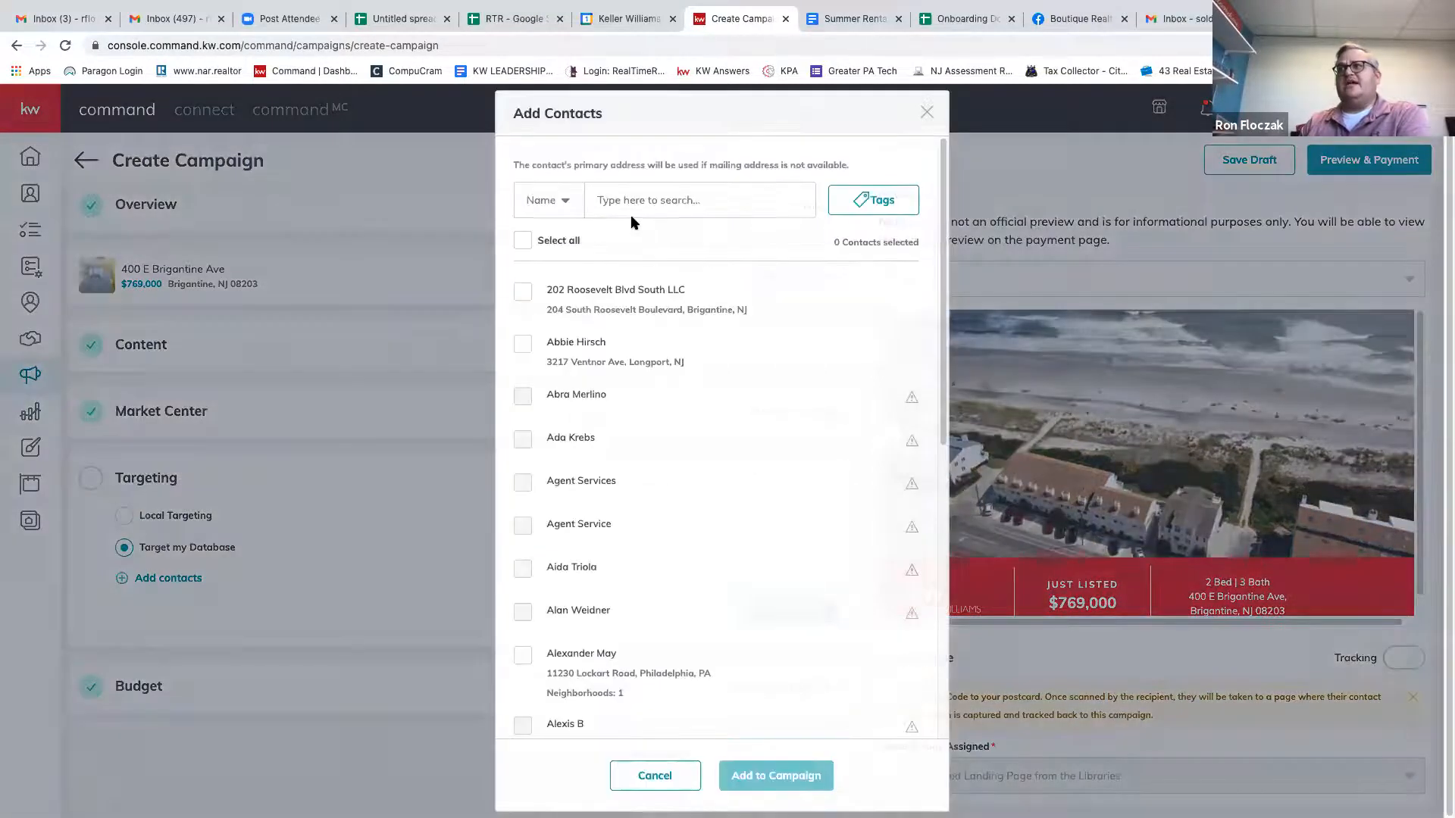
{"action": "left_click", "coordinate": [864, 200]}
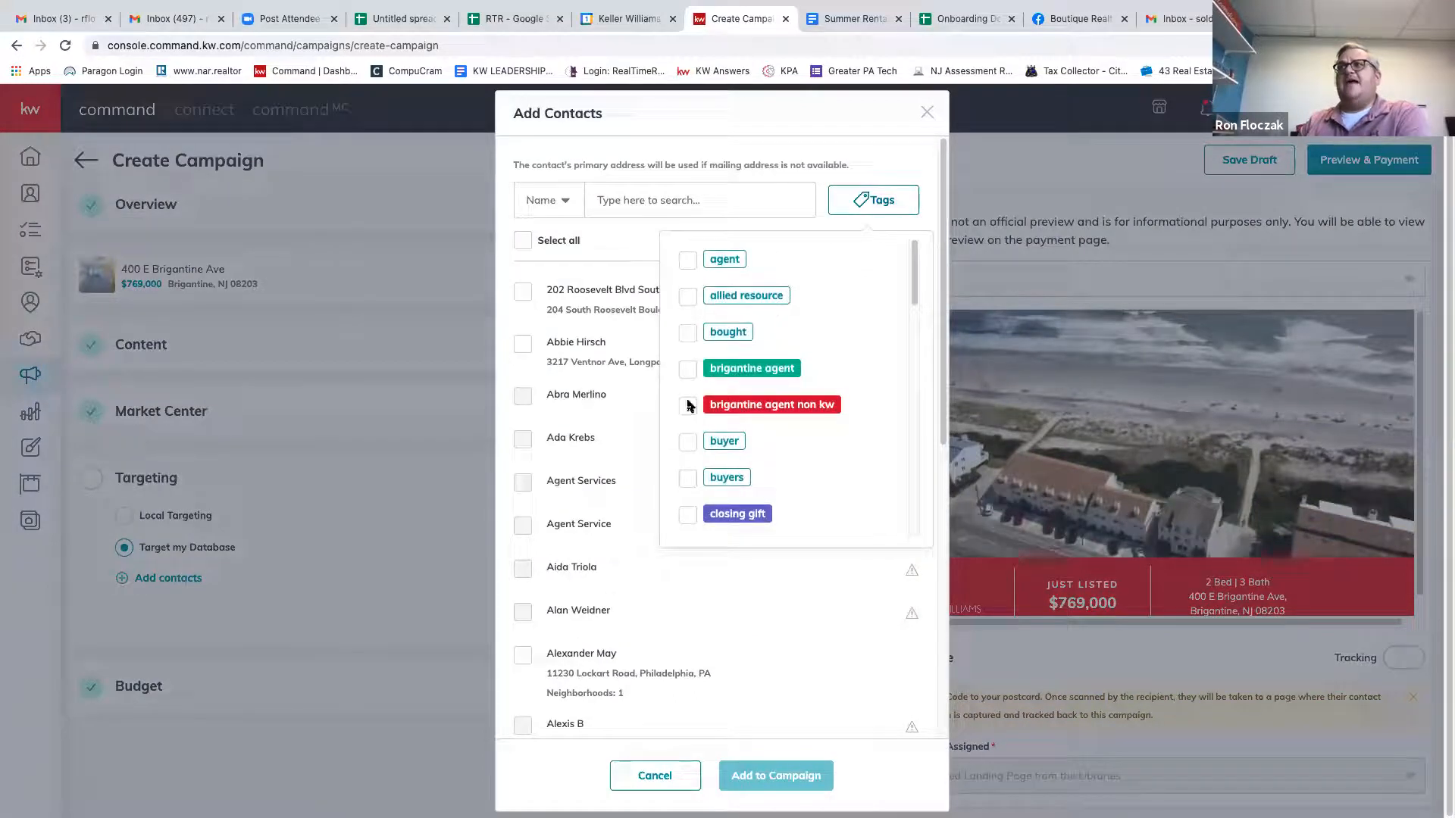
{"action": "scroll", "coordinate": [704, 498], "scroll_direction": "down", "scroll_amount": 10}
{"action": "scroll", "coordinate": [704, 499], "scroll_direction": "up", "scroll_amount": 10}
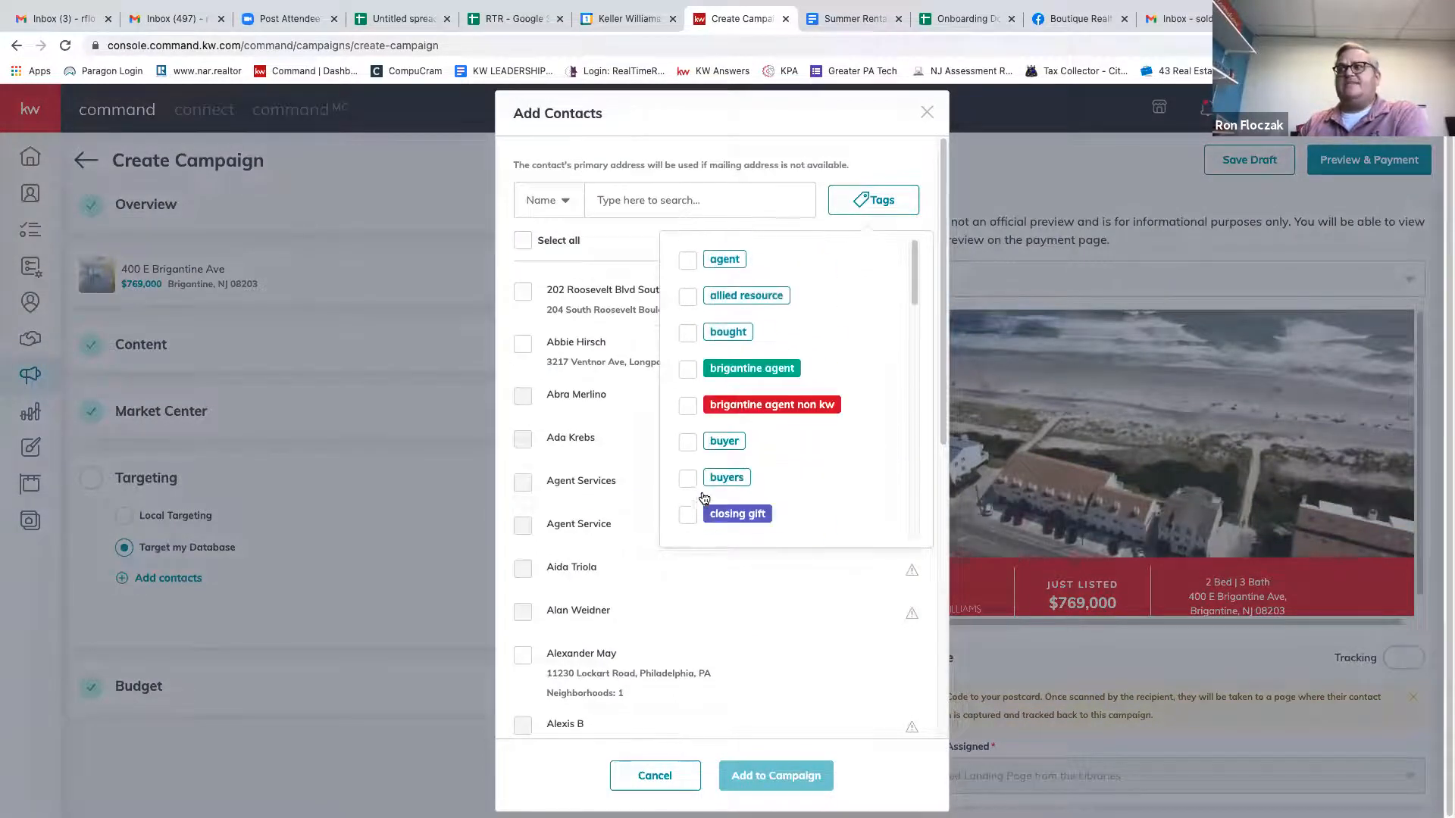
{"action": "left_click", "coordinate": [927, 115]}
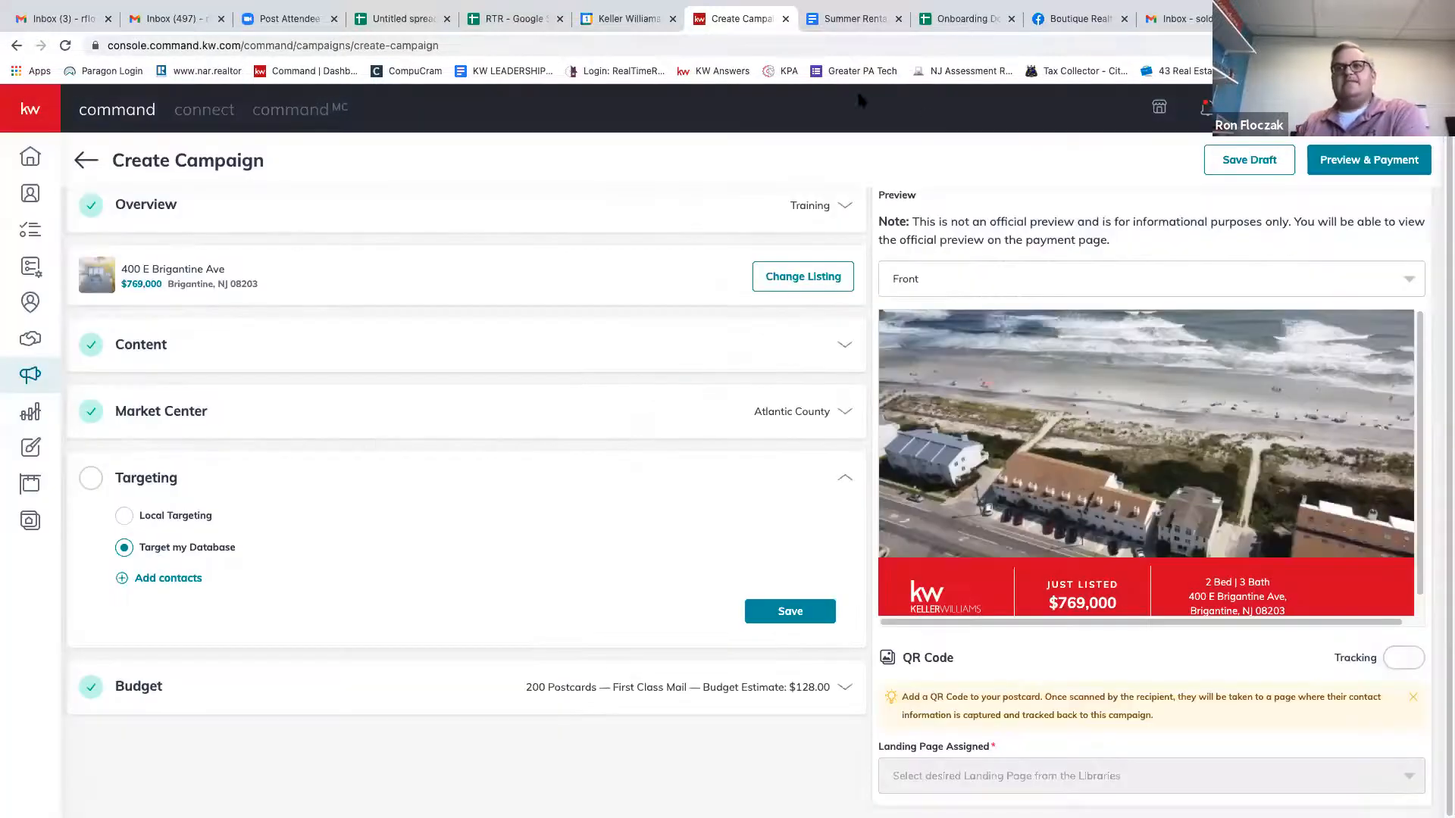
{"action": "left_click", "coordinate": [124, 516]}
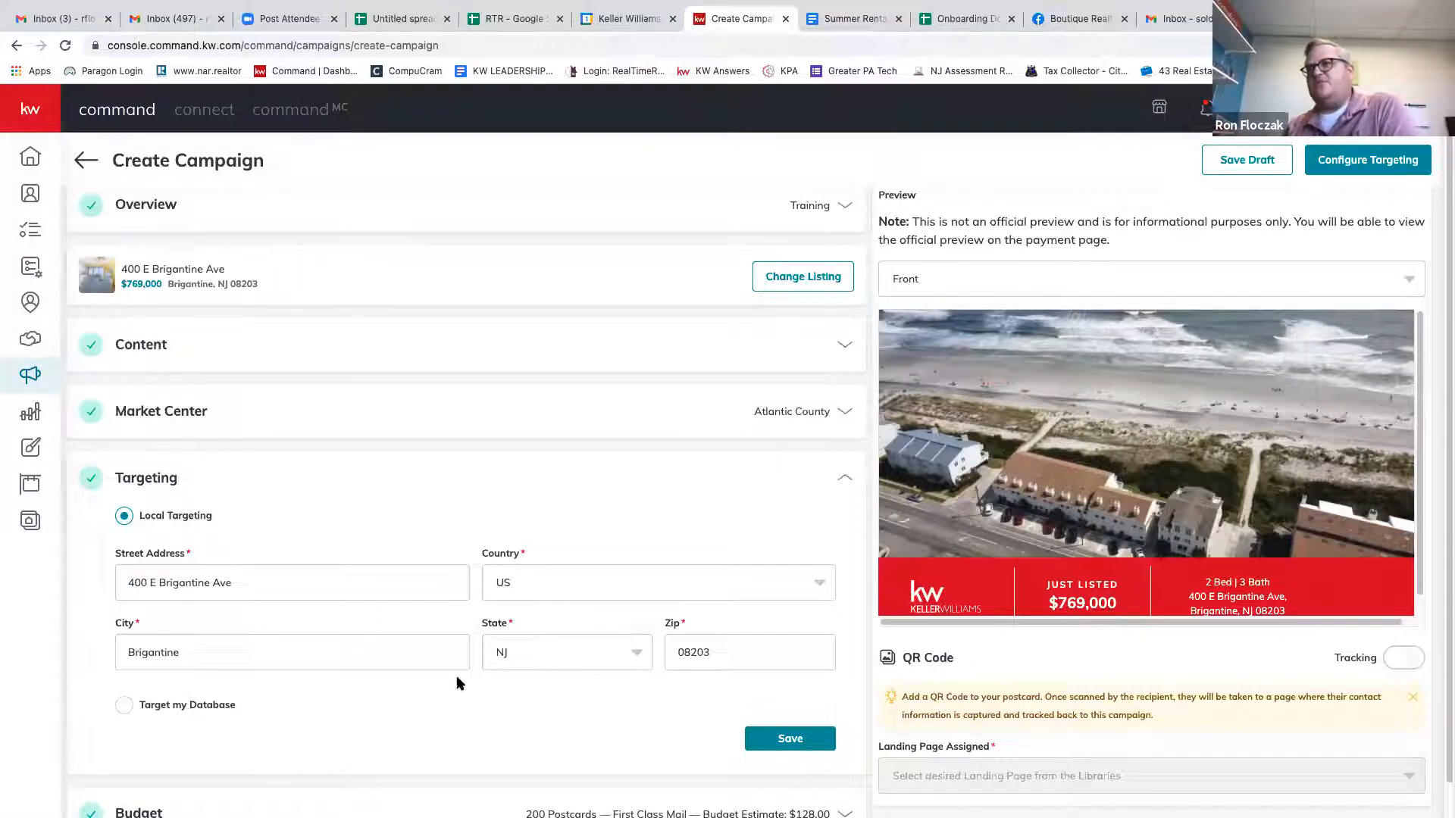
{"action": "scroll", "coordinate": [441, 558], "scroll_direction": "down", "scroll_amount": 1}
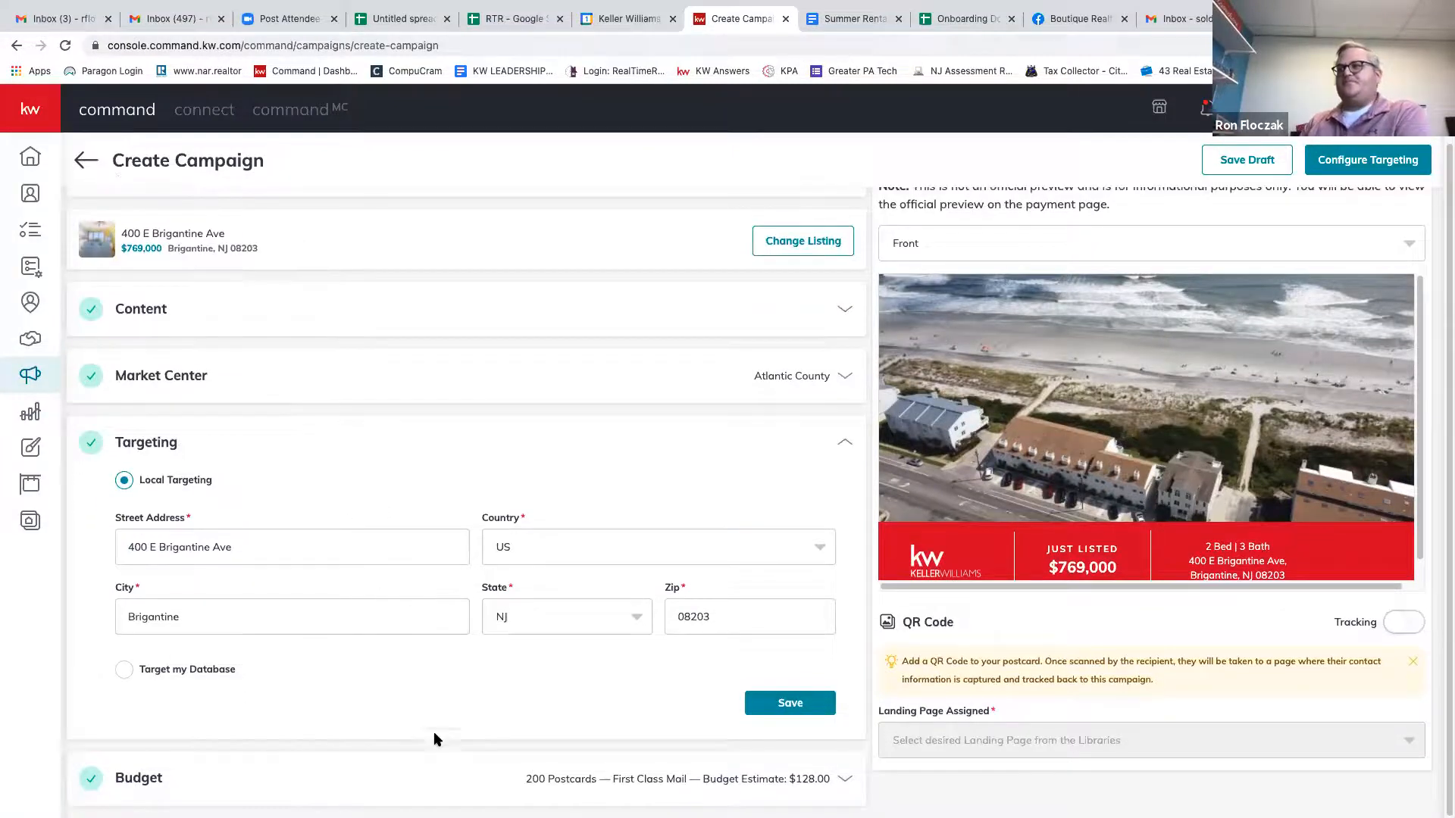
Change the First Class Mail quantity from 200 to 100 postcards, for a $64.00 estimate.
{"action": "left_click", "coordinate": [443, 780]}
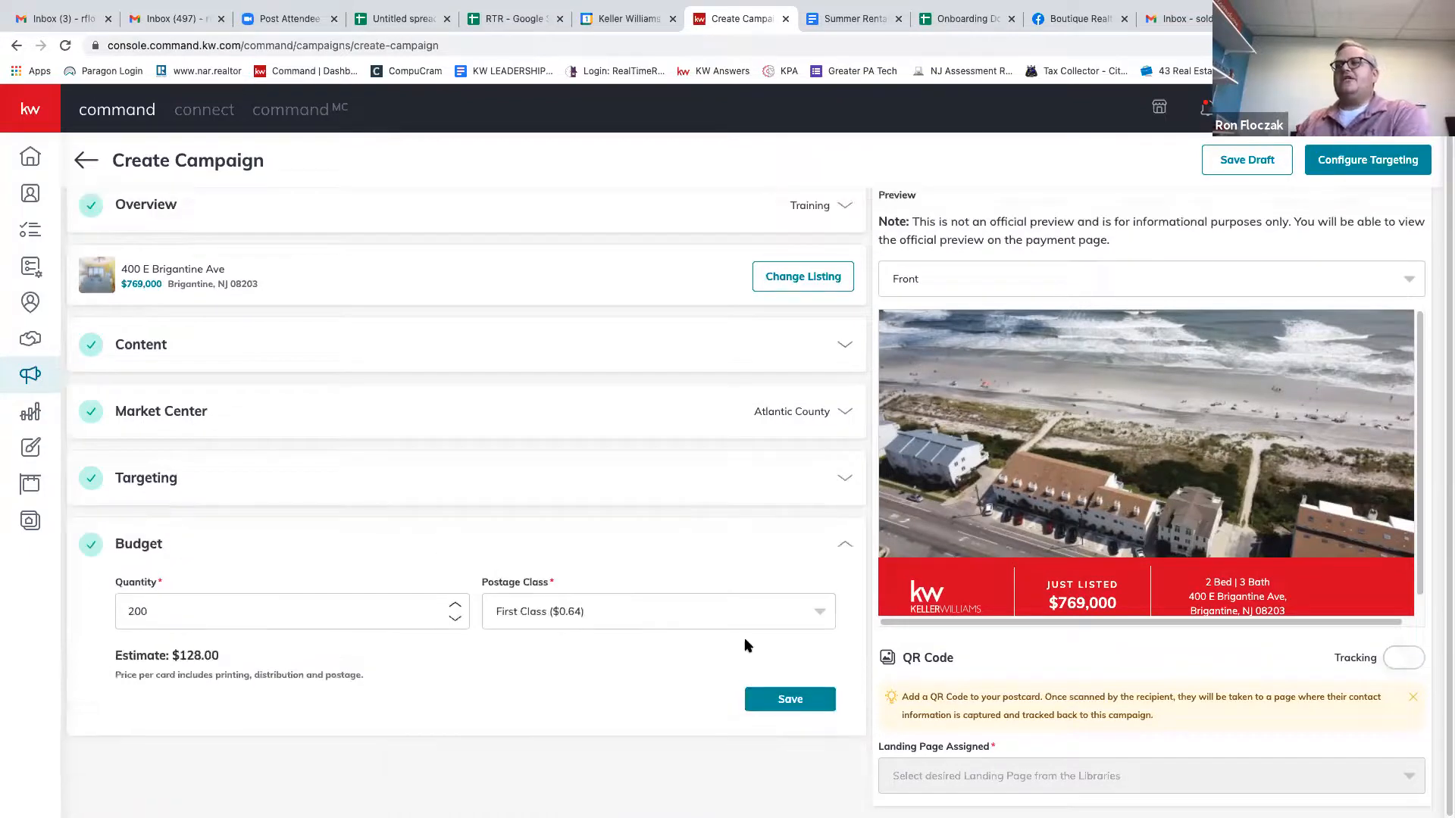
{"action": "left_click", "coordinate": [792, 614]}
{"action": "left_click", "coordinate": [795, 614]}
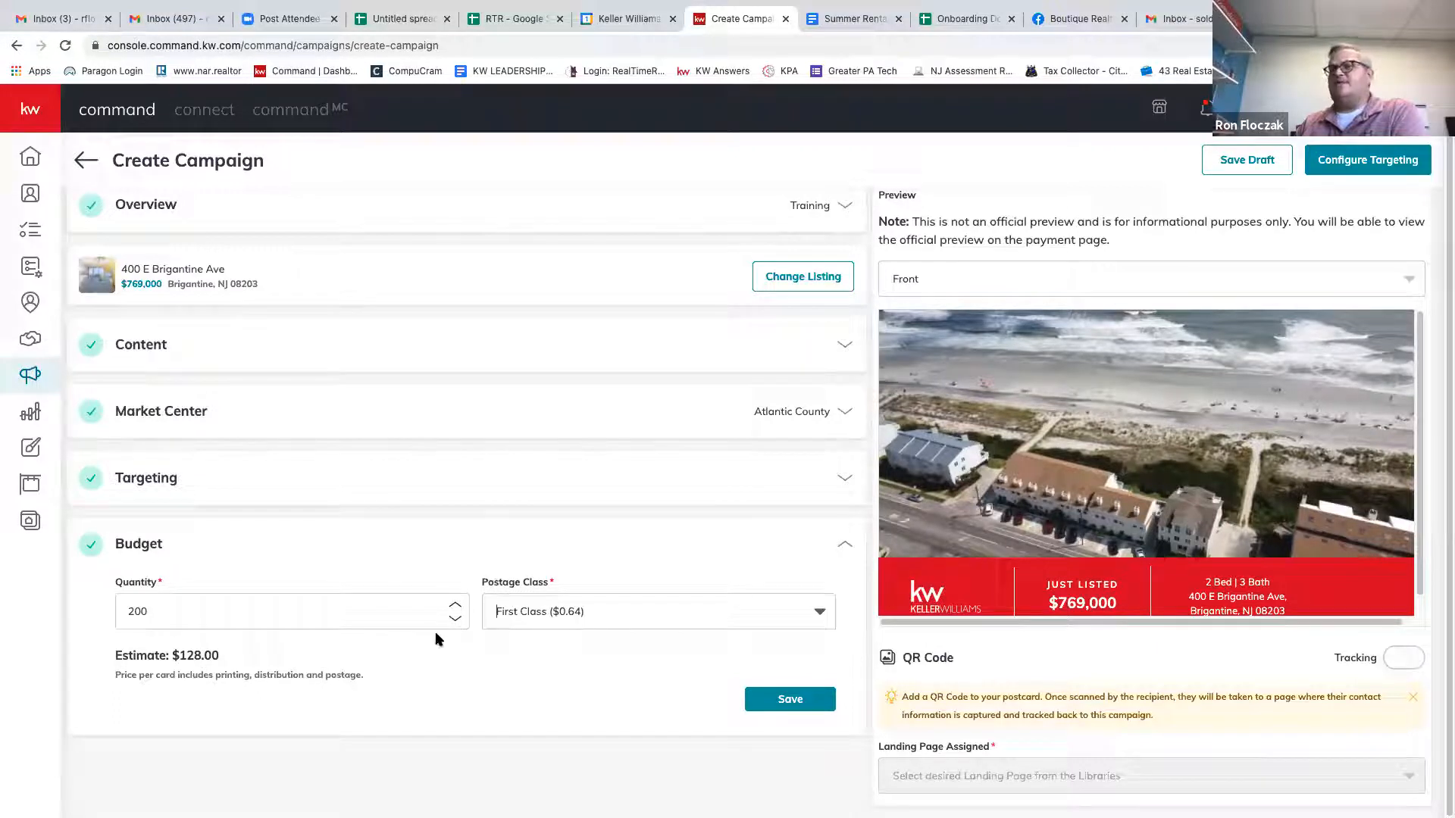
{"action": "left_click", "coordinate": [227, 611]}
{"action": "key", "text": "BackSpace"}
{"action": "key", "text": "BackSpace"}
{"action": "key", "text": "BackSpace"}
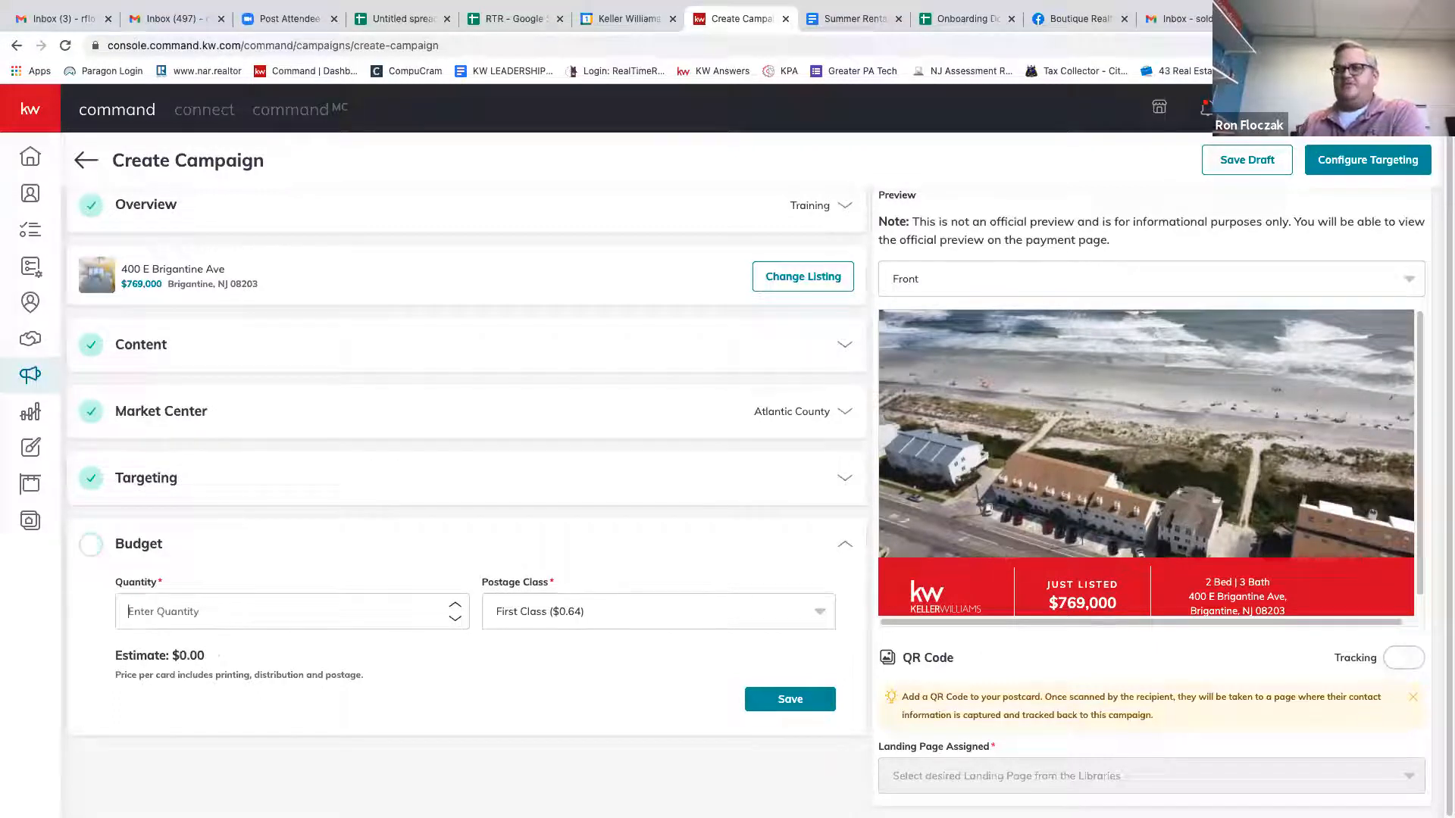
{"action": "type", "text": "100"}
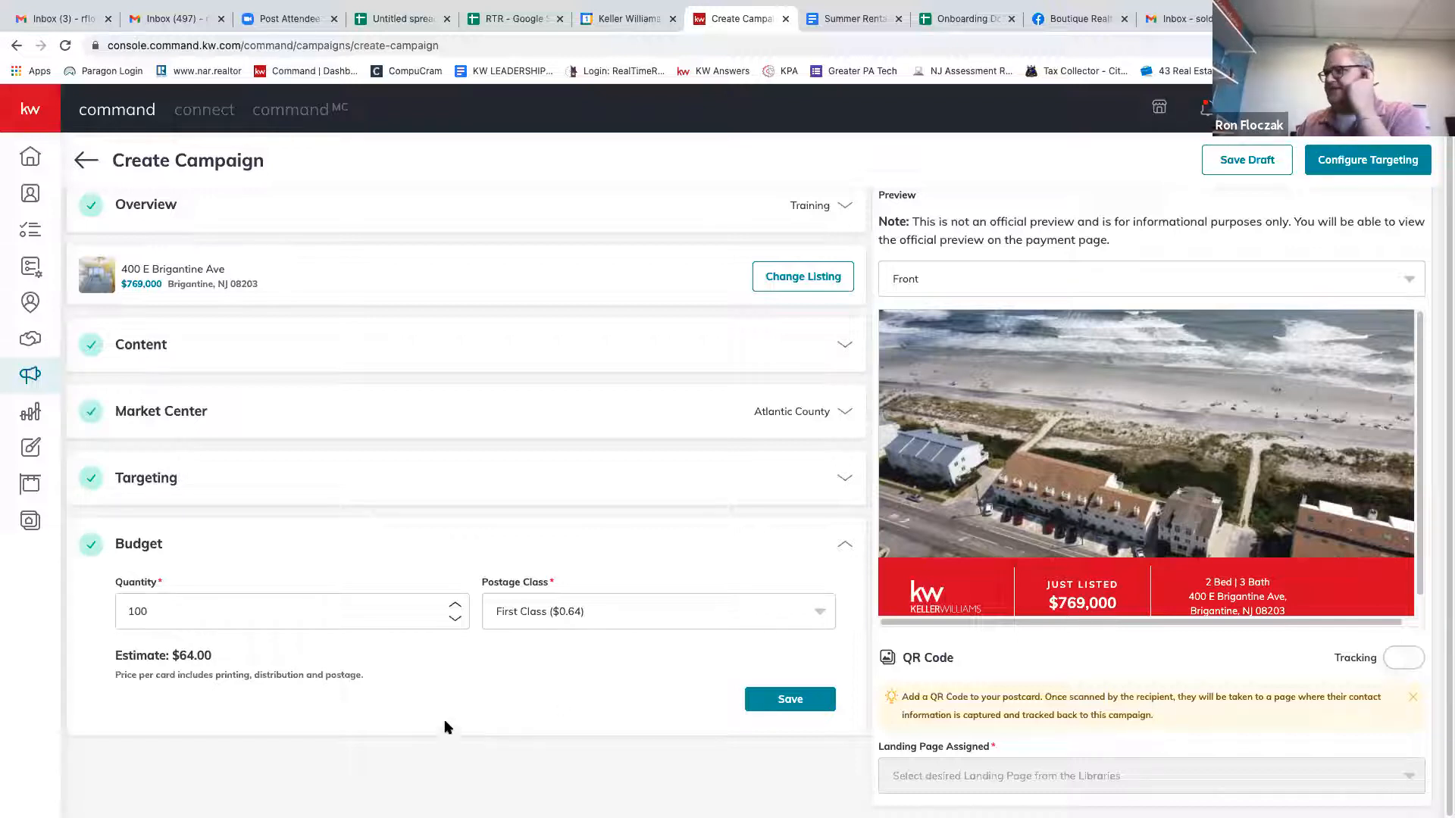
{"action": "scroll", "coordinate": [1102, 555], "scroll_direction": "up", "scroll_amount": 1}
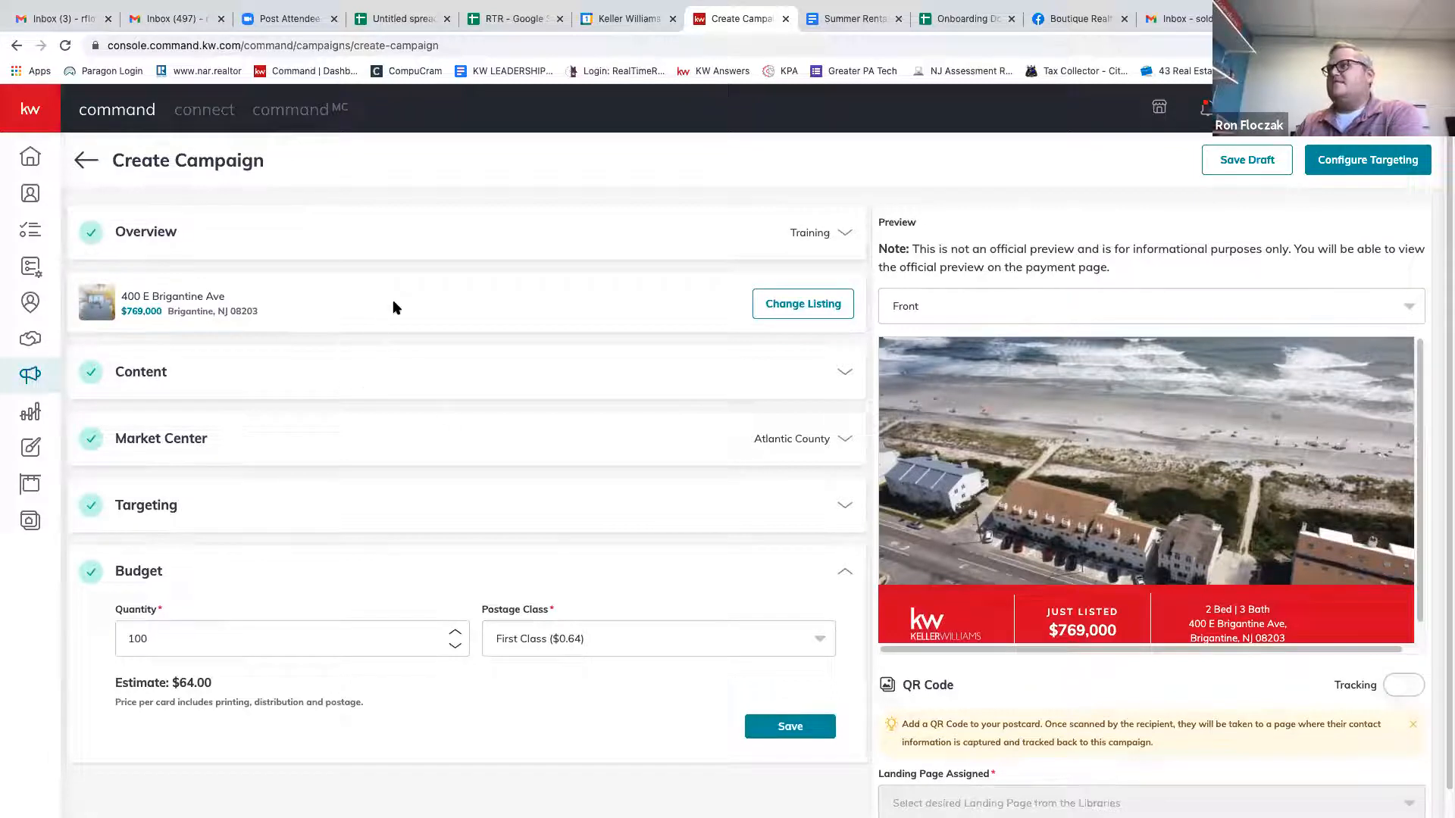
{"action": "left_click", "coordinate": [542, 238]}
Collapse Overview, keep the Compact 4 x 6 template under Content, and review the listing photos.
{"action": "left_click", "coordinate": [545, 241]}
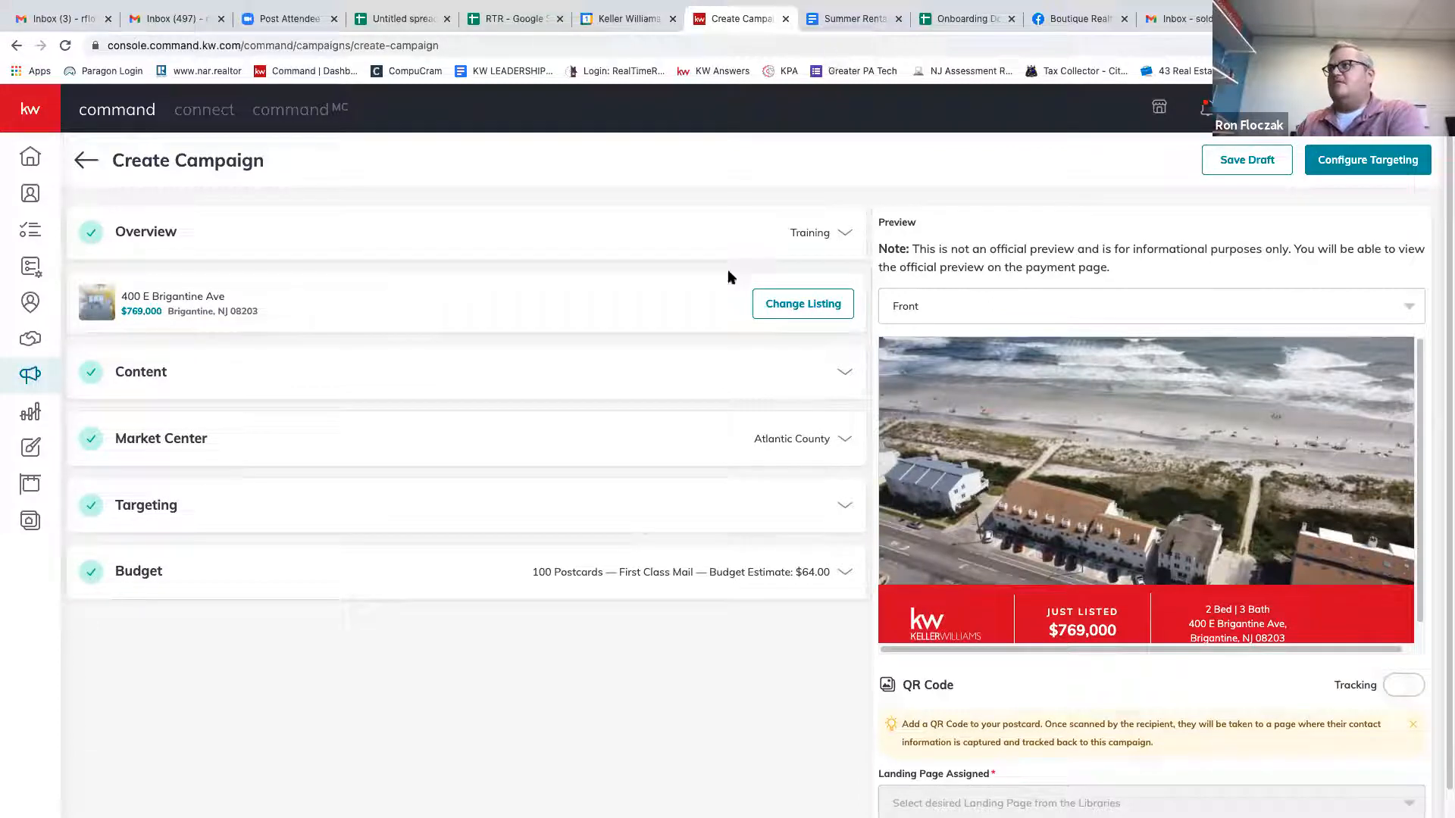
{"action": "left_click", "coordinate": [845, 376]}
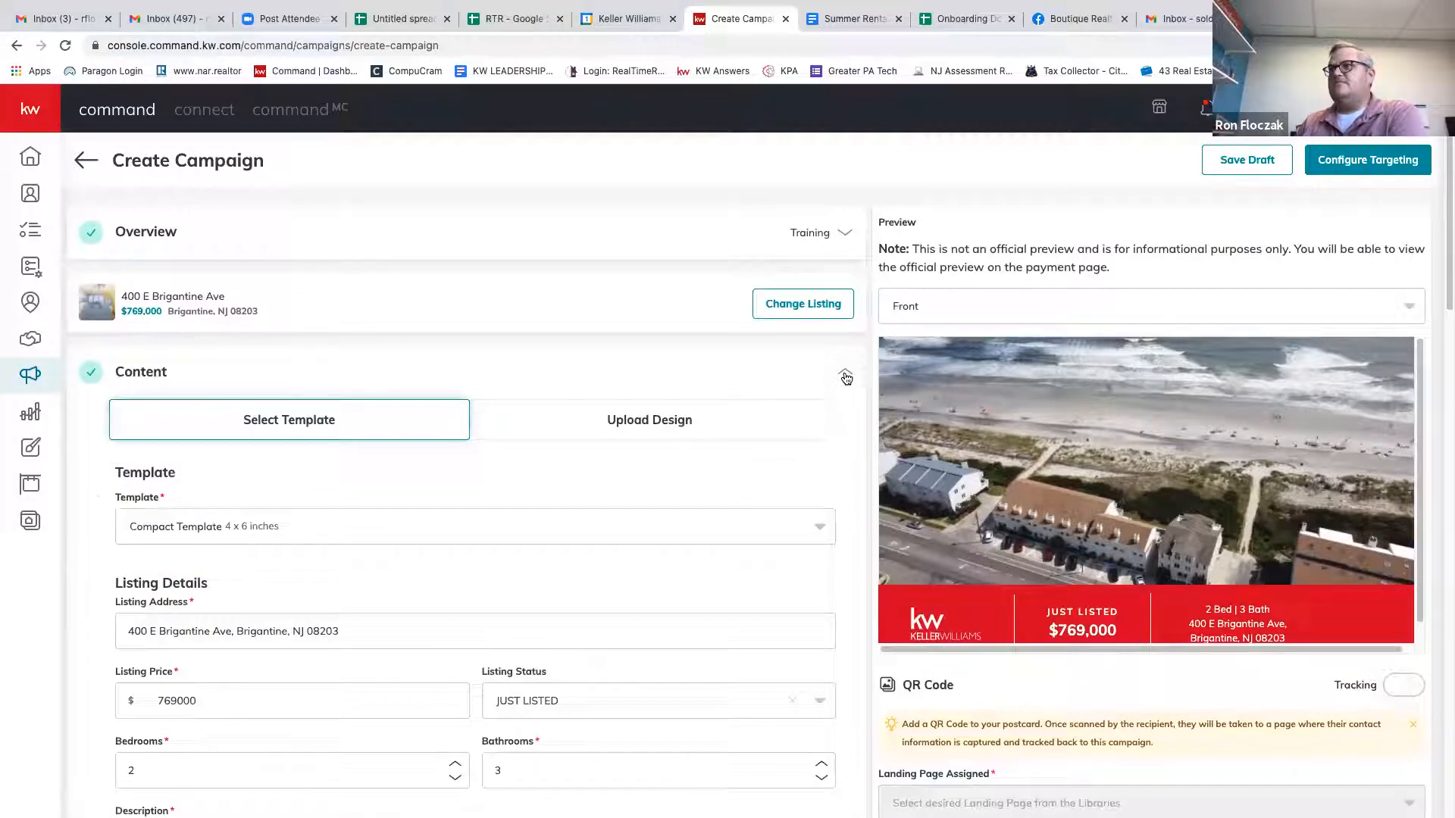
{"action": "left_click", "coordinate": [821, 528]}
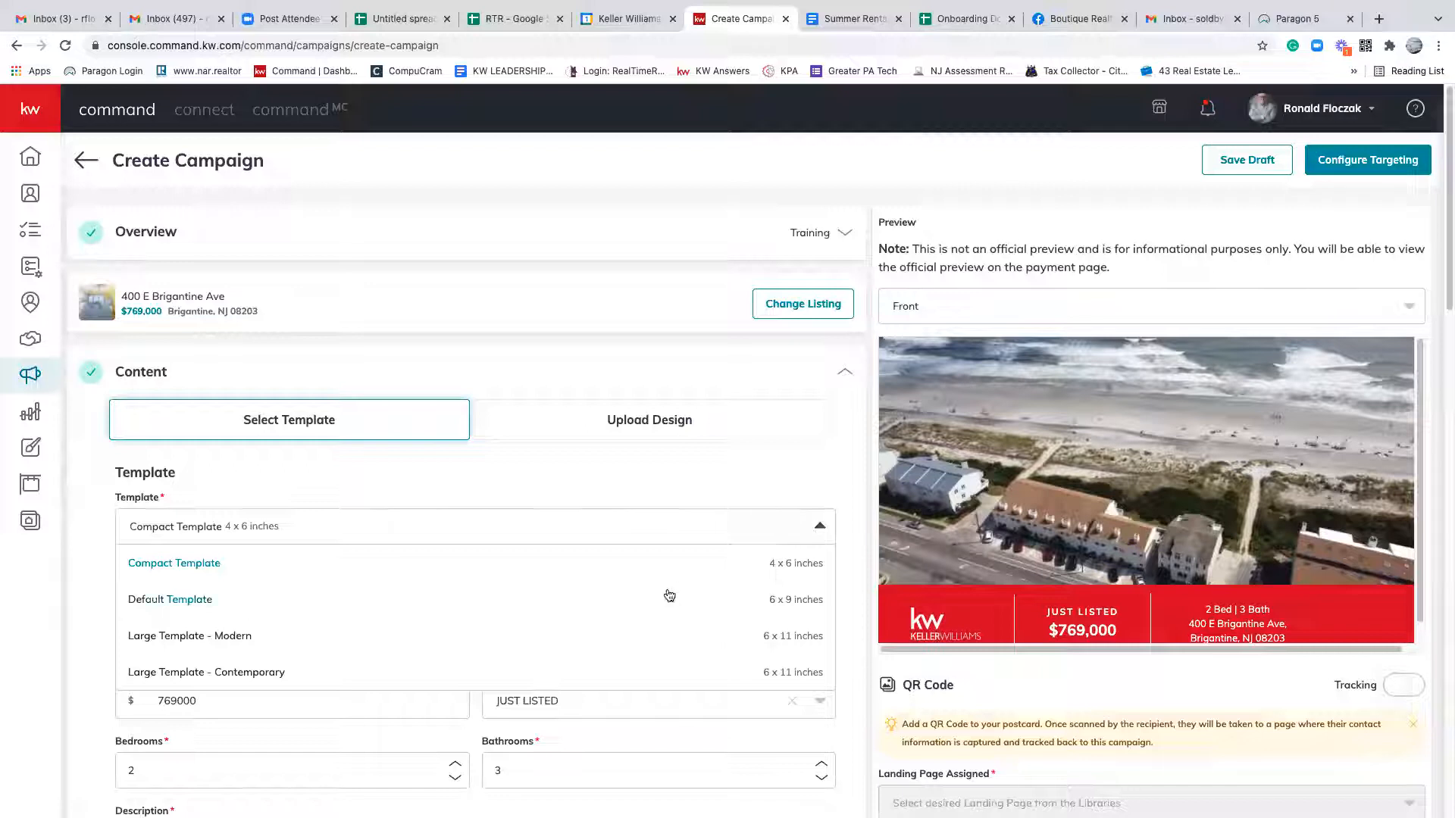
{"action": "left_click", "coordinate": [677, 517]}
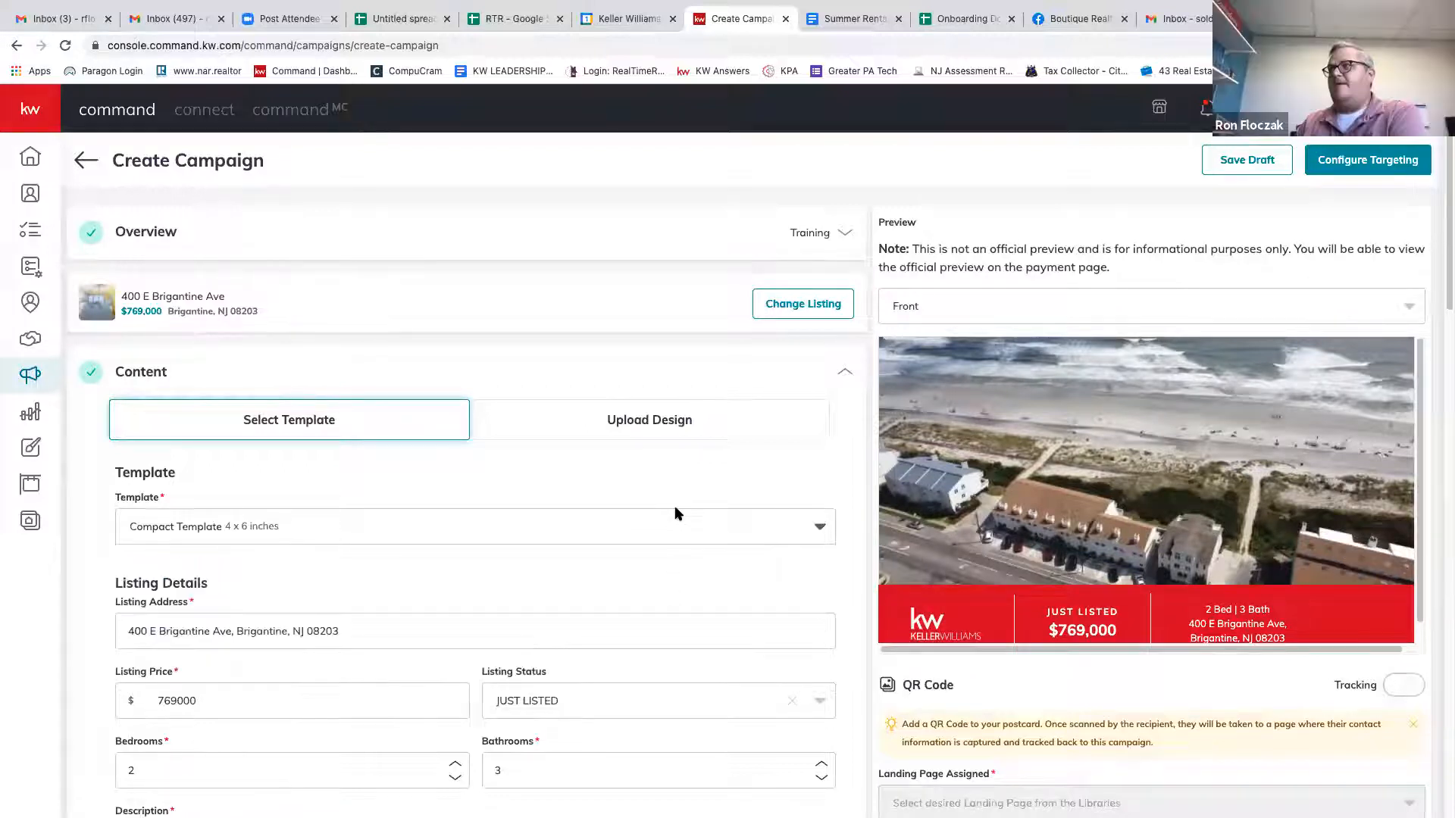
{"action": "scroll", "coordinate": [854, 579], "scroll_direction": "down", "scroll_amount": 10}
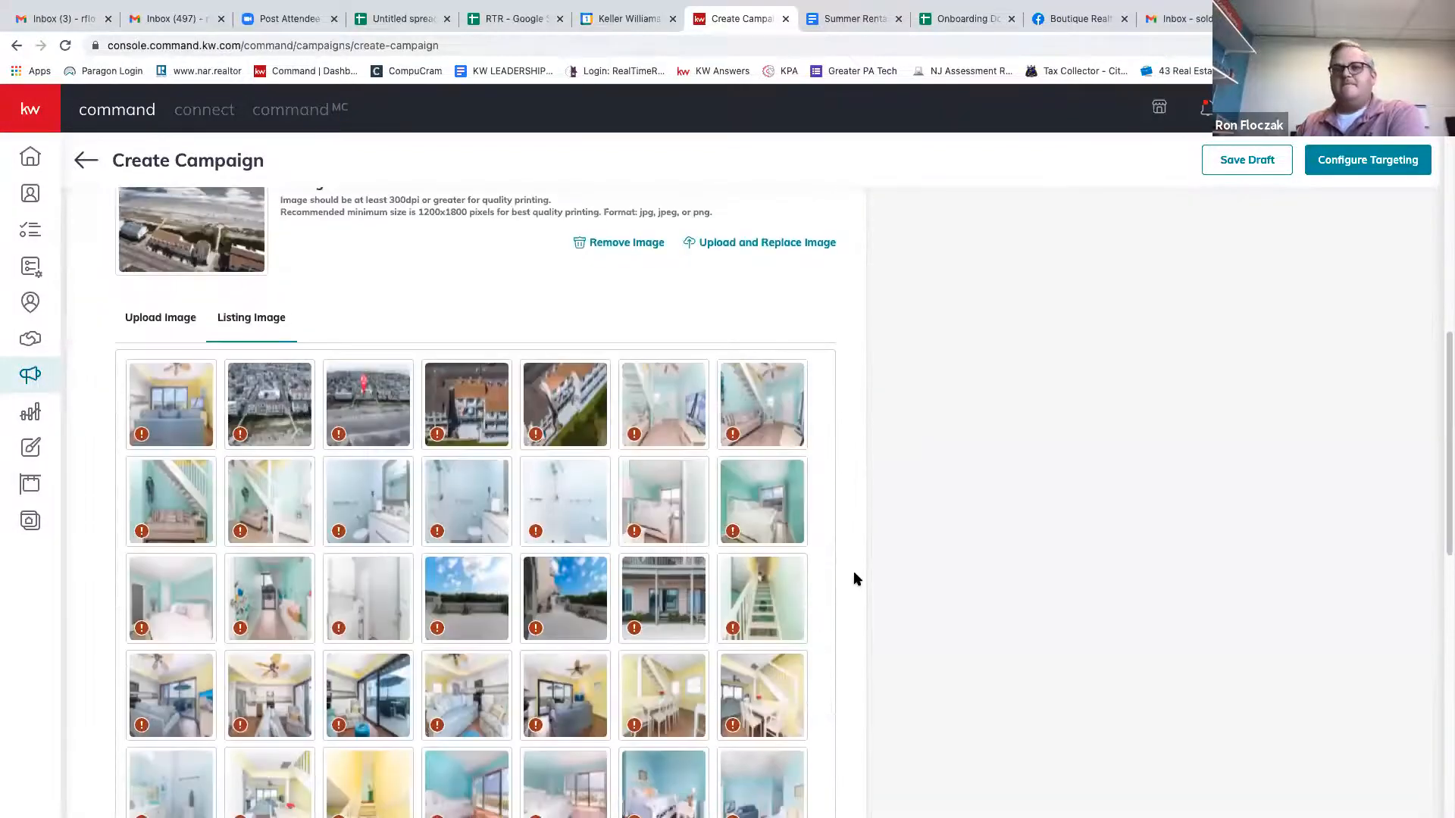
{"action": "scroll", "coordinate": [856, 580], "scroll_direction": "down", "scroll_amount": 8}
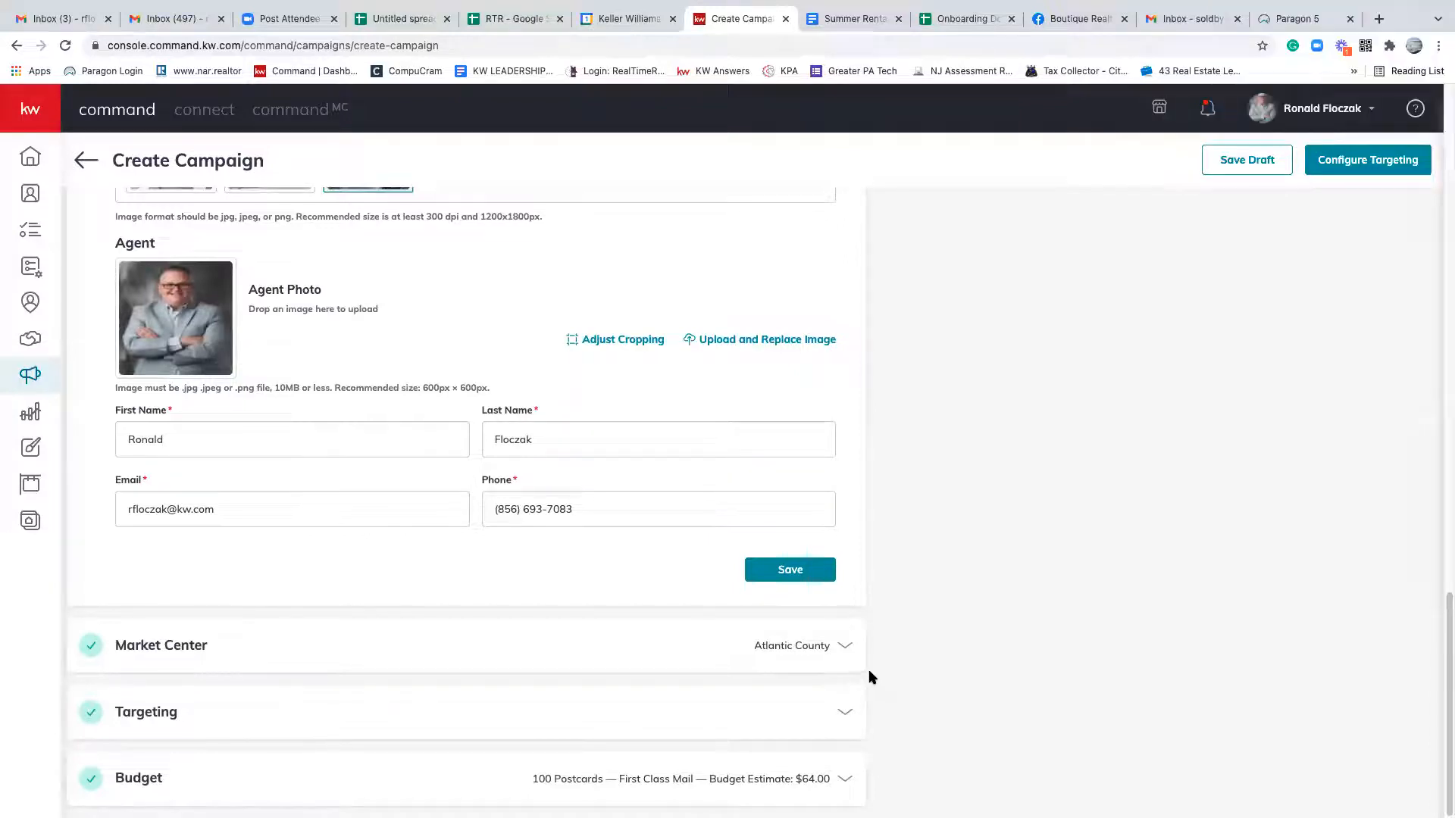
{"action": "scroll", "coordinate": [871, 672], "scroll_direction": "up", "scroll_amount": 10}
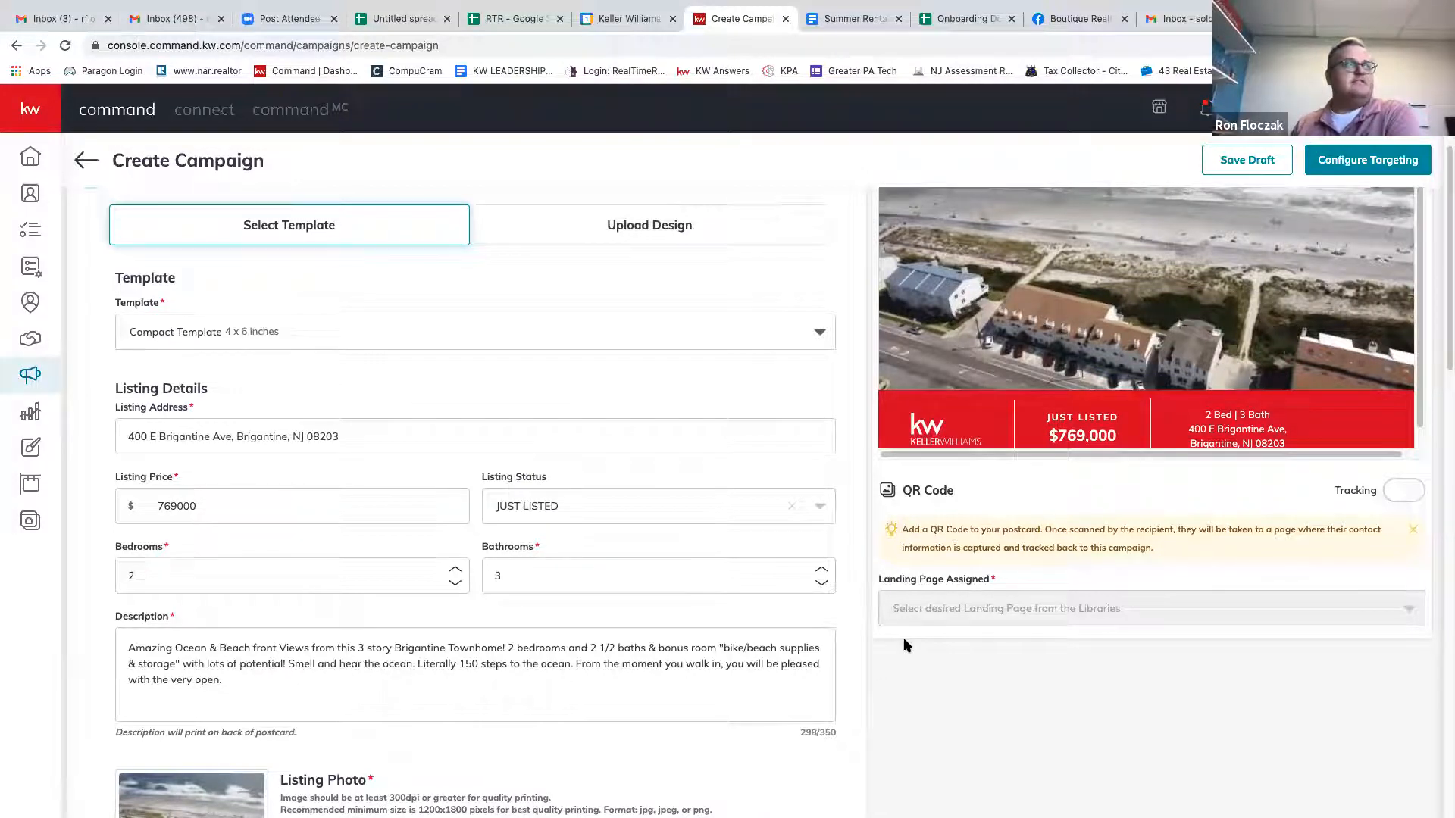
{"action": "scroll", "coordinate": [901, 611], "scroll_direction": "up", "scroll_amount": 3}
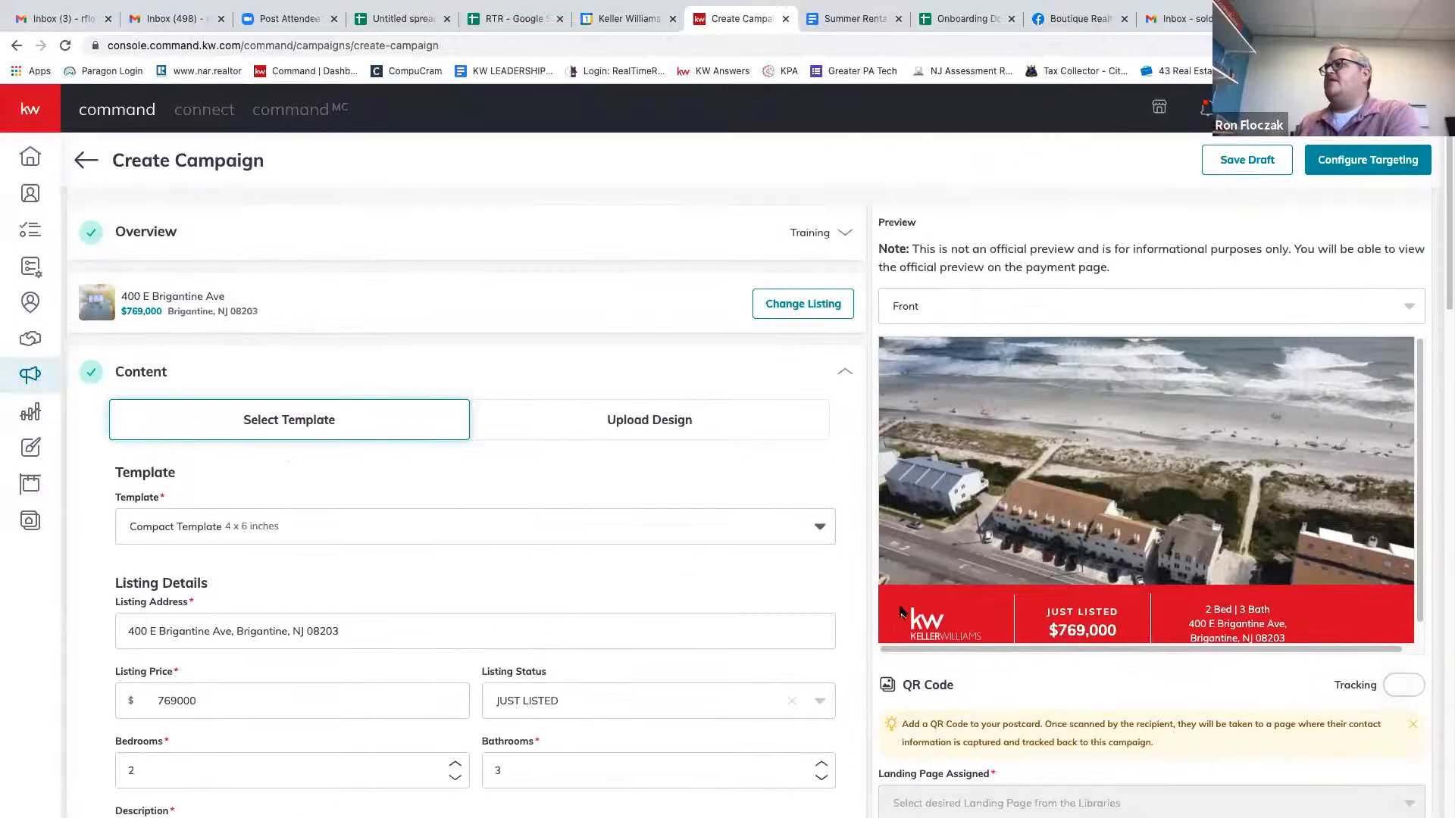
{"action": "left_click", "coordinate": [1407, 306]}
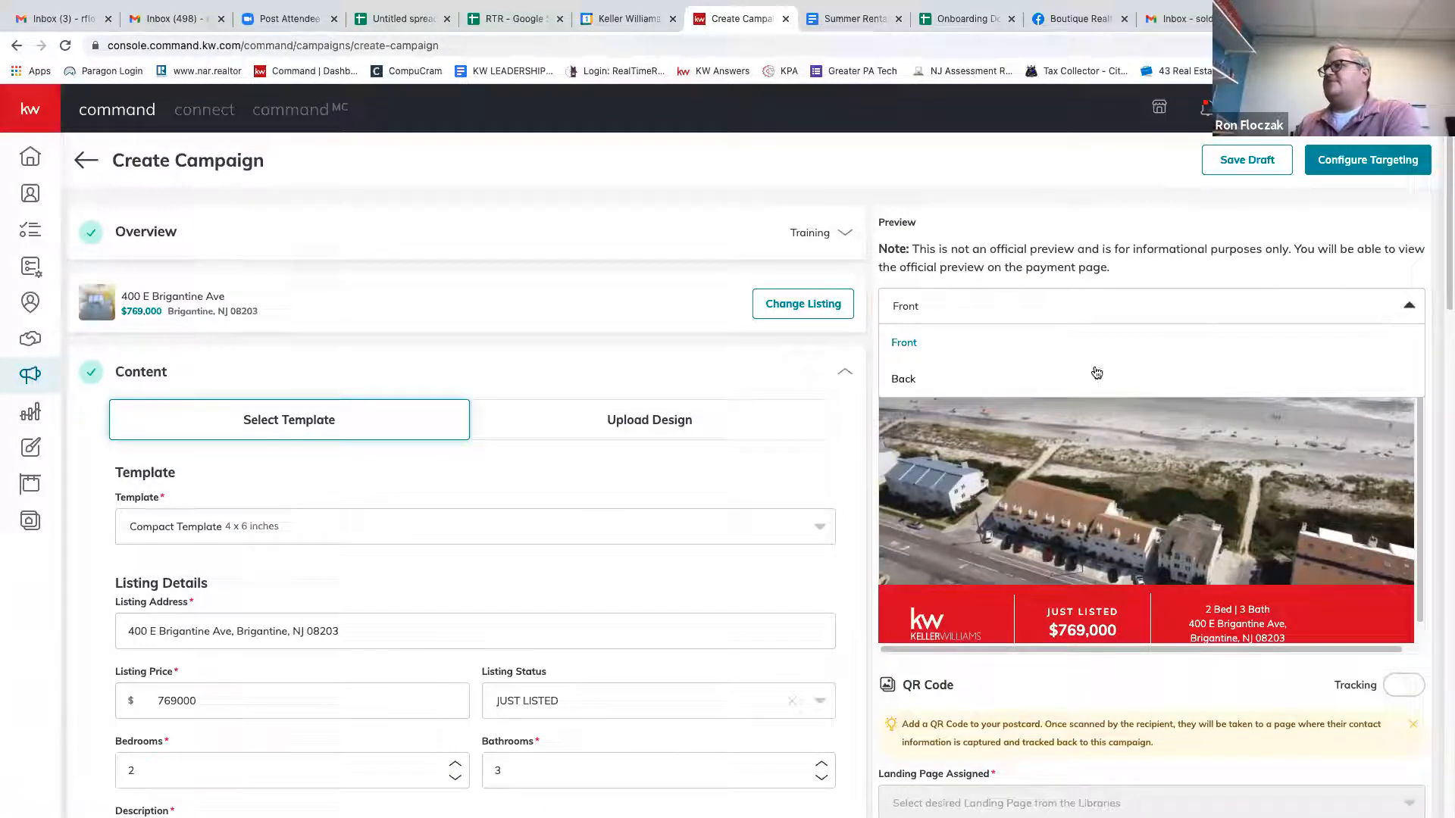
{"action": "left_click", "coordinate": [1292, 305]}
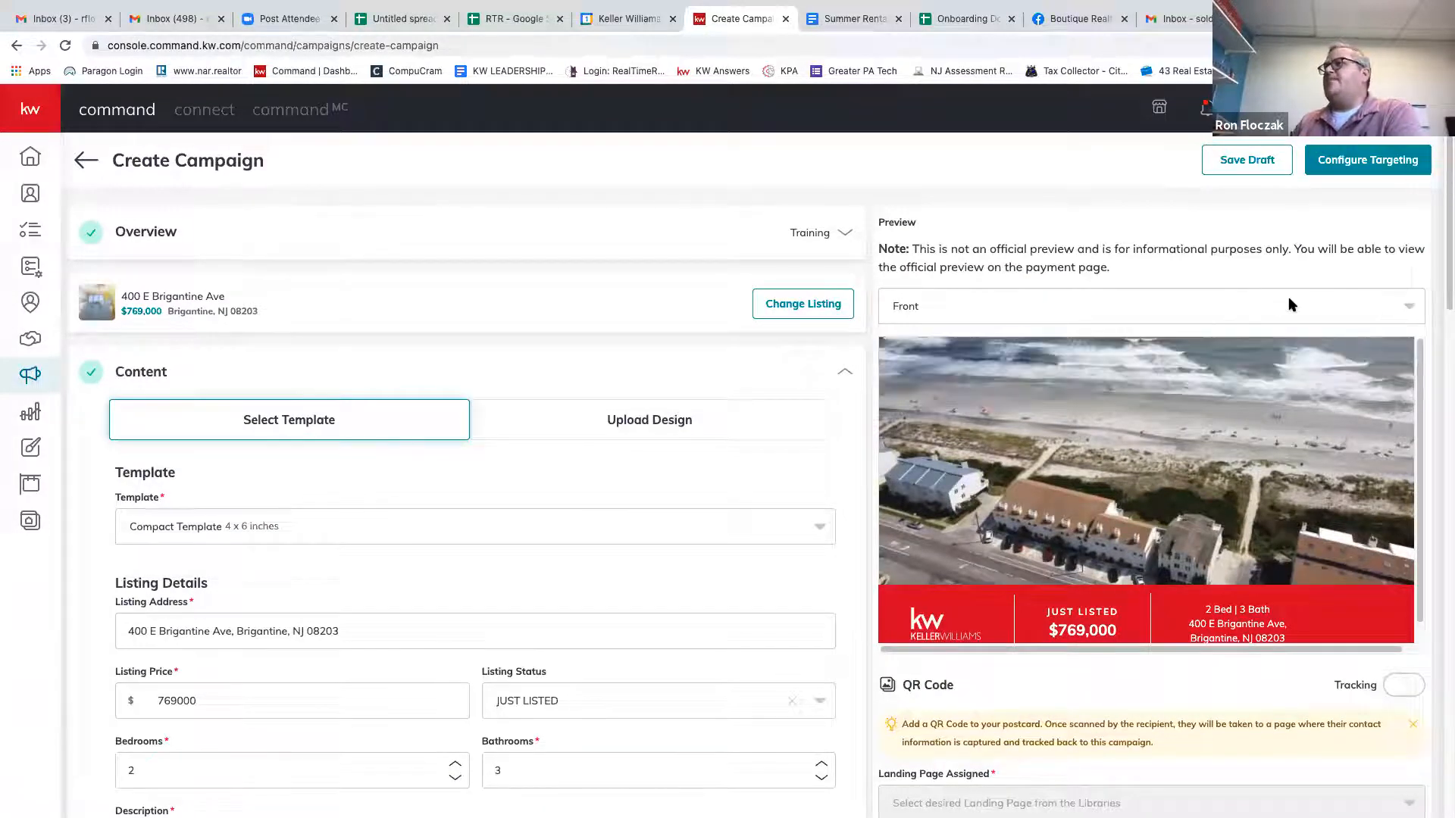
{"action": "left_click", "coordinate": [1381, 309]}
{"action": "left_click", "coordinate": [1017, 378]}
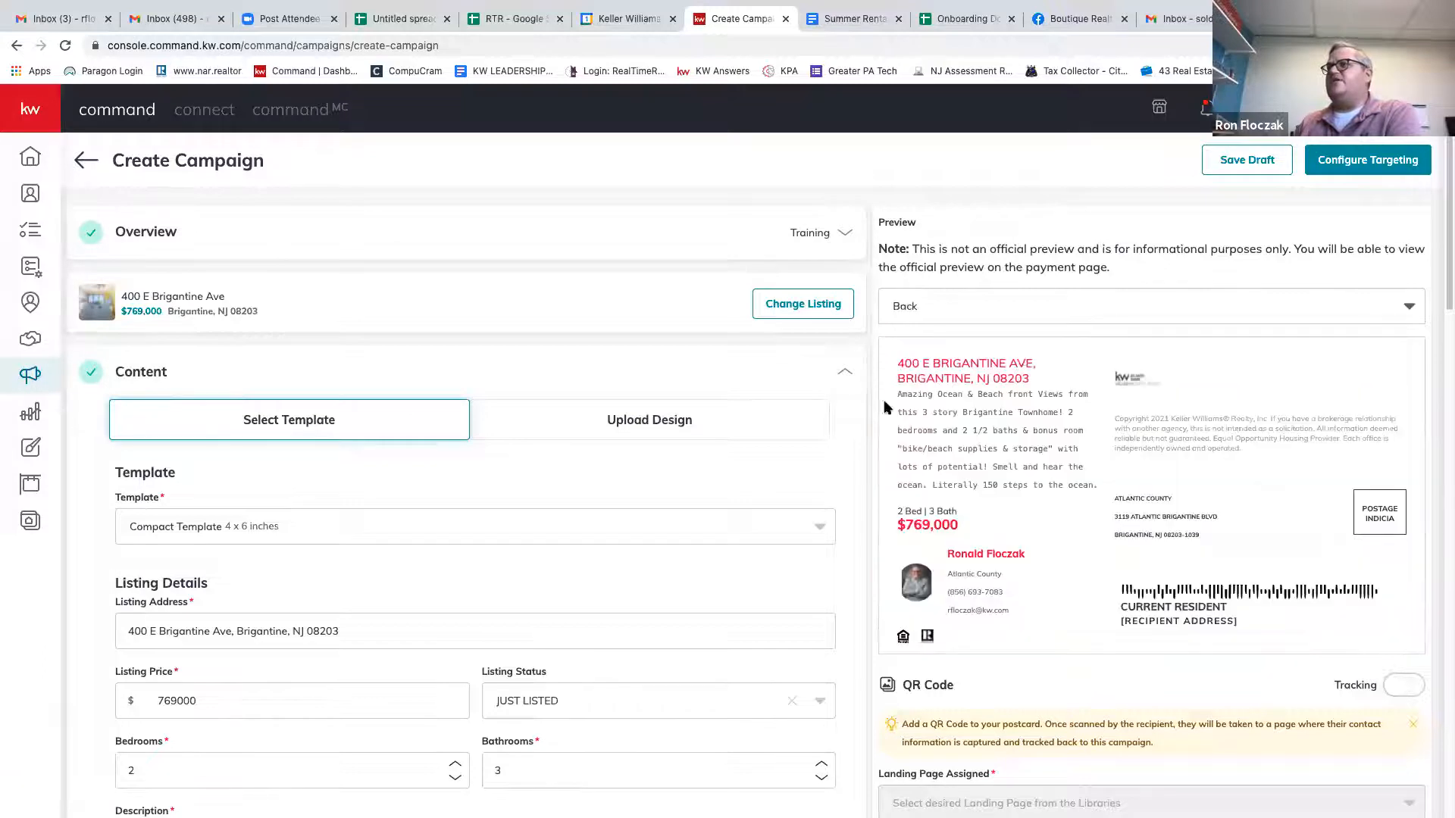
{"action": "left_click", "coordinate": [1300, 304]}
{"action": "left_click", "coordinate": [1174, 342]}
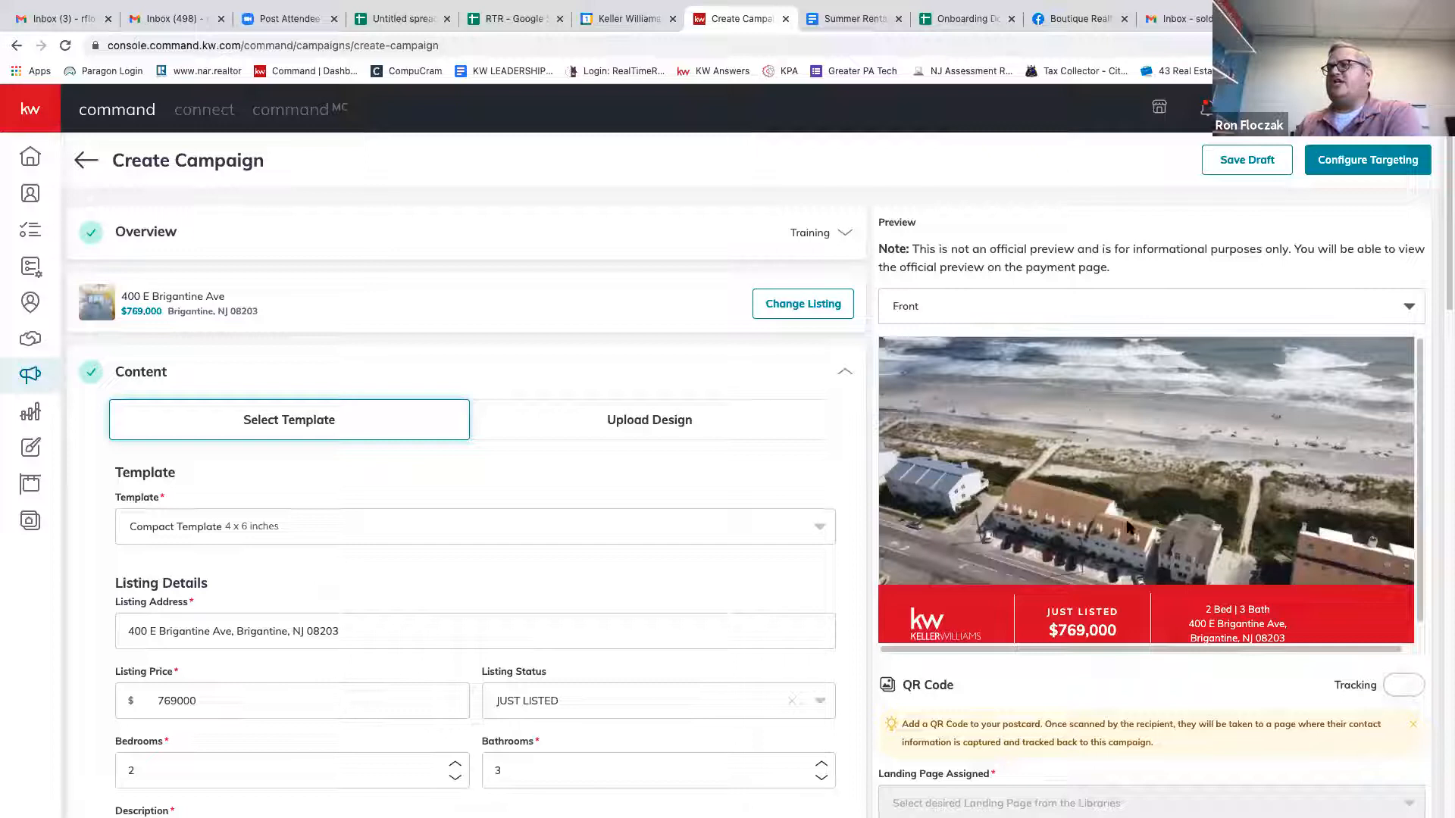
{"action": "scroll", "coordinate": [1019, 620], "scroll_direction": "down", "scroll_amount": 1}
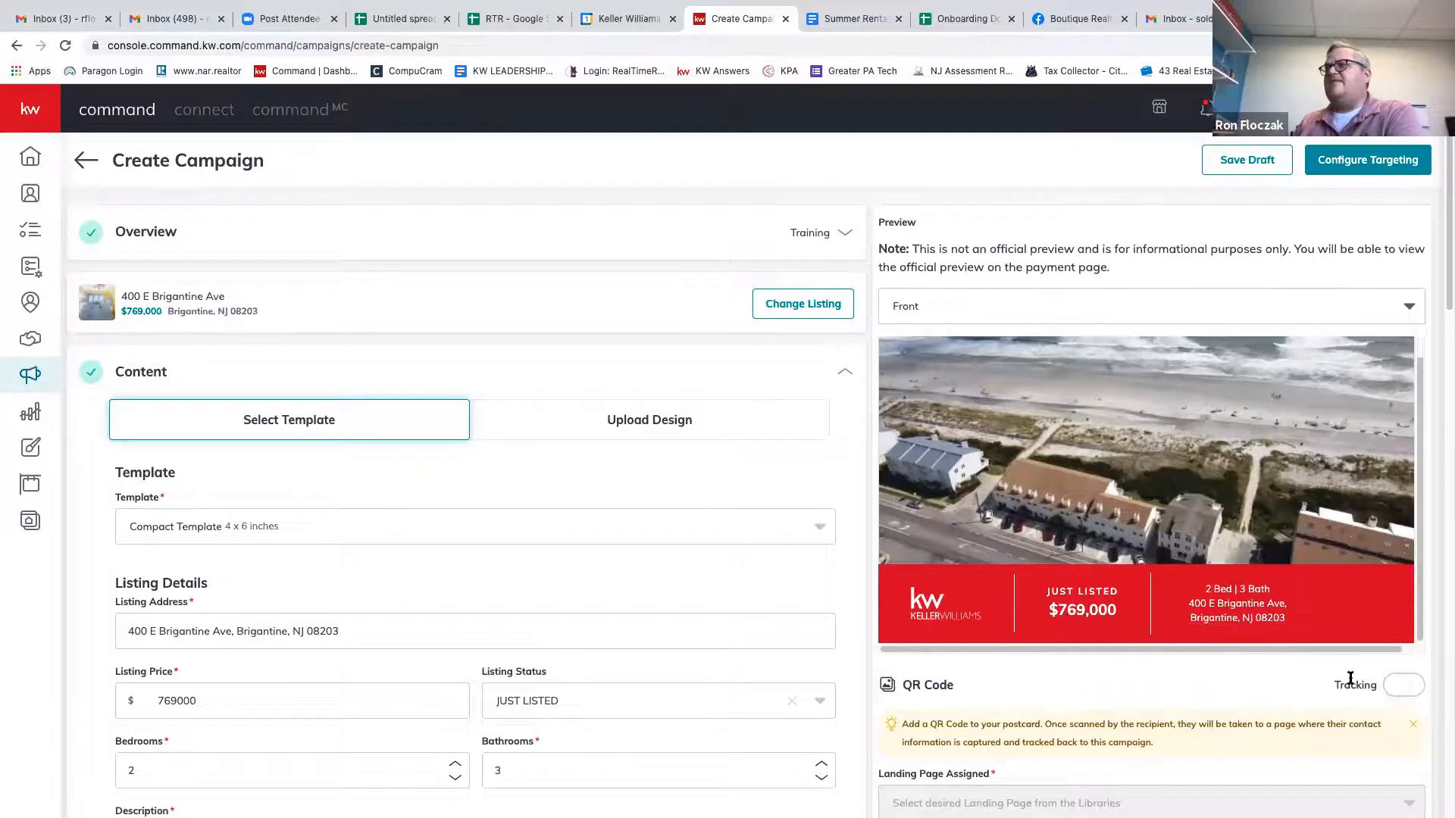
Turn on QR code tracking and assign the Download My App landing page.
{"action": "left_click", "coordinate": [1402, 684]}
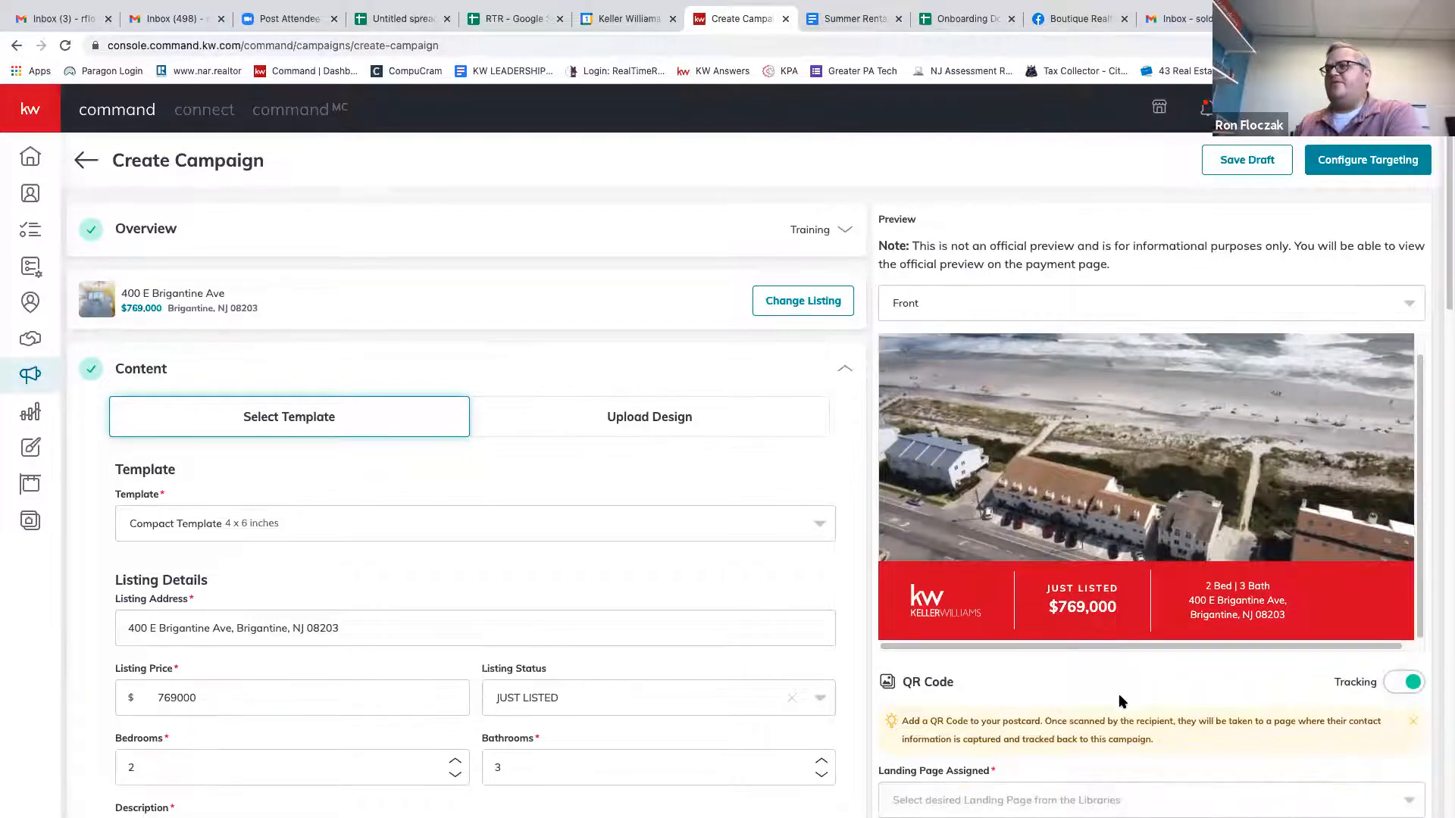
{"action": "scroll", "coordinate": [1122, 701], "scroll_direction": "down", "scroll_amount": 1}
{"action": "left_click", "coordinate": [1404, 708]}
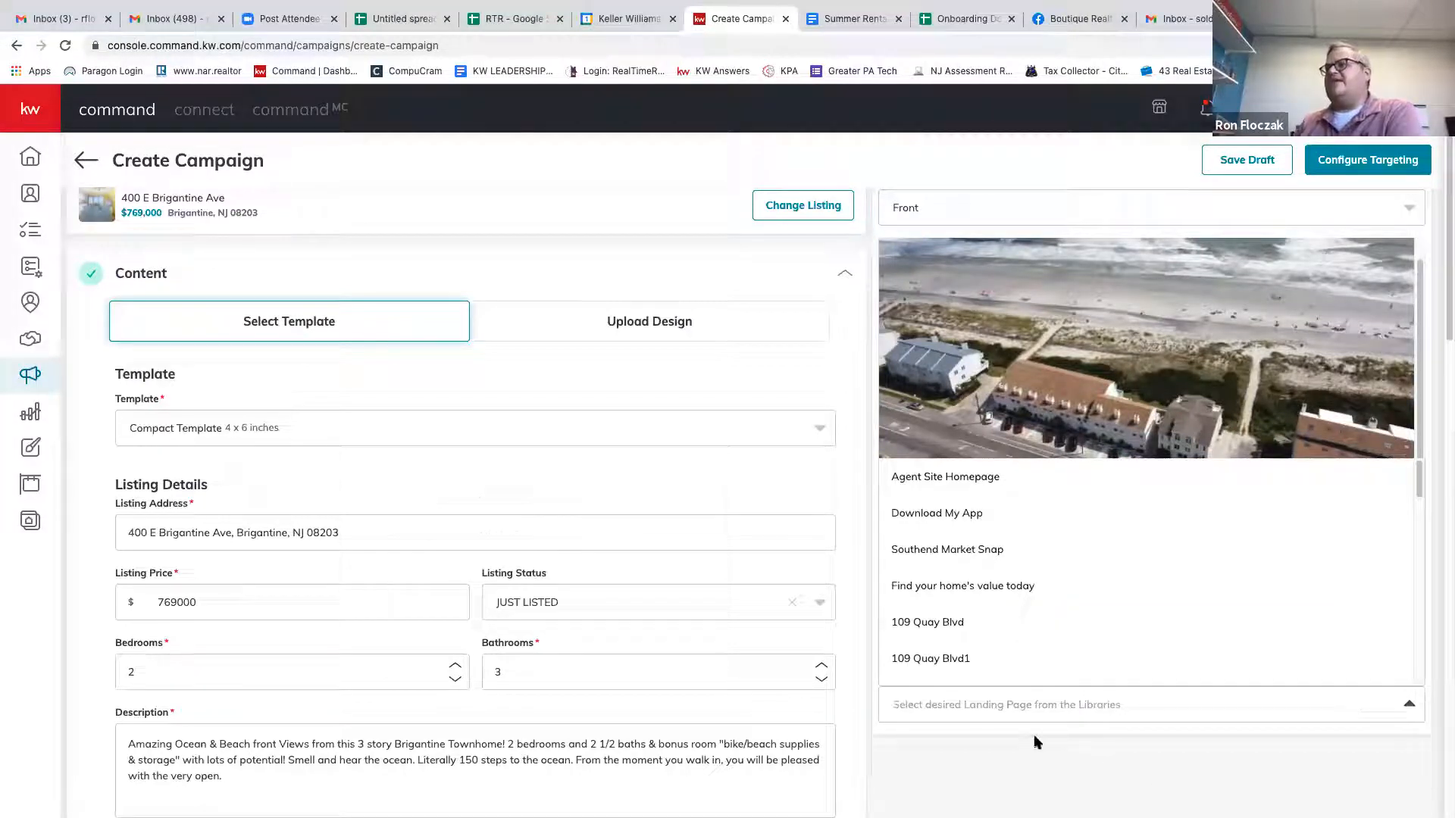
{"action": "left_click", "coordinate": [979, 514]}
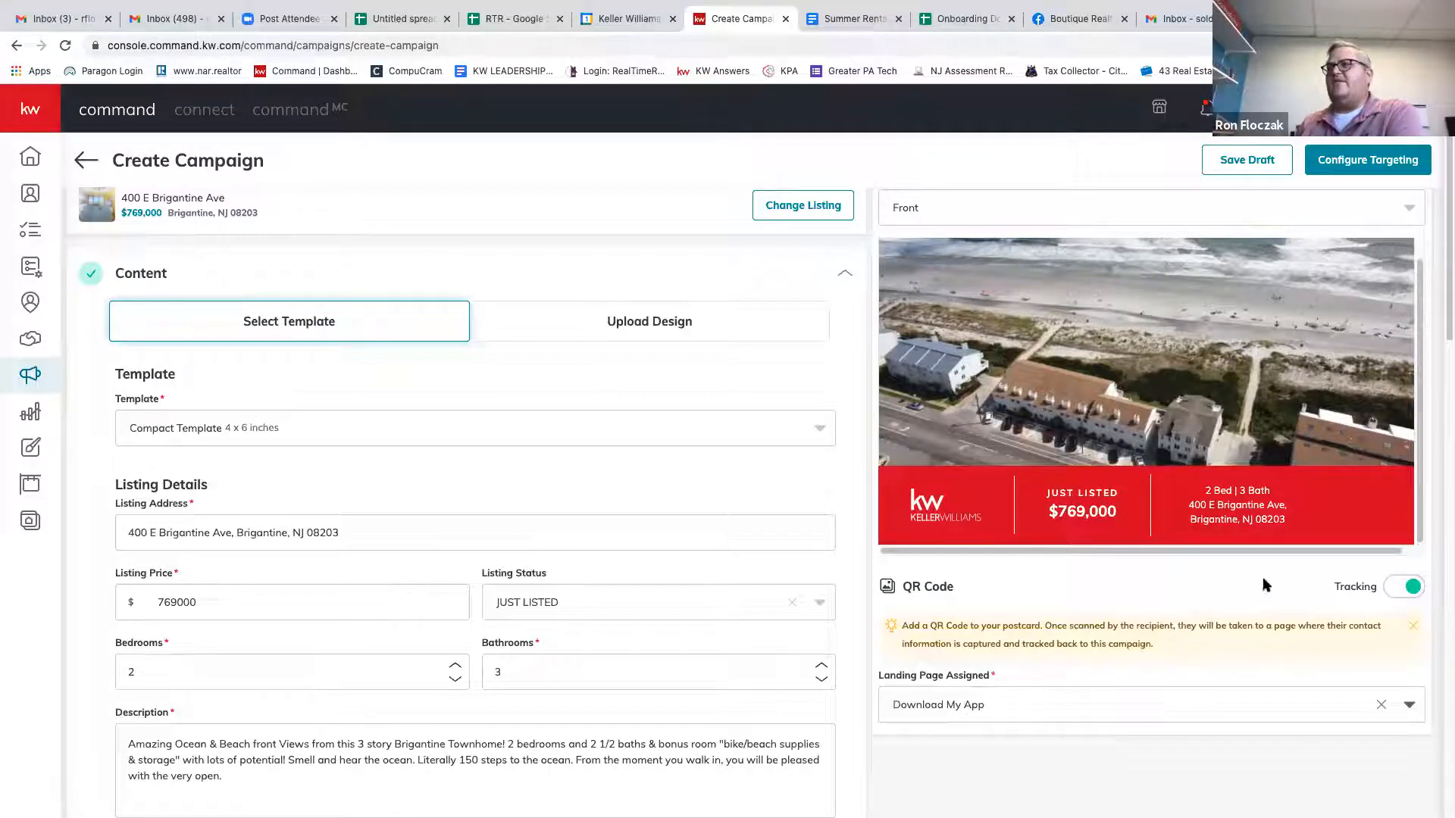
{"action": "scroll", "coordinate": [1243, 606], "scroll_direction": "up", "scroll_amount": 2}
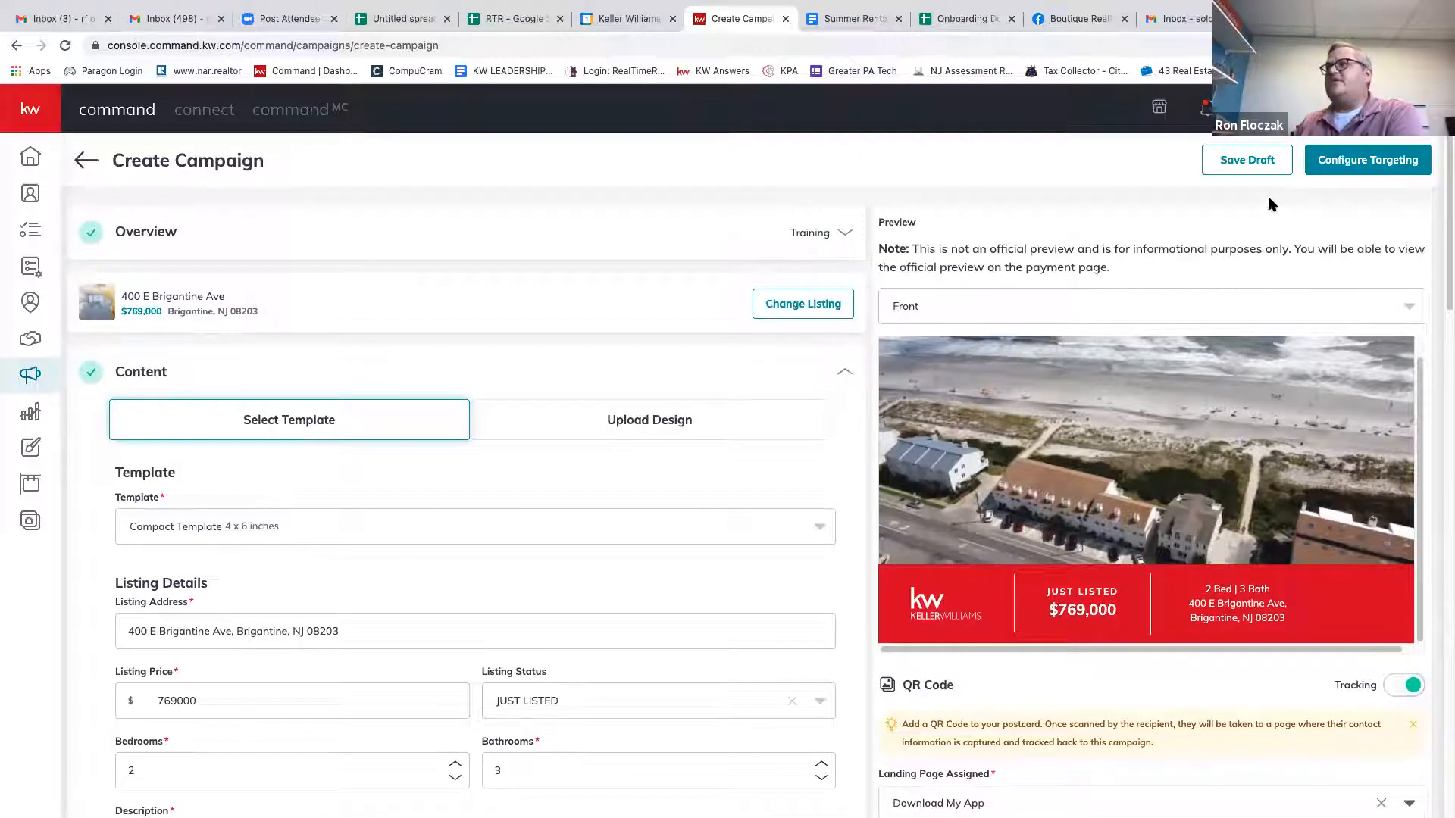
Preview the postcard's back, keeping Download My App as the landing page.
{"action": "left_click", "coordinate": [1409, 306]}
{"action": "left_click", "coordinate": [1141, 374]}
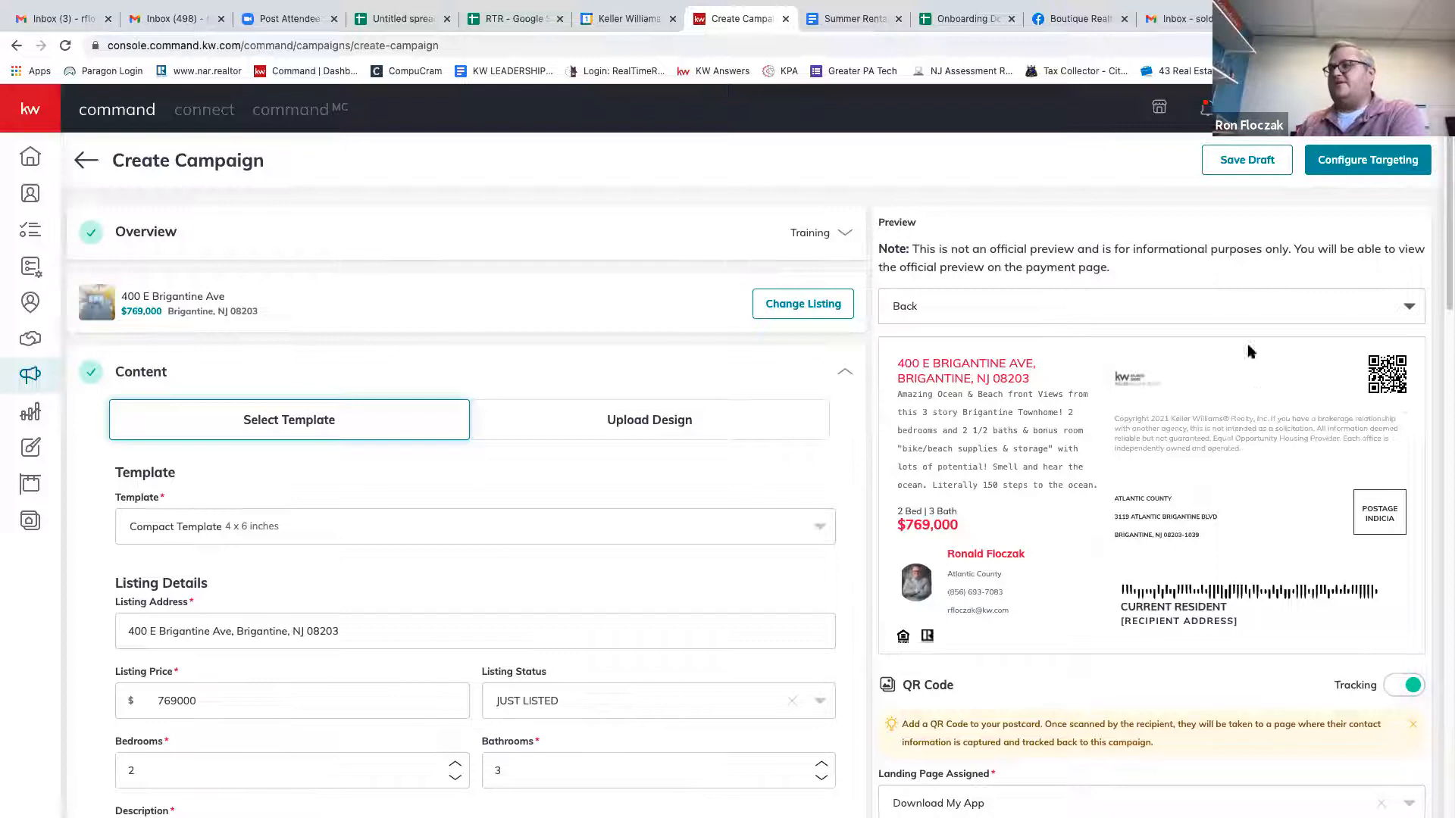
{"action": "scroll", "coordinate": [1015, 612], "scroll_direction": "down", "scroll_amount": 5}
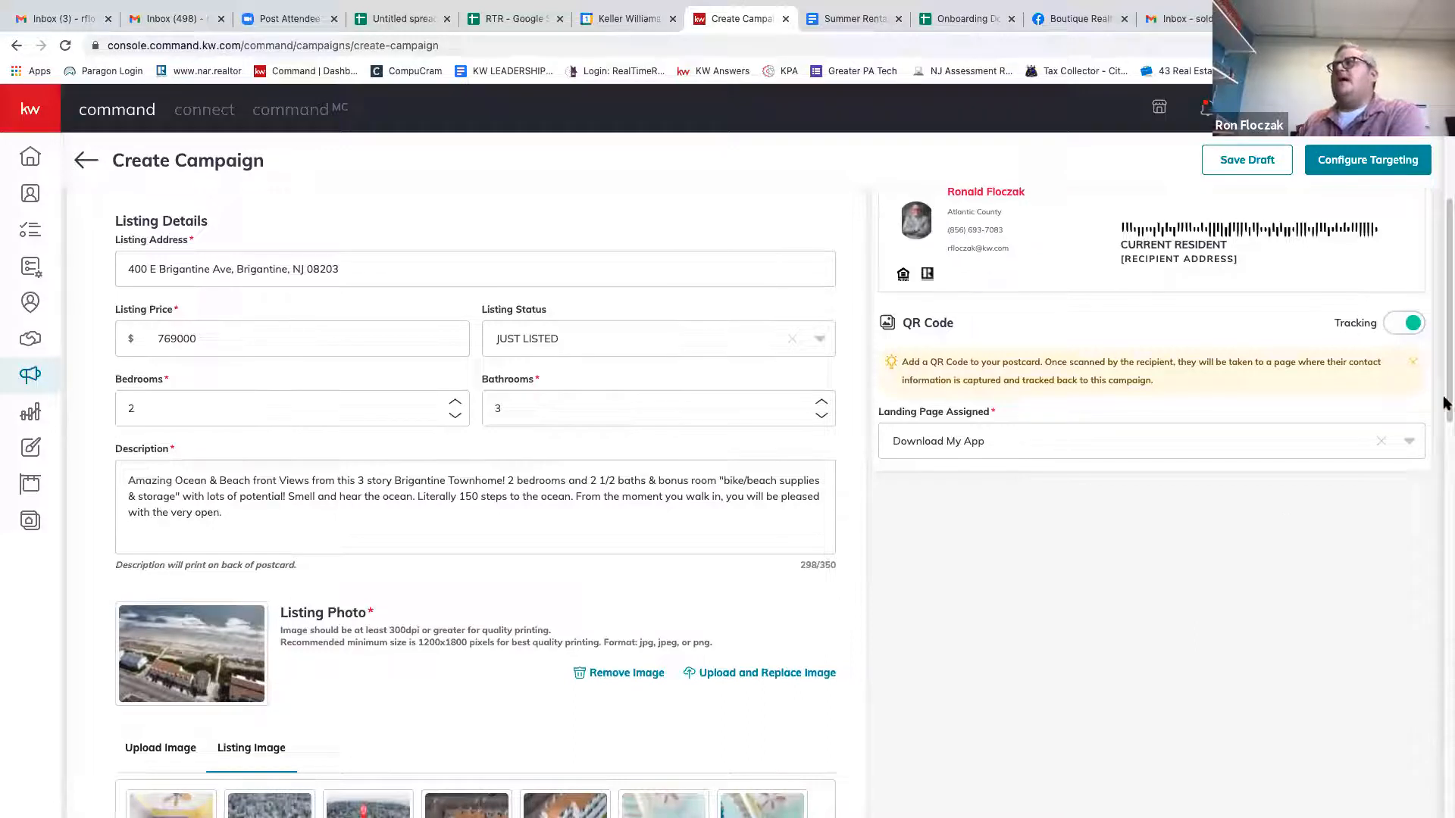
{"action": "left_click", "coordinate": [1412, 446]}
{"action": "scroll", "coordinate": [1133, 390], "scroll_direction": "down", "scroll_amount": 10}
{"action": "scroll", "coordinate": [1045, 336], "scroll_direction": "up", "scroll_amount": 10}
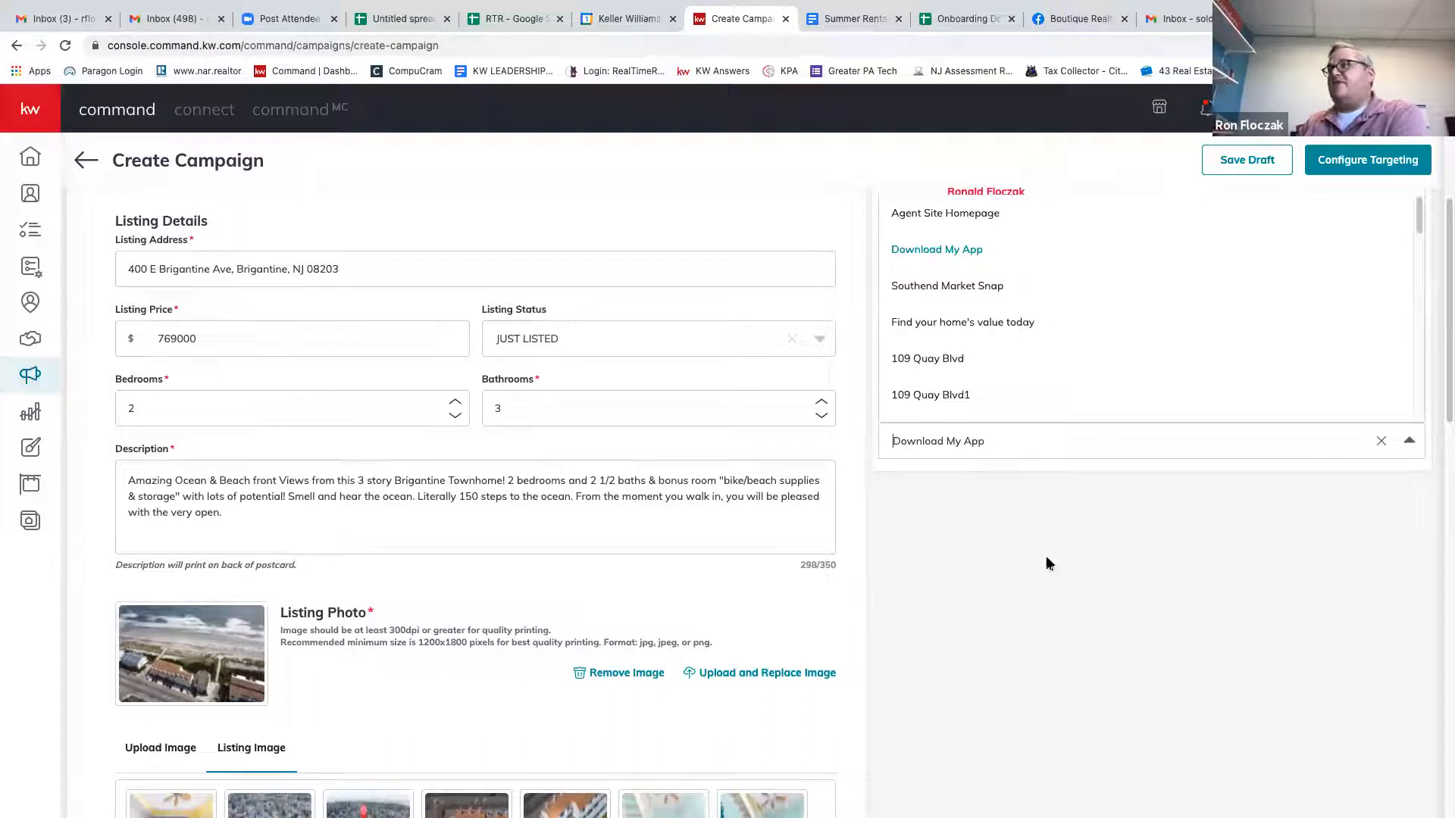
{"action": "left_click", "coordinate": [920, 252]}
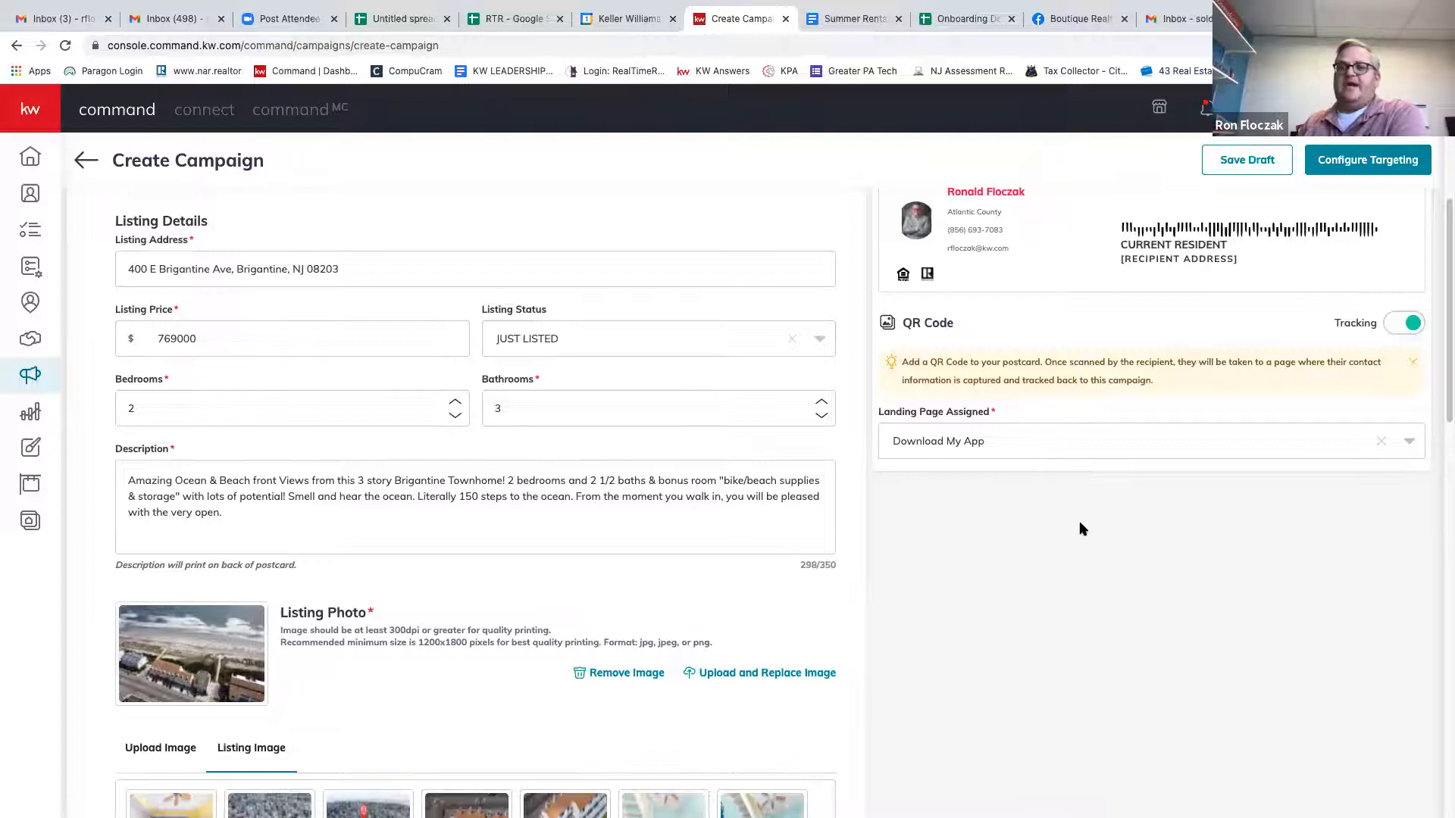
{"action": "scroll", "coordinate": [1080, 524], "scroll_direction": "up", "scroll_amount": 5}
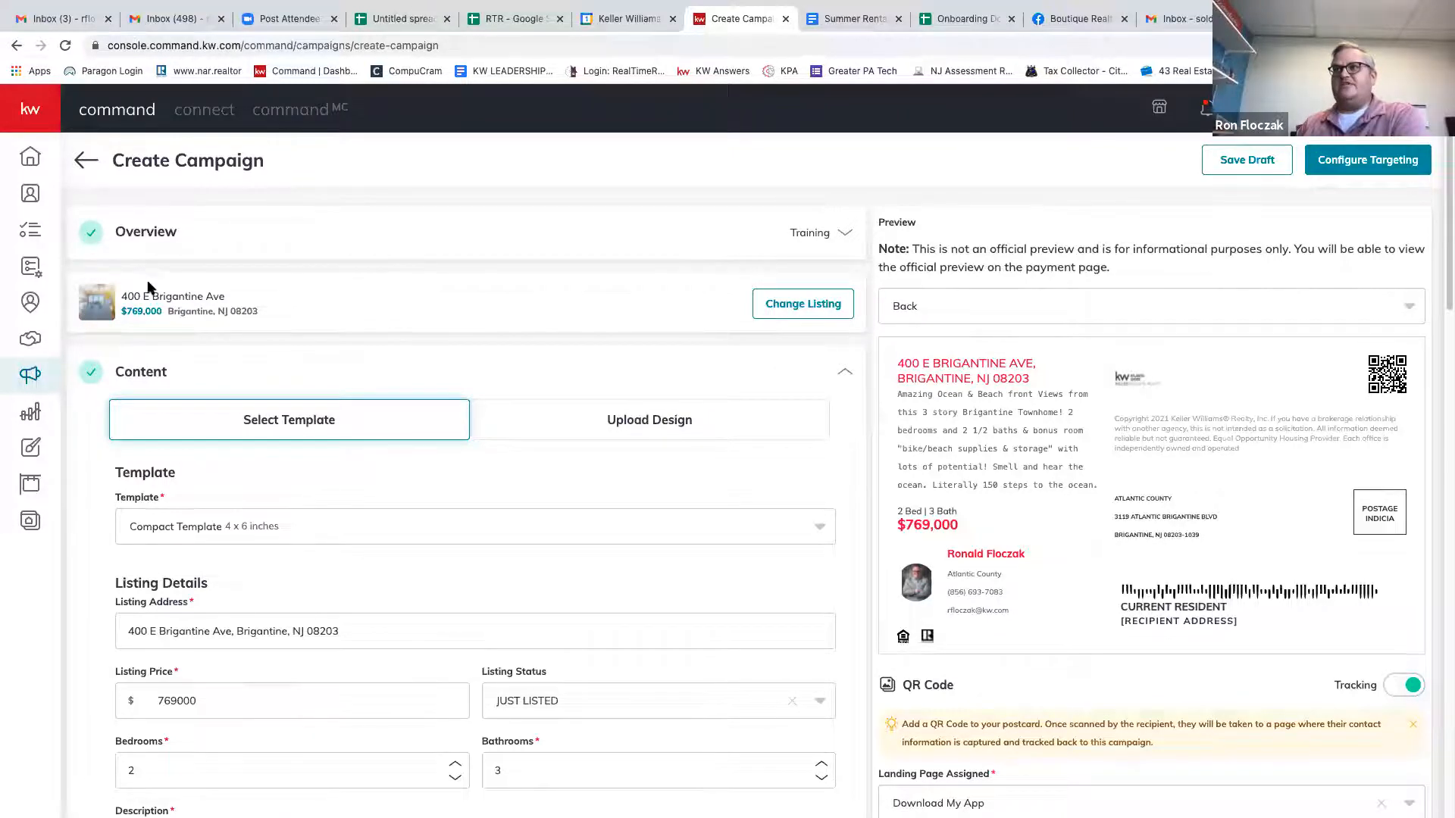
{"action": "scroll", "coordinate": [348, 390], "scroll_direction": "down", "scroll_amount": 3}
{"action": "scroll", "coordinate": [334, 302], "scroll_direction": "up", "scroll_amount": 1}
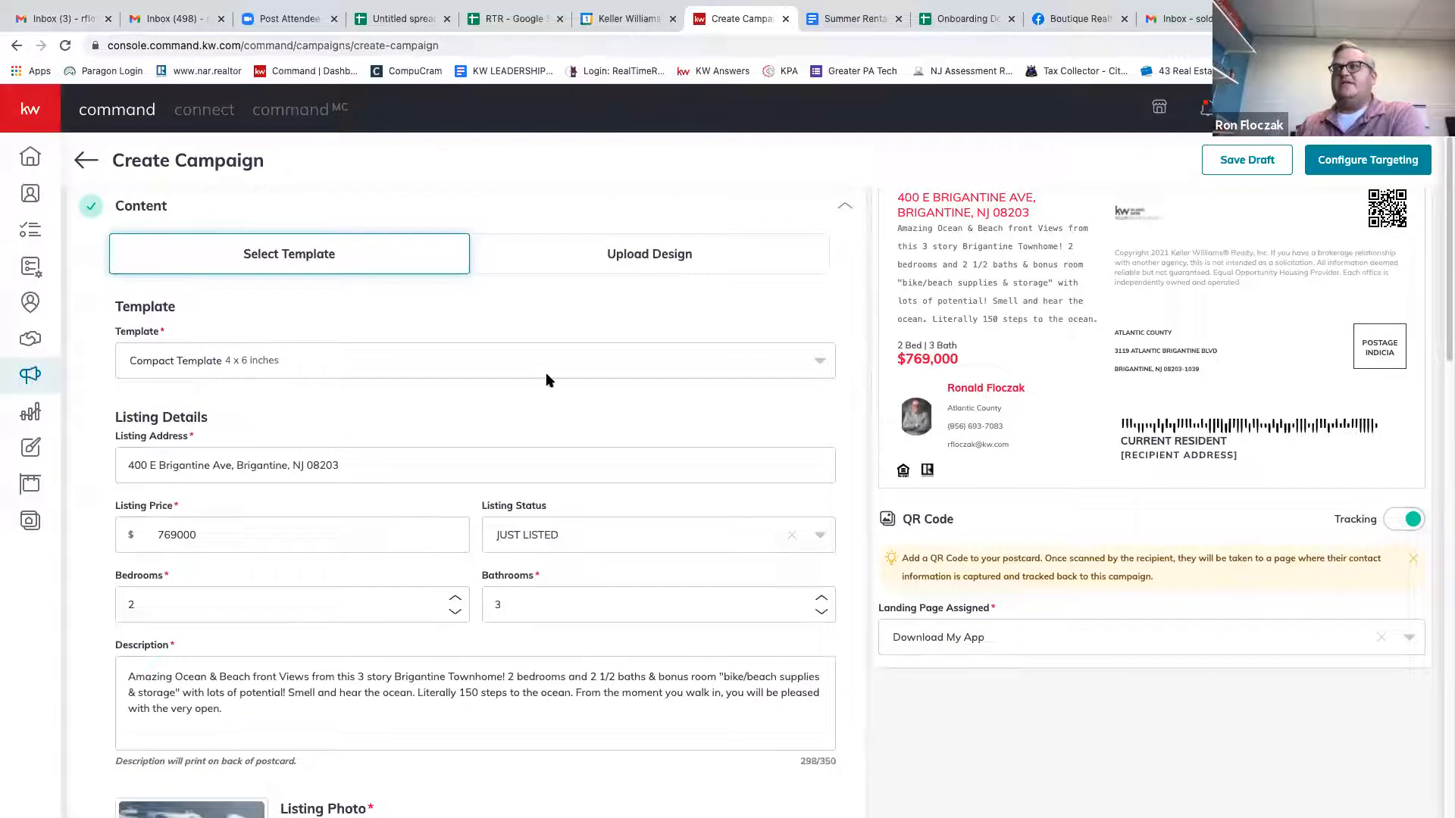
Switch the postcard template to Large Template - Contemporary 6 x 11 inches.
{"action": "left_click", "coordinate": [595, 367]}
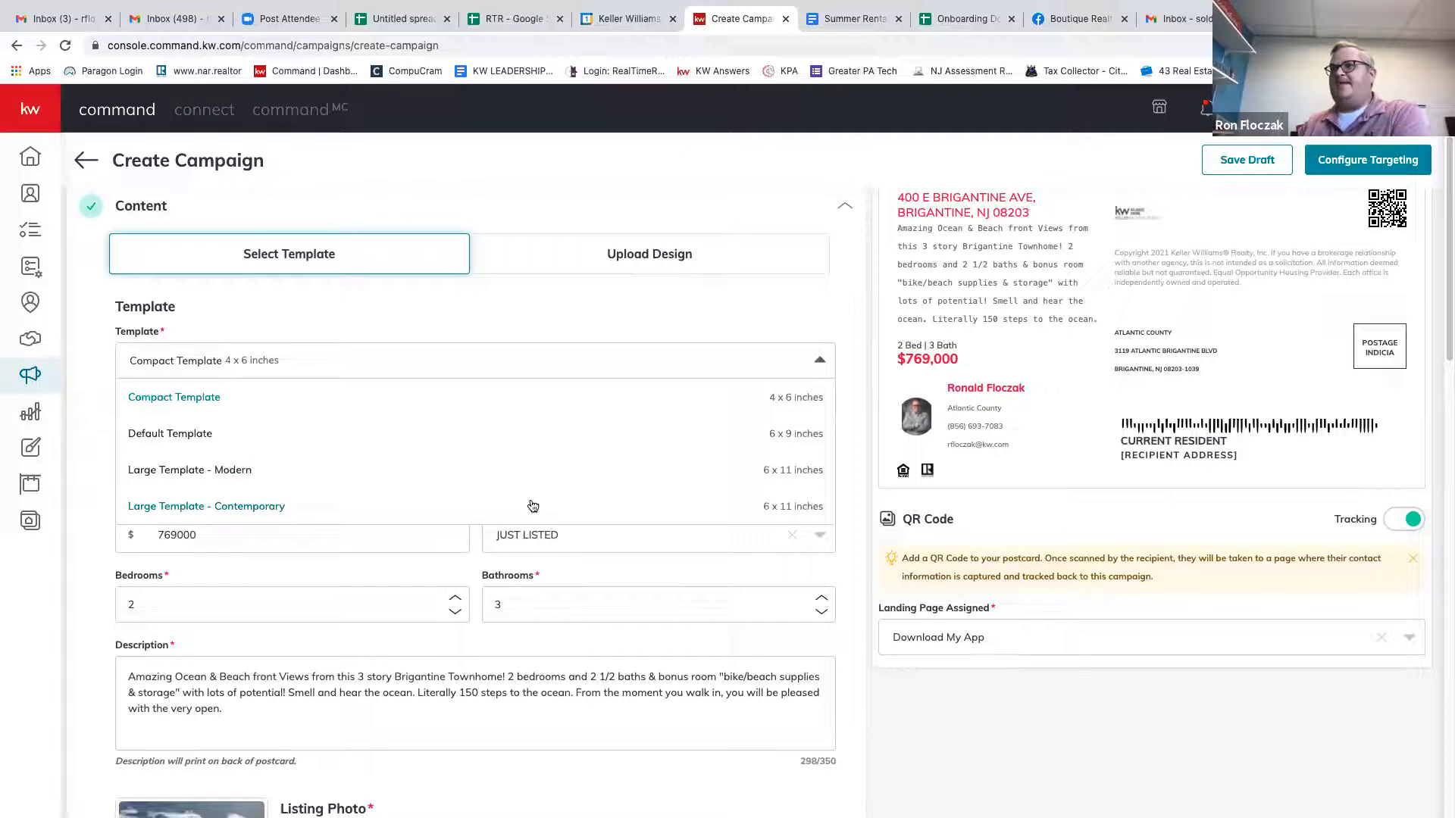
{"action": "right_click", "coordinate": [328, 507]}
{"action": "left_click", "coordinate": [304, 362]}
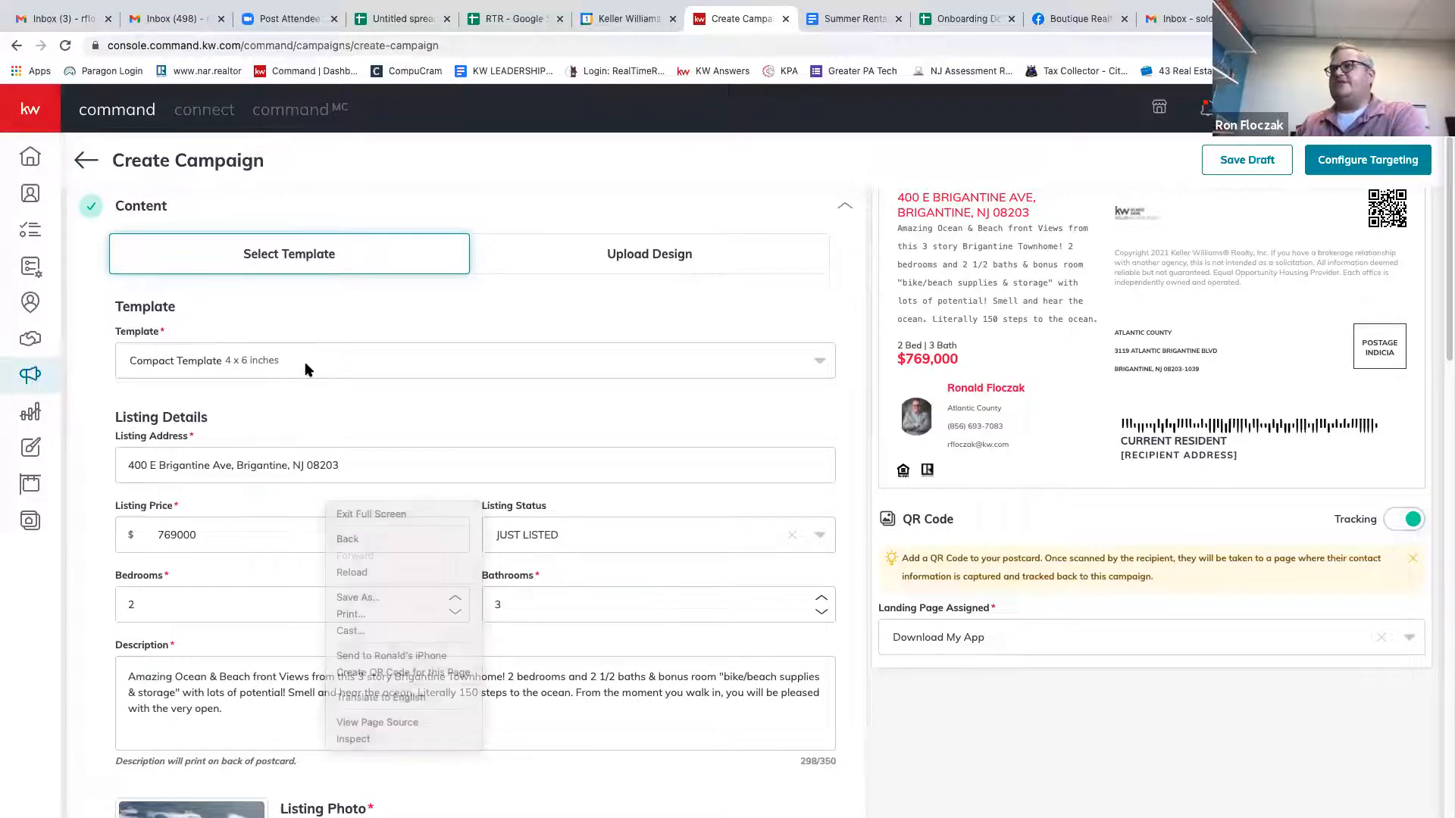
{"action": "left_click", "coordinate": [304, 362]}
{"action": "left_click", "coordinate": [328, 517]}
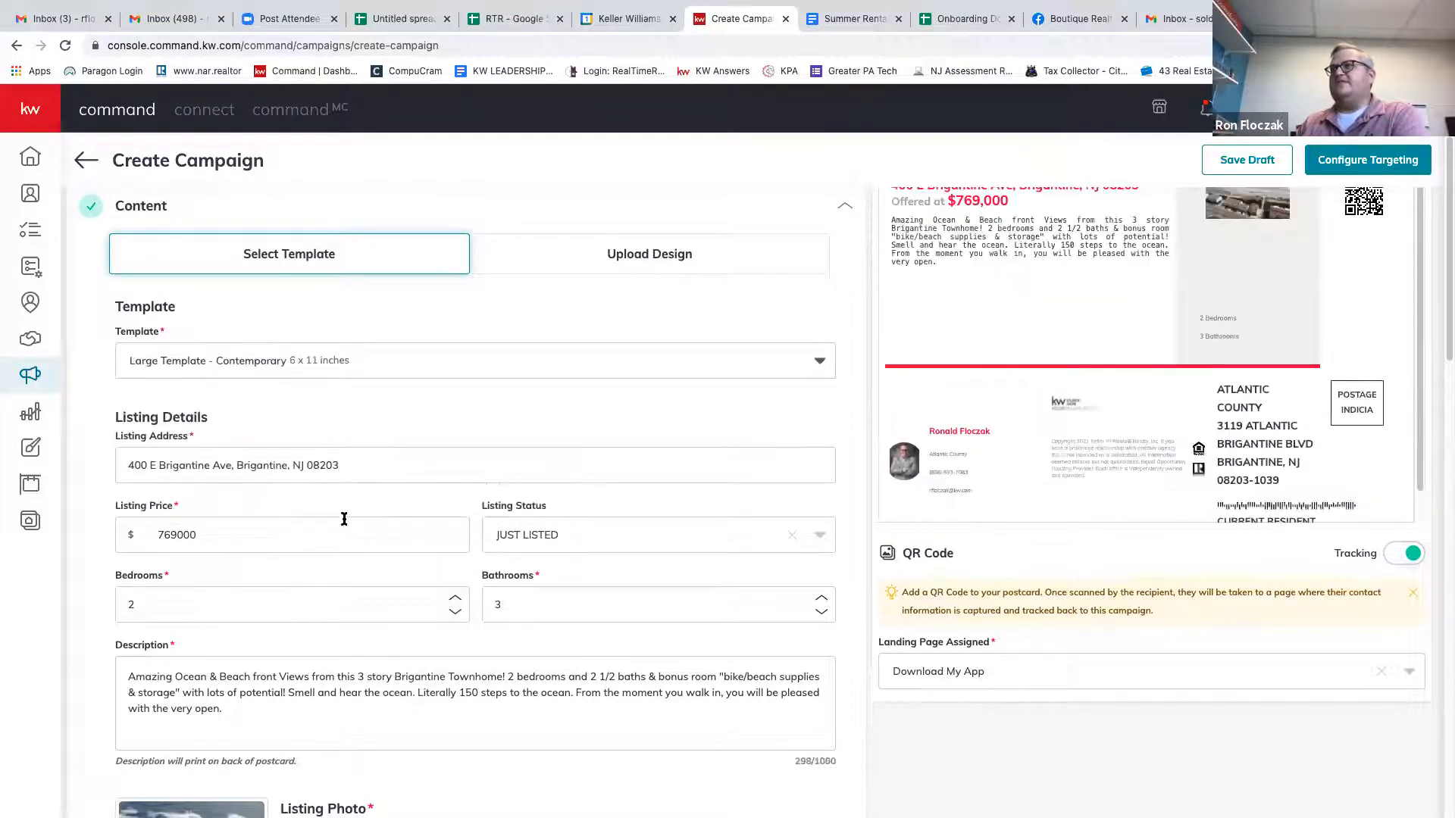
{"action": "scroll", "coordinate": [1220, 425], "scroll_direction": "up", "scroll_amount": 2}
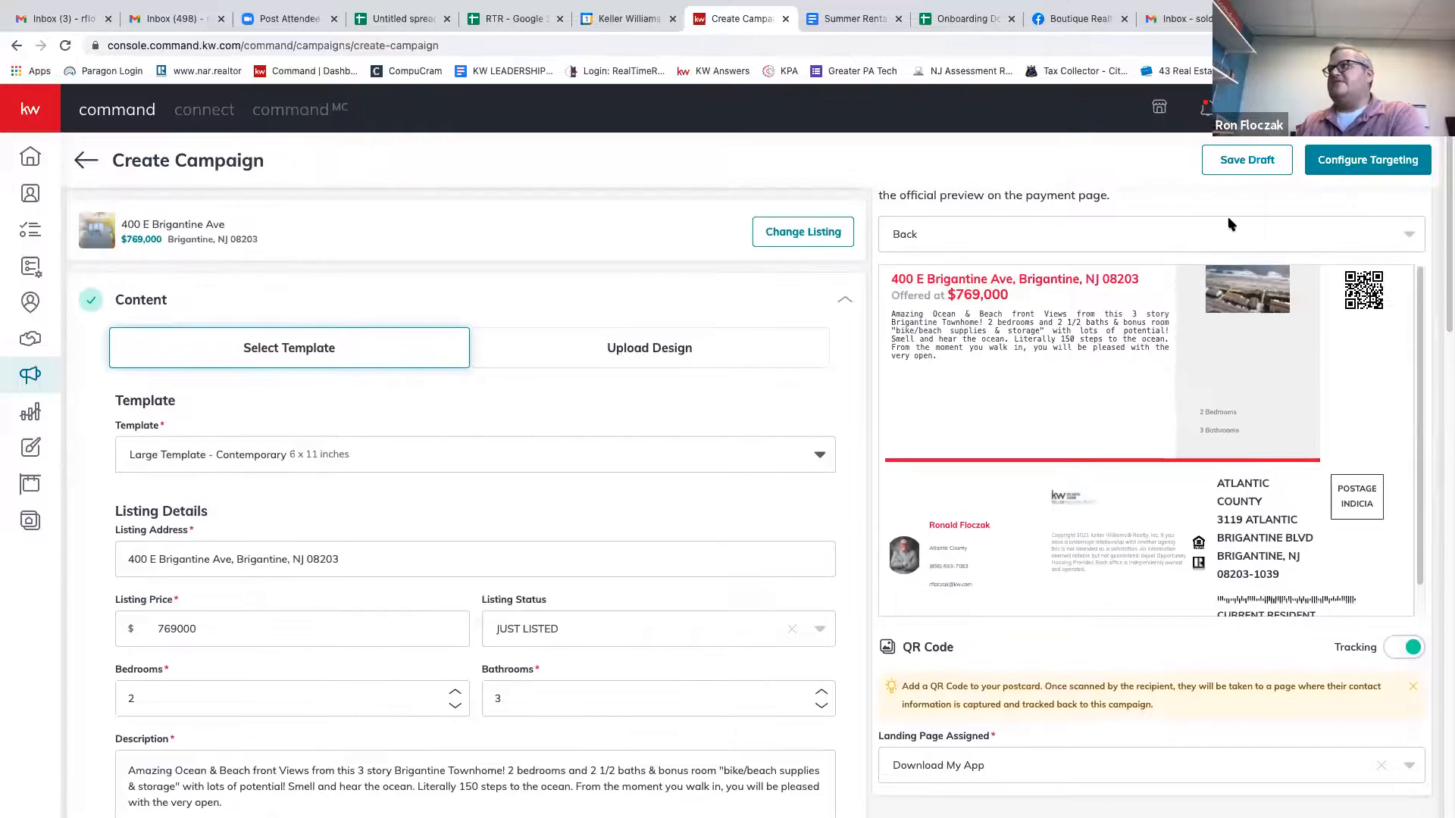
Set the preview to the postcard's front and scroll through it.
{"action": "left_click", "coordinate": [1230, 241]}
{"action": "left_click", "coordinate": [1061, 272]}
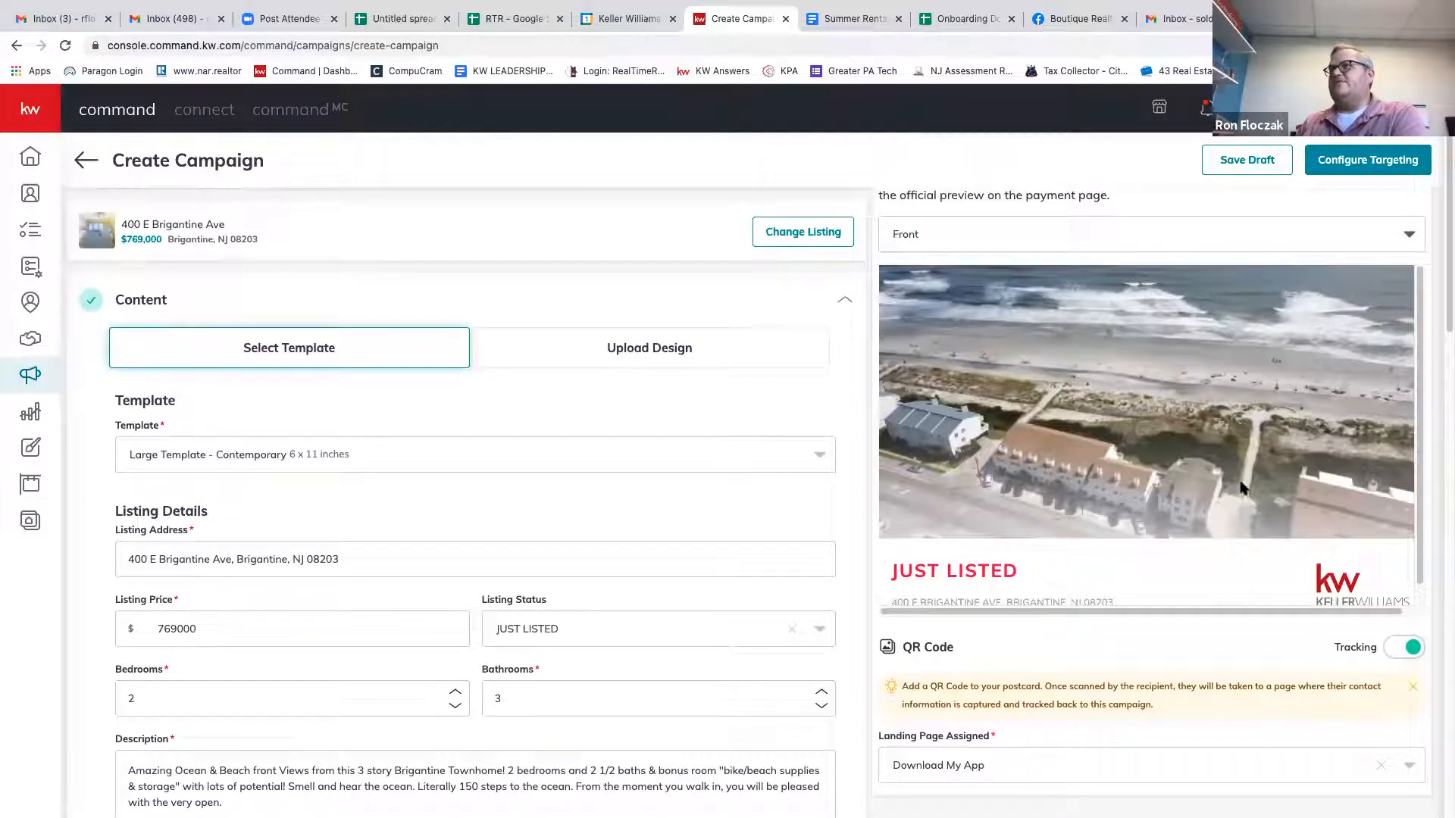
{"action": "scroll", "coordinate": [1064, 402], "scroll_direction": "down", "scroll_amount": 1}
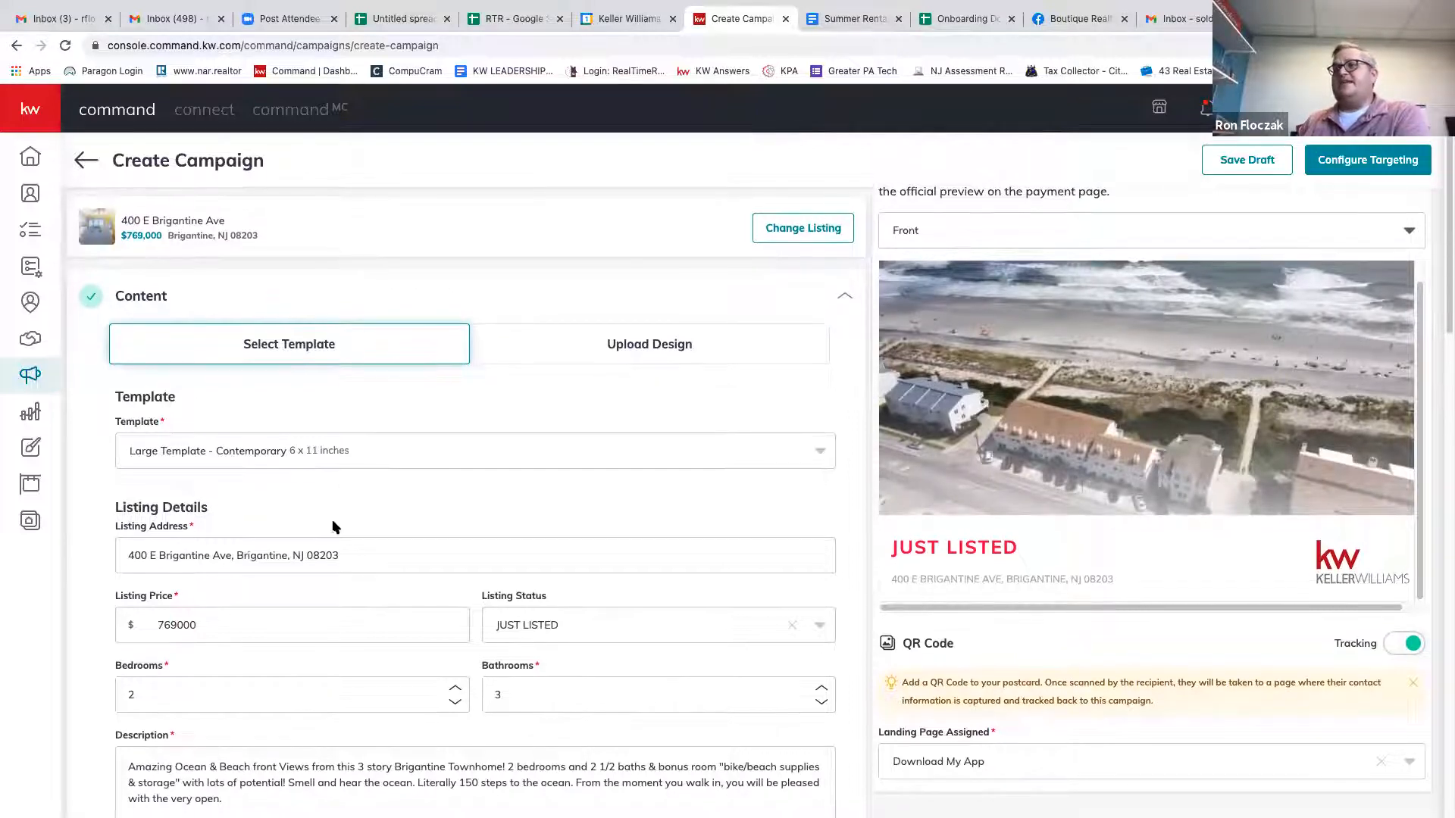
{"action": "scroll", "coordinate": [203, 395], "scroll_direction": "down", "scroll_amount": 5}
{"action": "scroll", "coordinate": [203, 395], "scroll_direction": "up", "scroll_amount": 1}
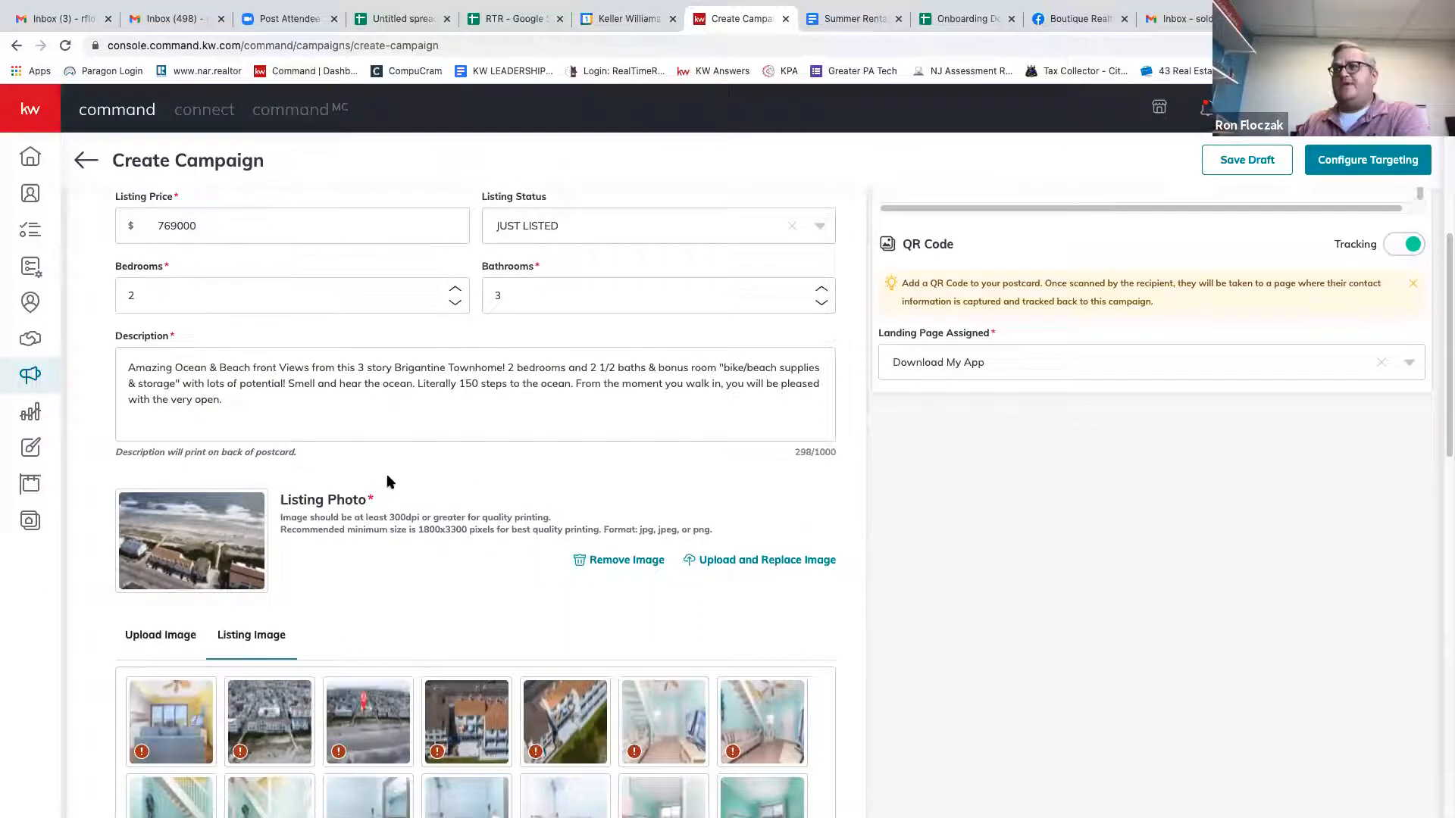
{"action": "scroll", "coordinate": [407, 534], "scroll_direction": "down", "scroll_amount": 2}
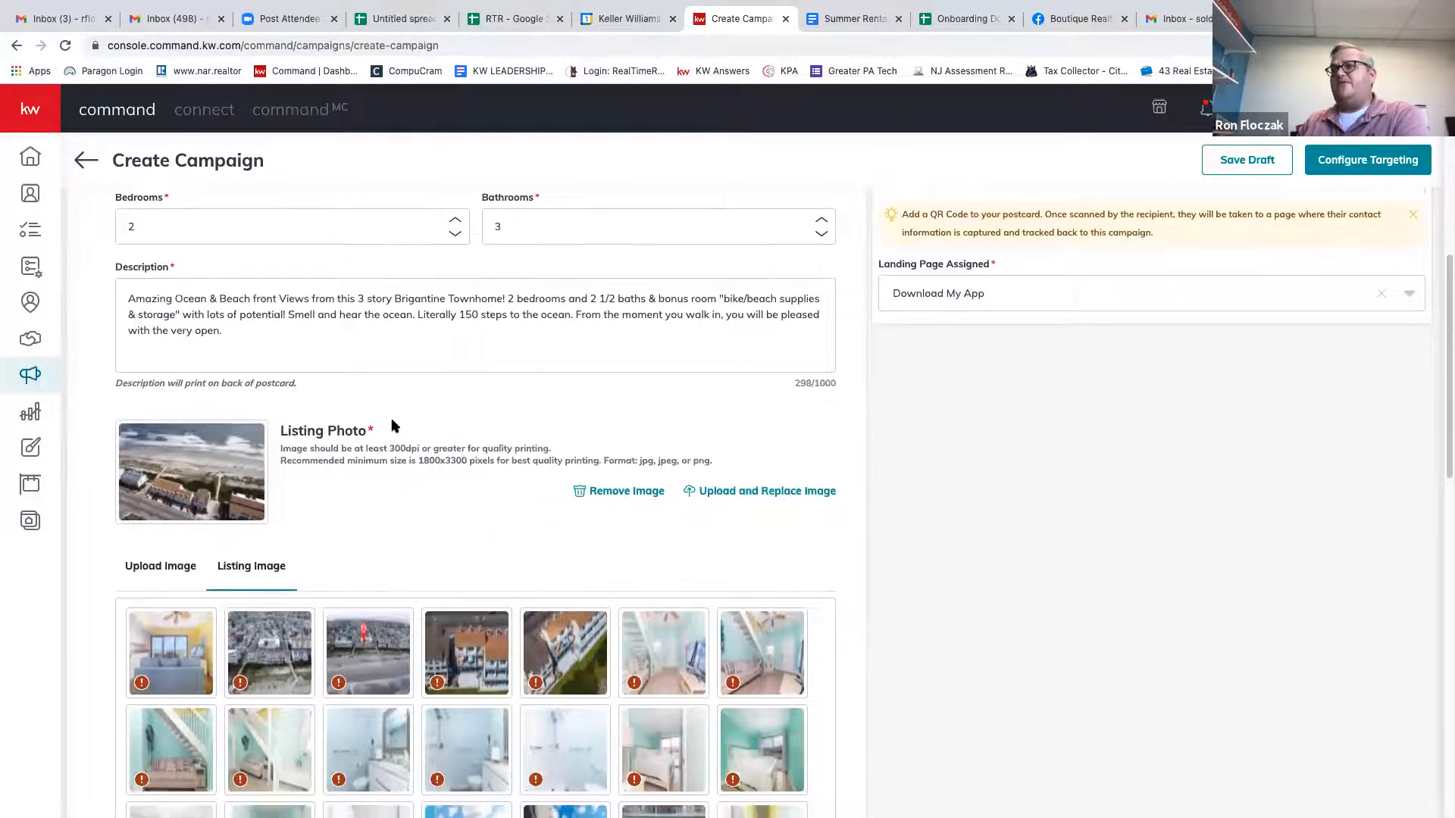
Expand Market Center, Targeting and Budget: 100 postcards, Standard $0.92 postage, $92.00 estimate.
{"action": "scroll", "coordinate": [394, 426], "scroll_direction": "down", "scroll_amount": 4}
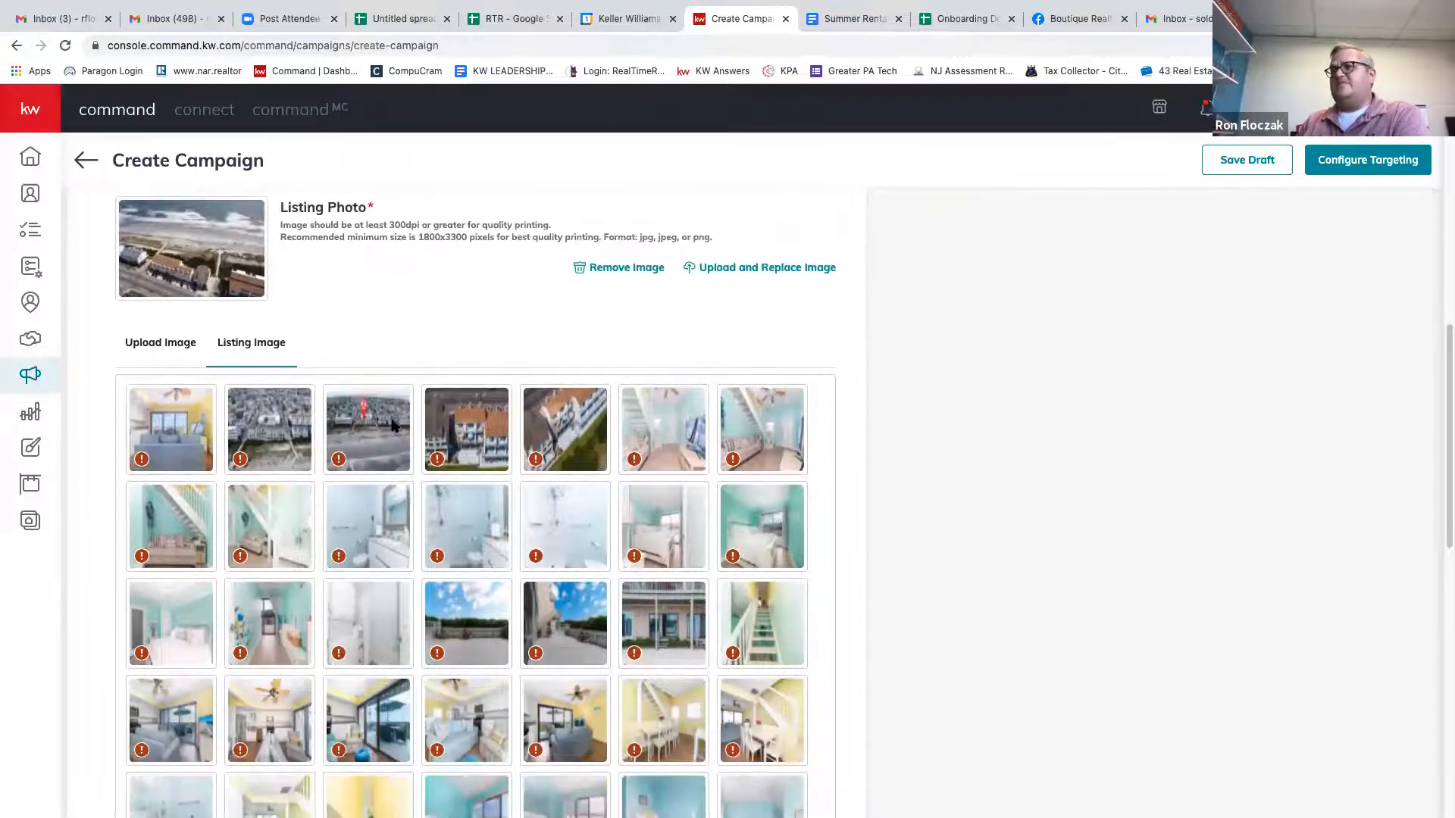
{"action": "scroll", "coordinate": [393, 427], "scroll_direction": "down", "scroll_amount": 1}
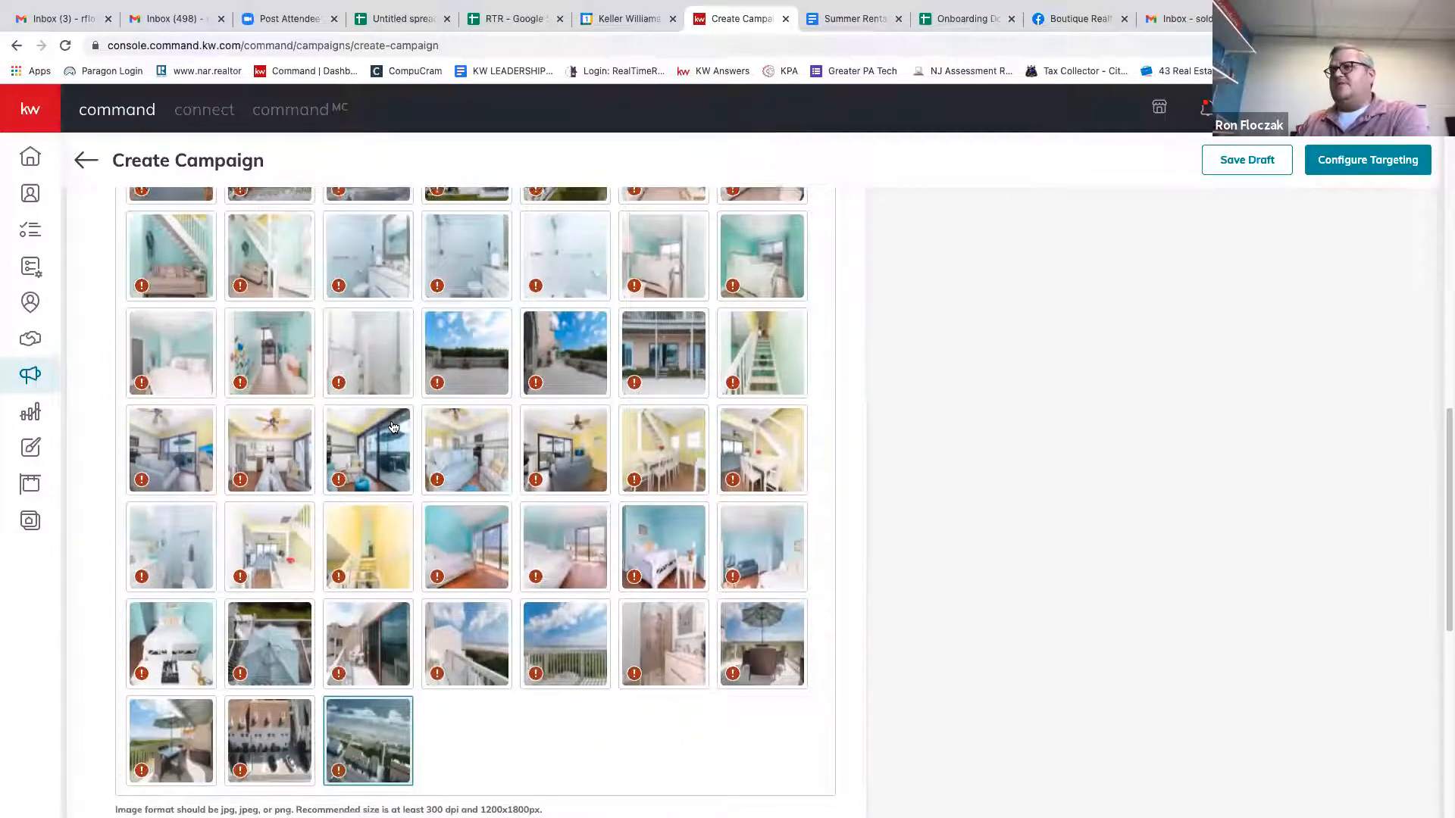
{"action": "scroll", "coordinate": [393, 427], "scroll_direction": "down", "scroll_amount": 7}
{"action": "scroll", "coordinate": [394, 426], "scroll_direction": "down", "scroll_amount": 1}
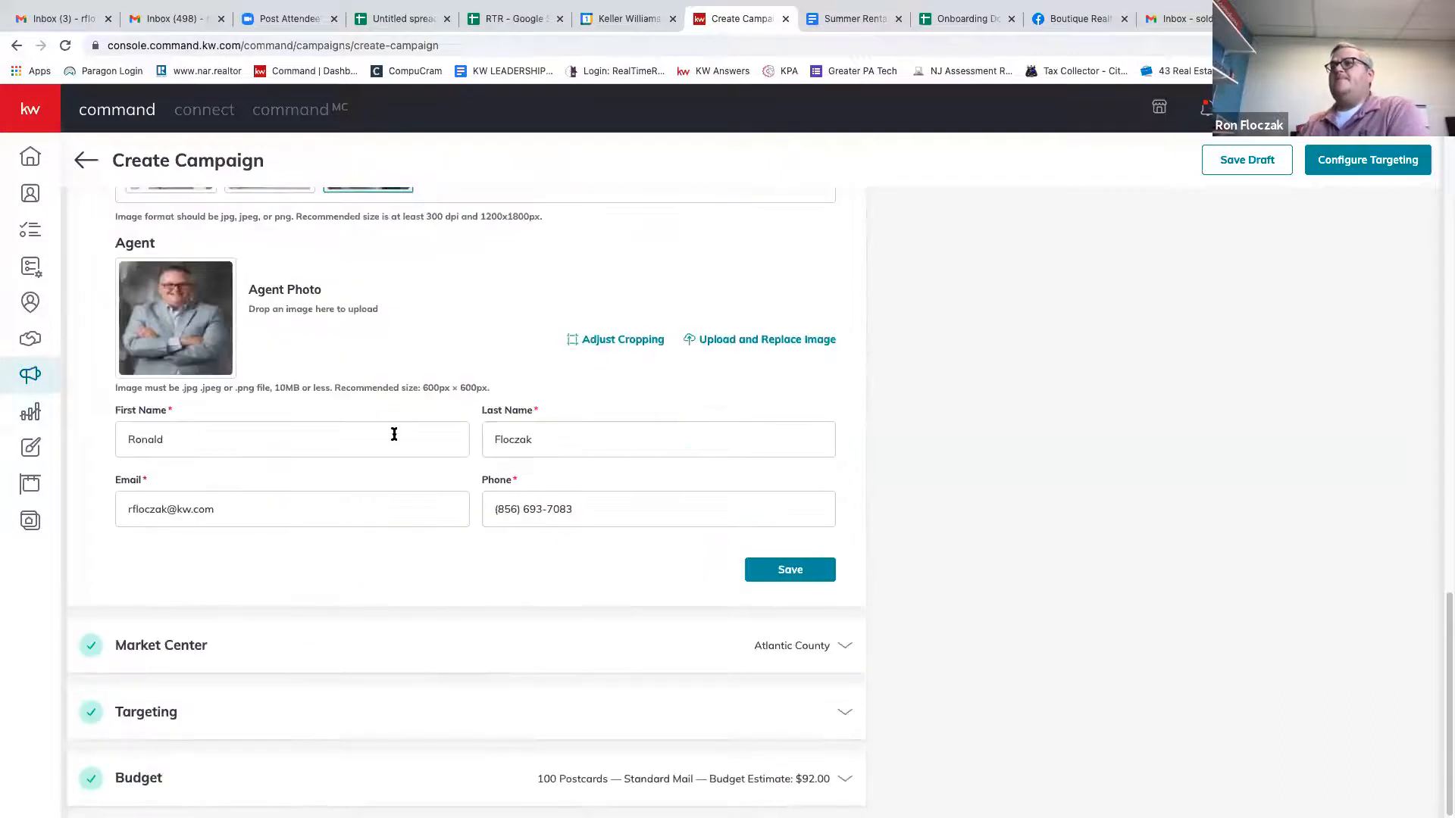
{"action": "left_click", "coordinate": [371, 621]}
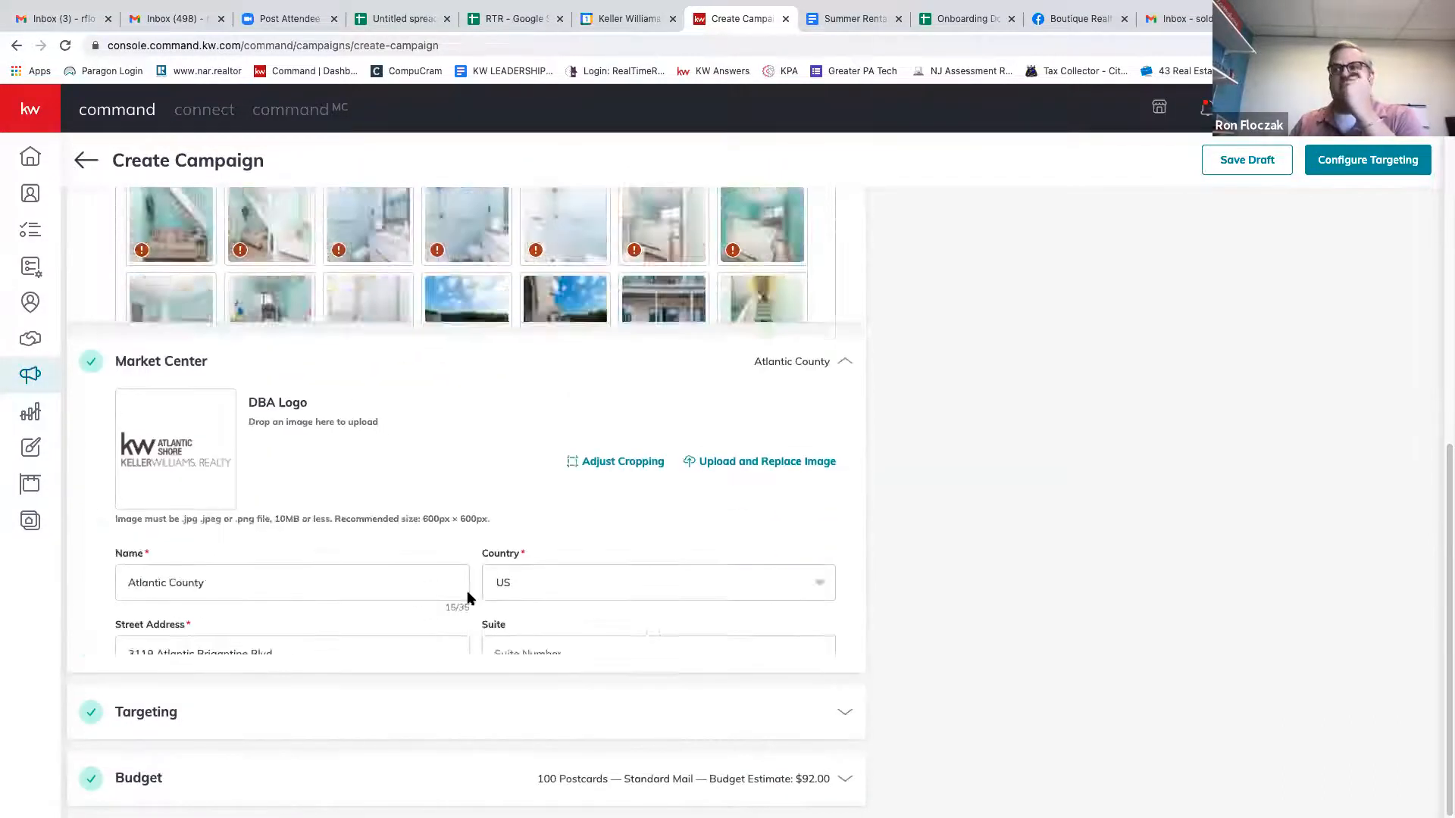
{"action": "left_click", "coordinate": [233, 718]}
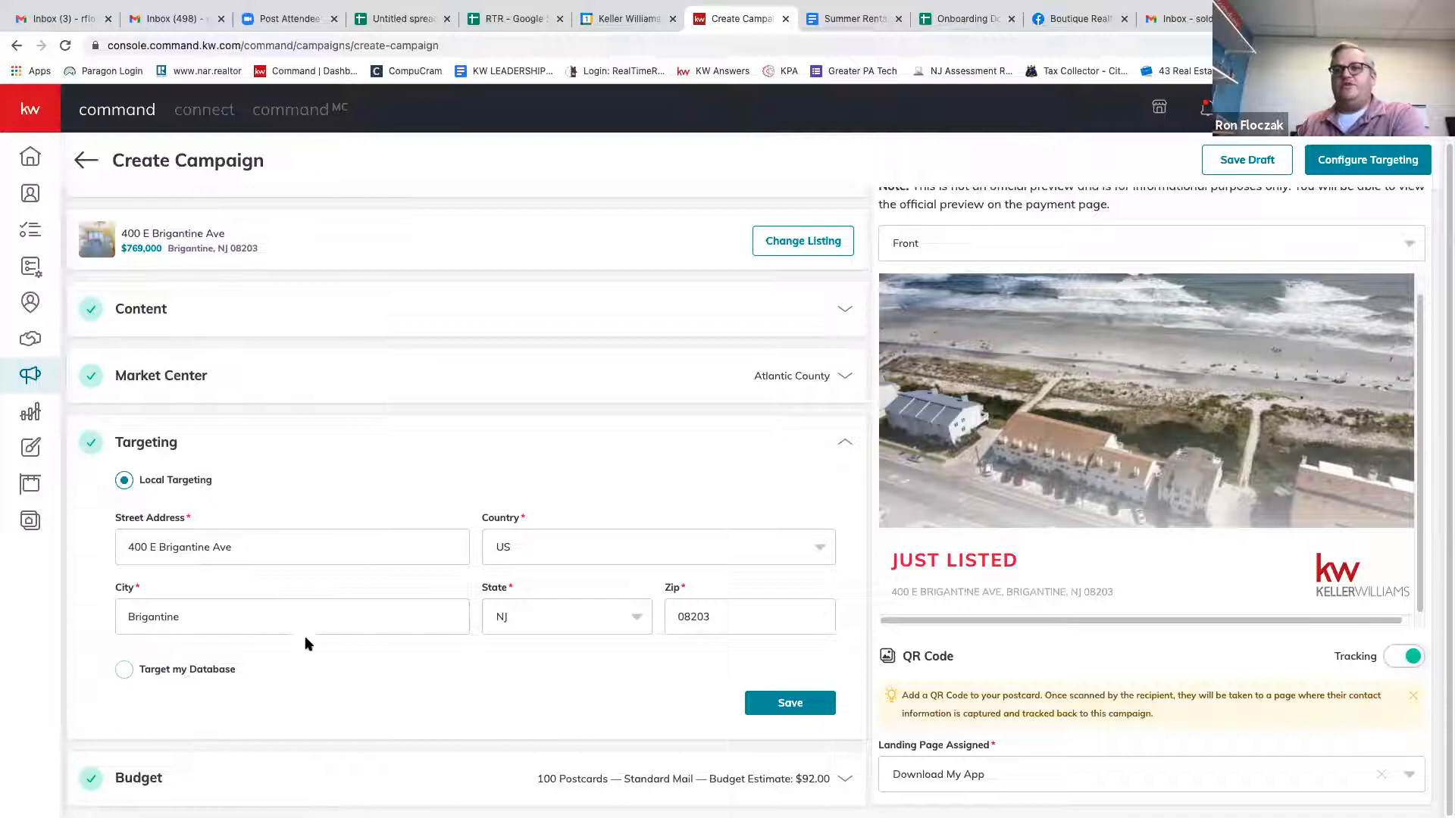
{"action": "left_click", "coordinate": [342, 788]}
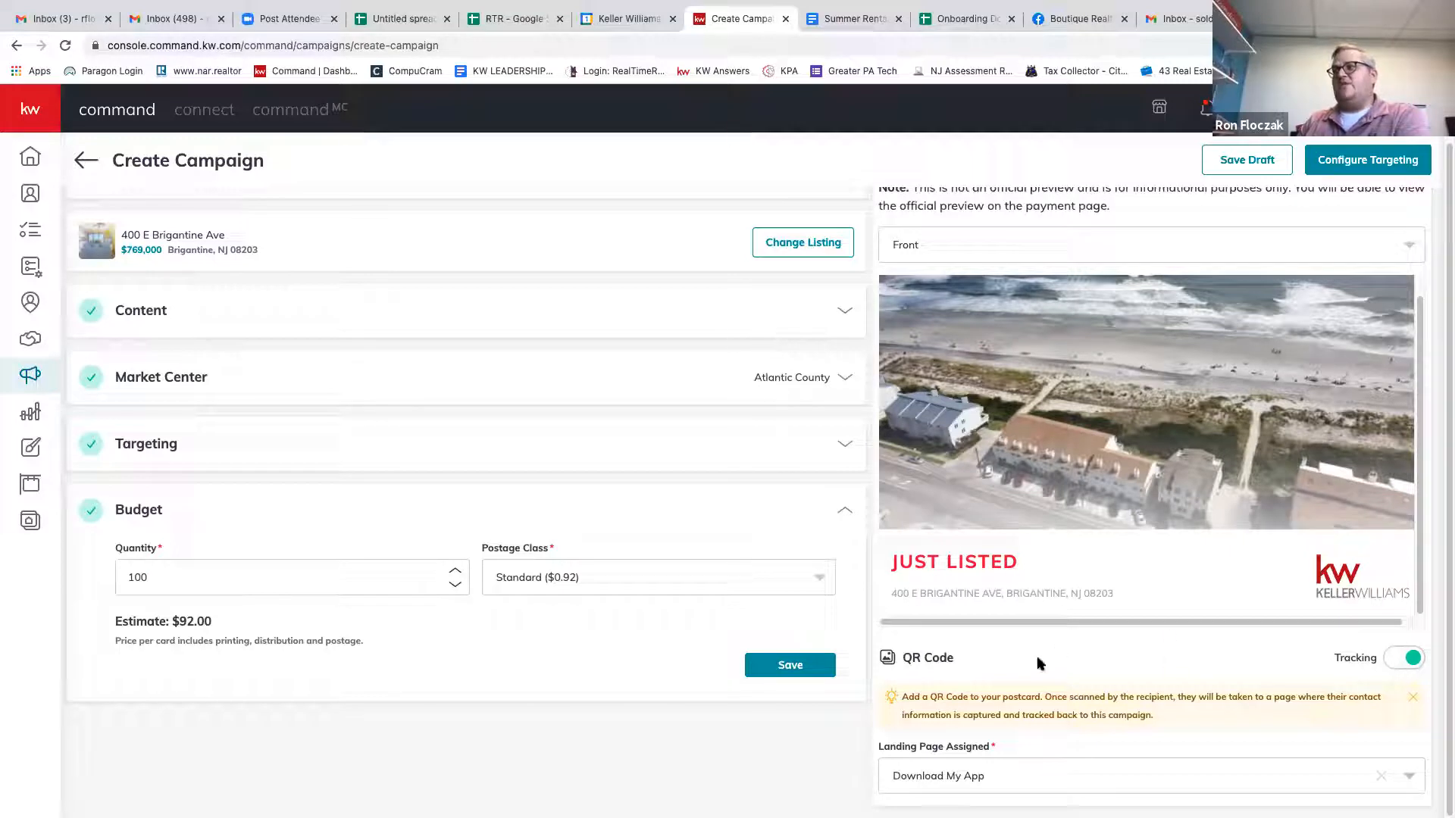
Go to Configure Targeting, using the low-resolution photo anyway and confirming campaign creation.
{"action": "left_click", "coordinate": [1339, 169]}
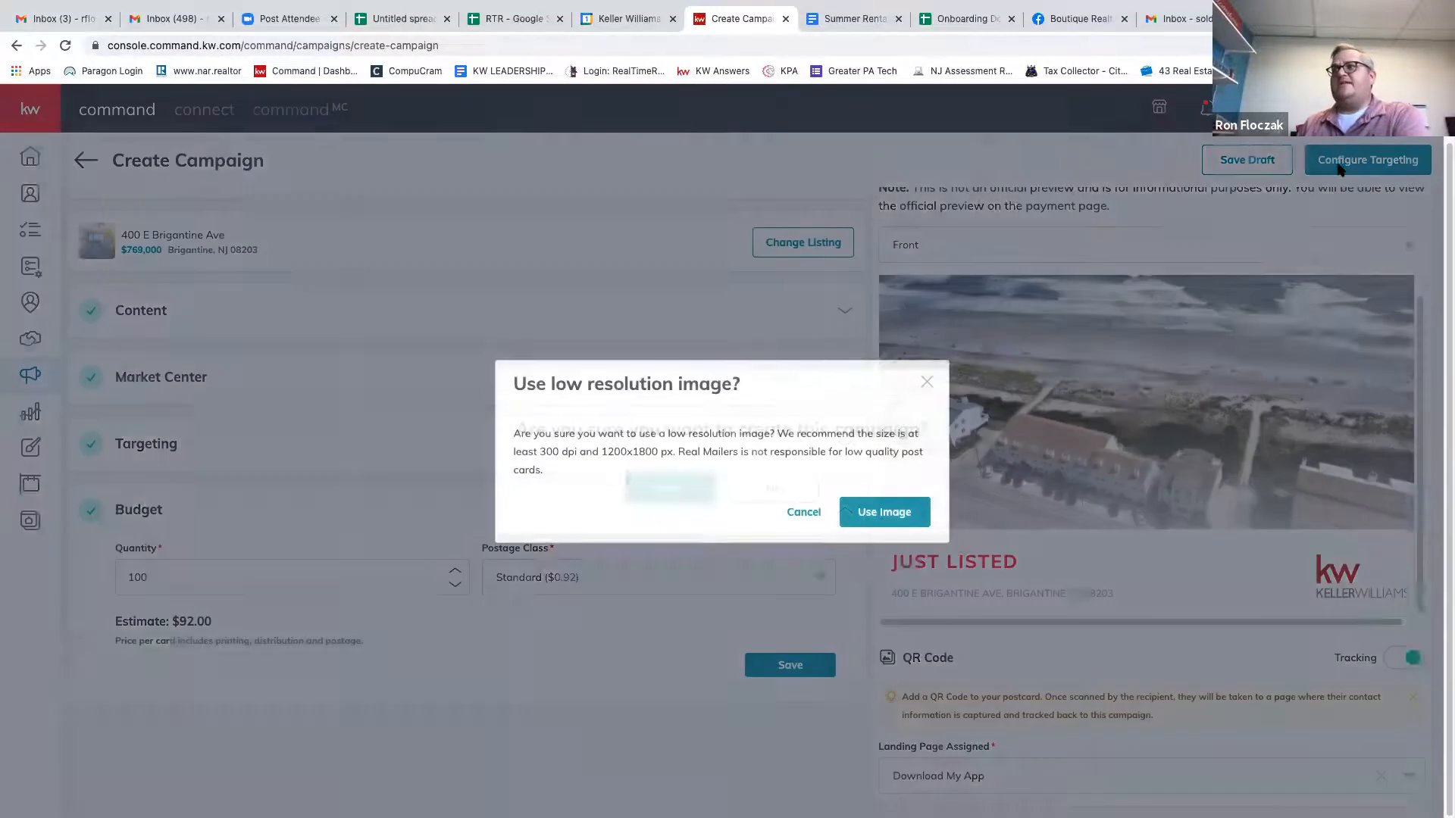
{"action": "left_click", "coordinate": [910, 512]}
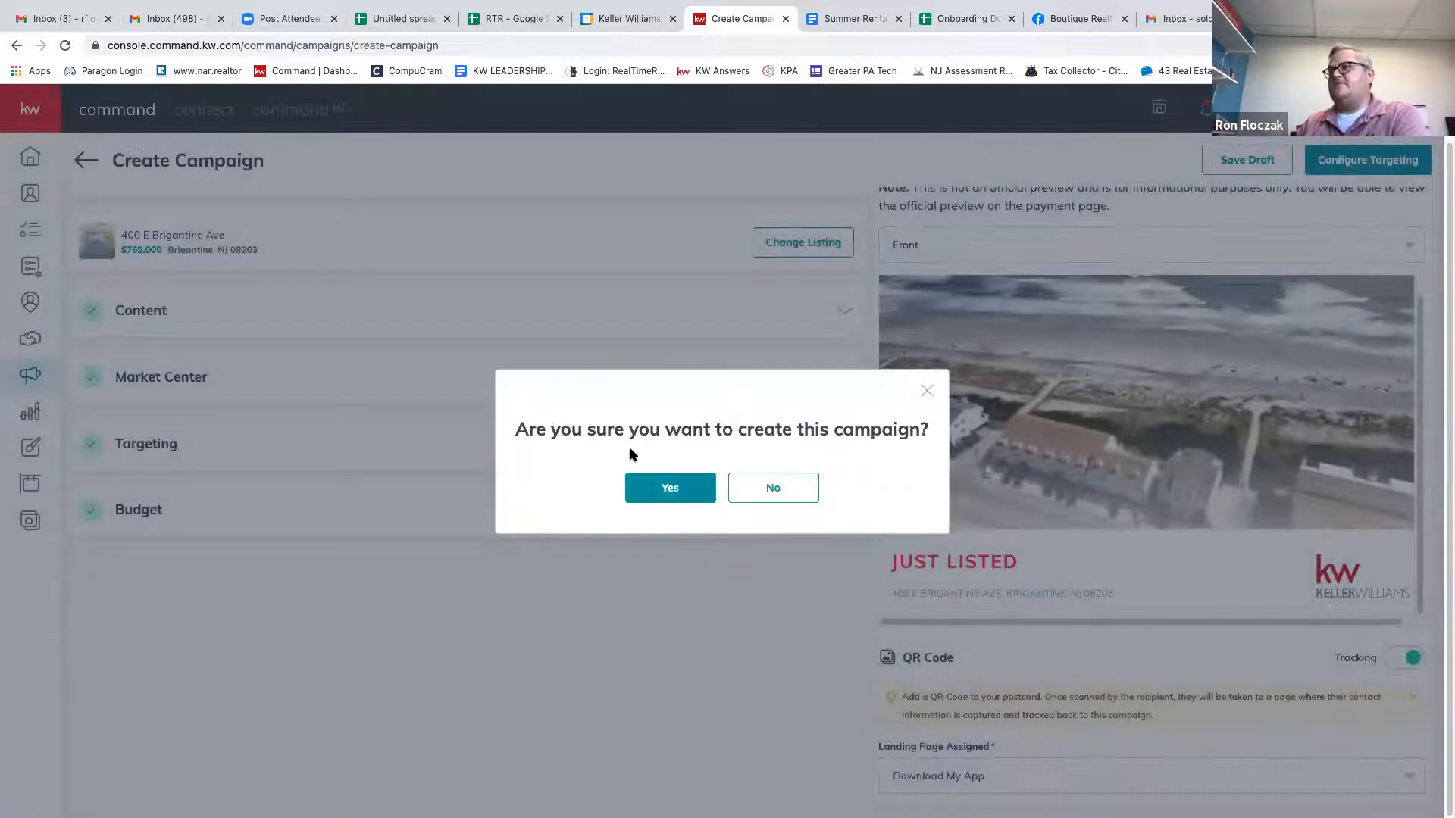
{"action": "left_click", "coordinate": [665, 487]}
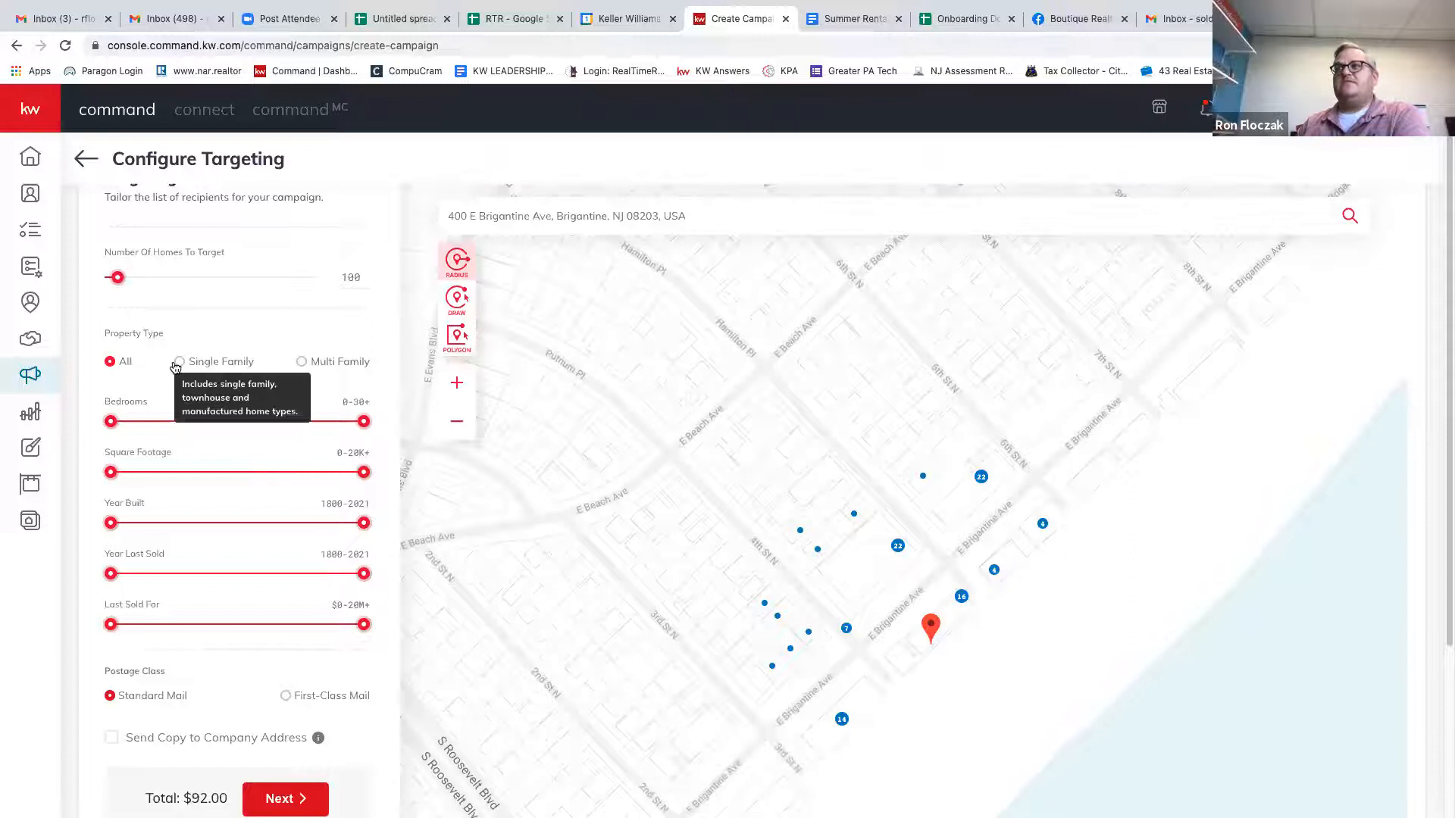
Inspect the 14-, 16- and 22-unit buildings on E Brigantine Ave on the map.
{"action": "mouse_move", "coordinate": [304, 363]}
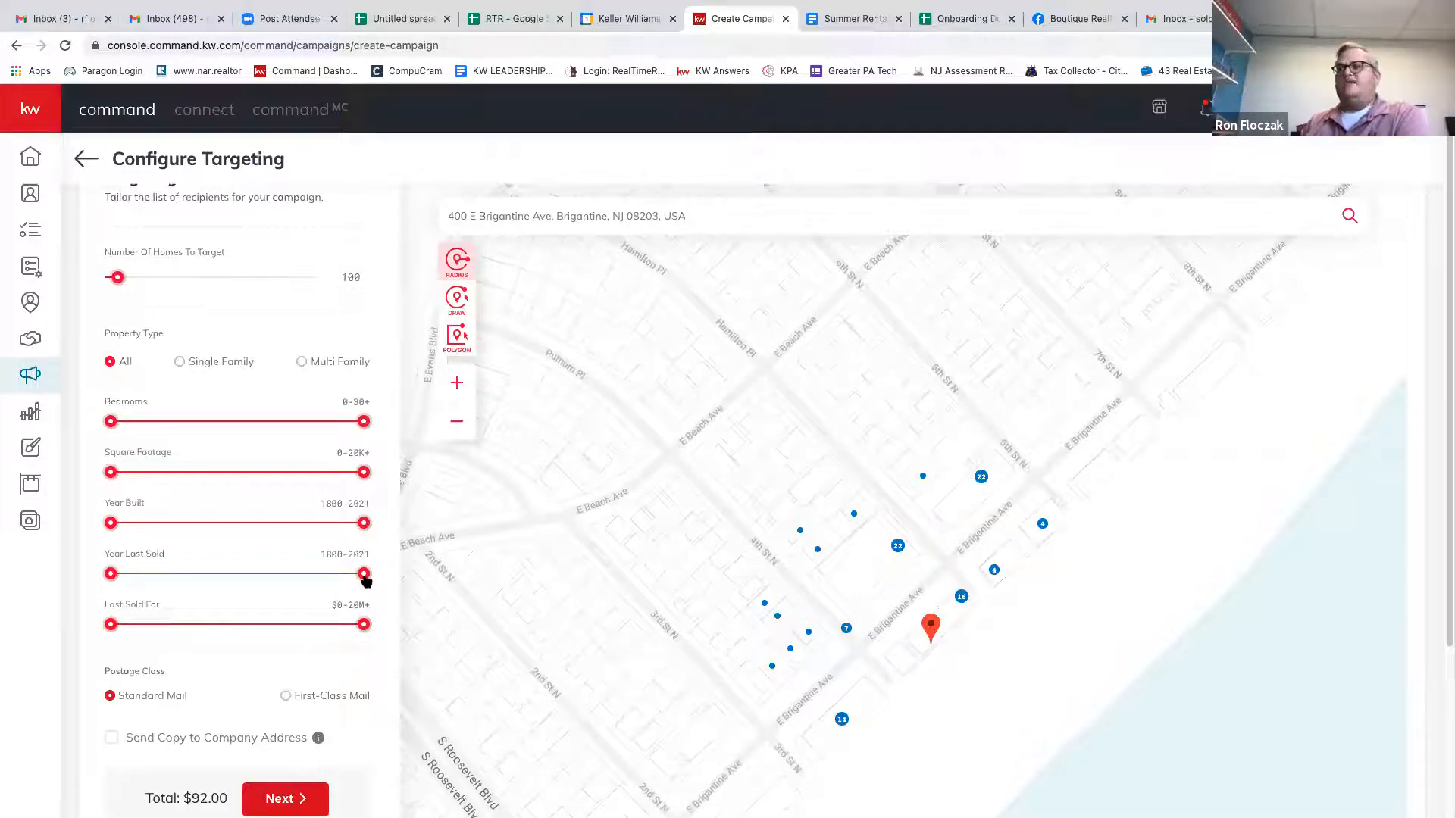
{"action": "left_click", "coordinate": [842, 721]}
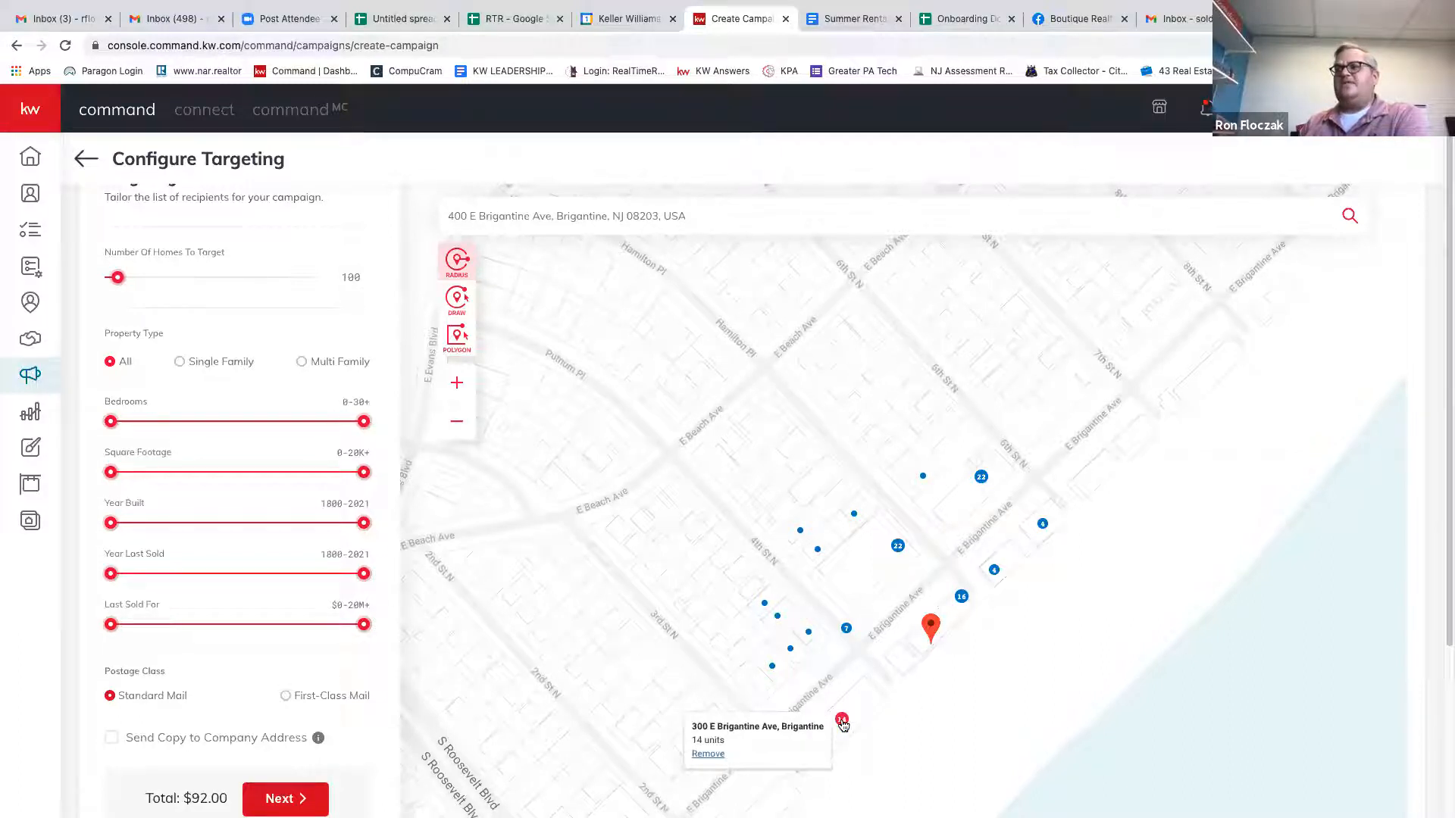
{"action": "left_click", "coordinate": [962, 598]}
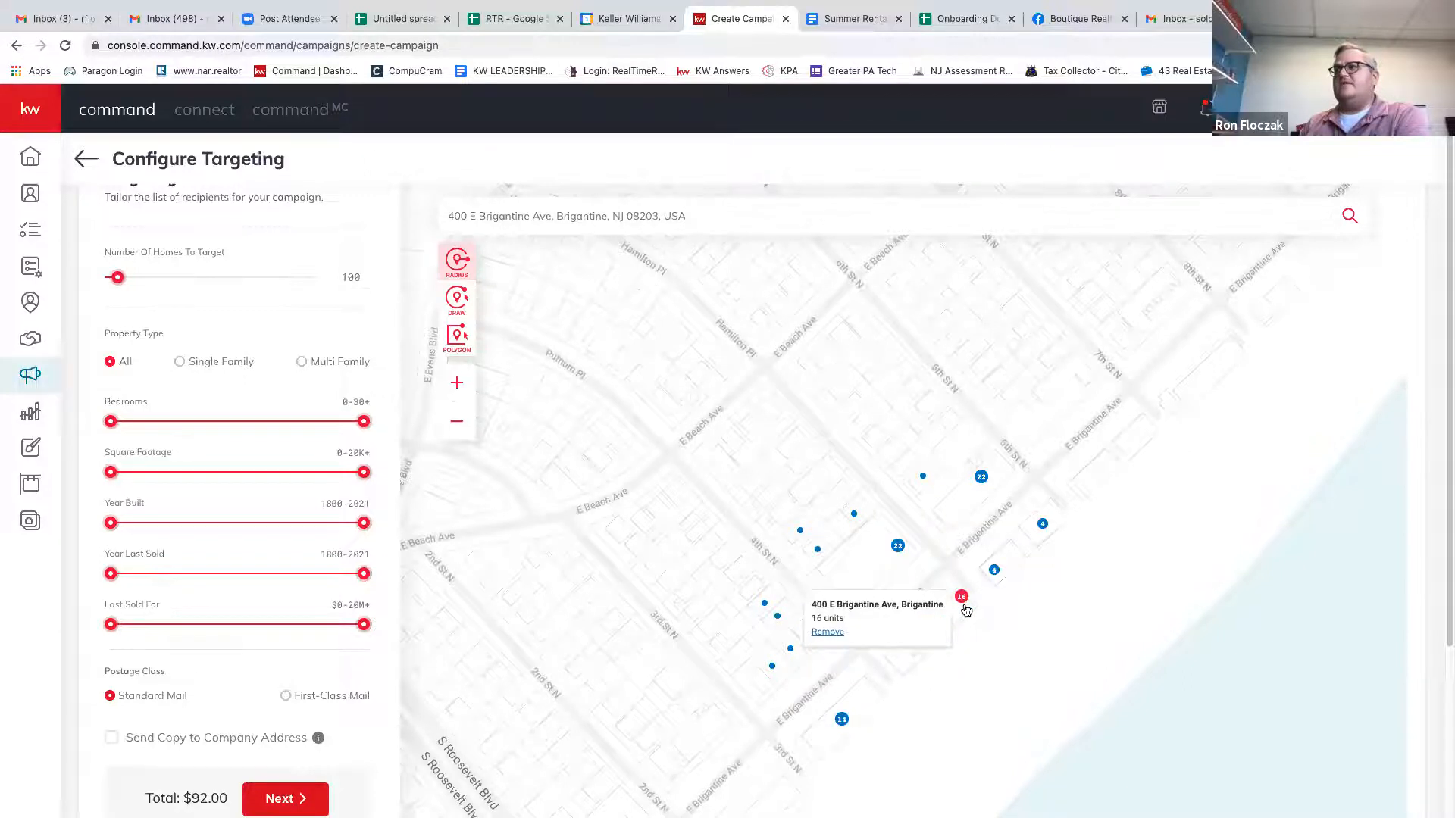
{"action": "left_click", "coordinate": [899, 547]}
{"action": "left_click", "coordinate": [910, 539]}
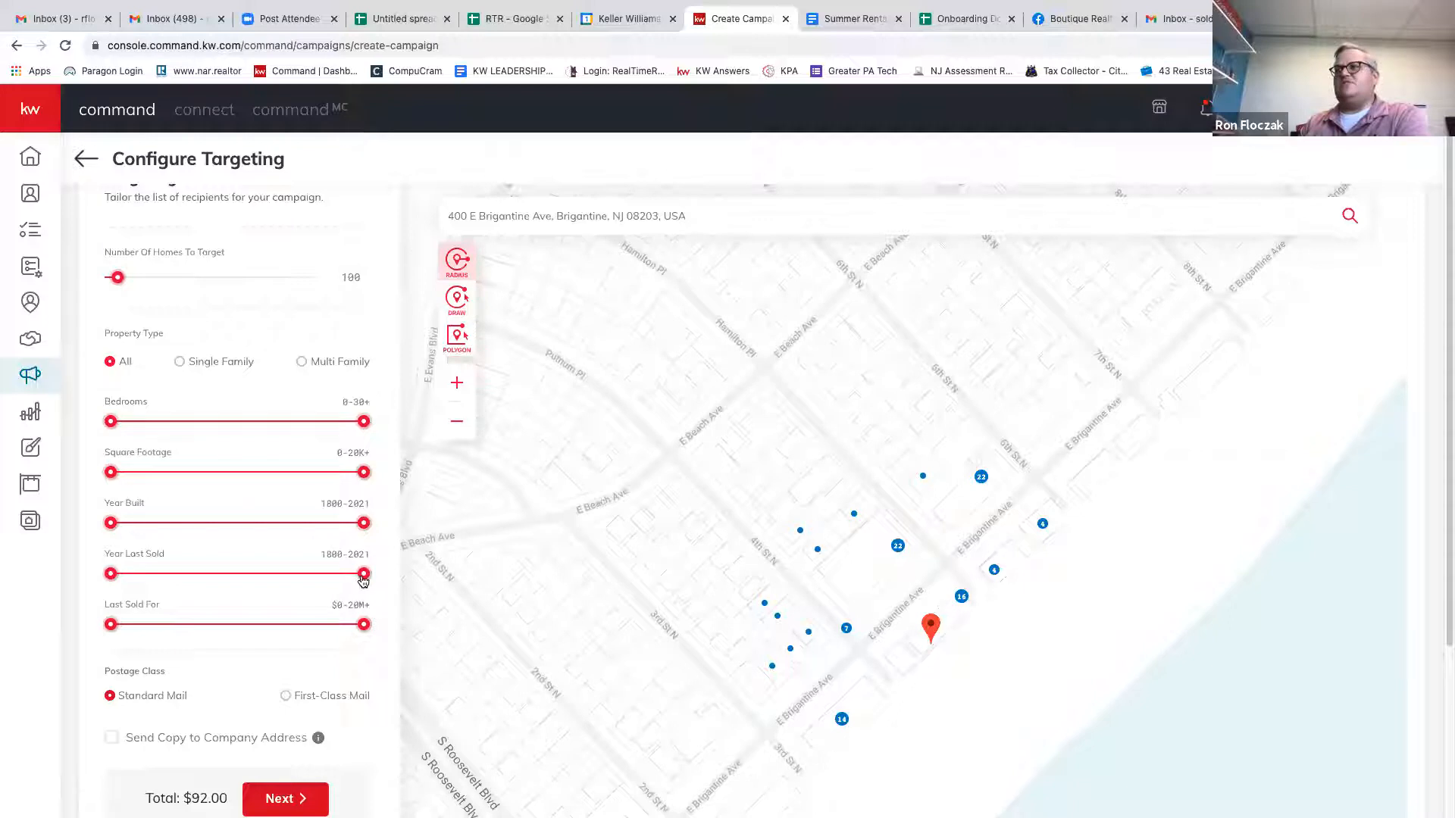
Narrow Year Last Sold to 1800–2008 and shift the map slightly upward.
{"action": "left_click_drag", "start_coordinate": [365, 580], "coordinate": [360, 582]}
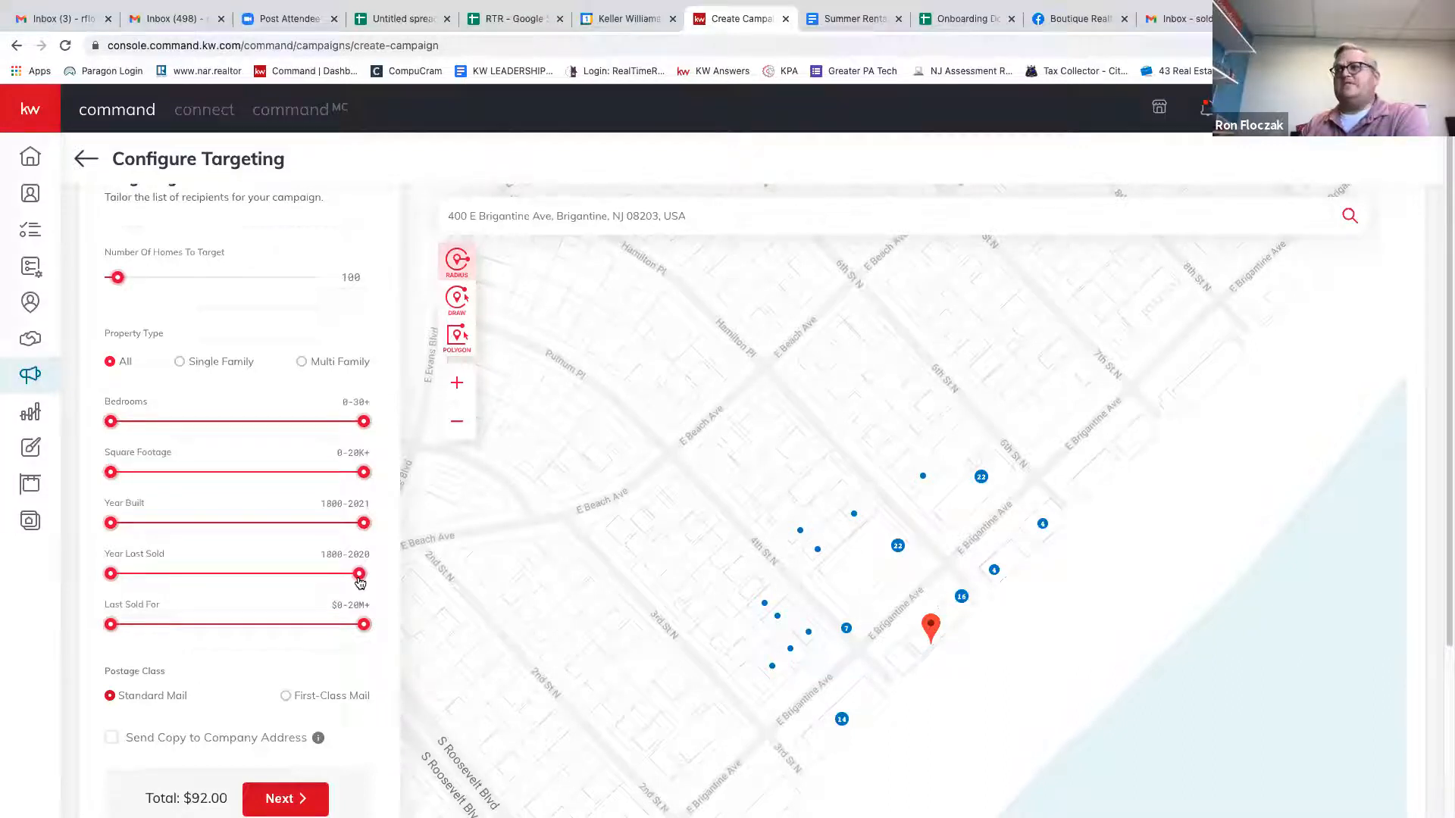
{"action": "left_click_drag", "start_coordinate": [353, 582], "coordinate": [283, 586]}
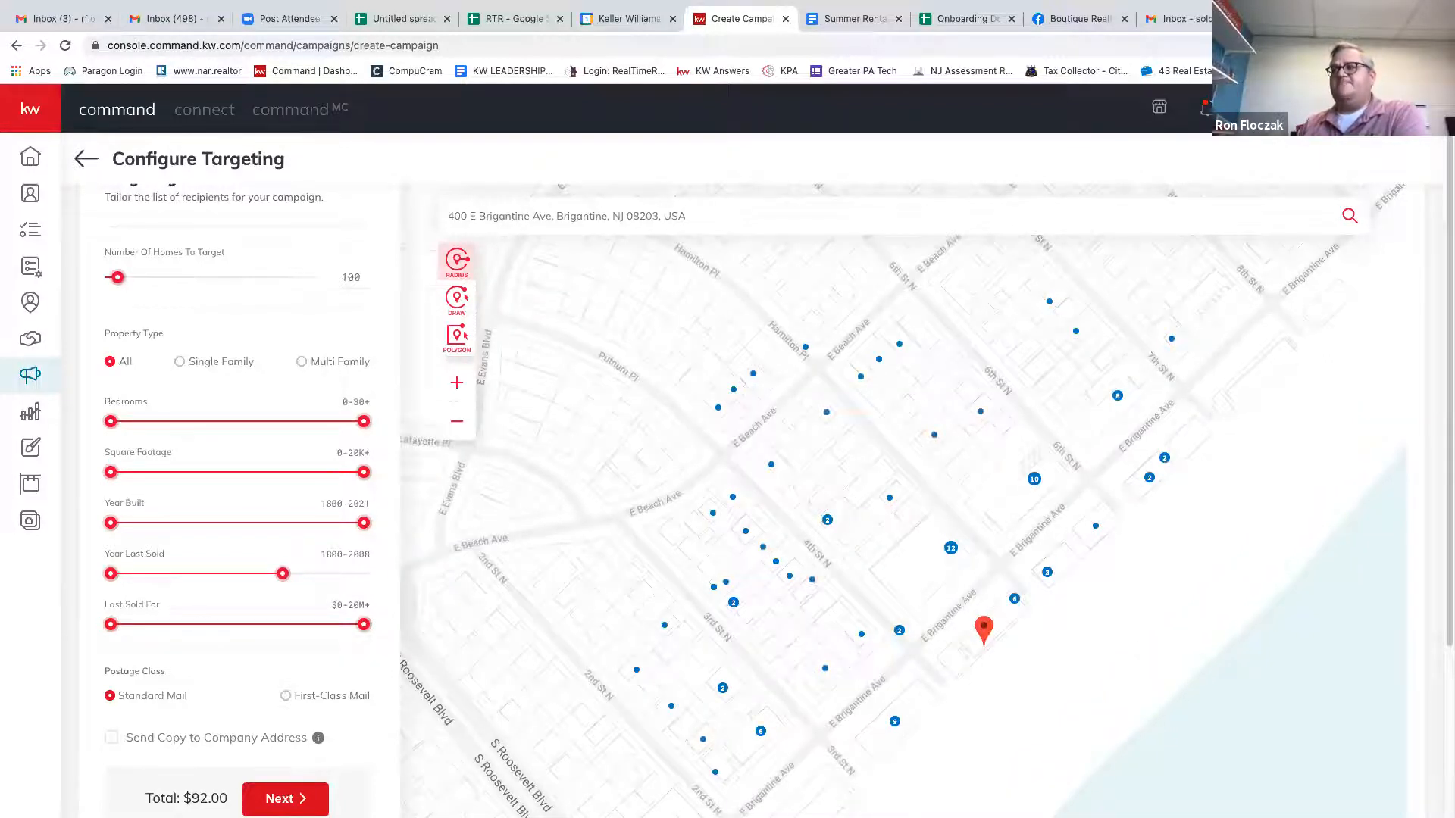
{"action": "left_click_drag", "start_coordinate": [979, 748], "coordinate": [983, 710]}
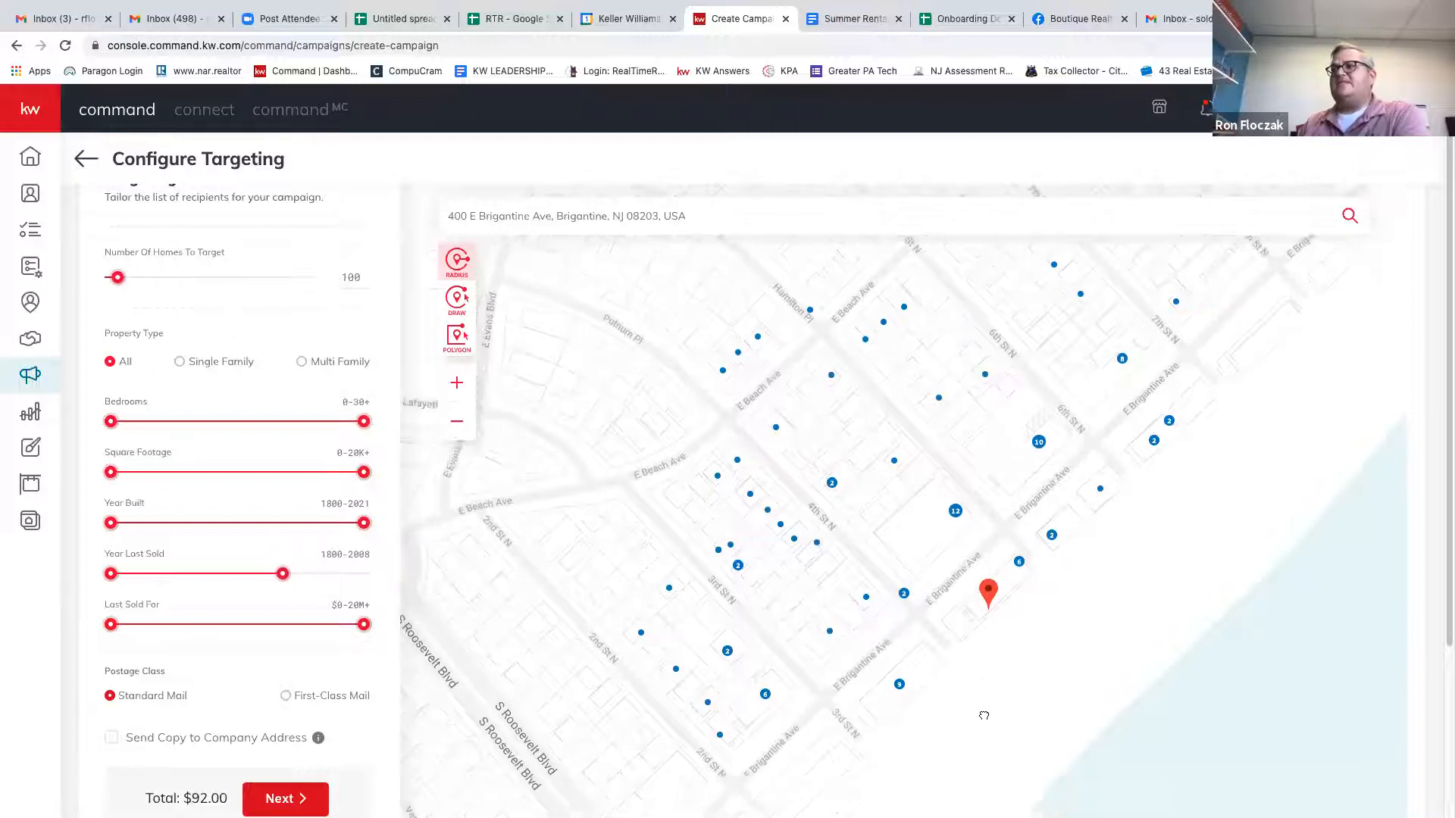
Remove the 12-unit and 10-unit E Brigantine Ave buildings and set homes to target to 200.
{"action": "left_click", "coordinate": [640, 634]}
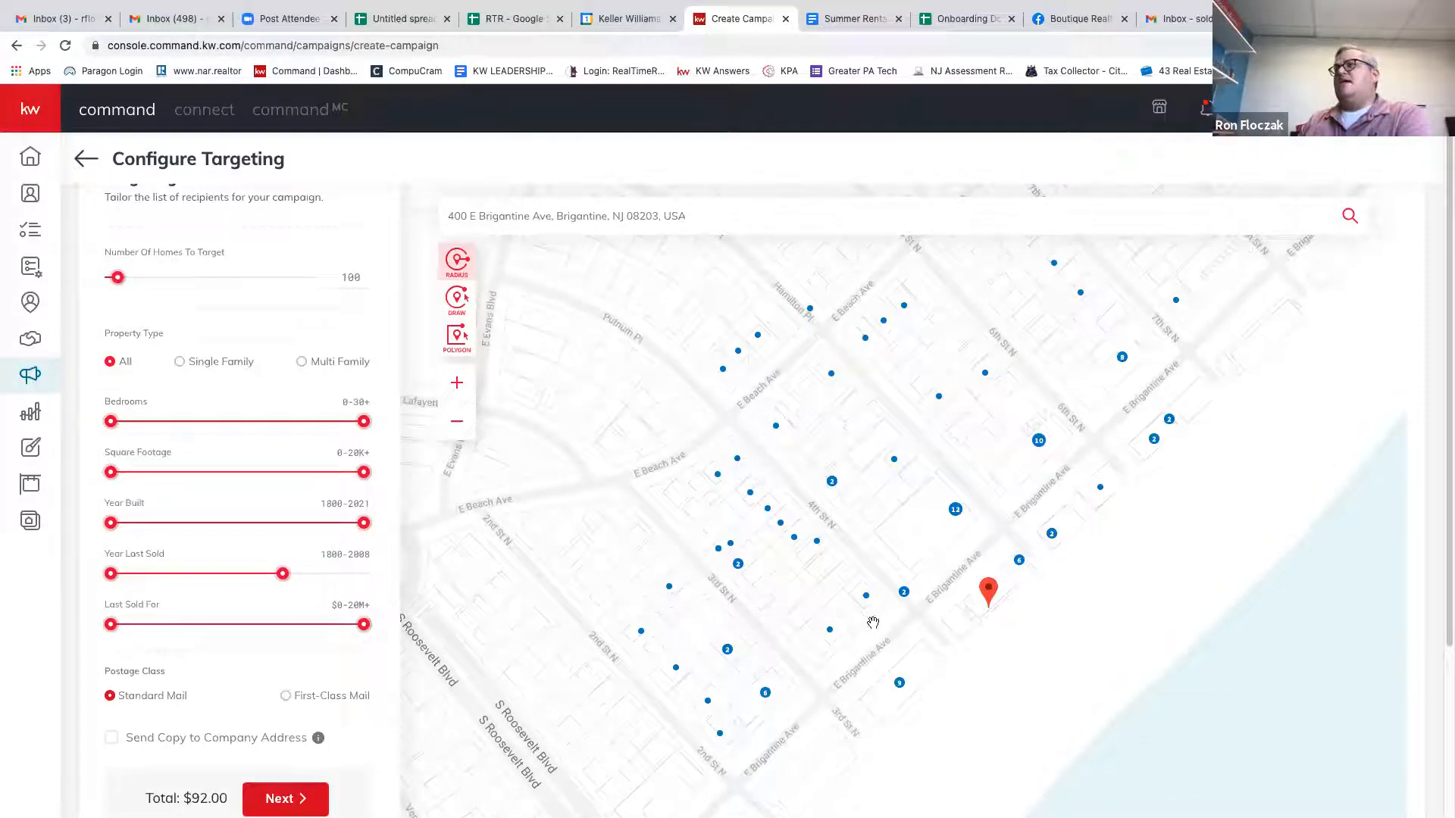
{"action": "left_click", "coordinate": [955, 512]}
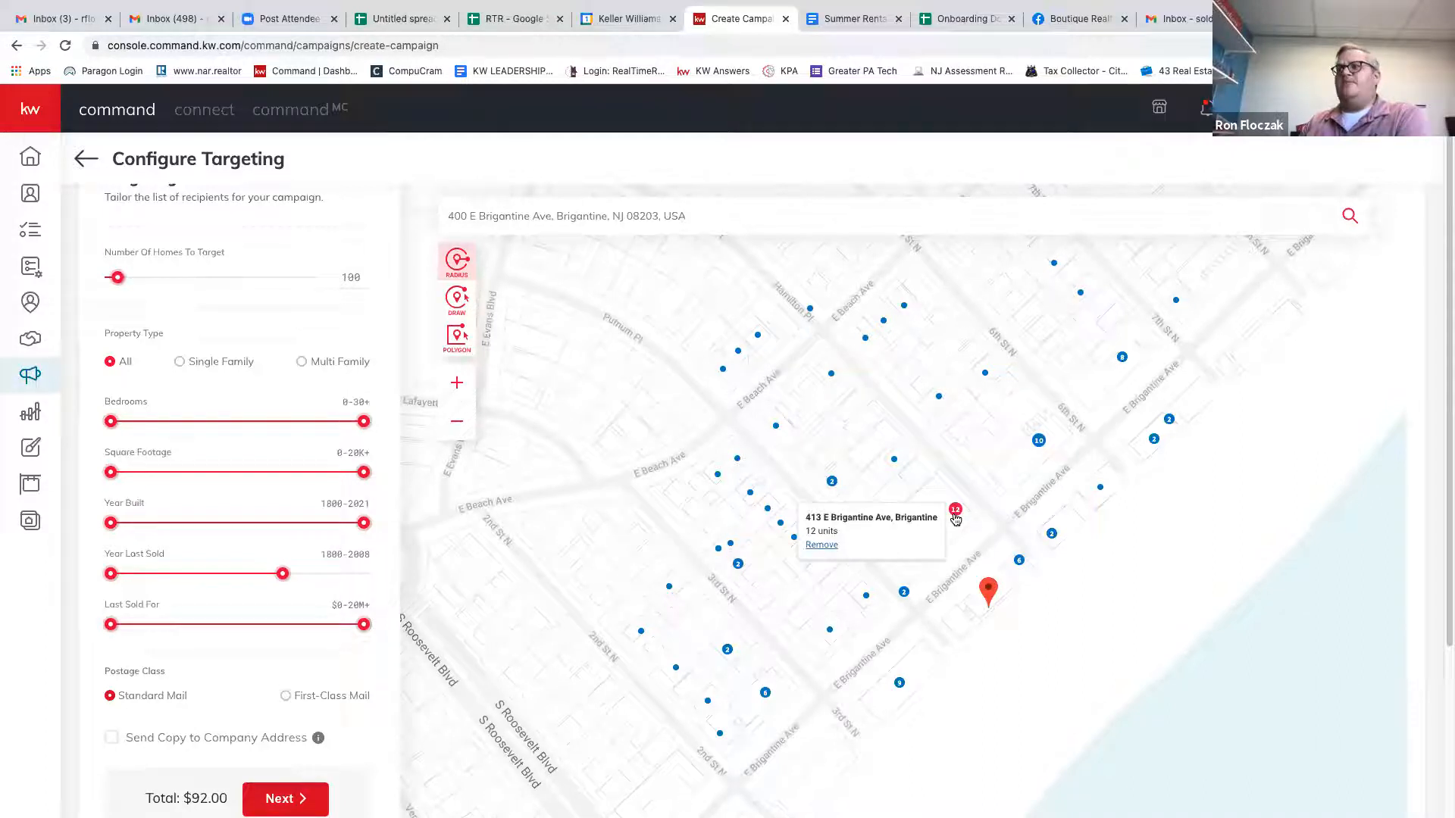
{"action": "left_click", "coordinate": [822, 545]}
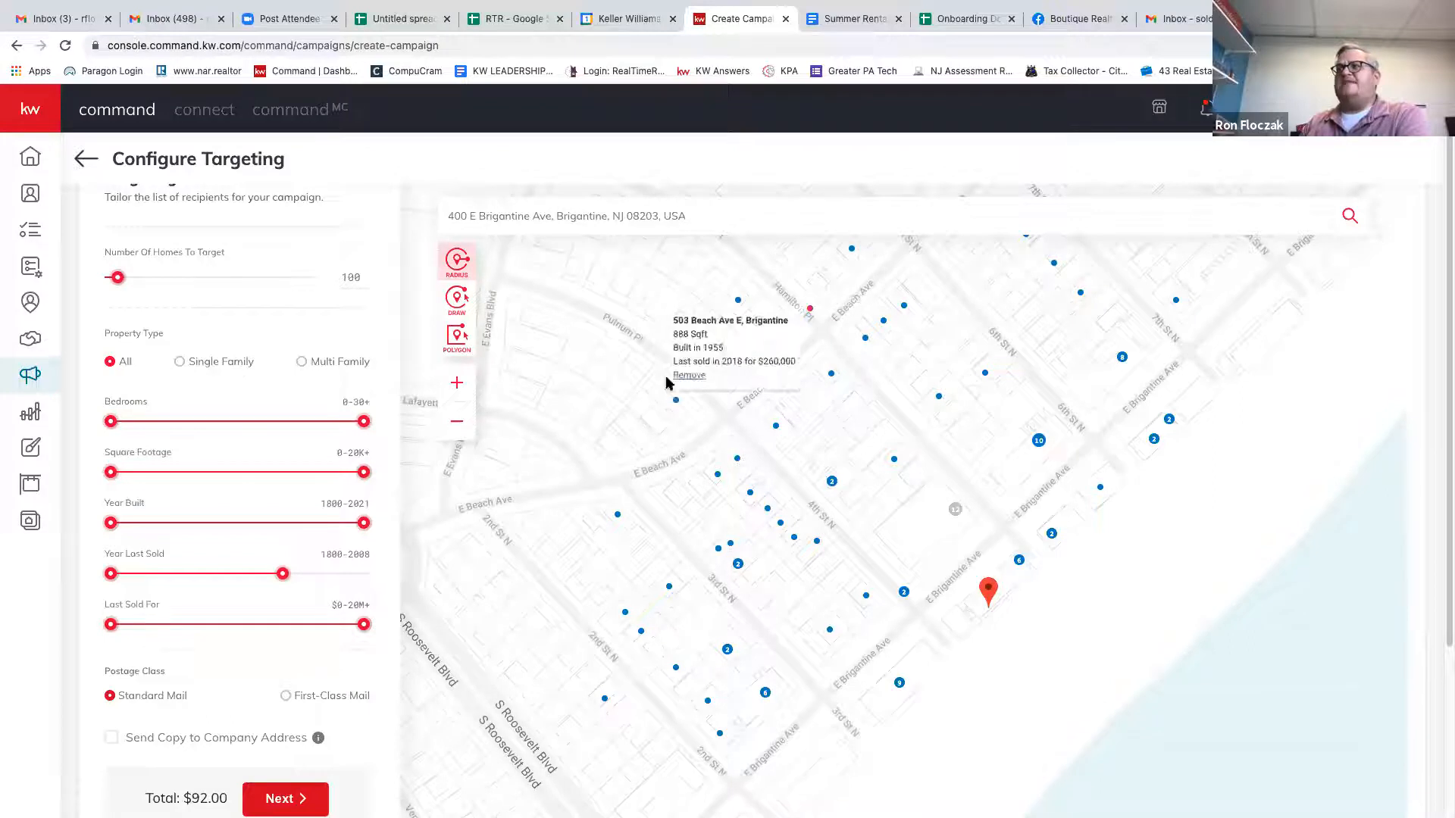
{"action": "mouse_move", "coordinate": [1043, 445]}
{"action": "left_click", "coordinate": [904, 476]}
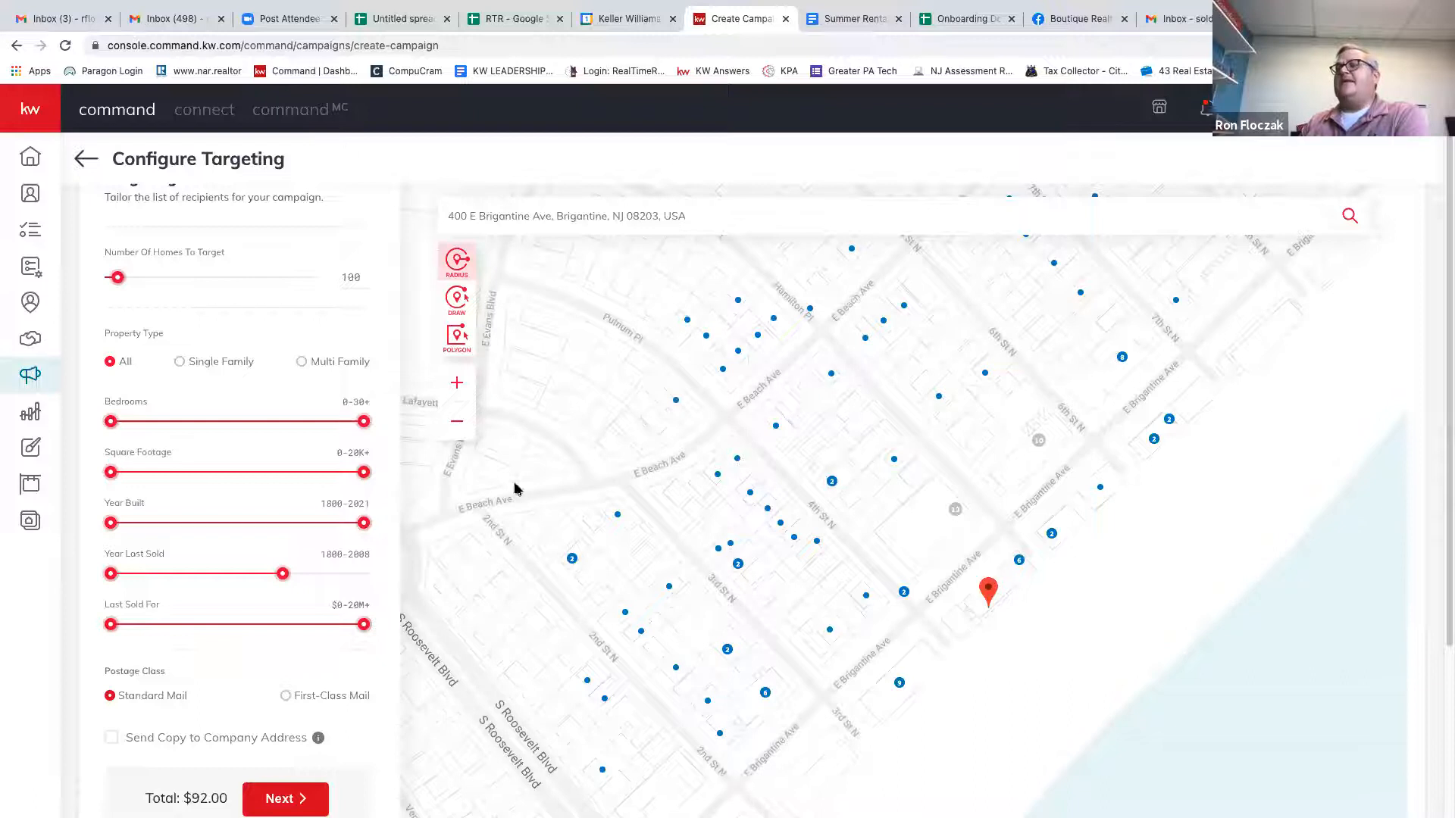
{"action": "double_click", "coordinate": [352, 279]}
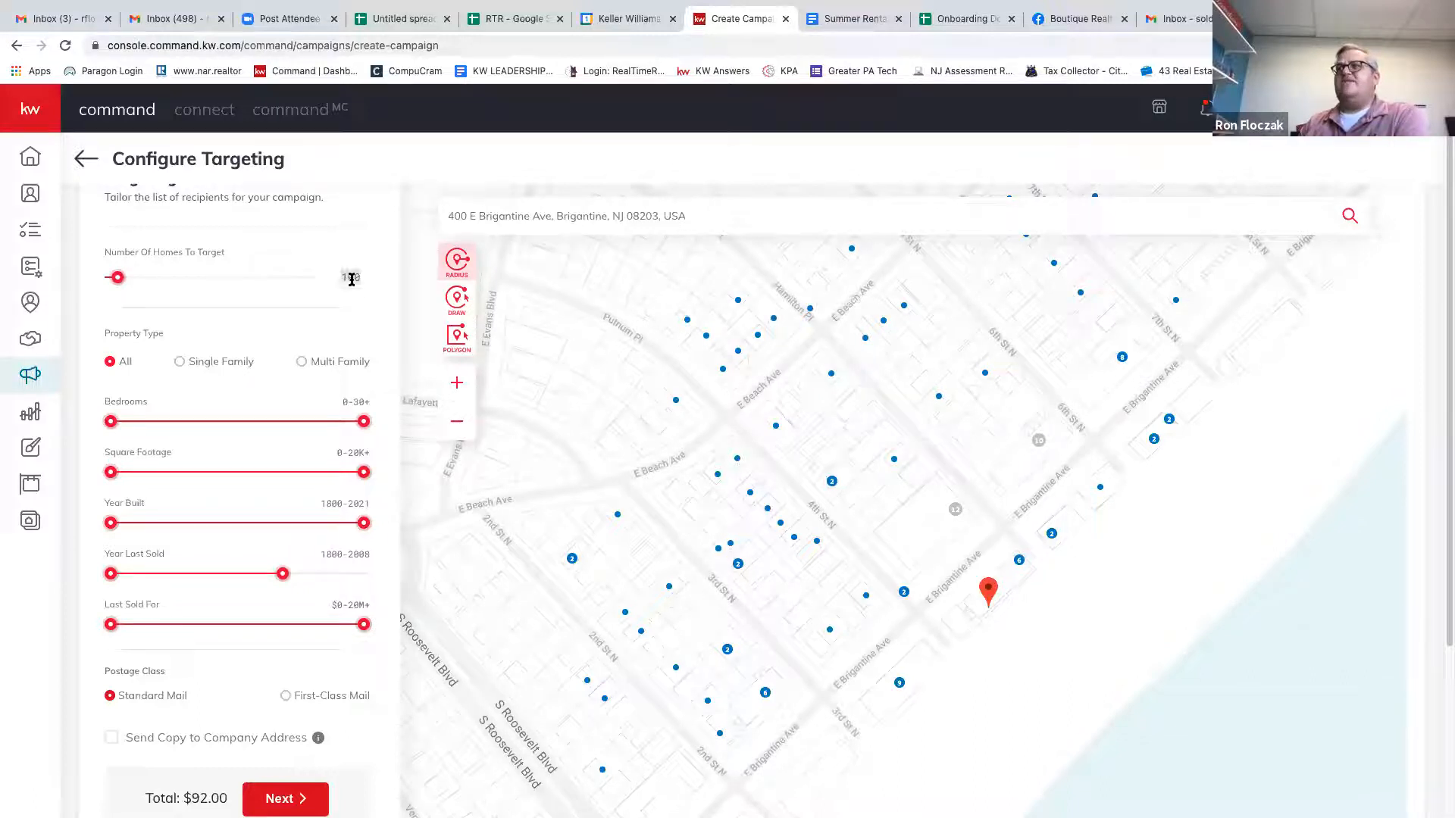
{"action": "type", "text": "200"}
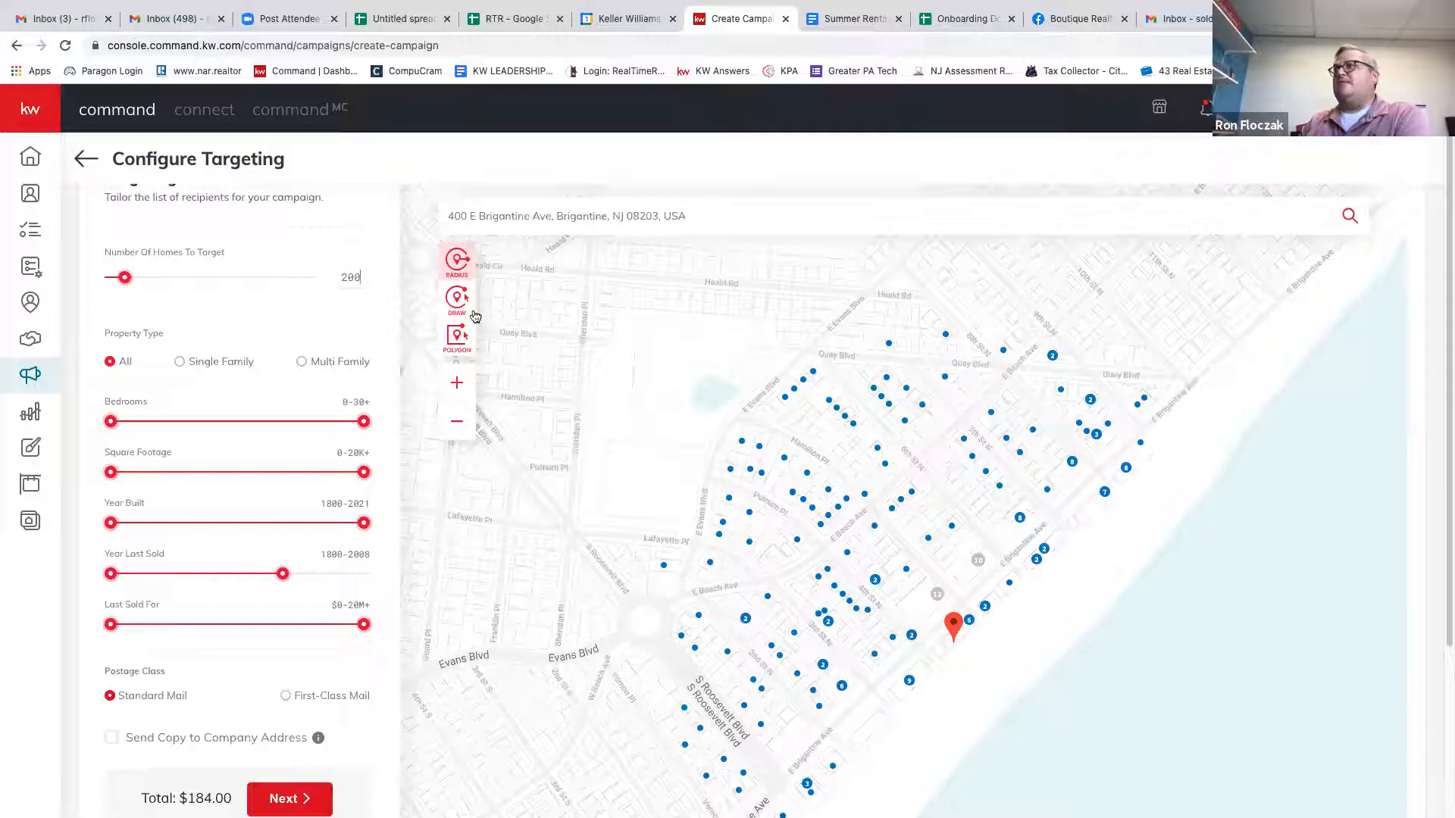
Zoom the map out and draw a freehand line across the northern park area.
{"action": "left_click_drag", "start_coordinate": [500, 573], "coordinate": [575, 513]}
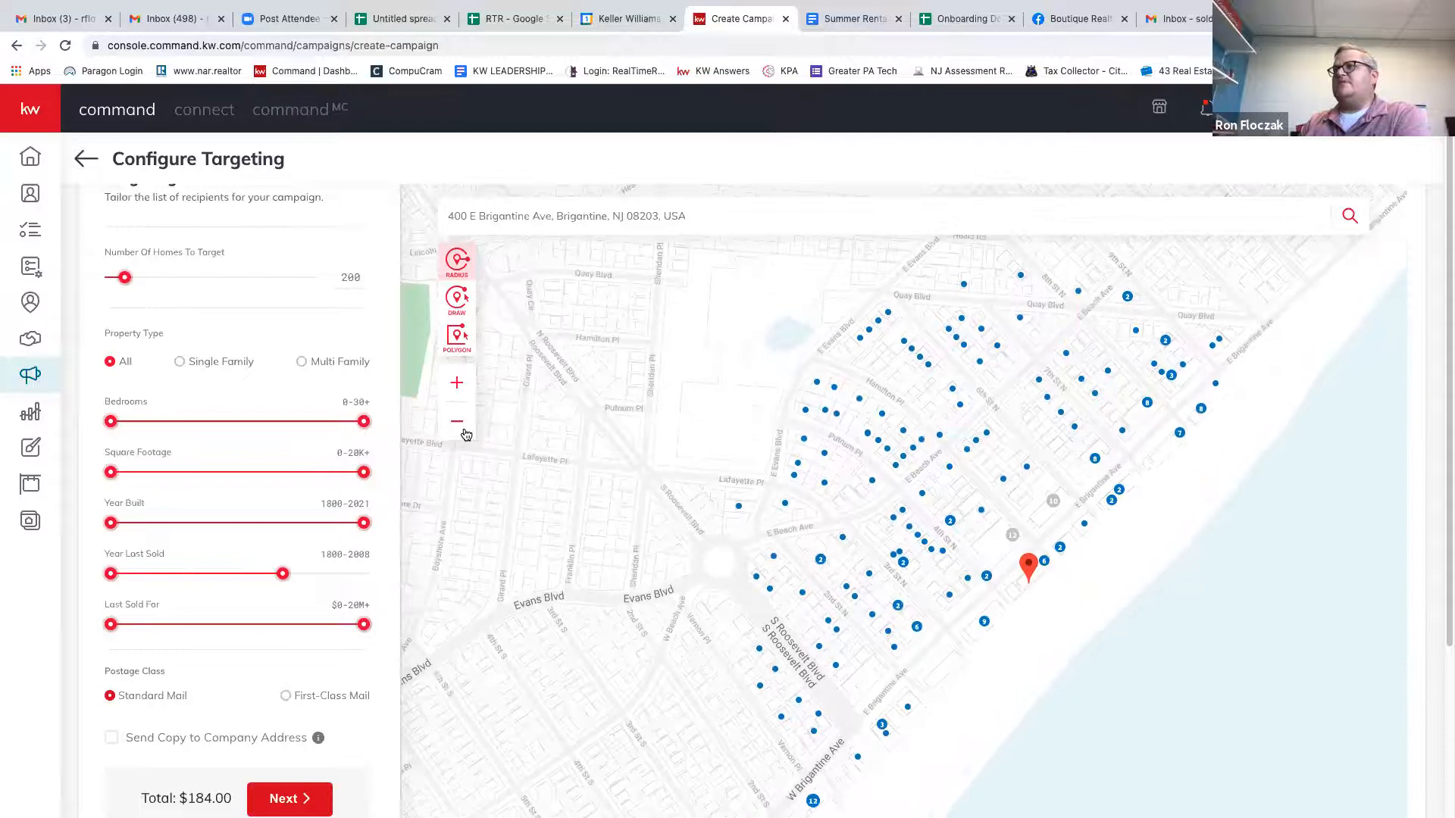
{"action": "left_click", "coordinate": [464, 431]}
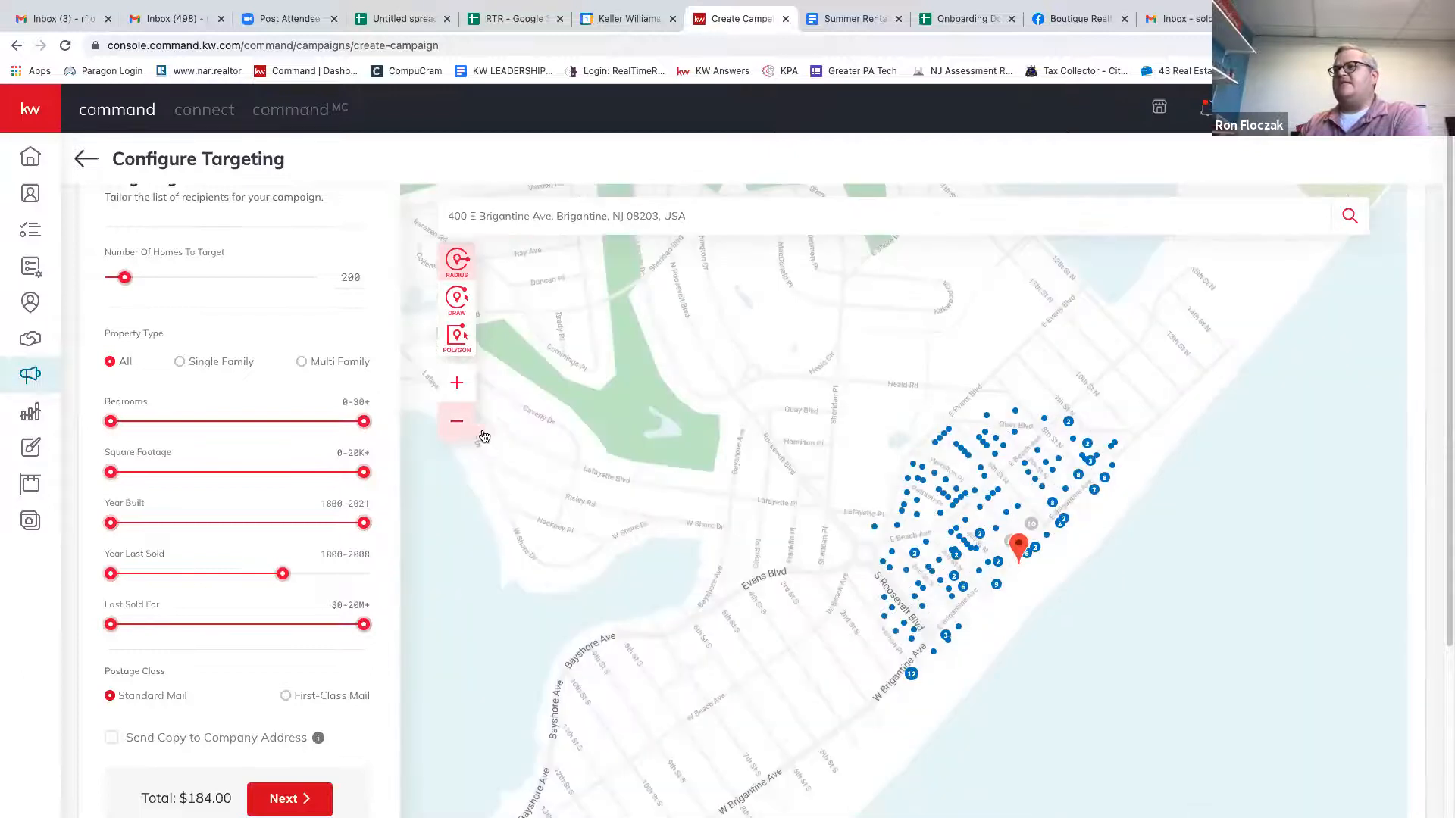
{"action": "left_click", "coordinate": [457, 422]}
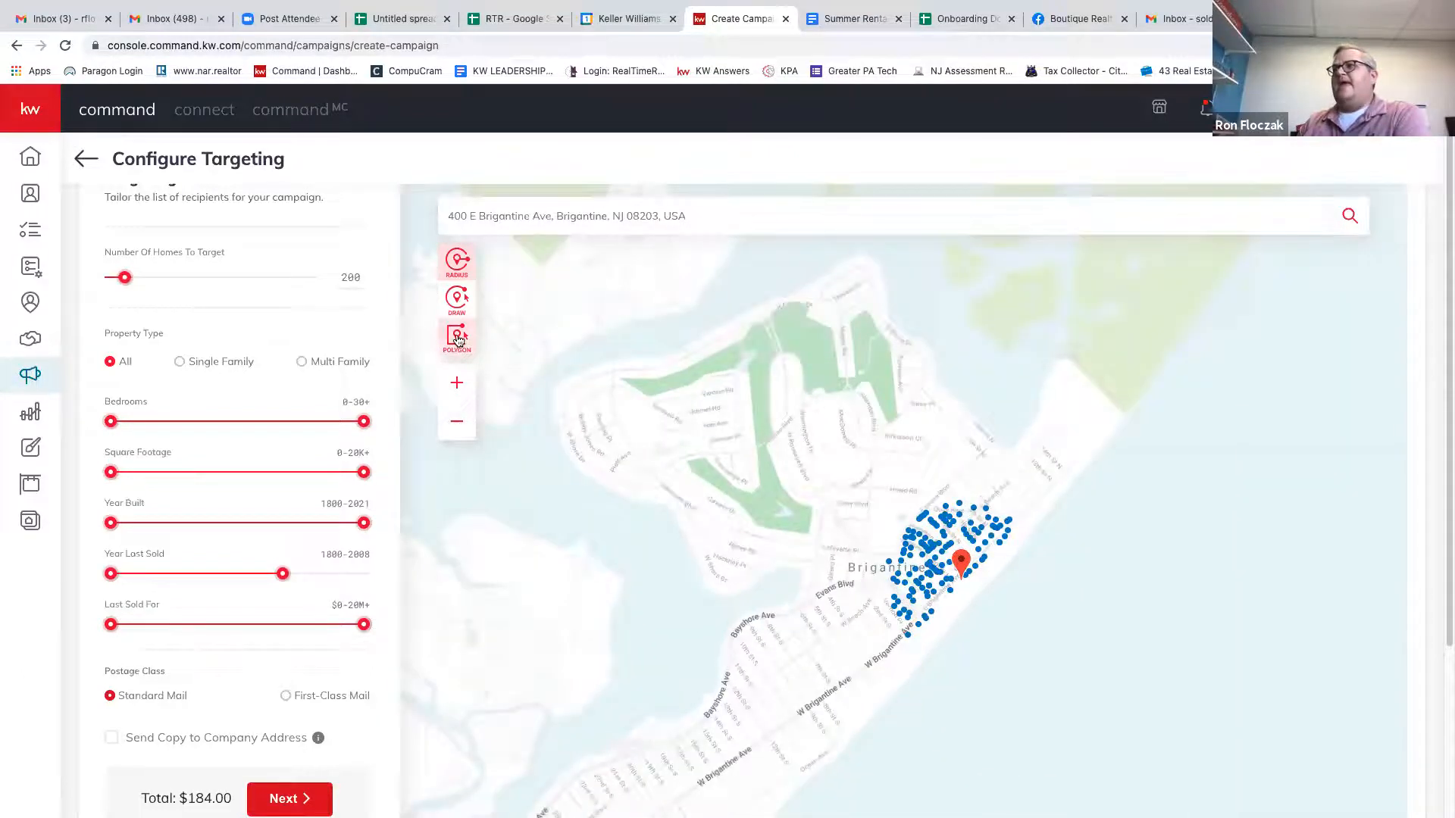
{"action": "left_click", "coordinate": [457, 299]}
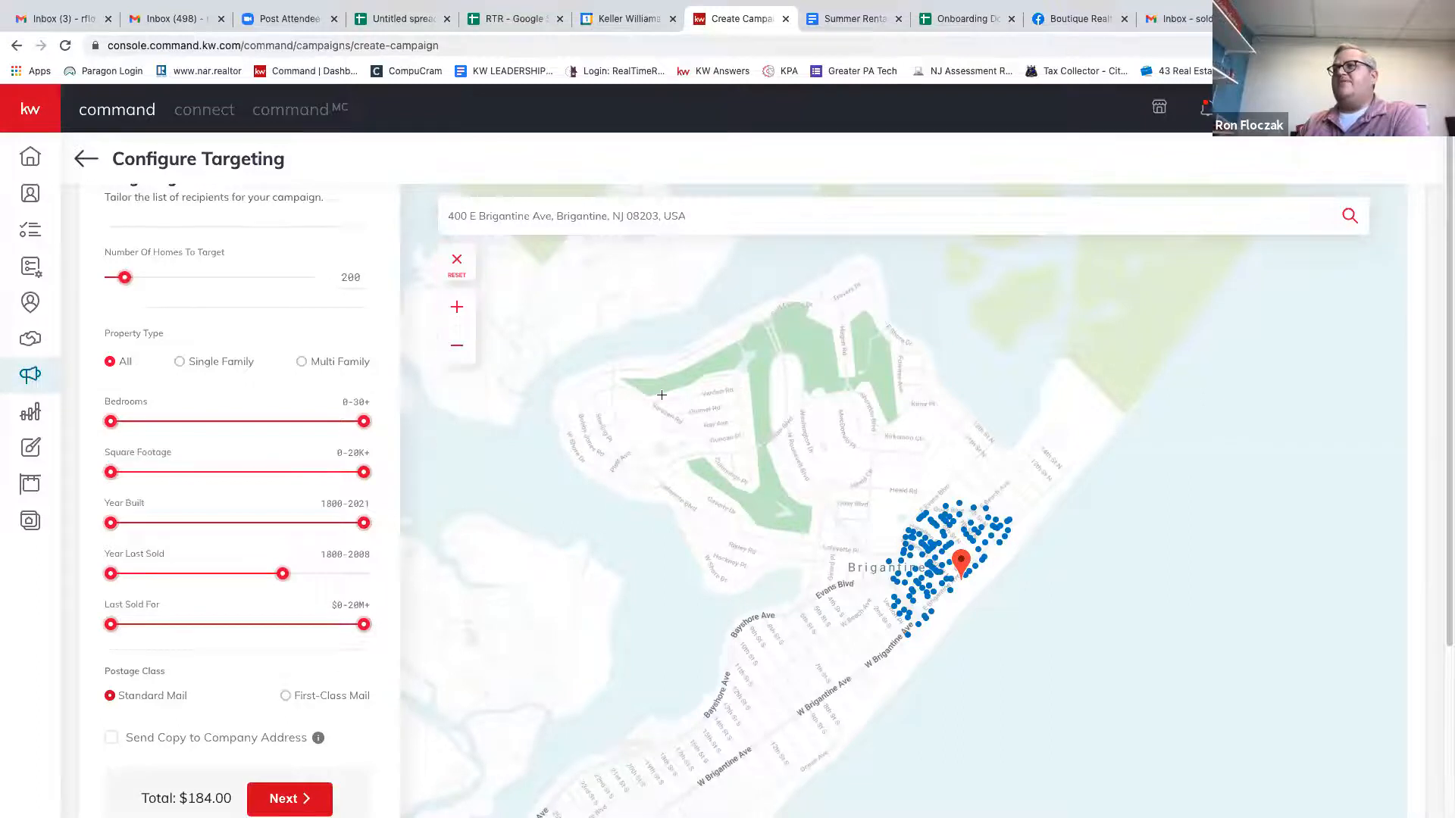
{"action": "left_click", "coordinate": [654, 398]}
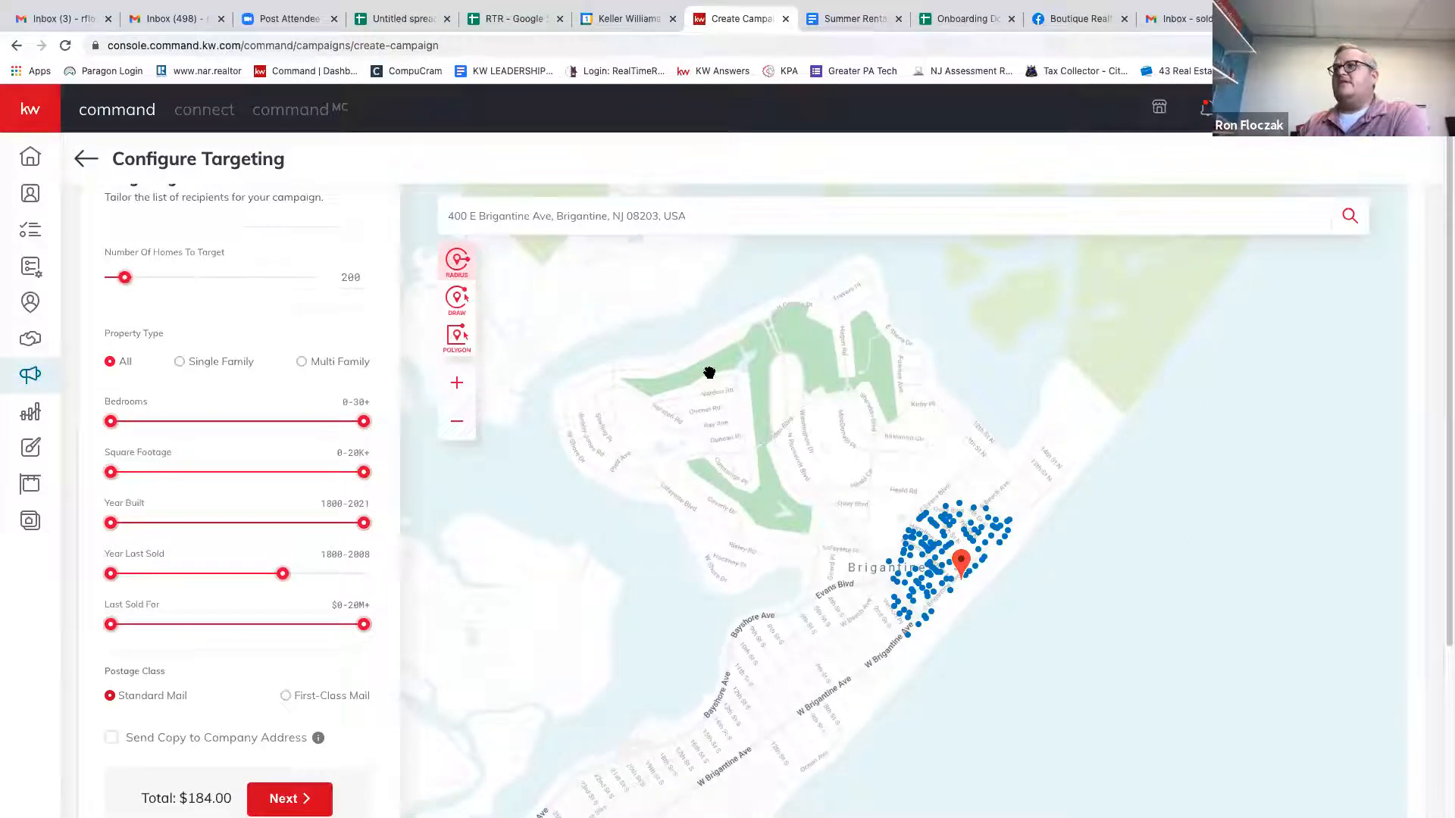
{"action": "left_click", "coordinate": [458, 300]}
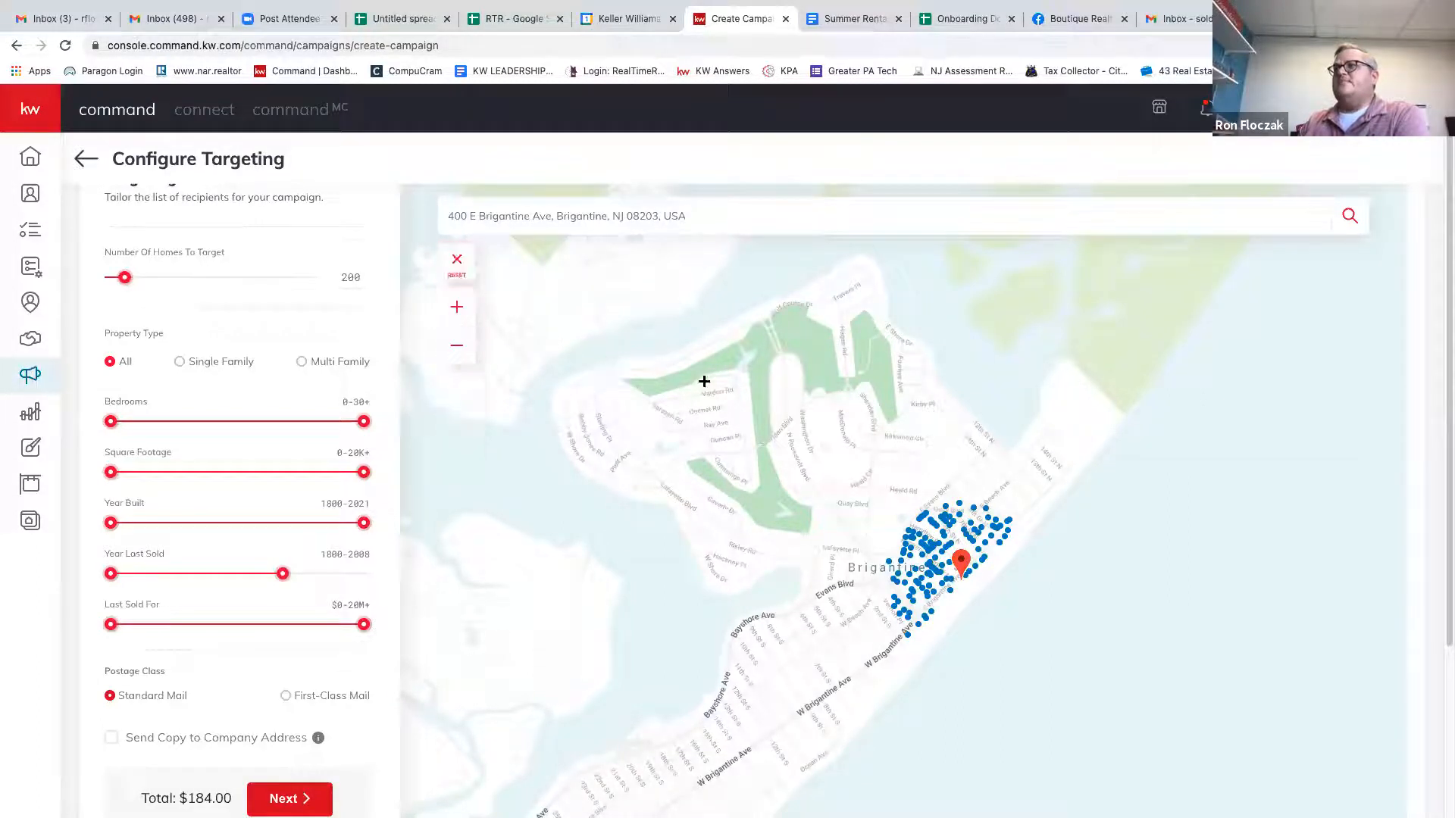
{"action": "left_click_drag", "start_coordinate": [650, 396], "coordinate": [741, 359]}
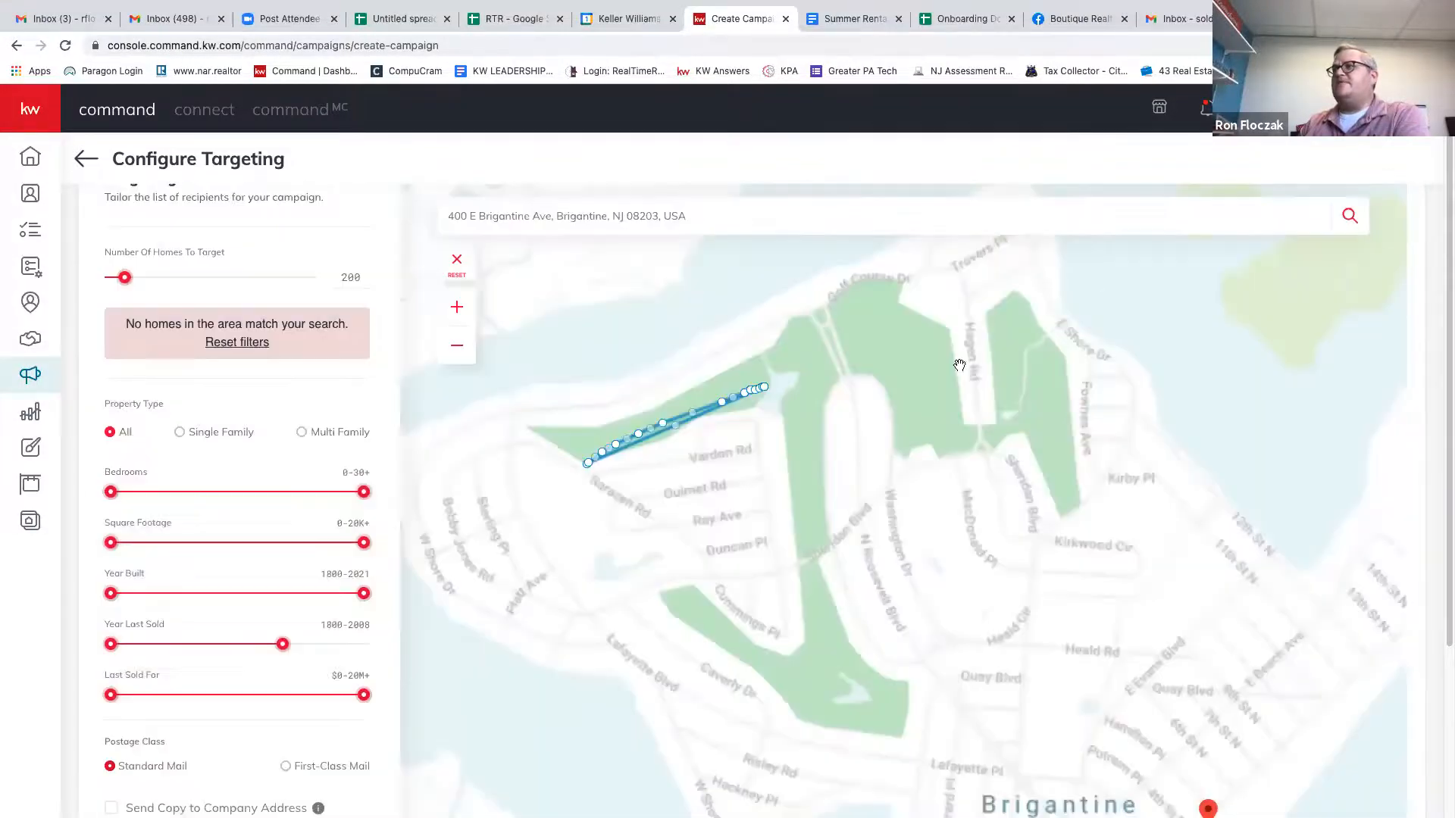
Reset the unmatched line and zoom out to show the whole island for drawing.
{"action": "left_click", "coordinate": [457, 264]}
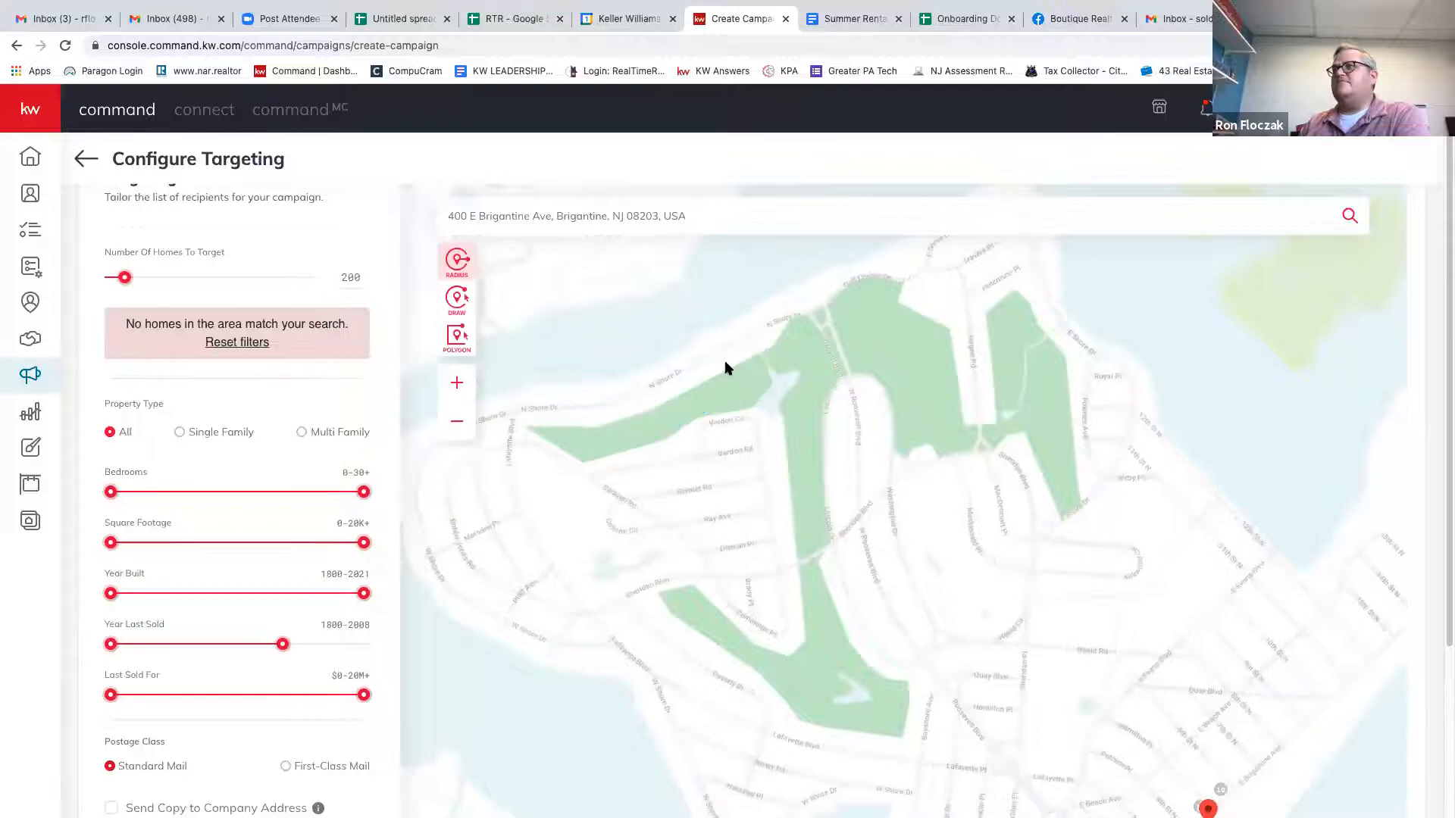
{"action": "left_click", "coordinate": [459, 272]}
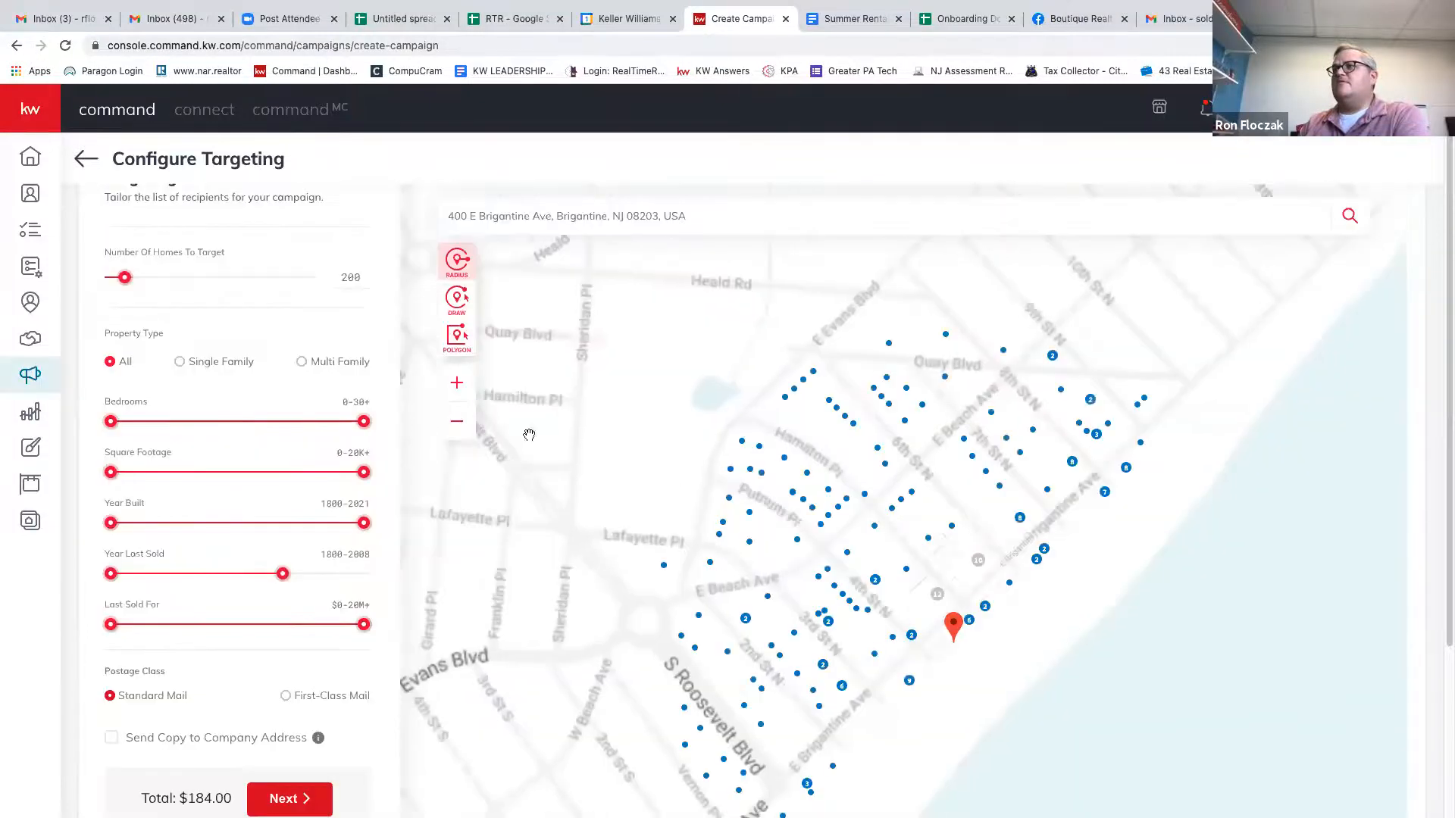
{"action": "left_click", "coordinate": [457, 421]}
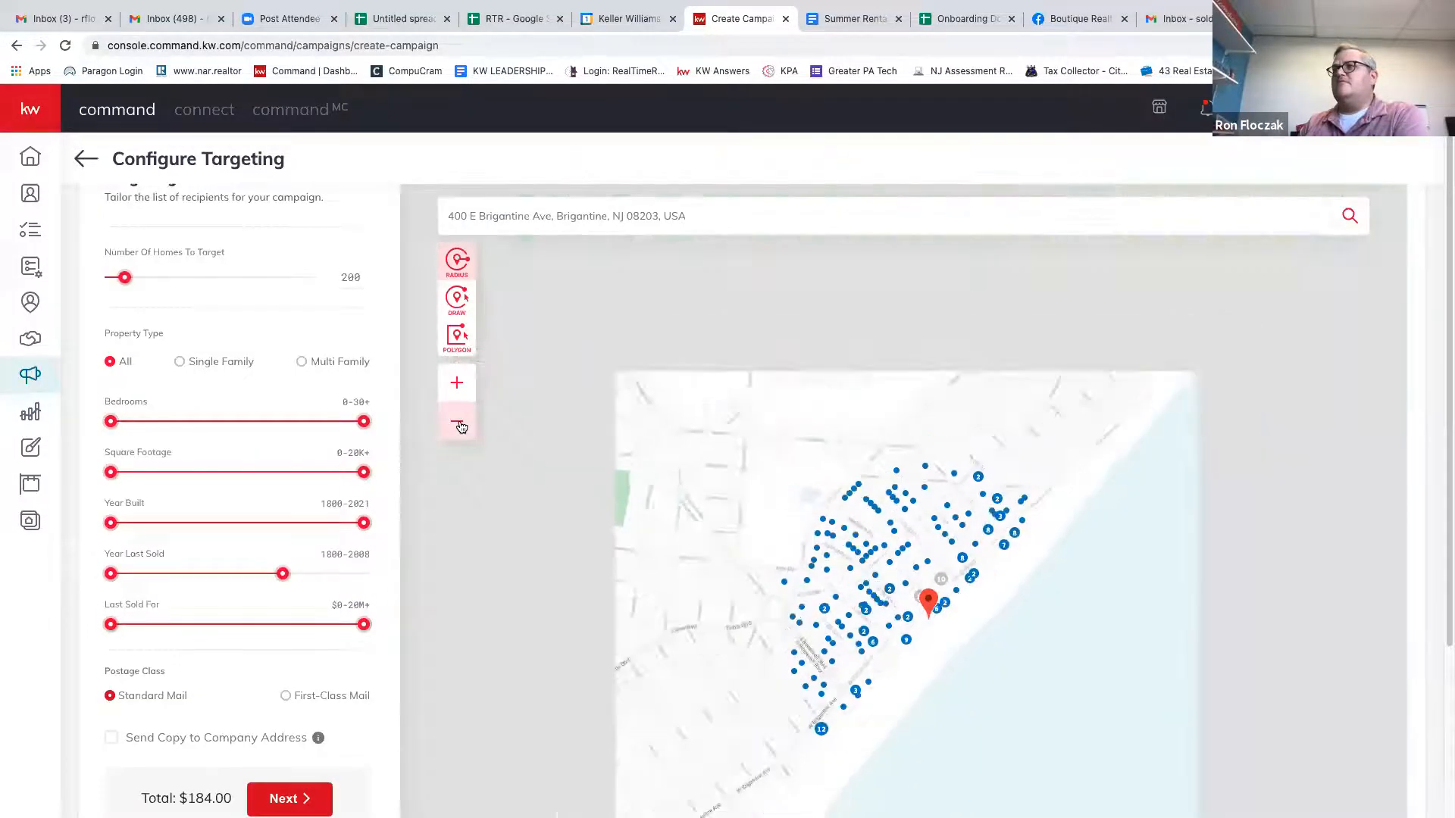
{"action": "left_click", "coordinate": [457, 422]}
{"action": "left_click", "coordinate": [460, 302]}
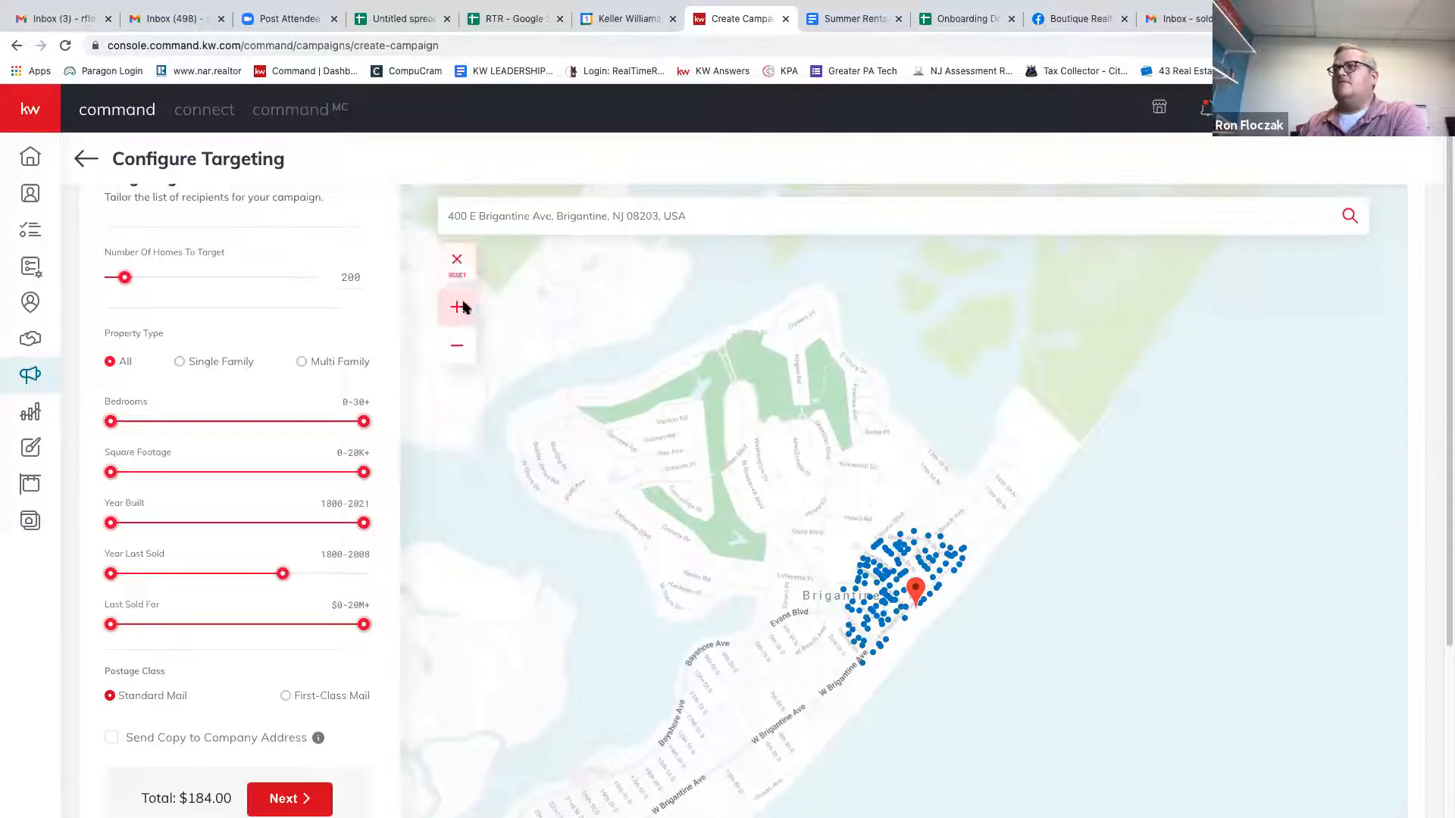
Draw a boundary around north Brigantine, pull Year Last Sold back, and mail a company-address copy.
{"action": "mouse_move", "coordinate": [598, 479]}
{"action": "left_mouse_down"}
{"action": "mouse_move", "coordinate": [691, 518]}
{"action": "mouse_move", "coordinate": [724, 506]}
{"action": "mouse_move", "coordinate": [738, 425]}
{"action": "mouse_move", "coordinate": [698, 400]}
{"action": "mouse_move", "coordinate": [591, 399]}
{"action": "mouse_move", "coordinate": [584, 425]}
{"action": "left_mouse_up"}
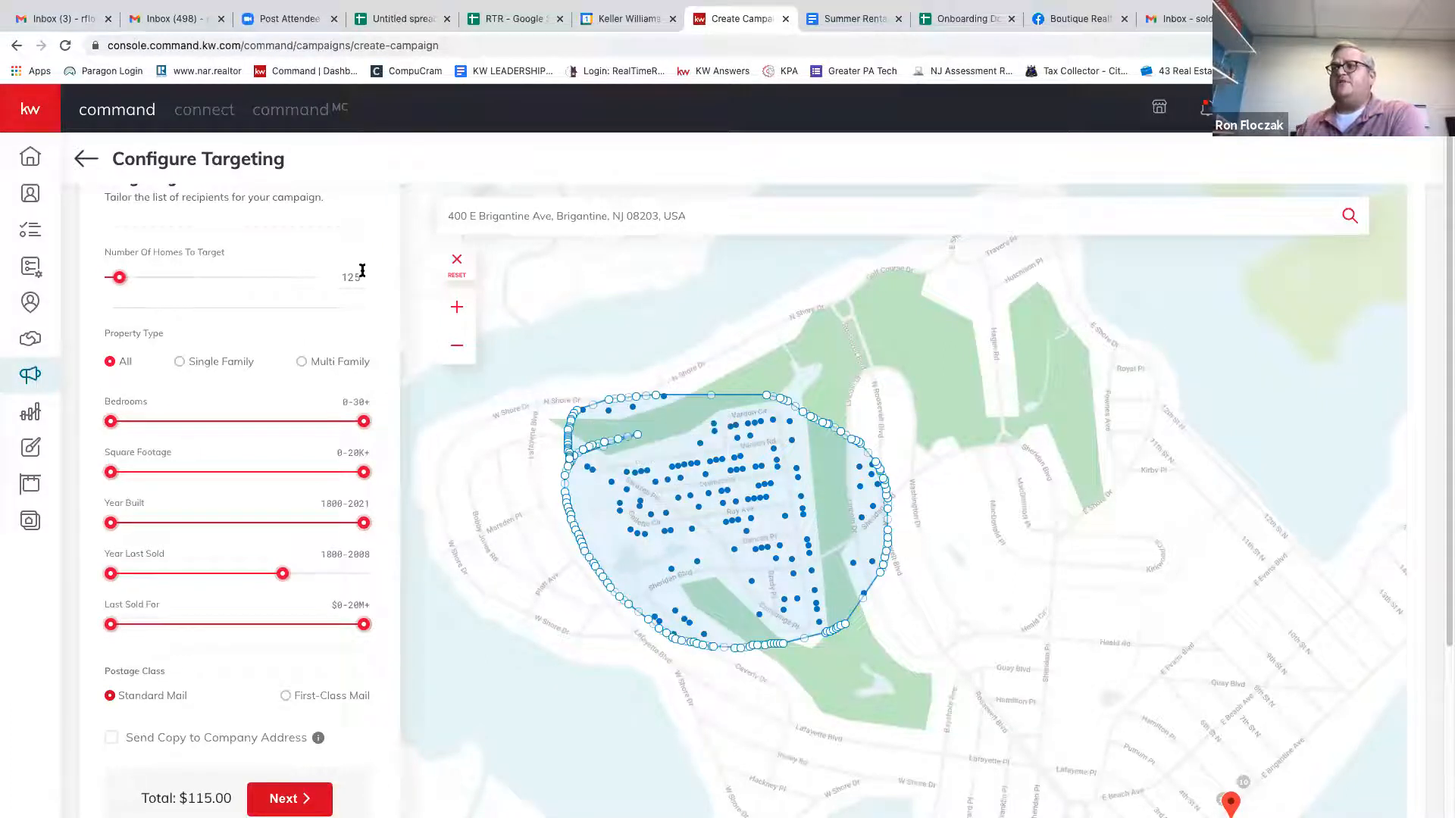
{"action": "left_click_drag", "start_coordinate": [285, 580], "coordinate": [228, 592]}
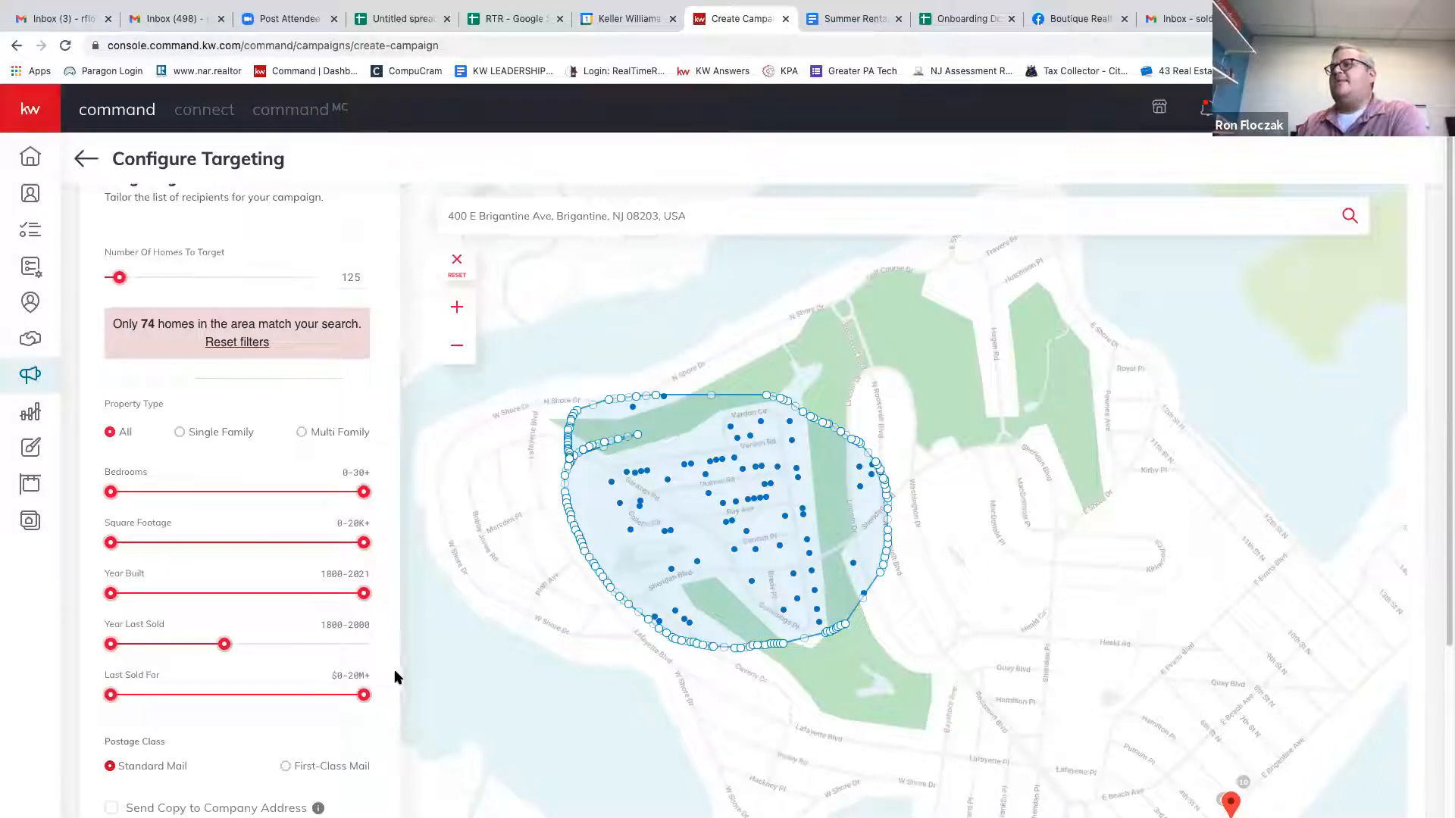
{"action": "scroll", "coordinate": [392, 668], "scroll_direction": "down", "scroll_amount": 3}
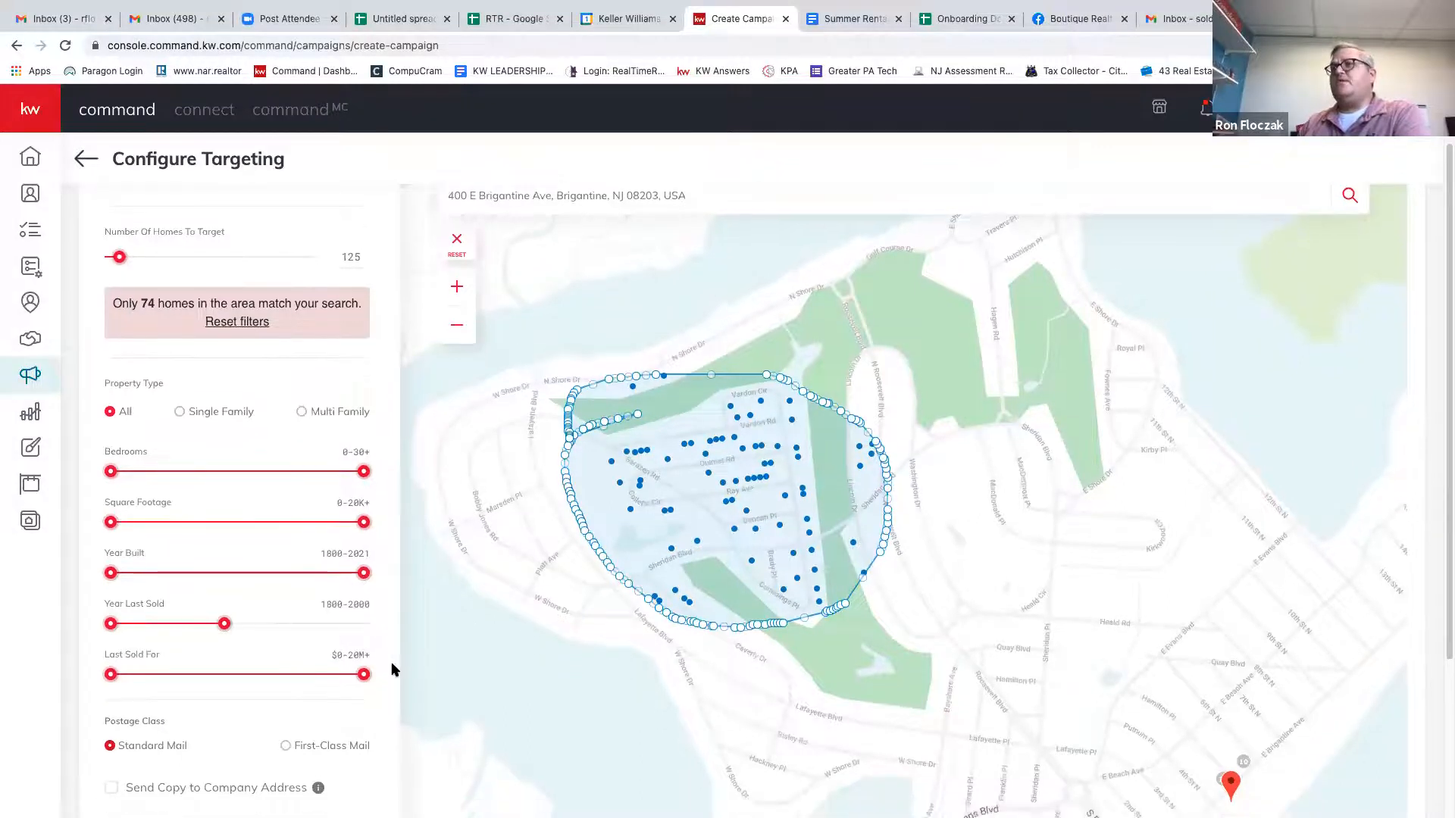
{"action": "scroll", "coordinate": [392, 669], "scroll_direction": "up", "scroll_amount": 2}
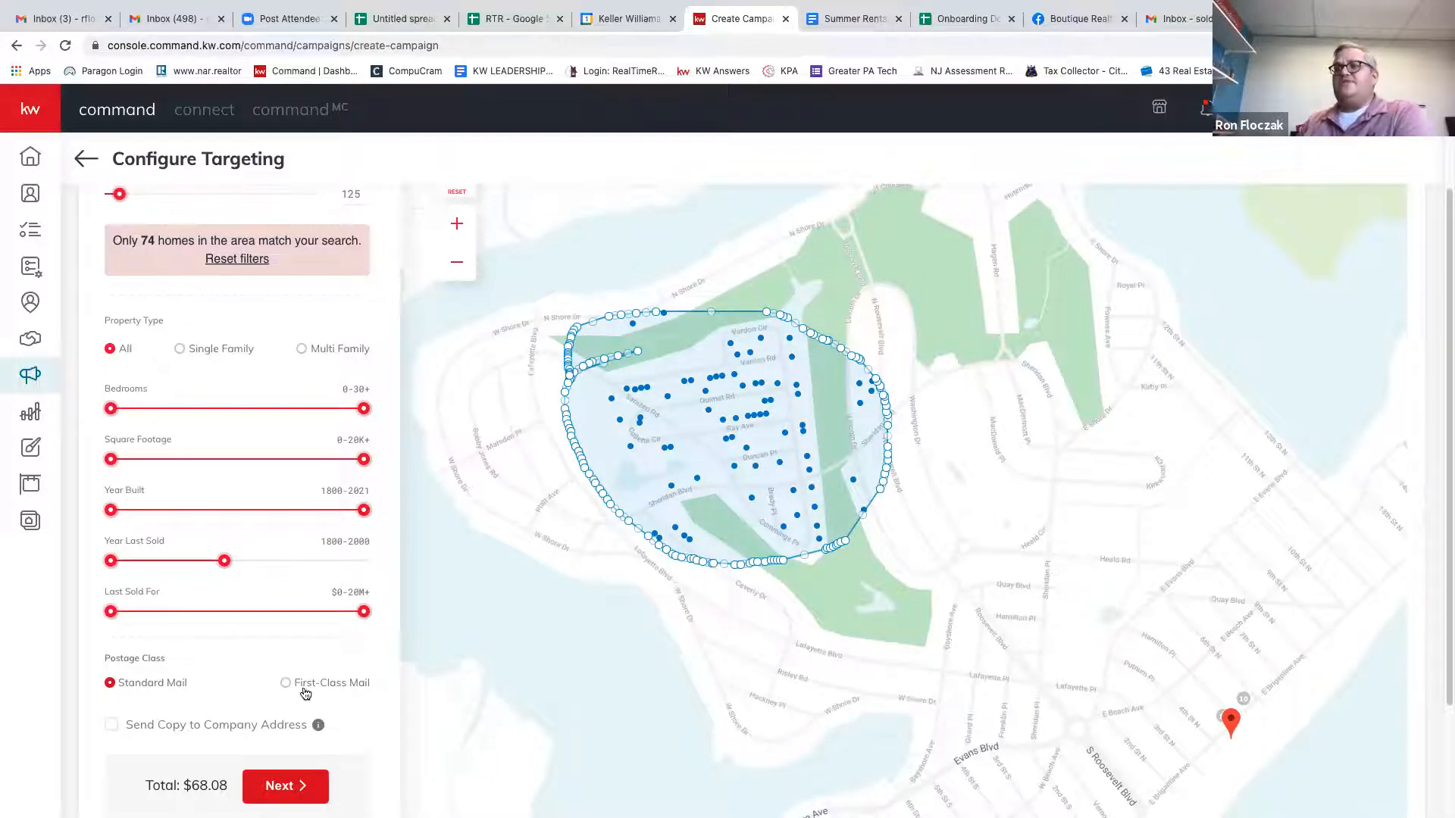
{"action": "scroll", "coordinate": [275, 671], "scroll_direction": "down", "scroll_amount": 2}
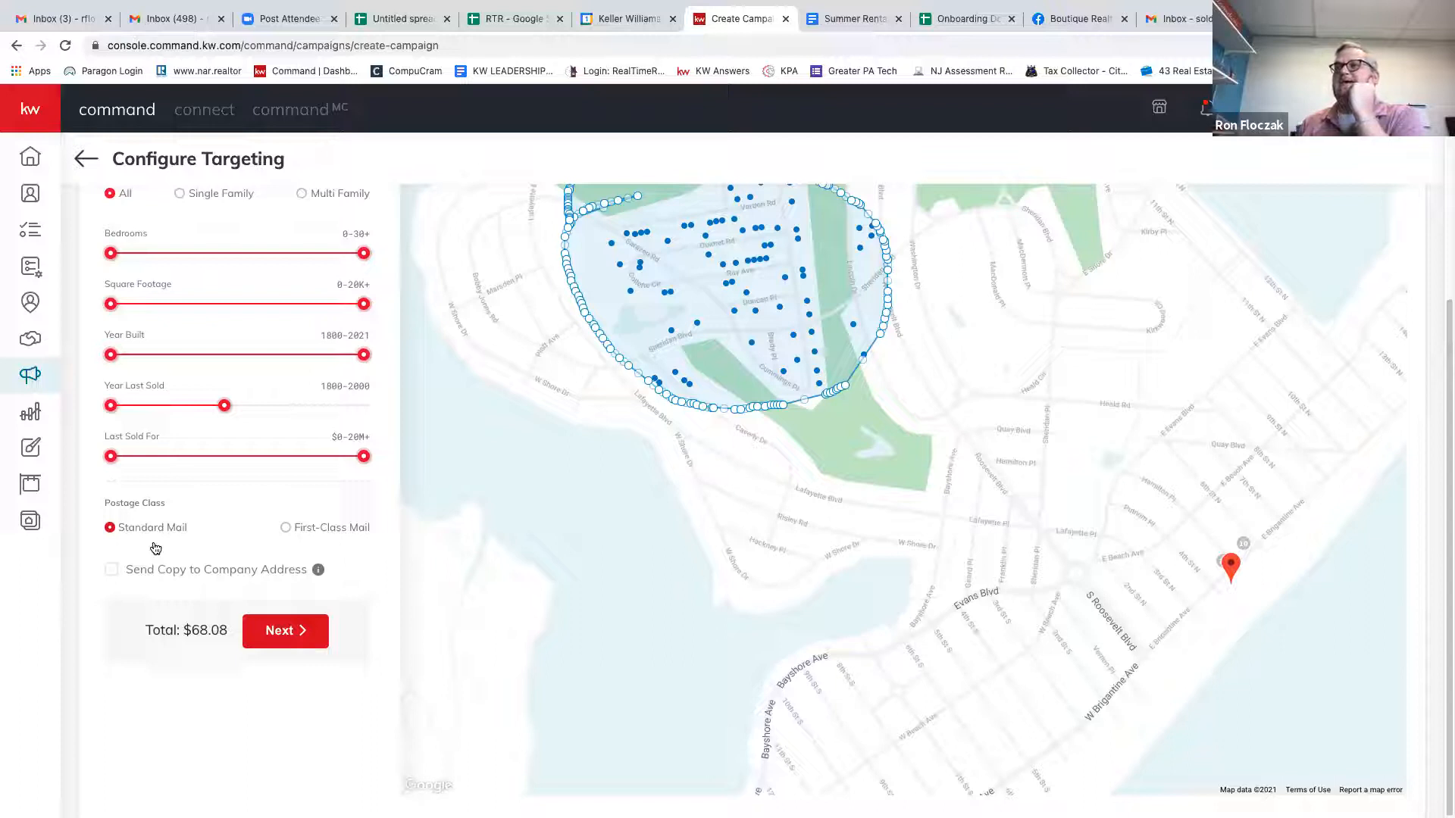
{"action": "left_click", "coordinate": [110, 570]}
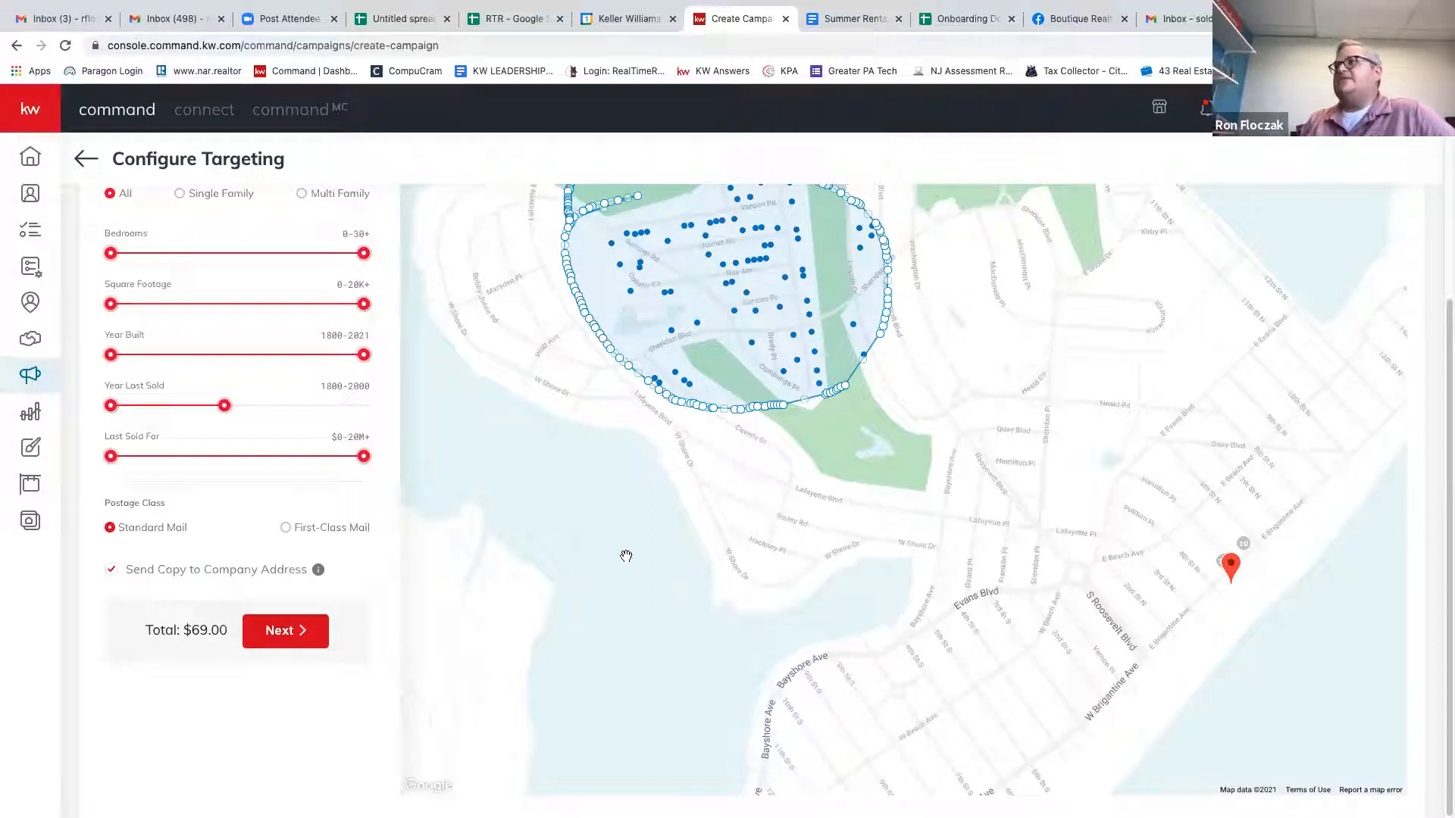
{"action": "left_click_drag", "start_coordinate": [603, 538], "coordinate": [596, 612]}
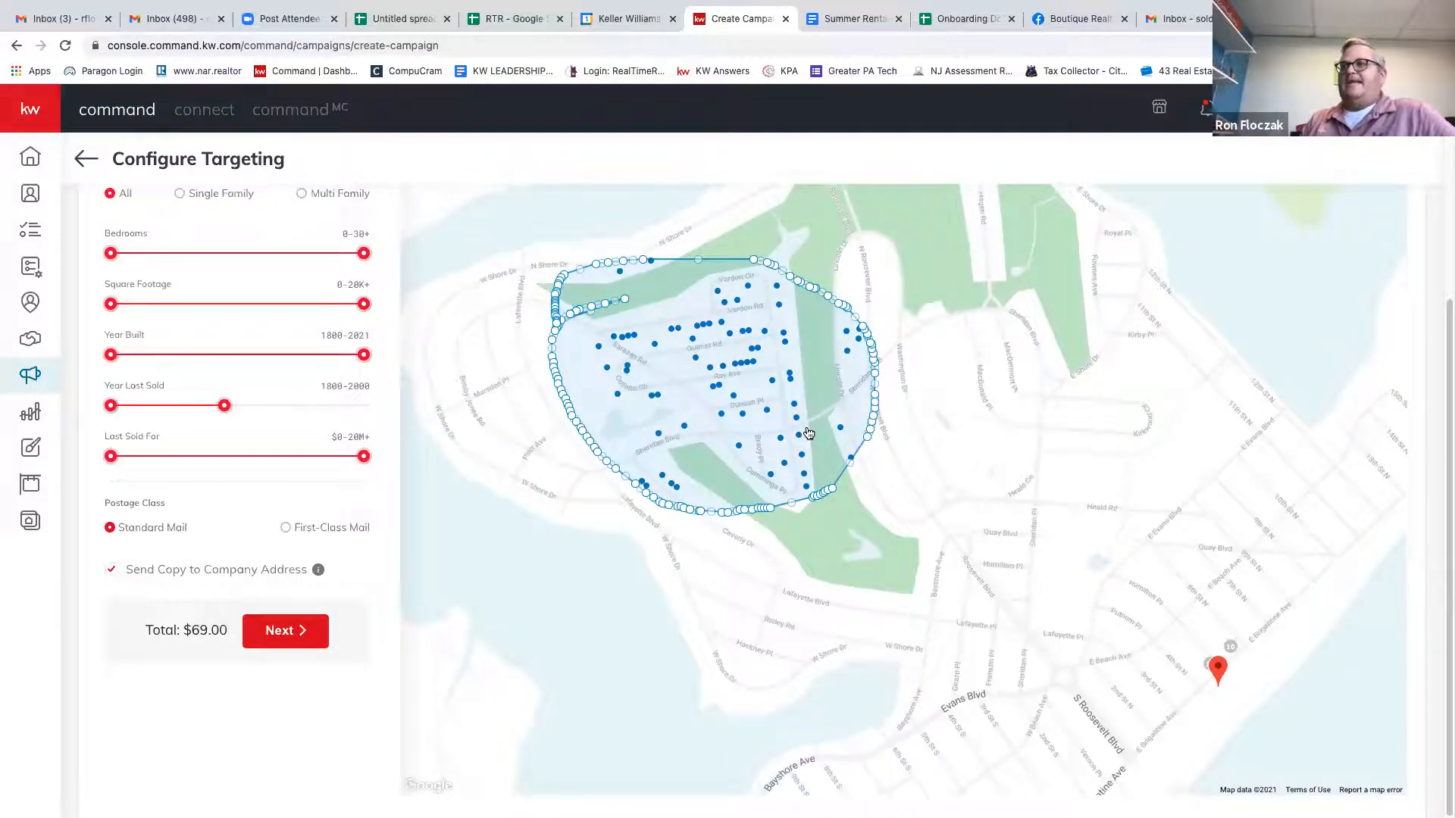
Leave targeting and start a direct mail campaign named Test with Other as its goal.
{"action": "left_click", "coordinate": [90, 161]}
{"action": "left_click", "coordinate": [651, 504]}
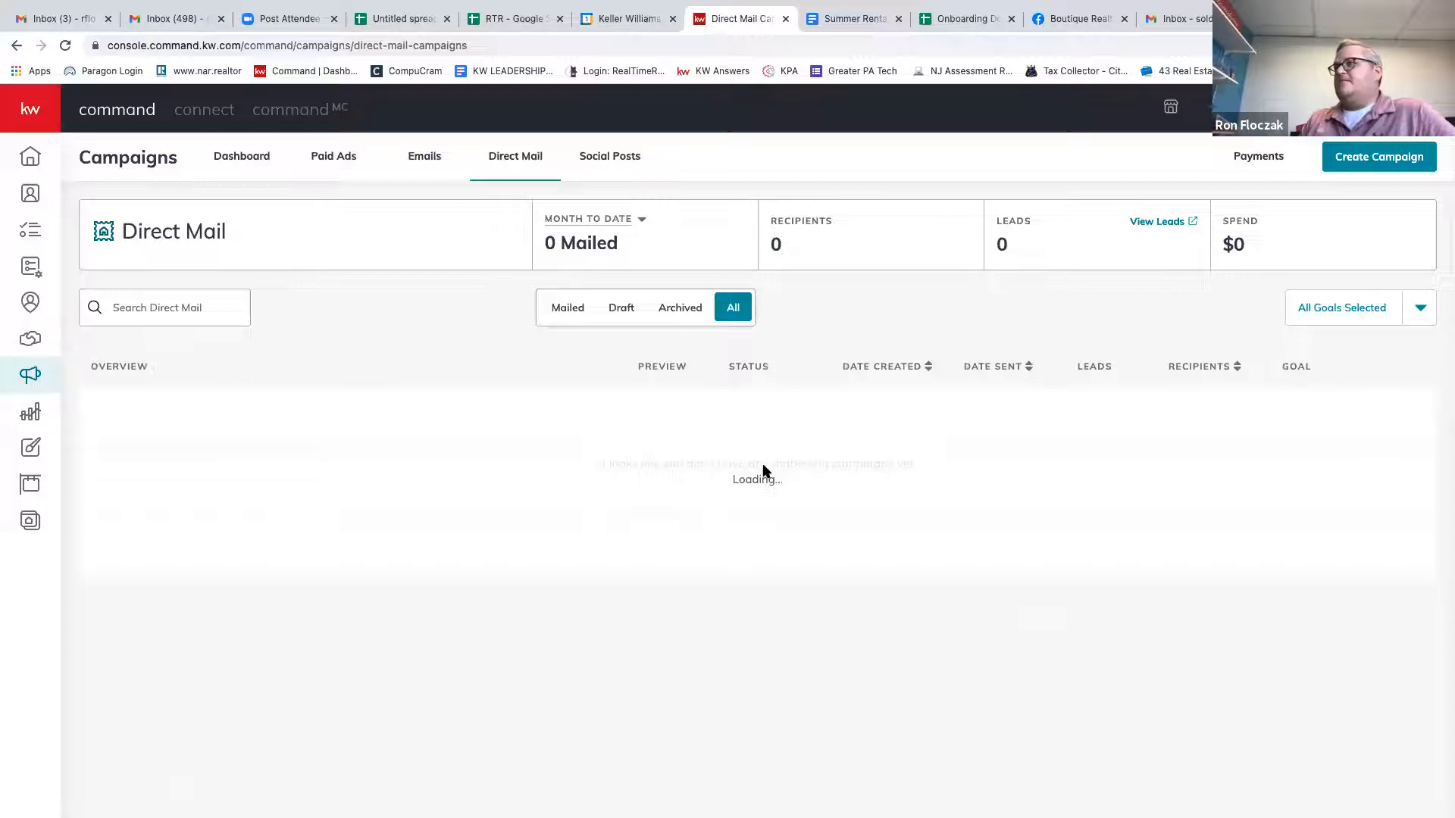
{"action": "left_click", "coordinate": [1366, 166]}
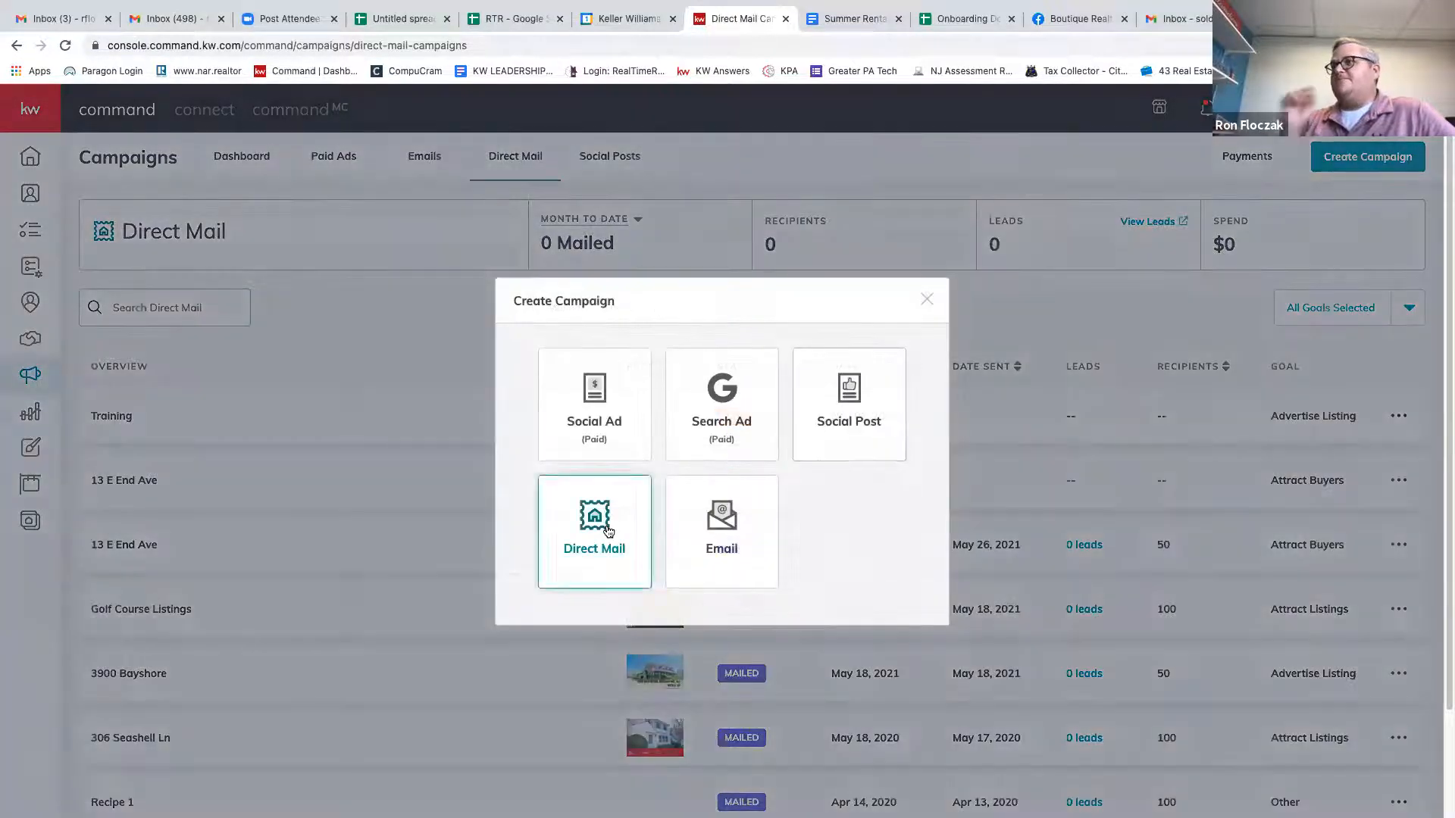
{"action": "left_click", "coordinate": [608, 531]}
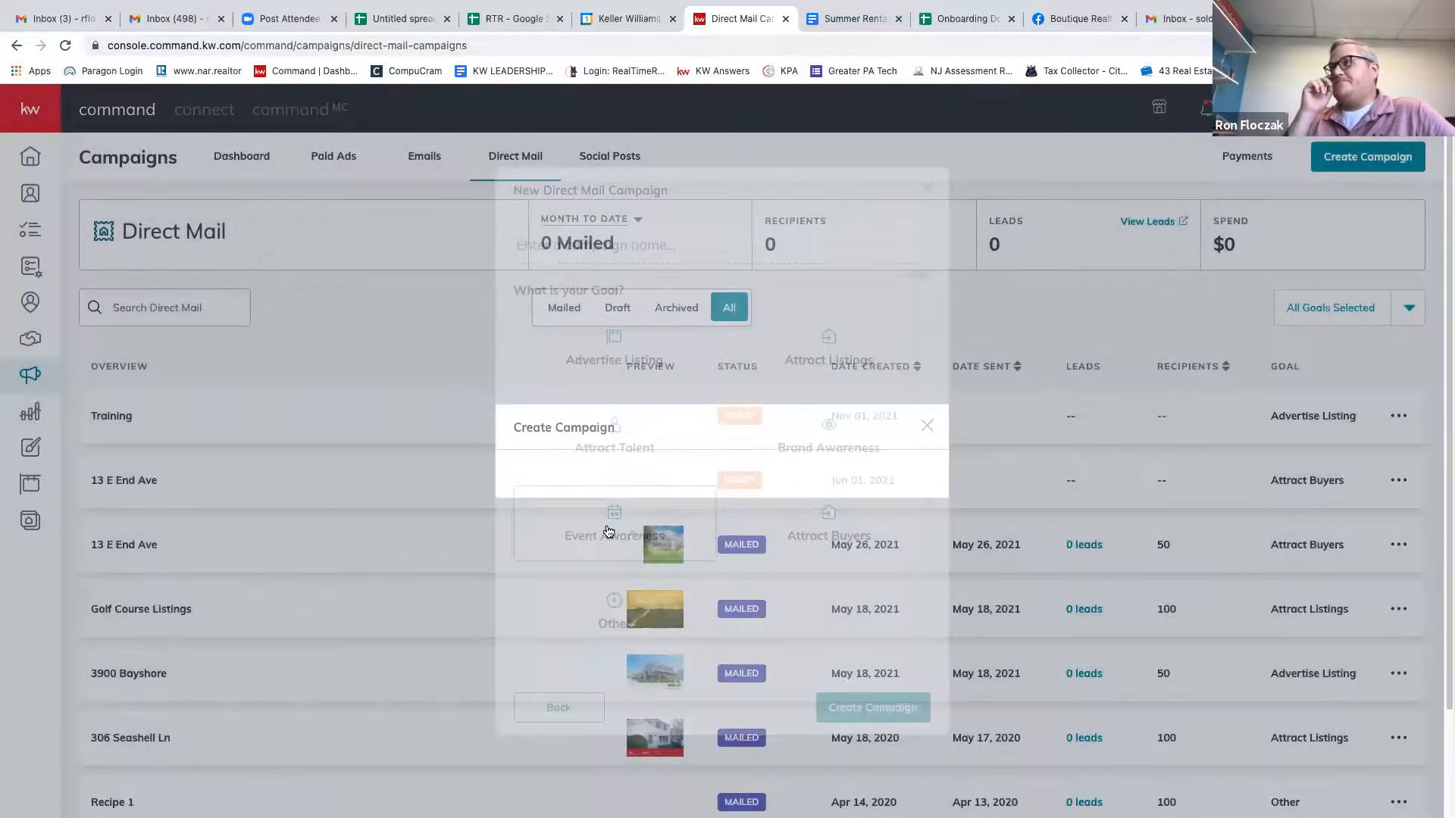
{"action": "type", "text": "Test"}
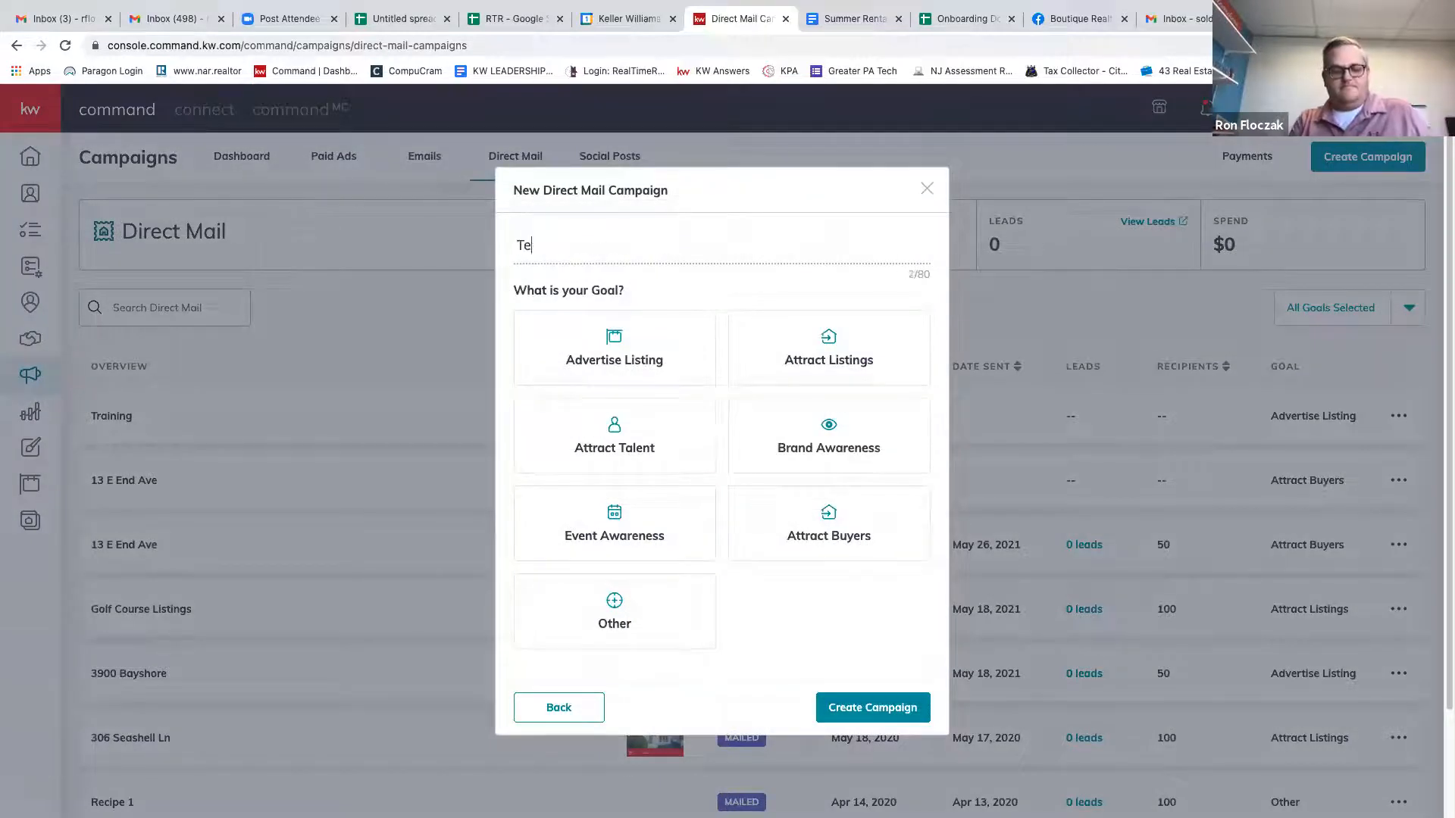
{"action": "left_click", "coordinate": [862, 703]}
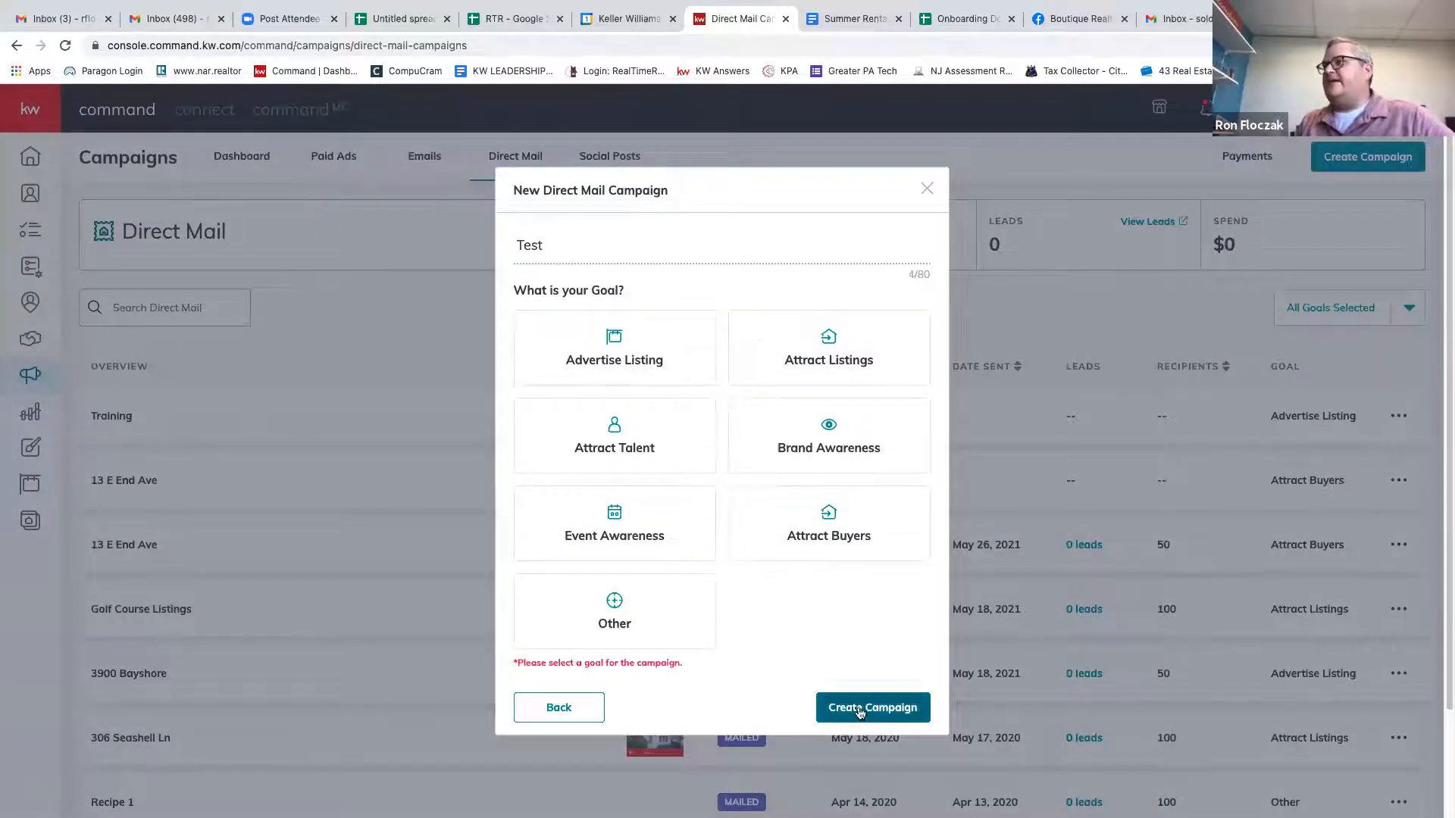
{"action": "left_click", "coordinate": [609, 604]}
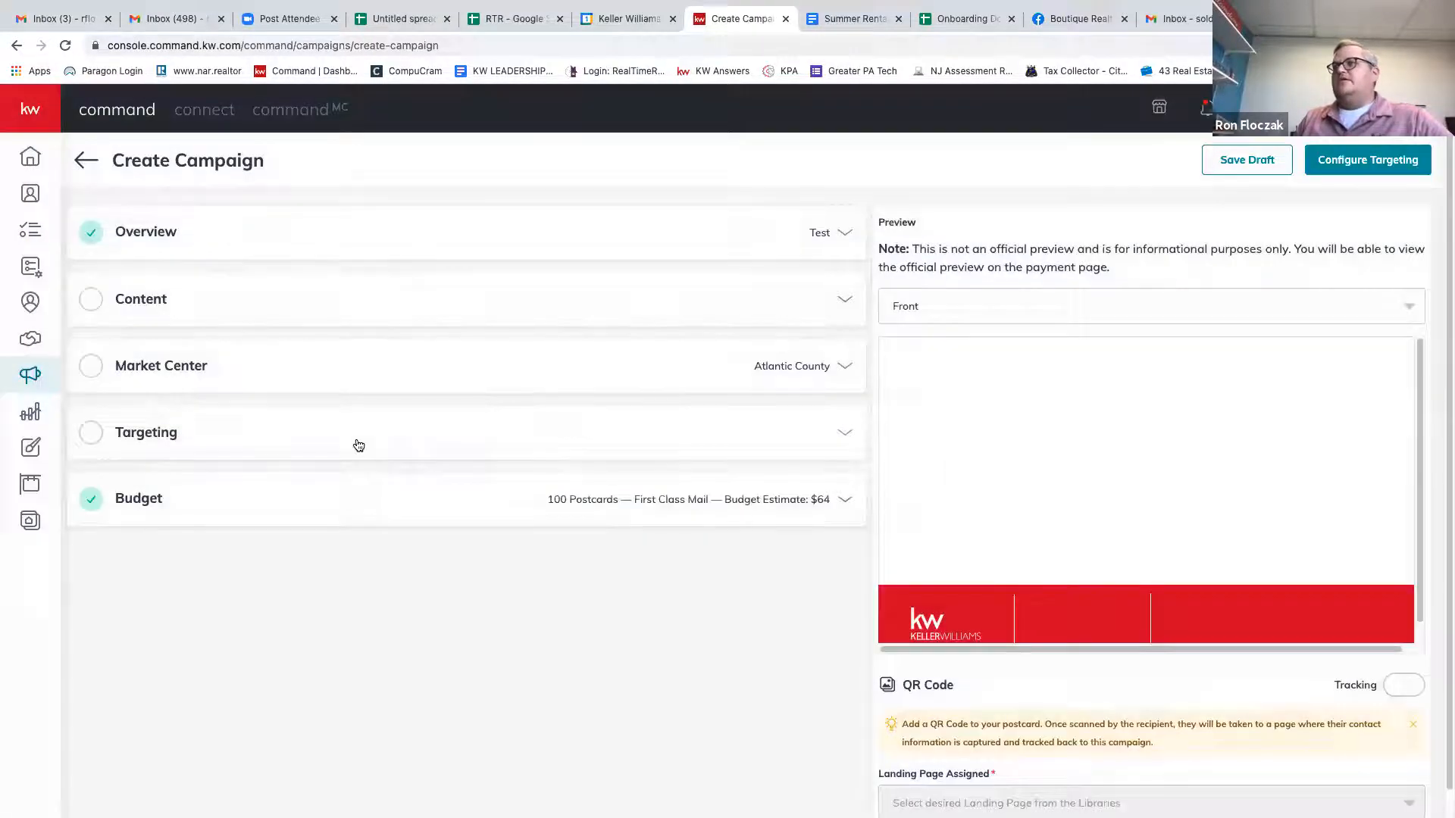
Target the Test campaign at my database and search the contact picker for 'condo'.
{"action": "left_click", "coordinate": [360, 444]}
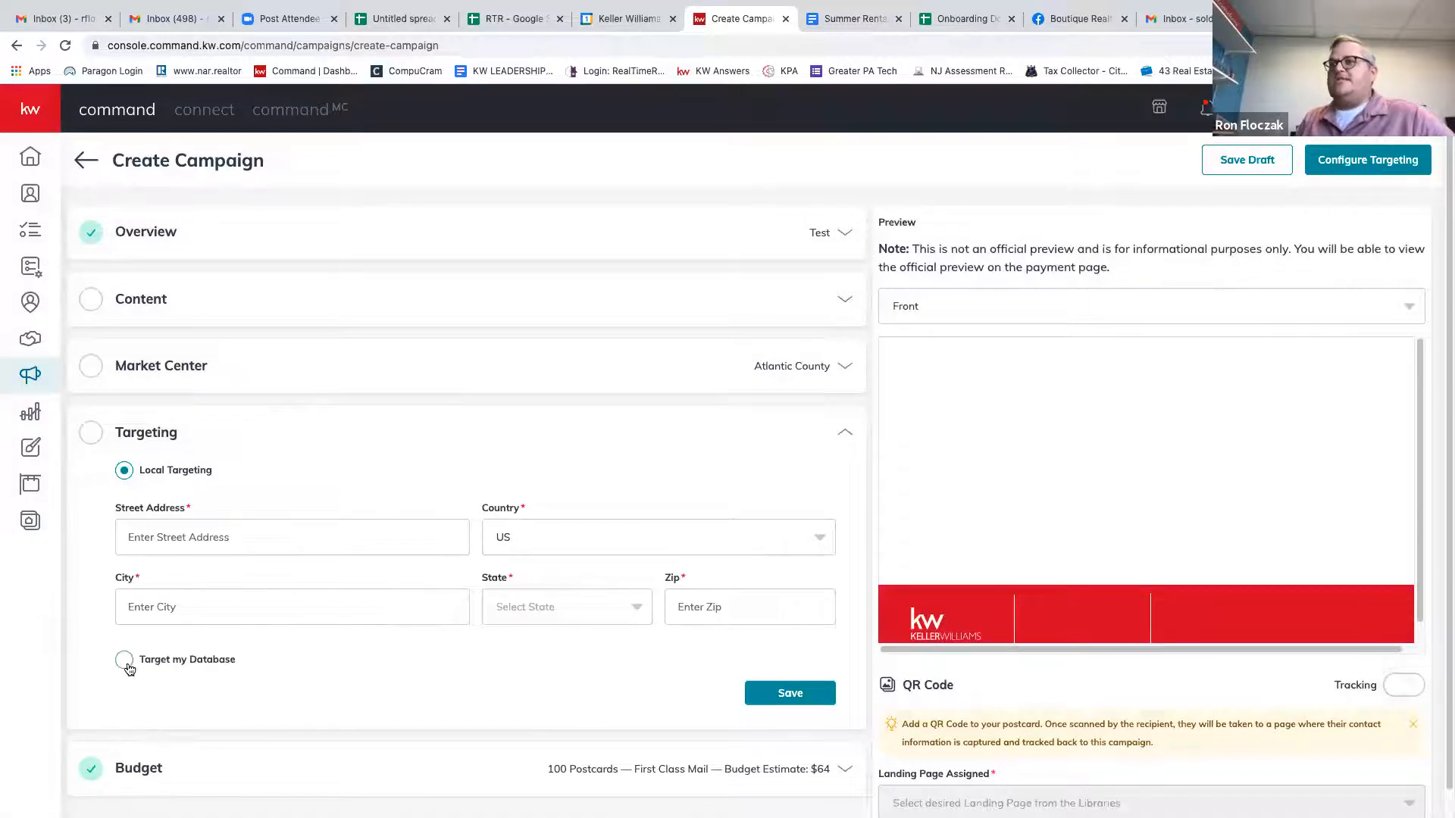
{"action": "left_click", "coordinate": [125, 663]}
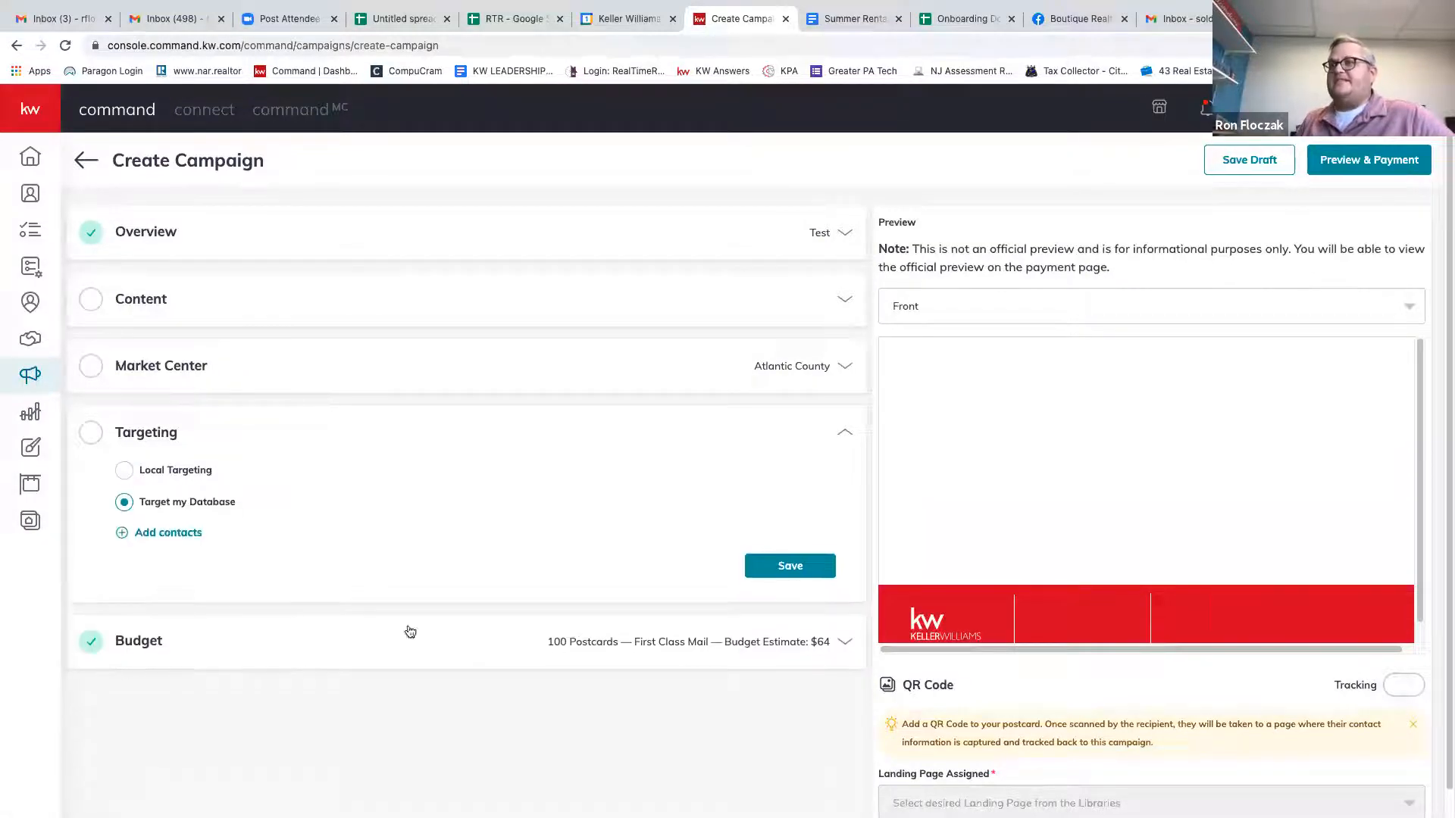
{"action": "left_click", "coordinate": [168, 533]}
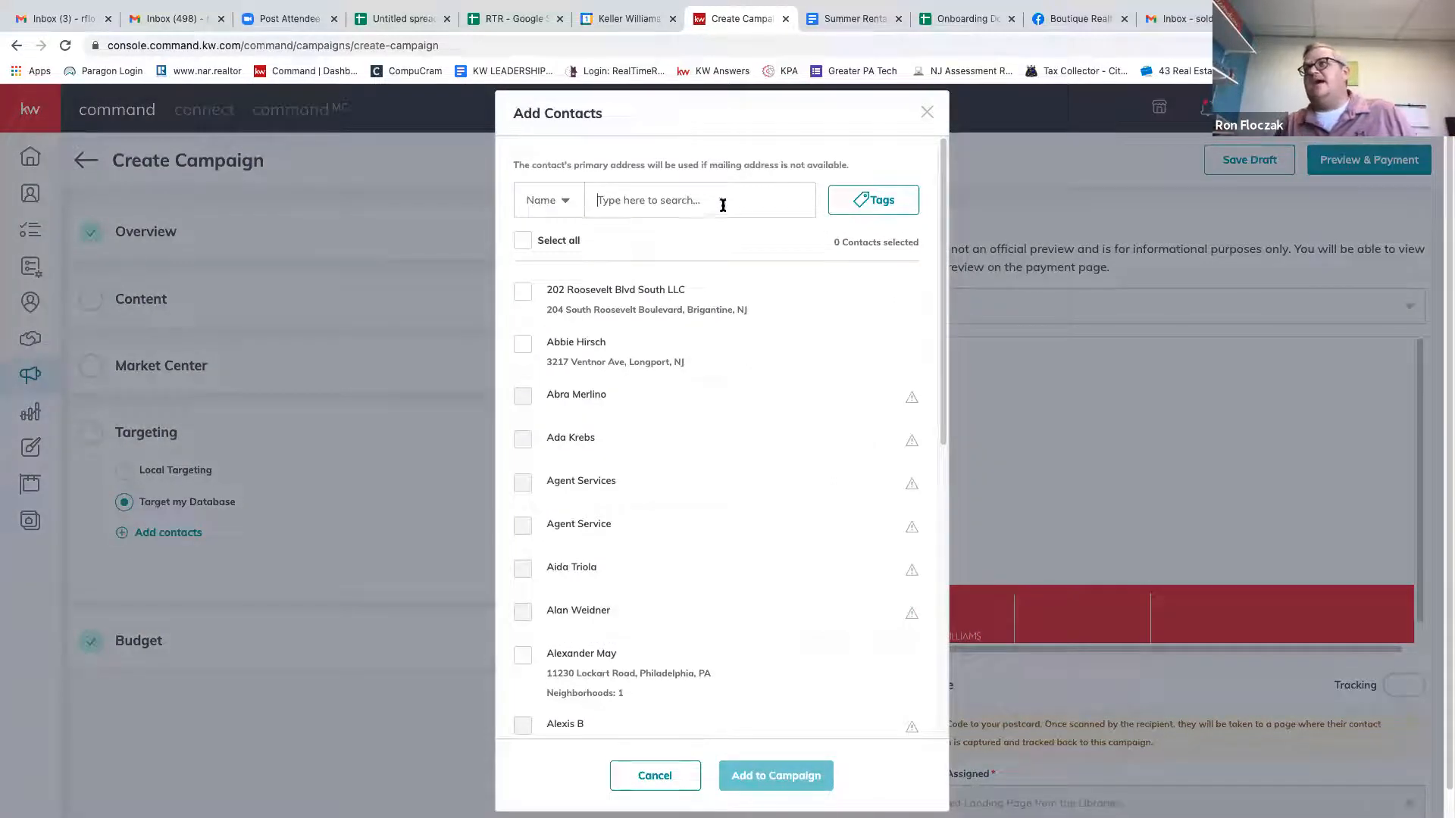
{"action": "left_click", "coordinate": [866, 203]}
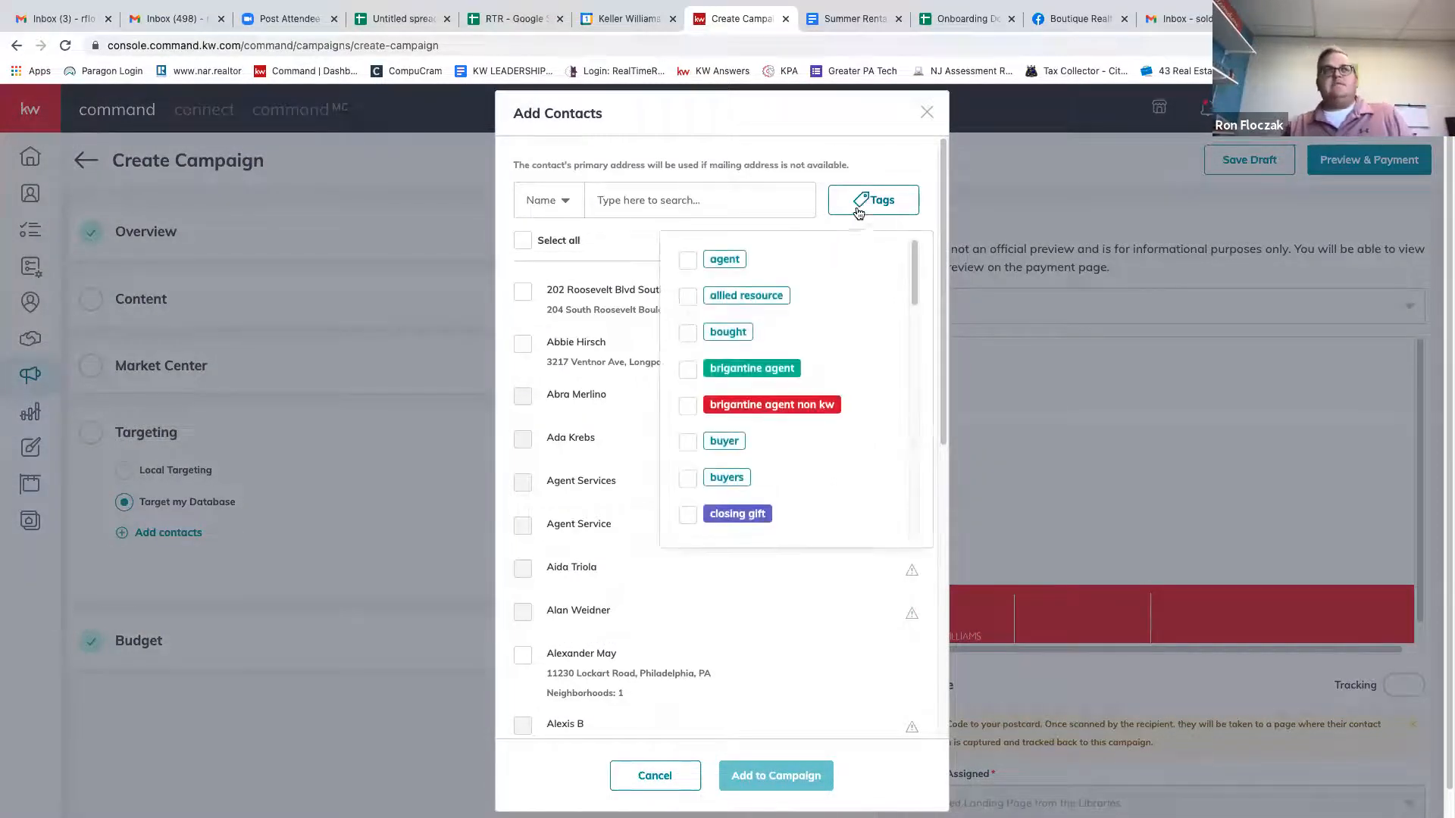
{"action": "left_click", "coordinate": [625, 201]}
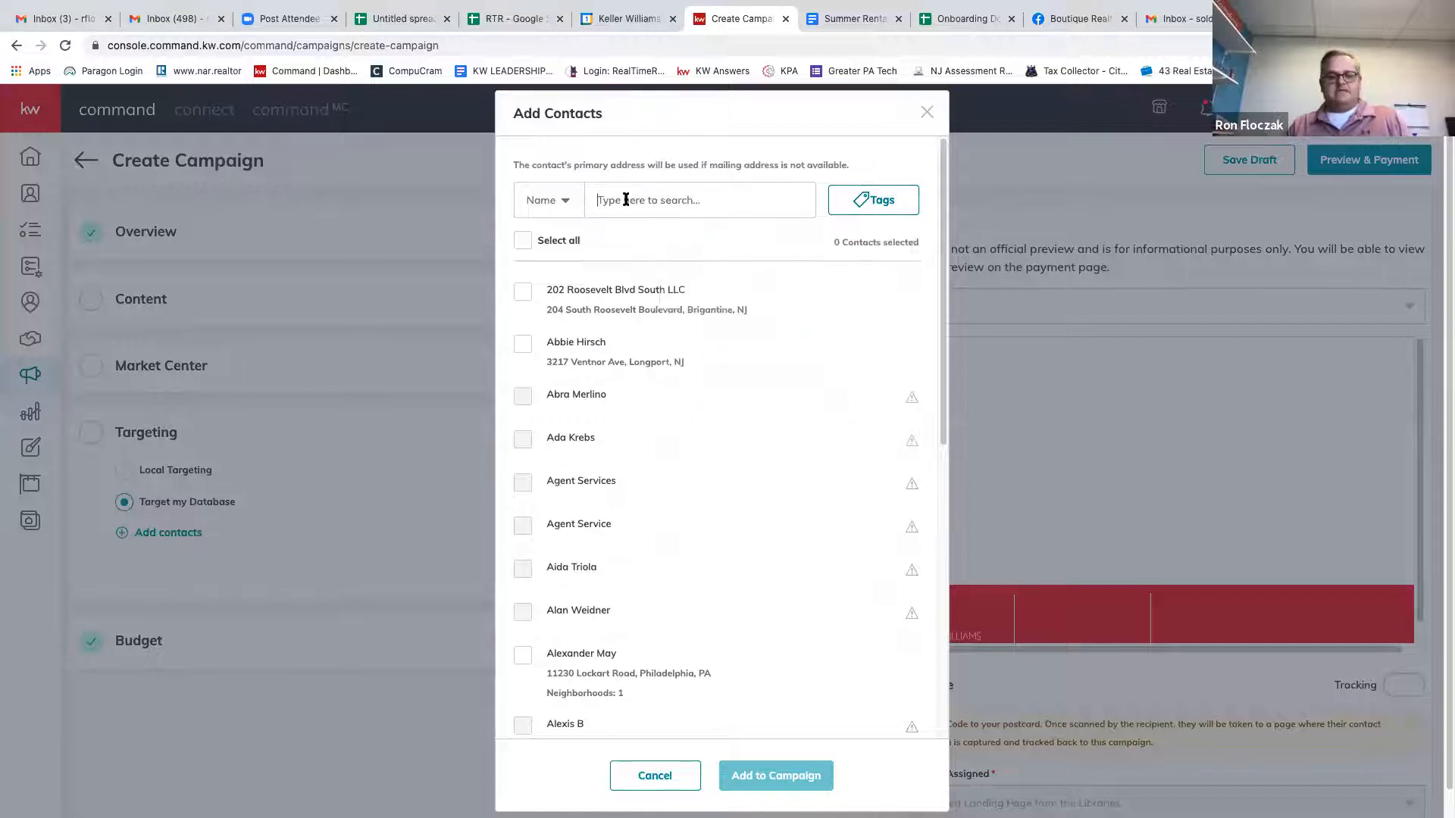
{"action": "type", "text": "condo"}
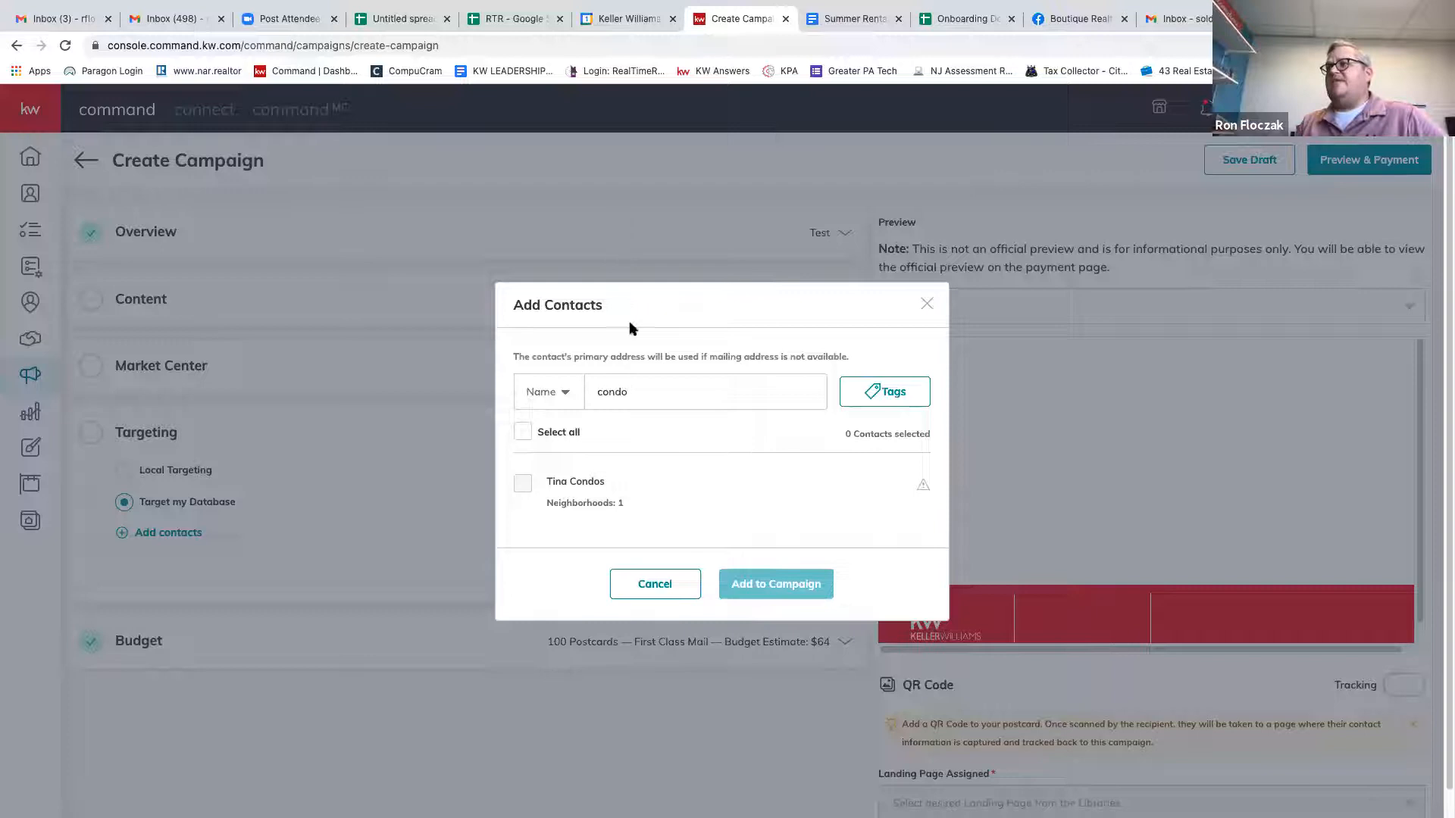
{"action": "key", "text": "BackSpace"}
{"action": "key", "text": "BackSpace"}
{"action": "key", "text": "BackSpace"}
{"action": "key", "text": "BackSpace"}
{"action": "key", "text": "BackSpace"}
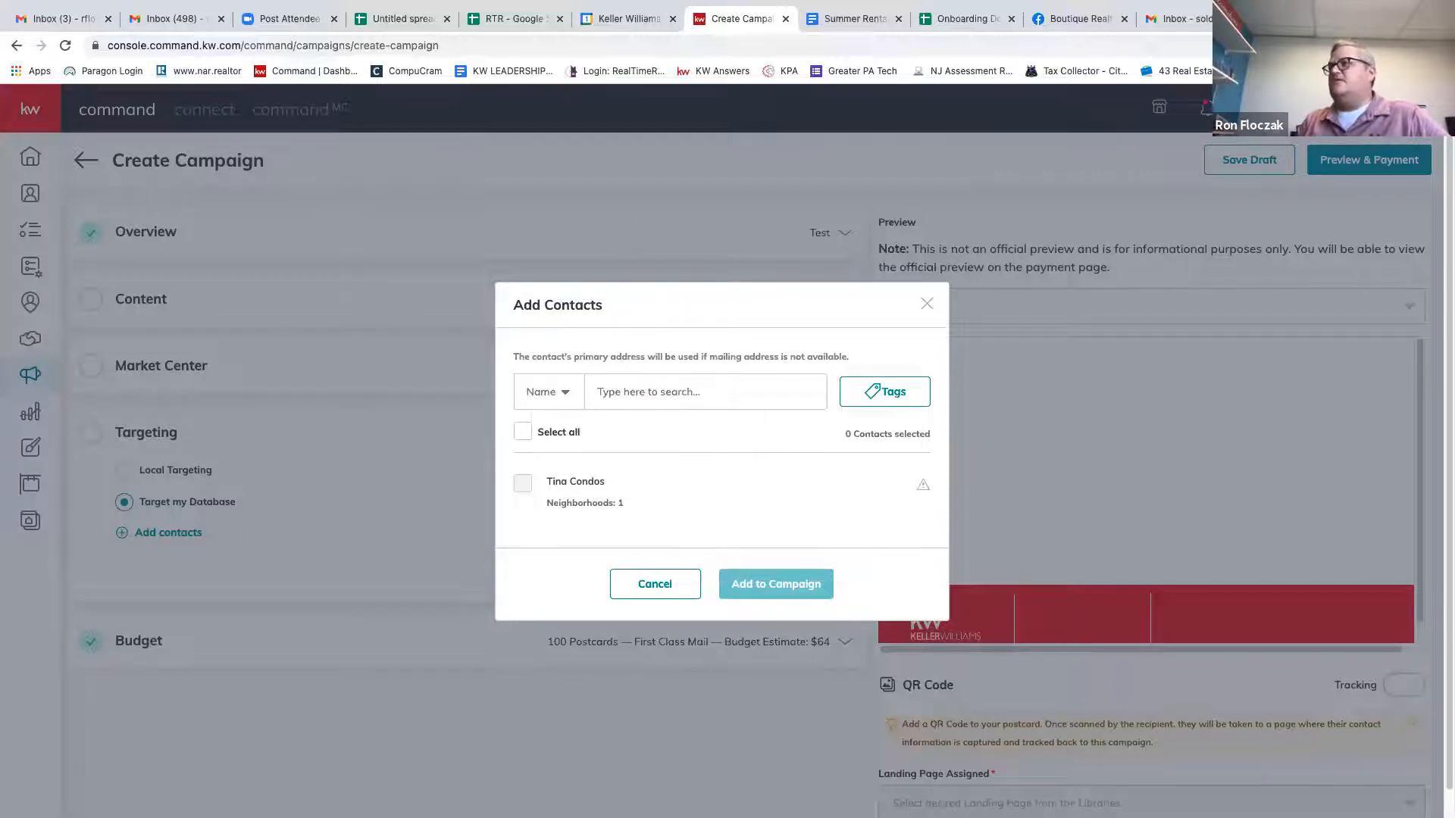
Add contacts tagged landlord, reo and summer rental - tenant, then close the picker.
{"action": "left_click", "coordinate": [884, 396]}
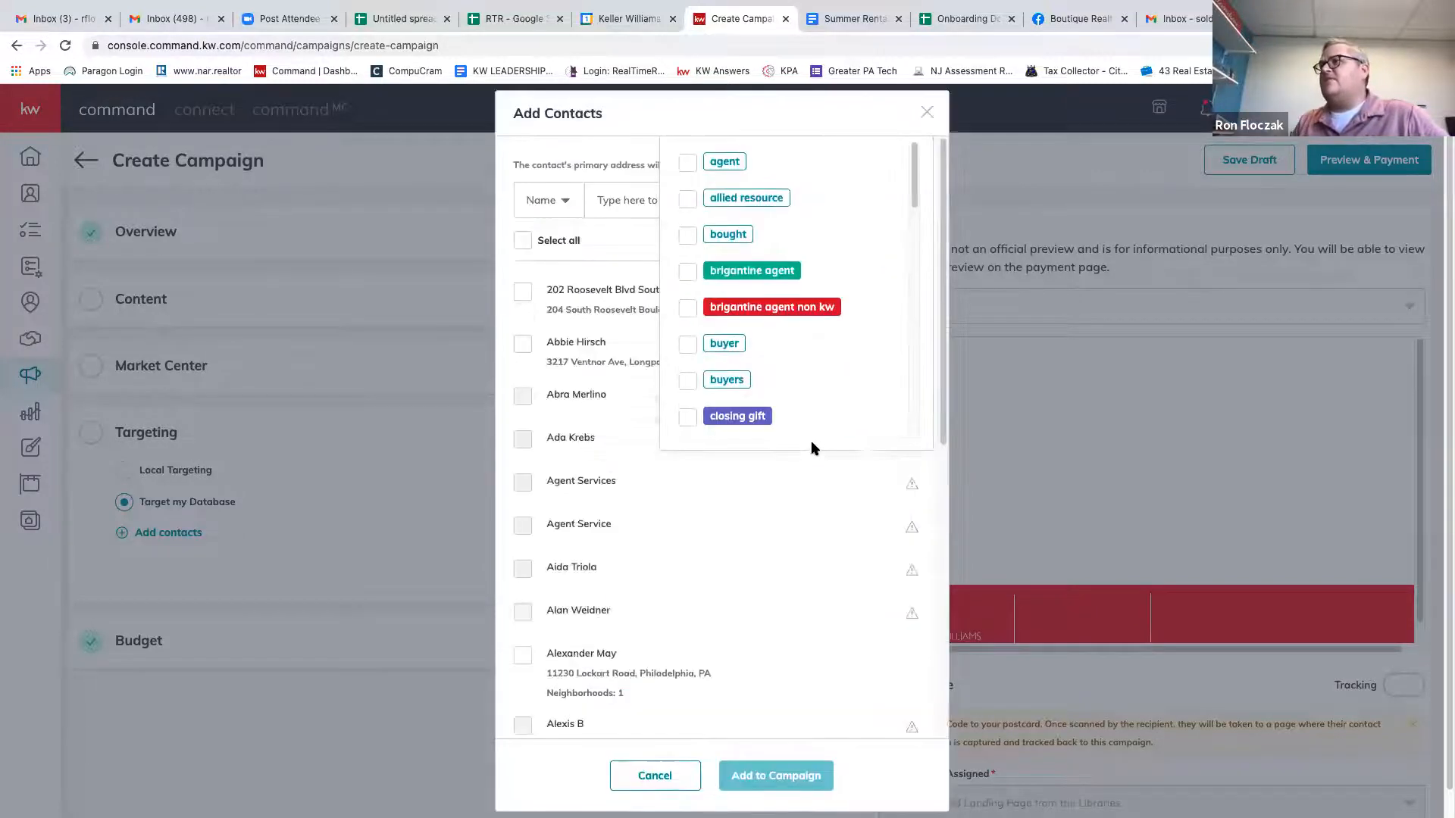
{"action": "scroll", "coordinate": [816, 353], "scroll_direction": "down", "scroll_amount": 10}
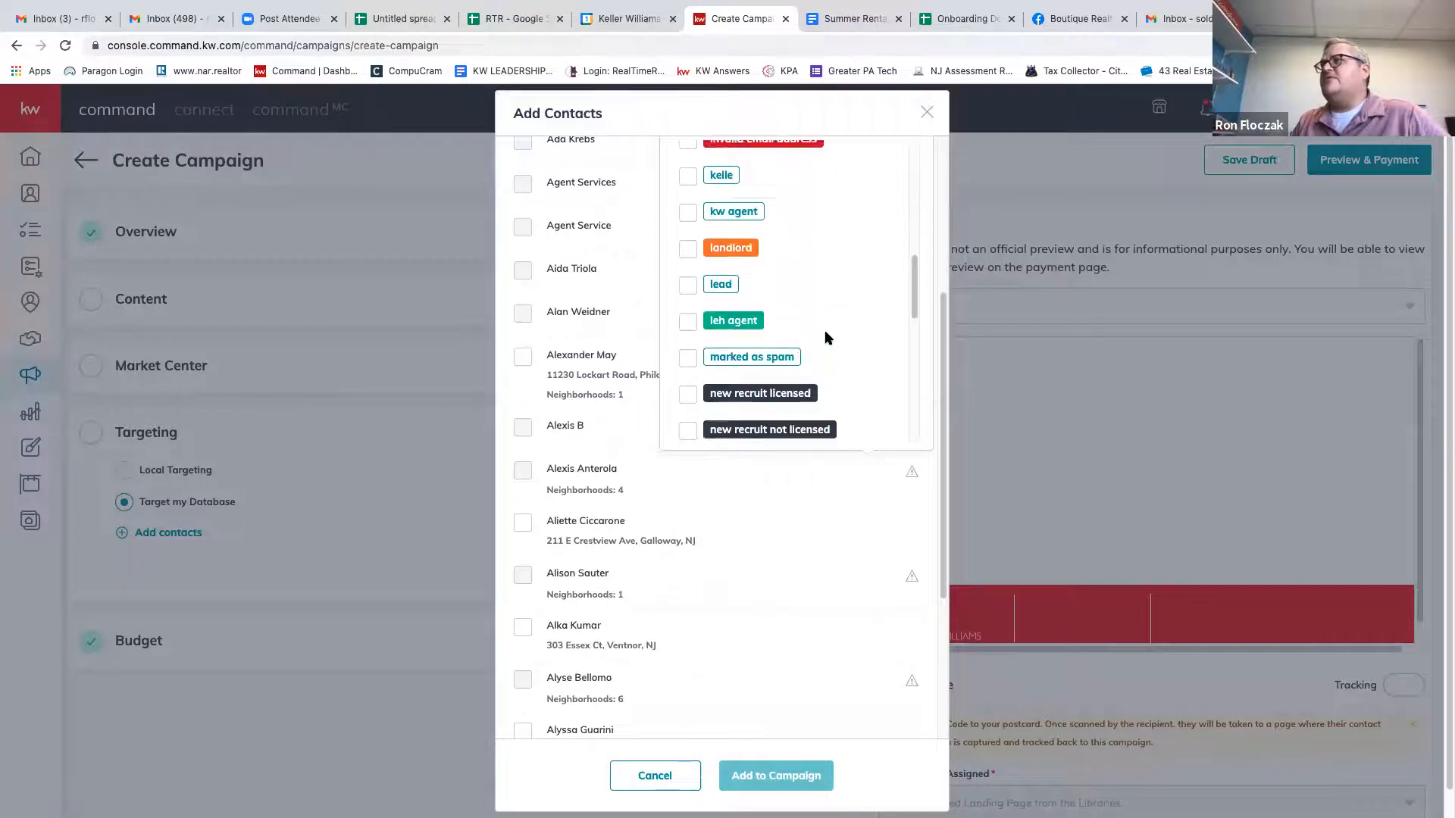
{"action": "scroll", "coordinate": [826, 338], "scroll_direction": "down", "scroll_amount": 2}
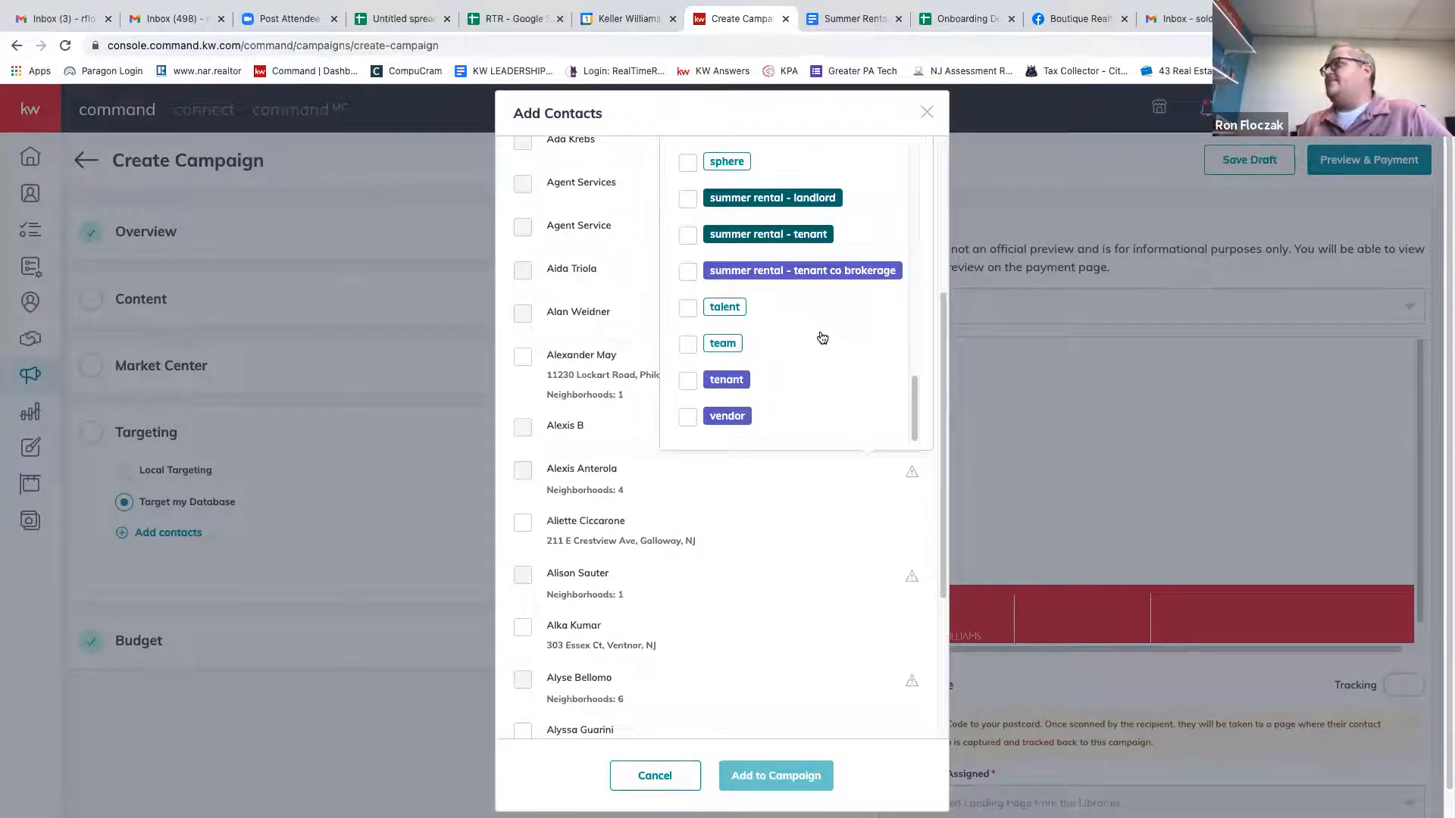
{"action": "scroll", "coordinate": [824, 340], "scroll_direction": "up", "scroll_amount": 5}
{"action": "scroll", "coordinate": [821, 340], "scroll_direction": "up", "scroll_amount": 5}
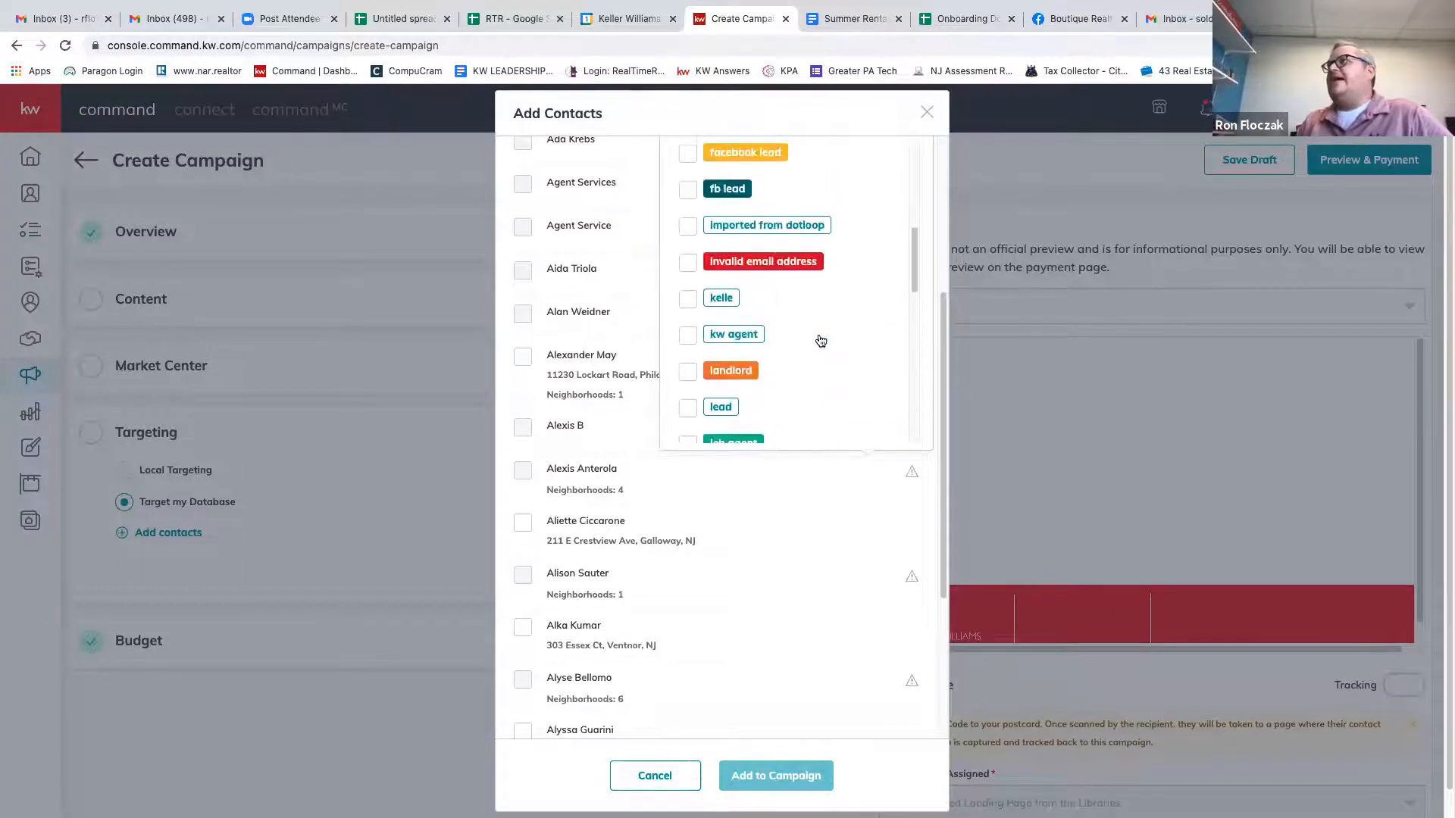
{"action": "left_click", "coordinate": [687, 371]}
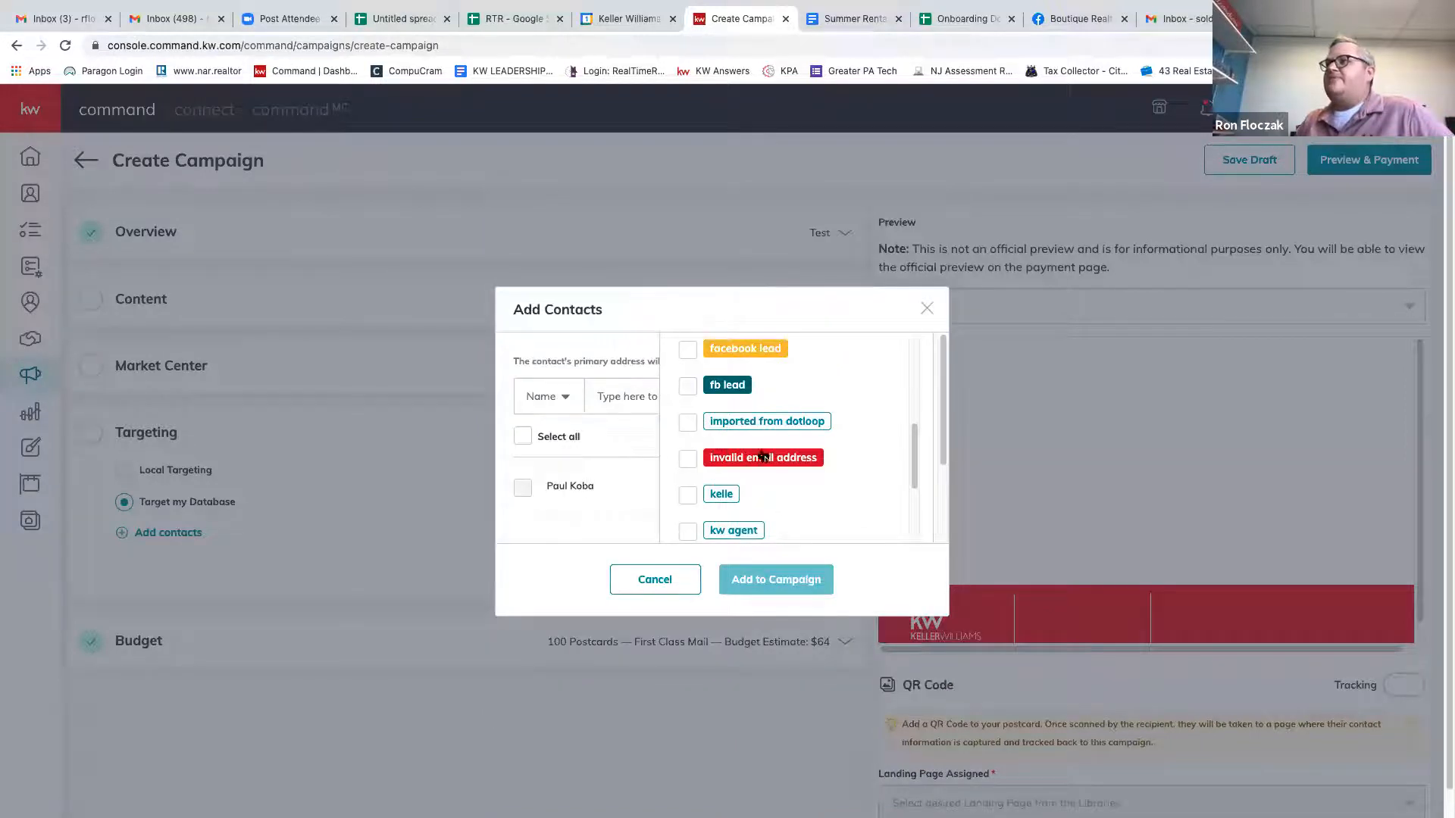
{"action": "scroll", "coordinate": [704, 421], "scroll_direction": "down", "scroll_amount": 3}
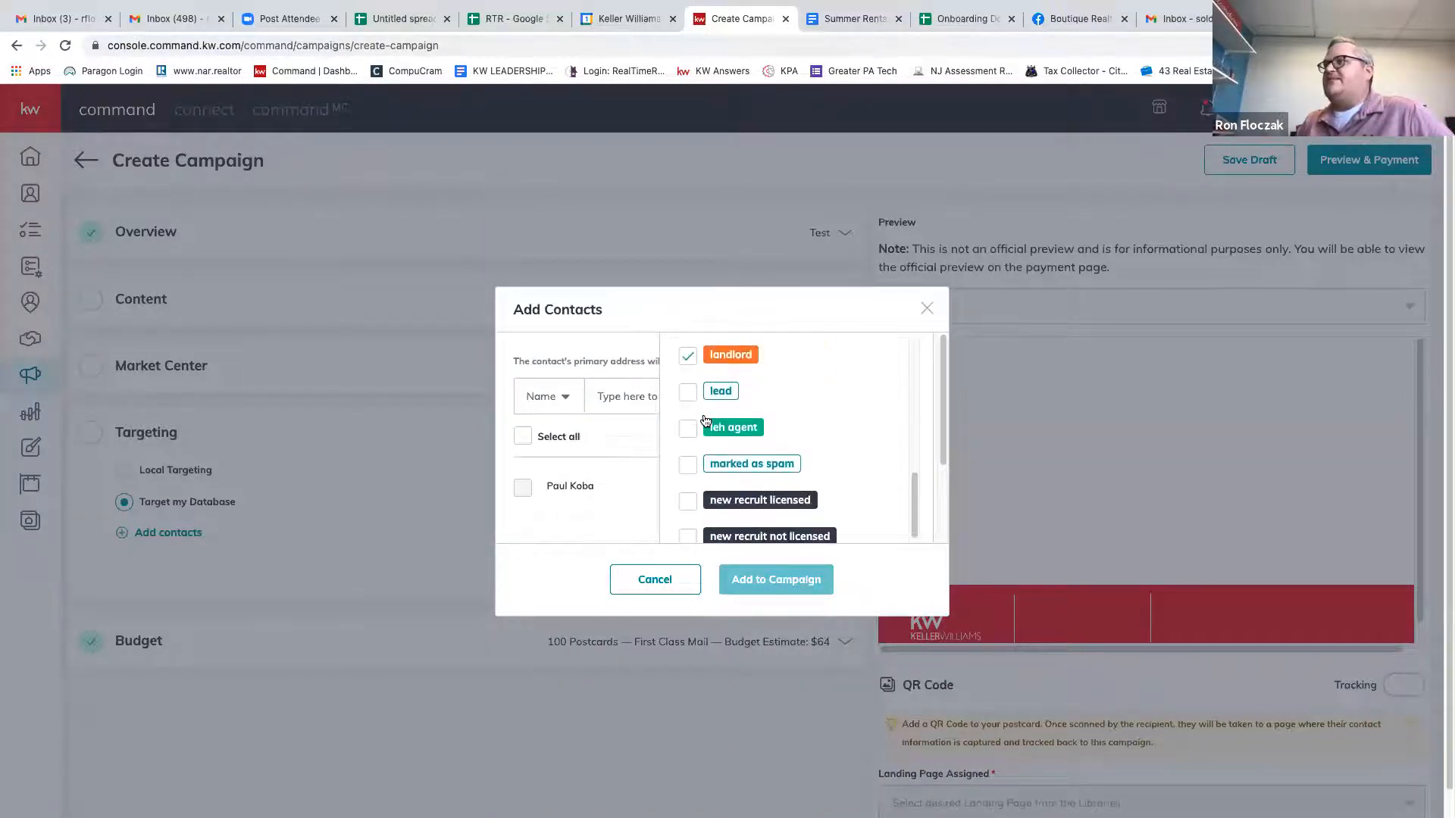
{"action": "scroll", "coordinate": [706, 410], "scroll_direction": "down", "scroll_amount": 5}
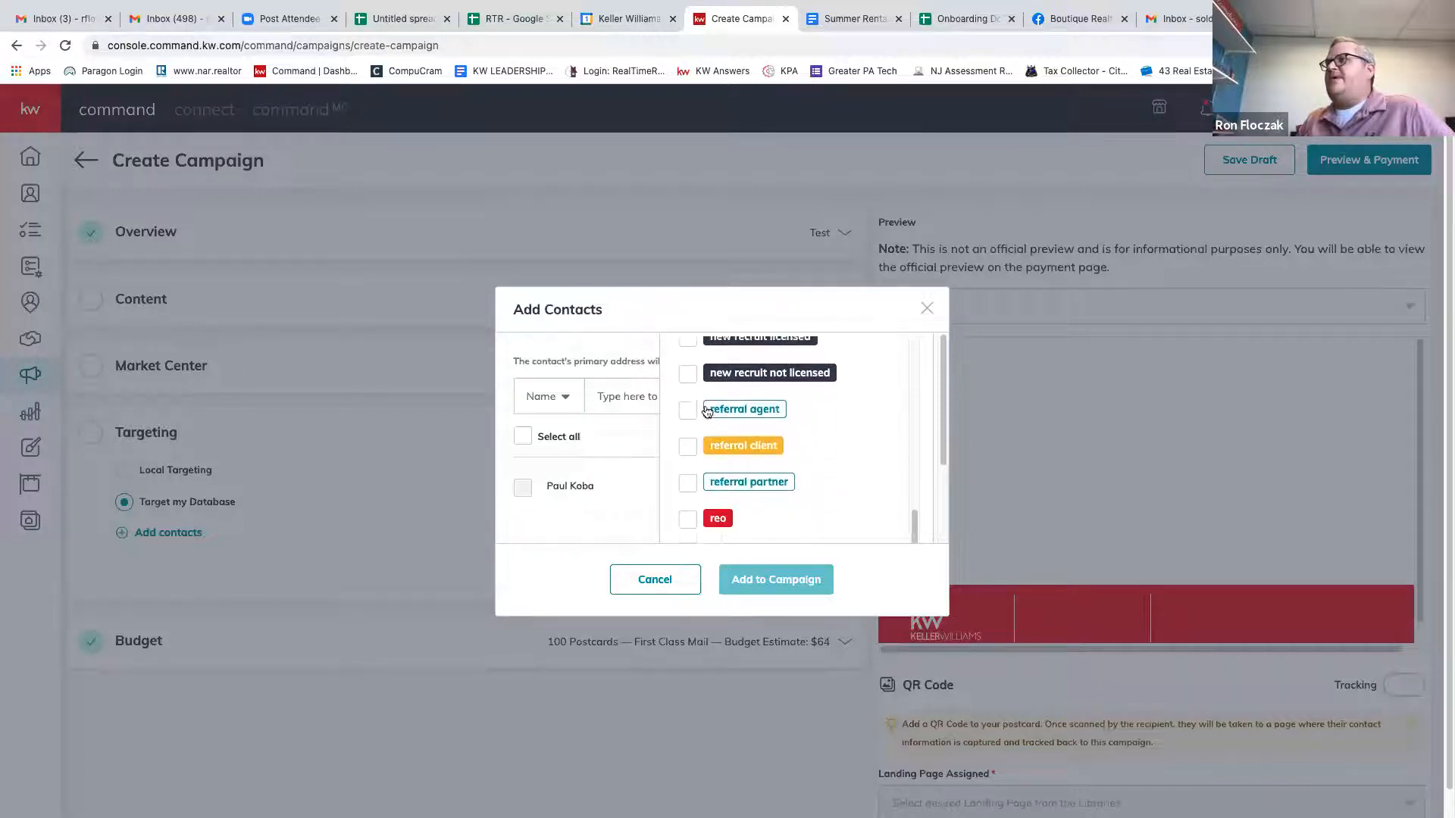
{"action": "scroll", "coordinate": [706, 410], "scroll_direction": "down", "scroll_amount": 1}
{"action": "left_click", "coordinate": [690, 443]}
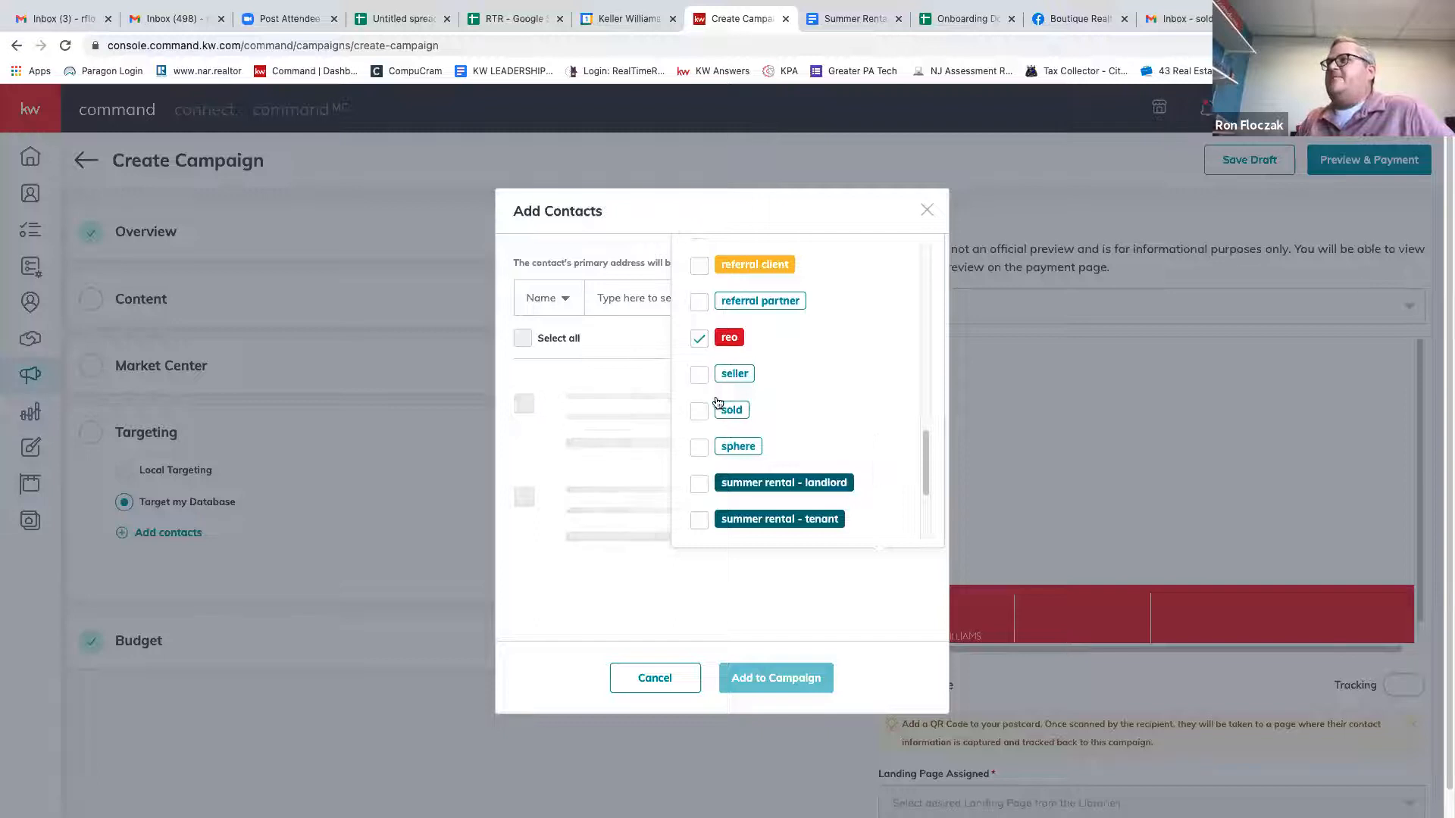
{"action": "scroll", "coordinate": [705, 415], "scroll_direction": "down", "scroll_amount": 5}
{"action": "left_click", "coordinate": [699, 413]}
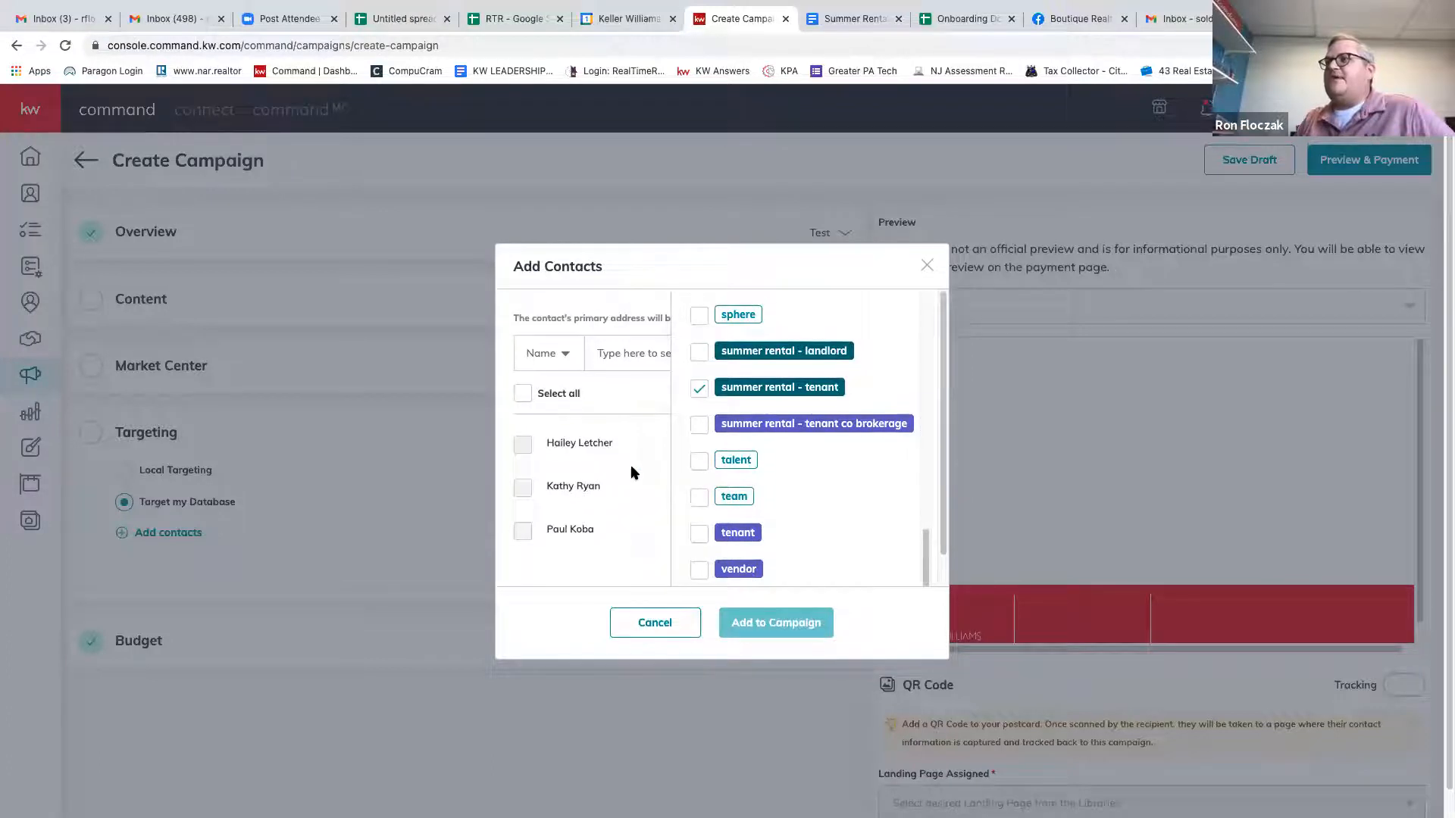
{"action": "left_click", "coordinate": [926, 265]}
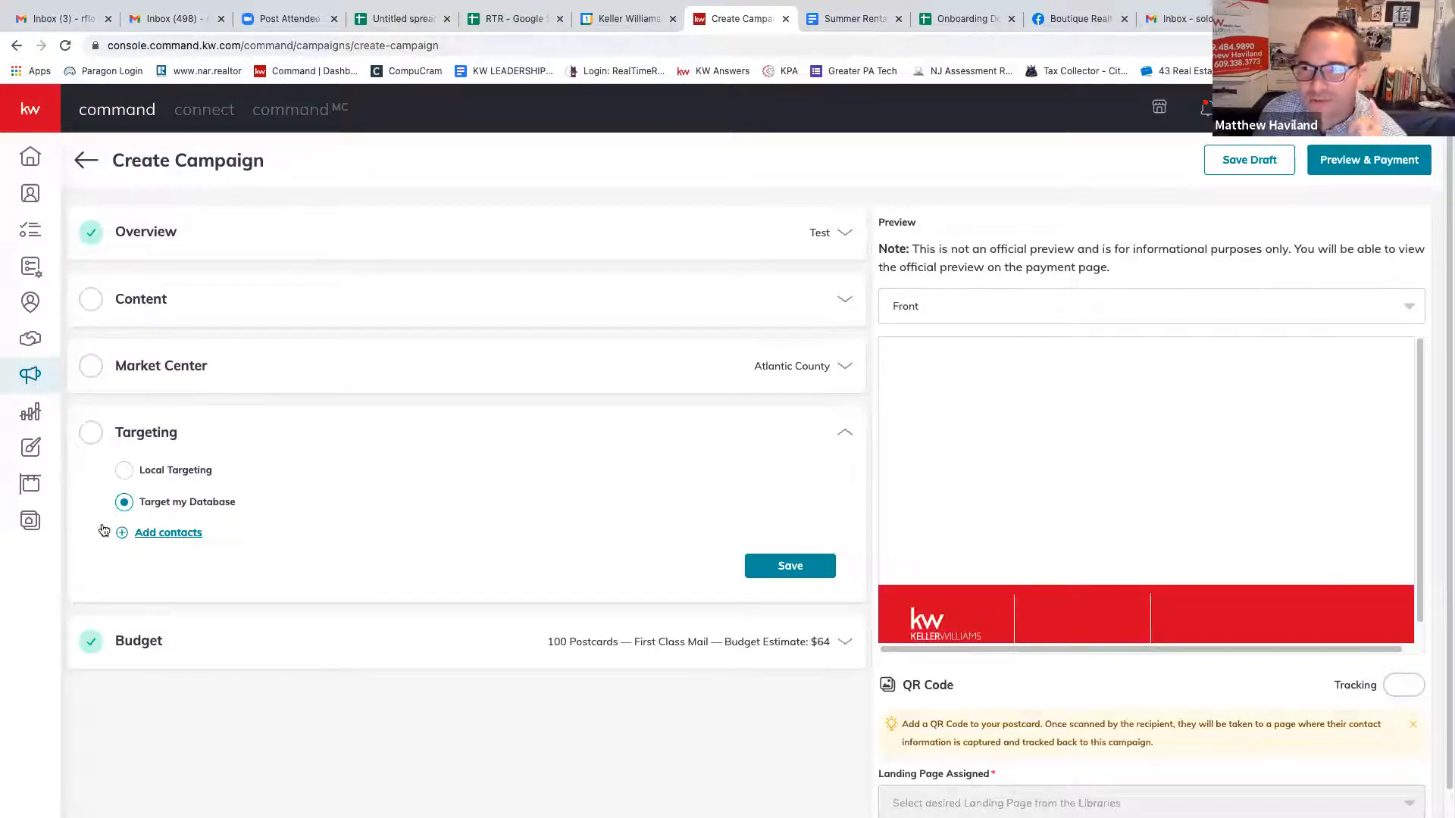
Go to the Designs area from the sidebar.
{"action": "left_click", "coordinate": [39, 453]}
Confirm leaving the unfinished campaign and start a new Print design.
{"action": "left_click", "coordinate": [682, 500]}
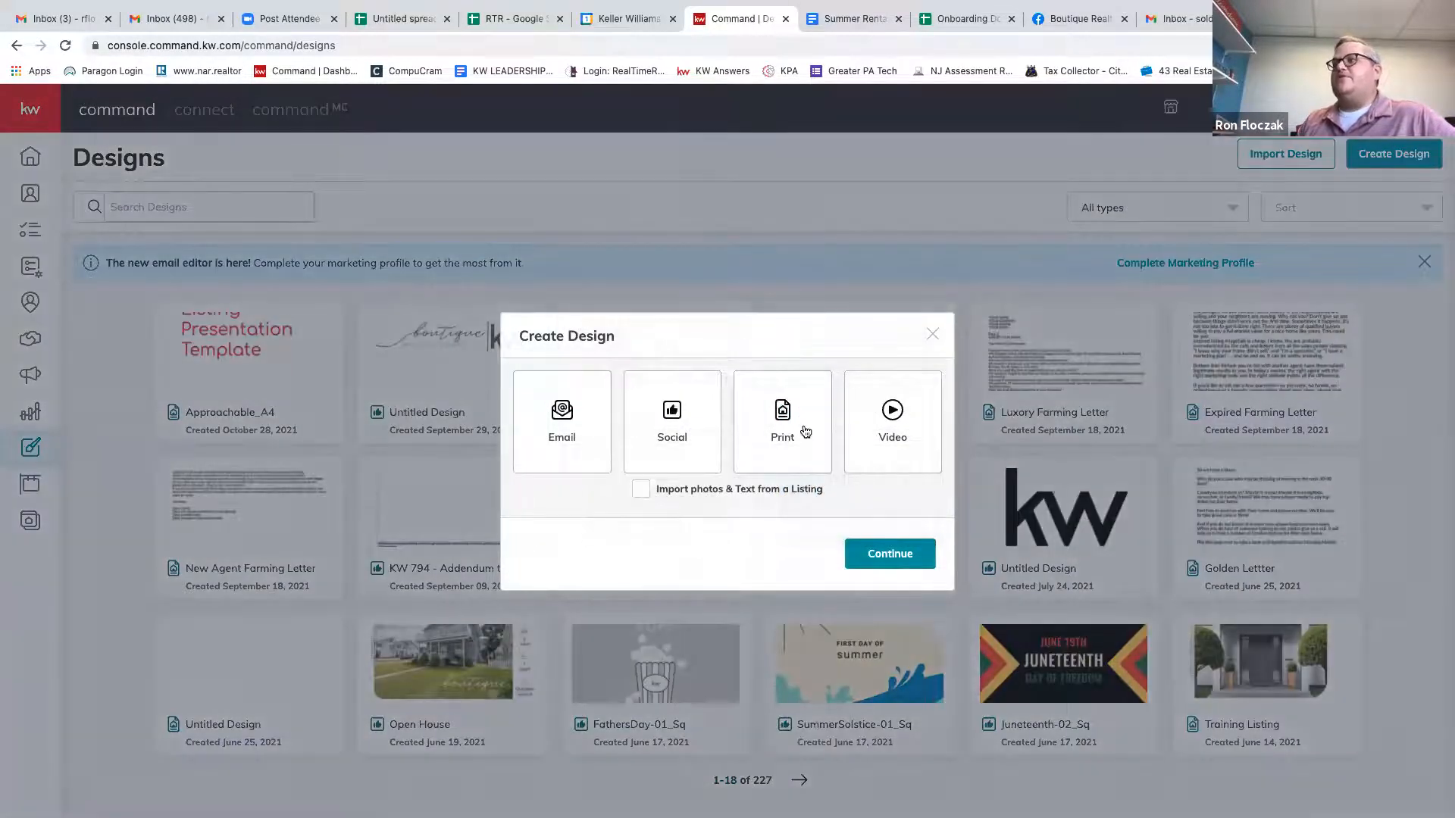
{"action": "left_click", "coordinate": [805, 432]}
{"action": "left_click", "coordinate": [897, 563]}
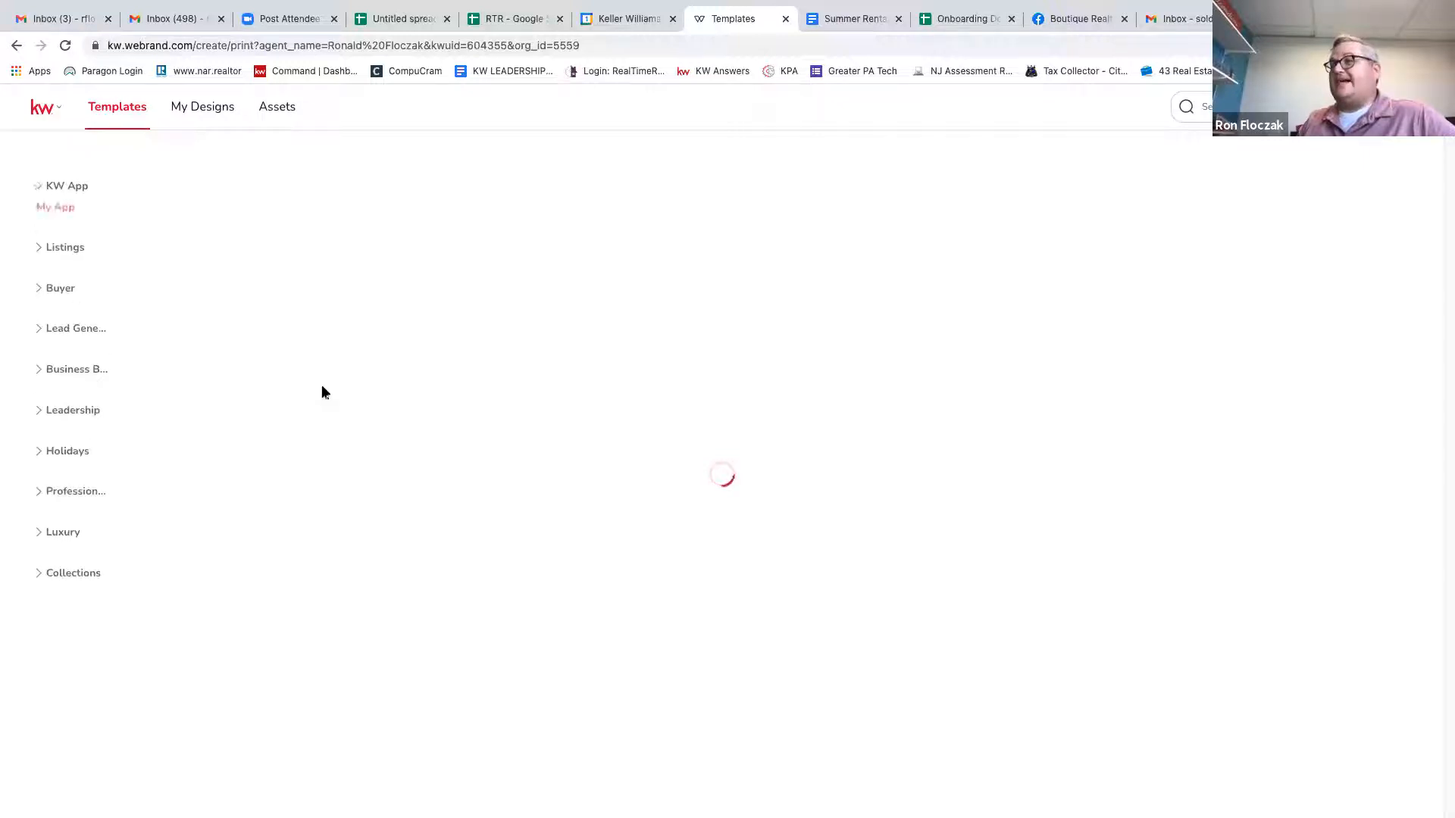
Expand Lead Generation and filter the templates to Standard Postcards.
{"action": "left_click", "coordinate": [42, 331]}
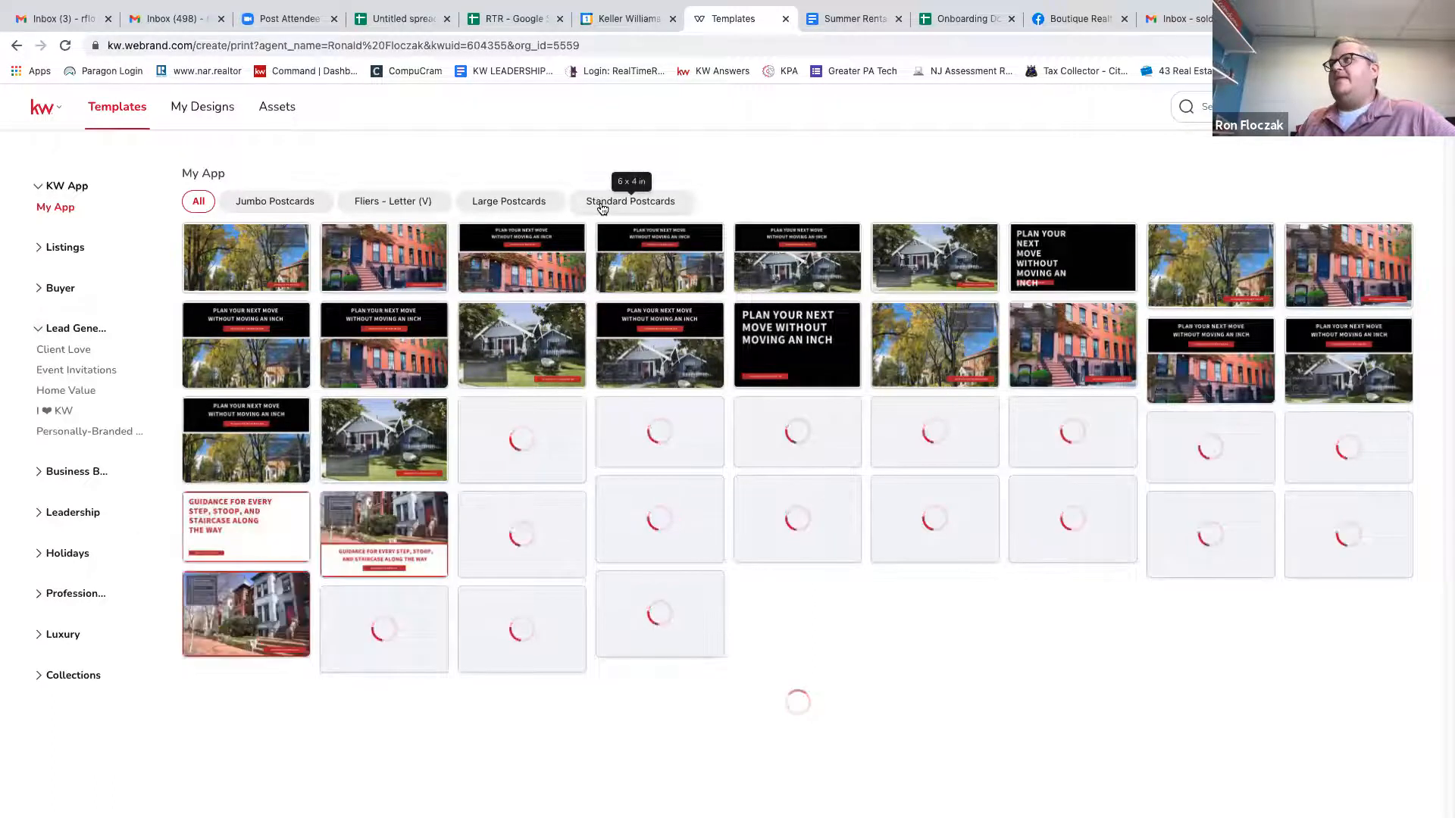
{"action": "left_click", "coordinate": [603, 204]}
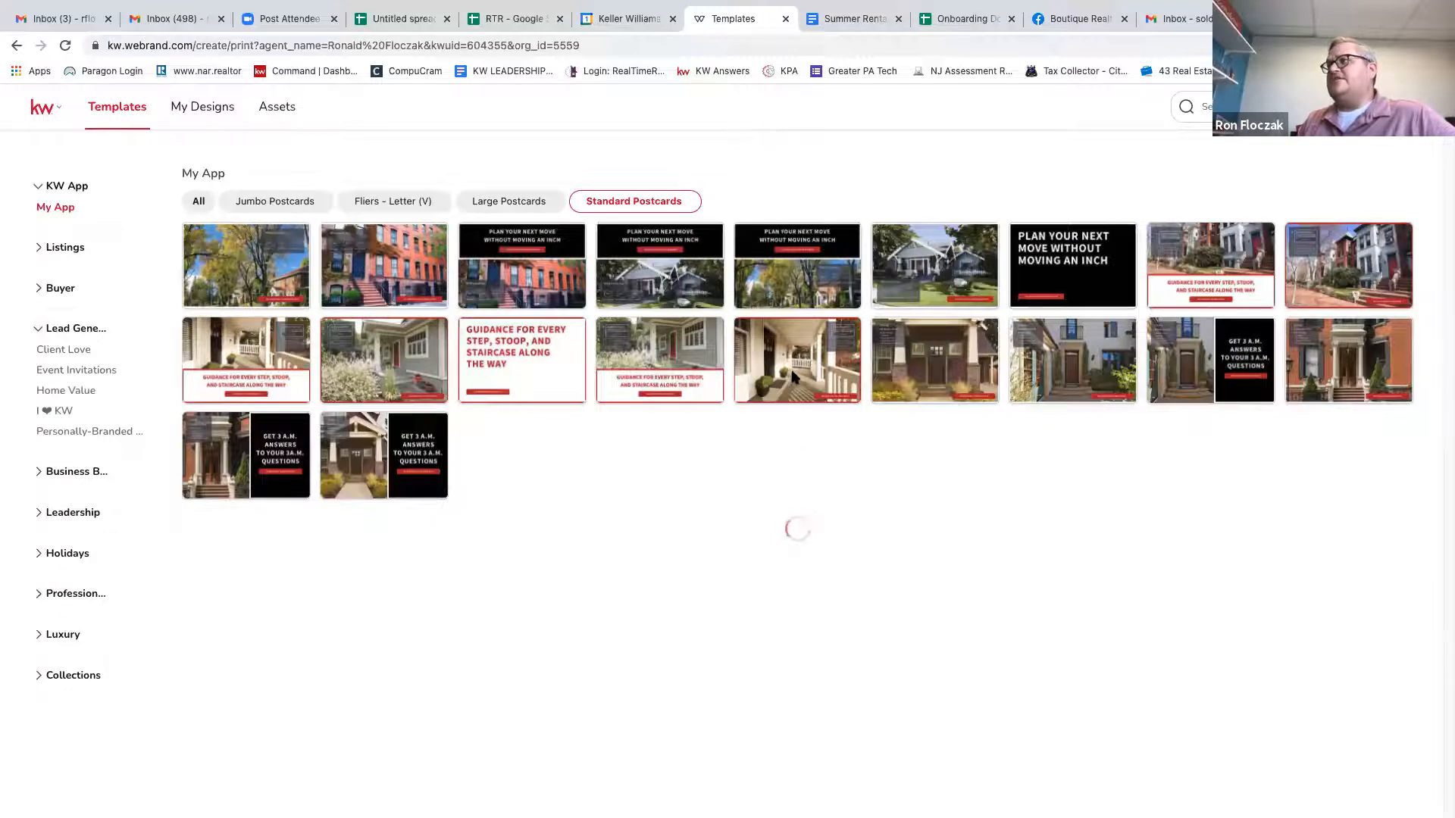
{"action": "mouse_move", "coordinate": [792, 372]}
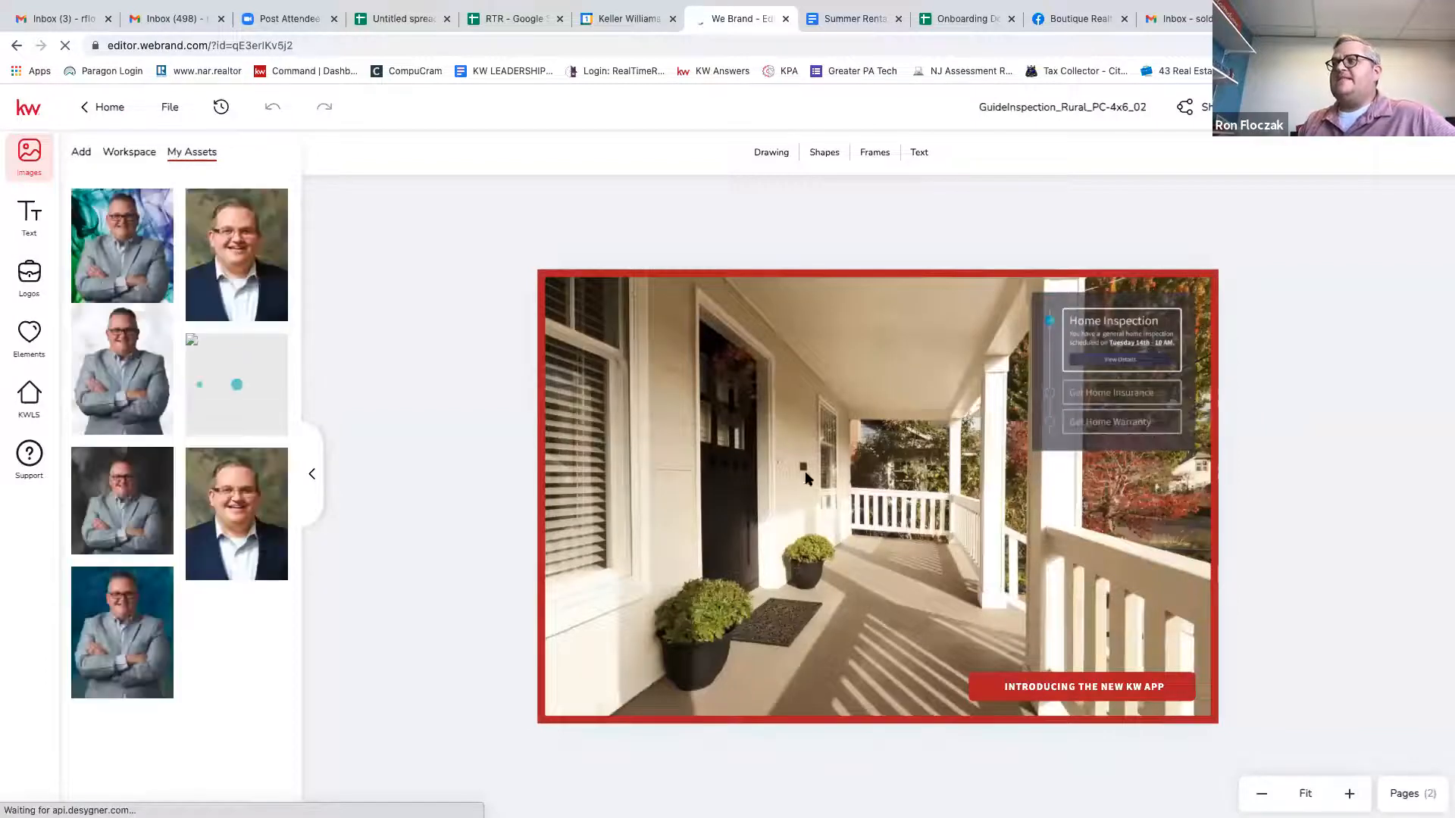
Select the porch photo, then return to the KW Command dashboard.
{"action": "left_click", "coordinate": [806, 547]}
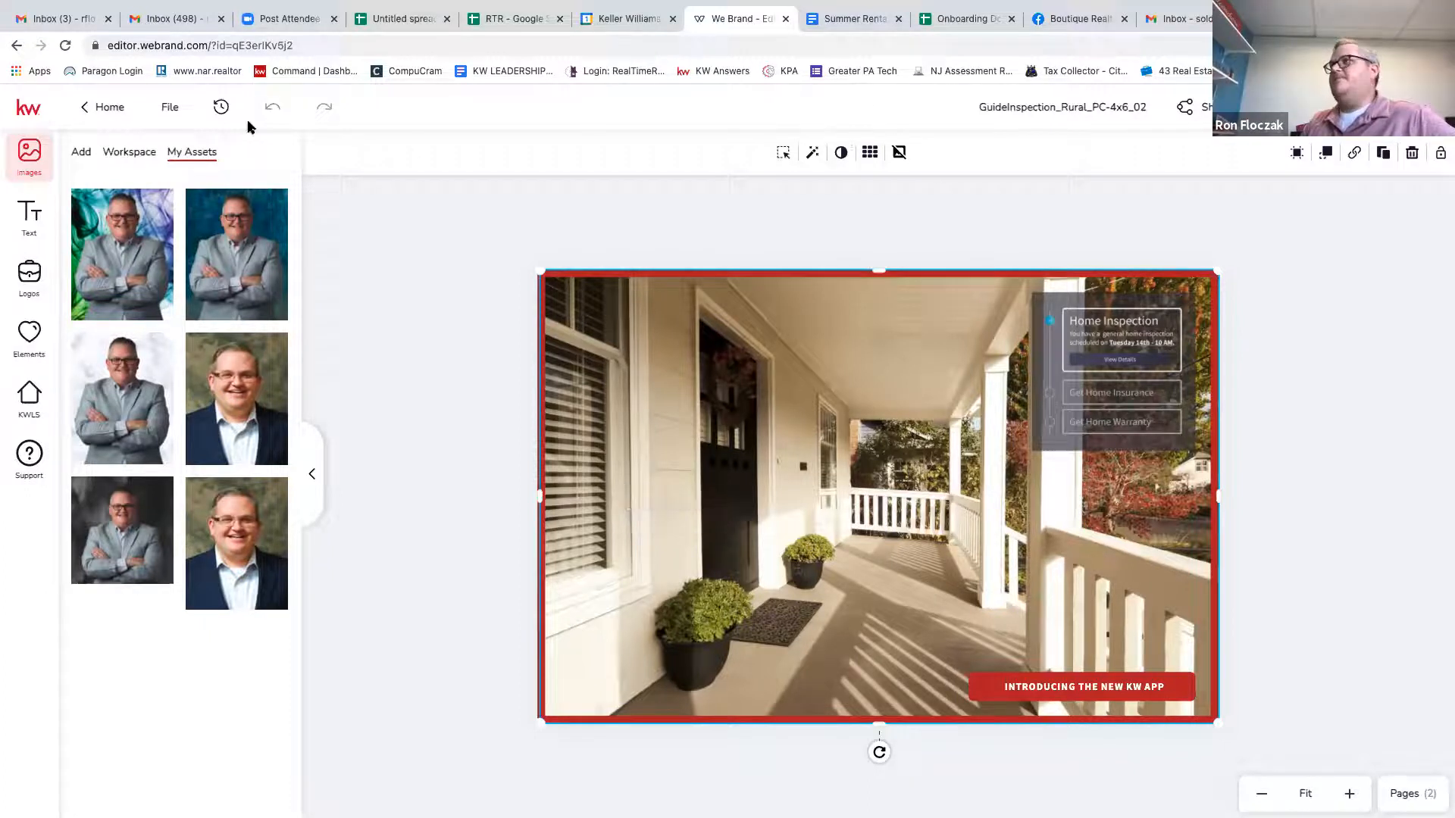
{"action": "left_click", "coordinate": [307, 73]}
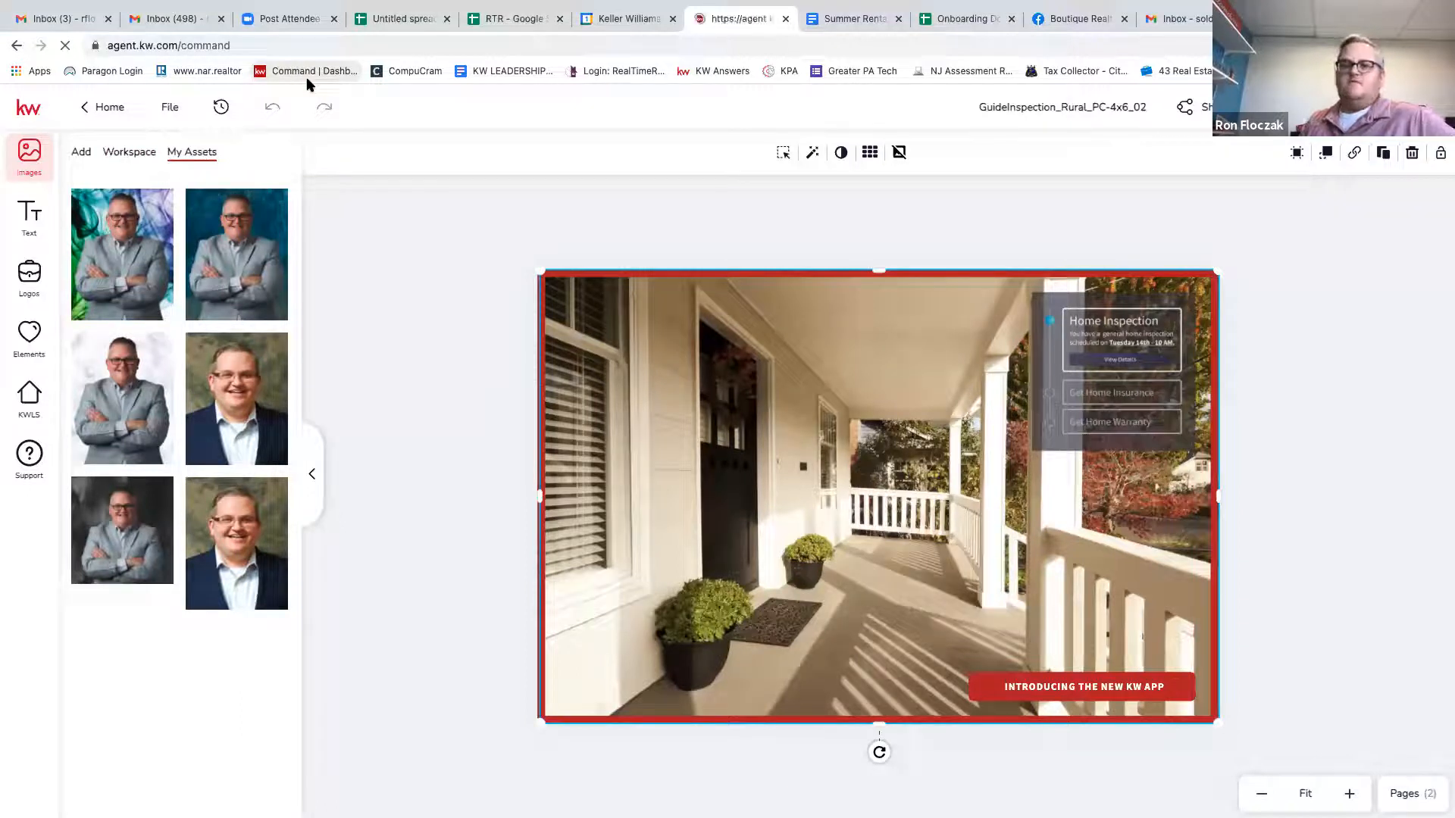